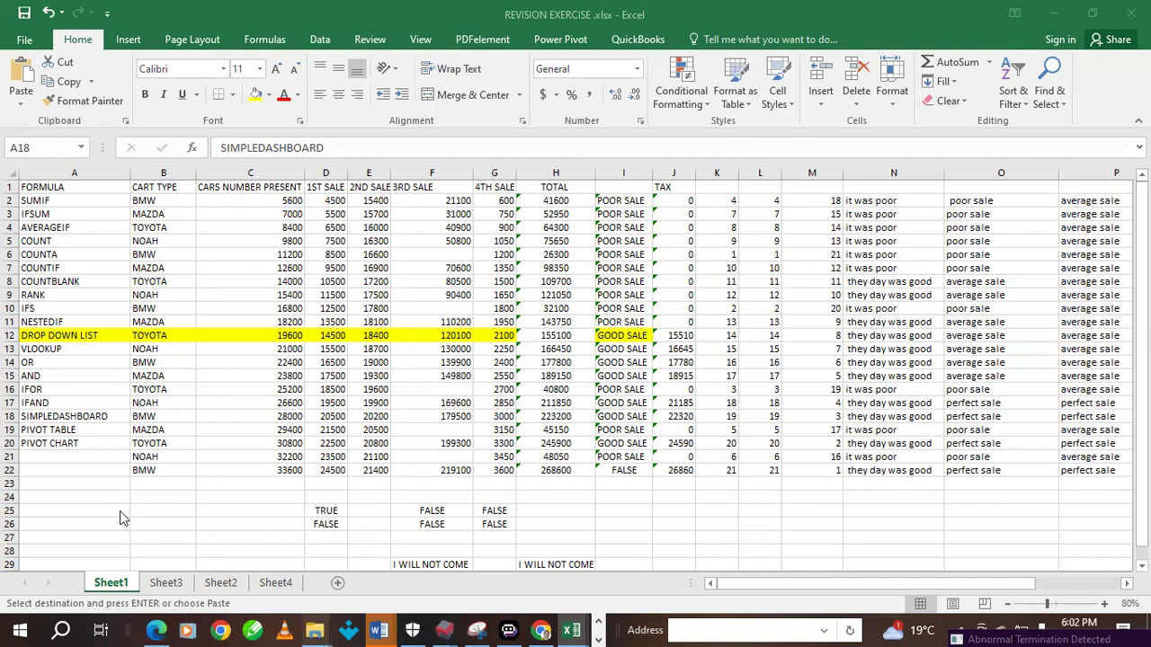
Browse Sheet4, Sheet2 and Sheet3, then return to Sheet4 and select cell A11
click(275, 584)
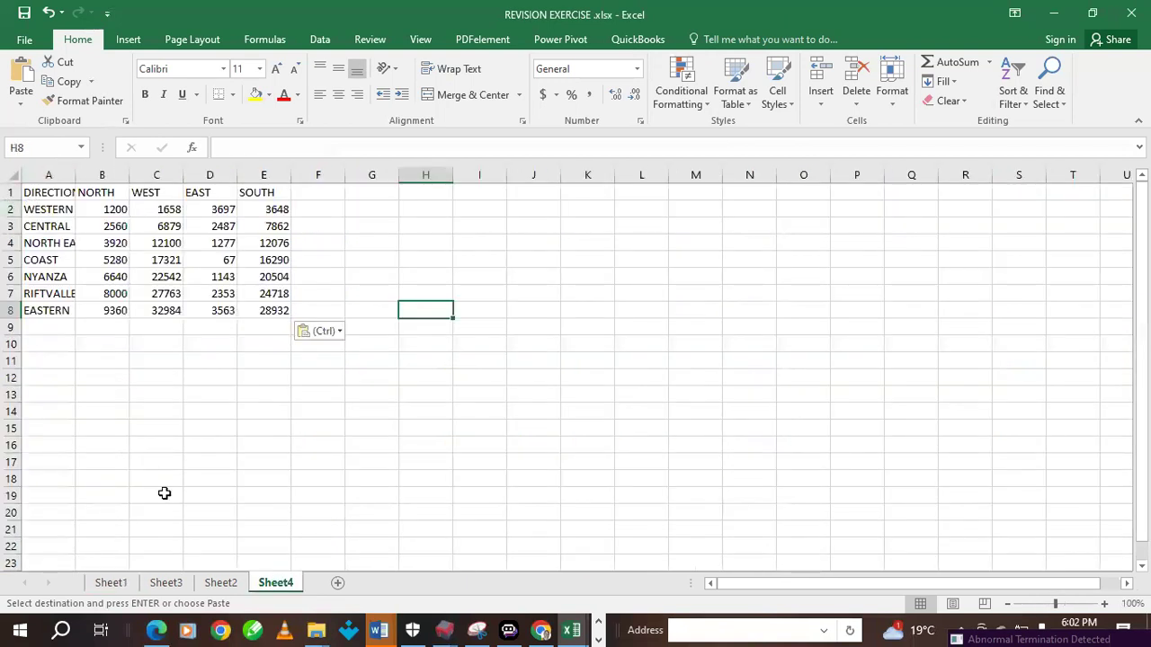
click(221, 583)
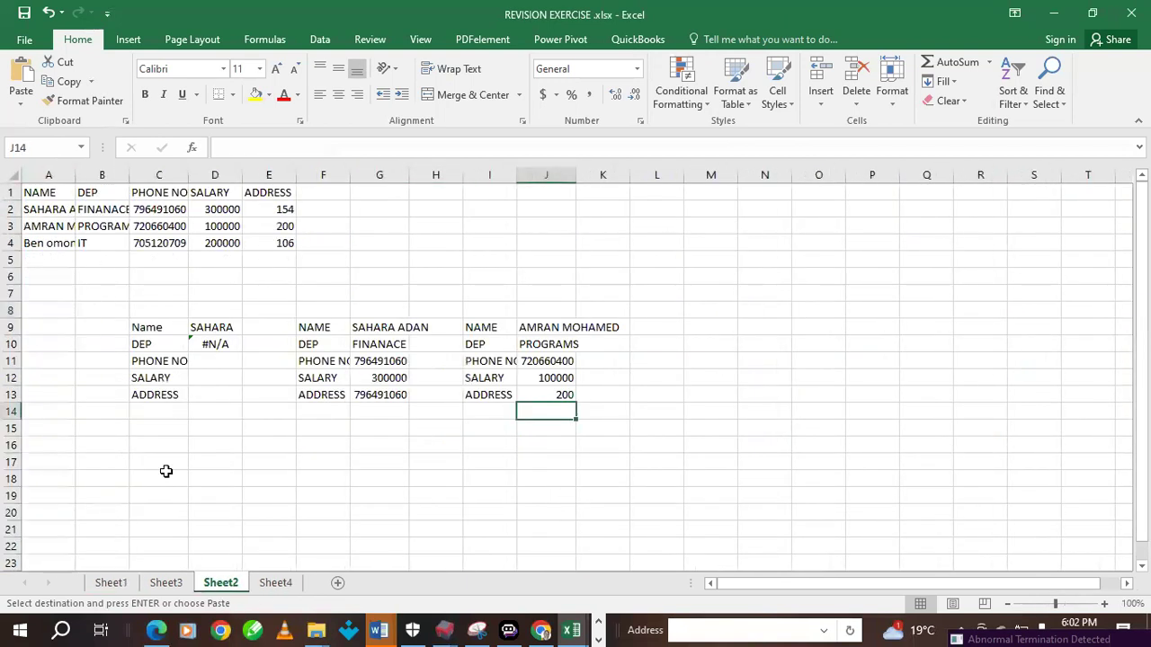
click(165, 582)
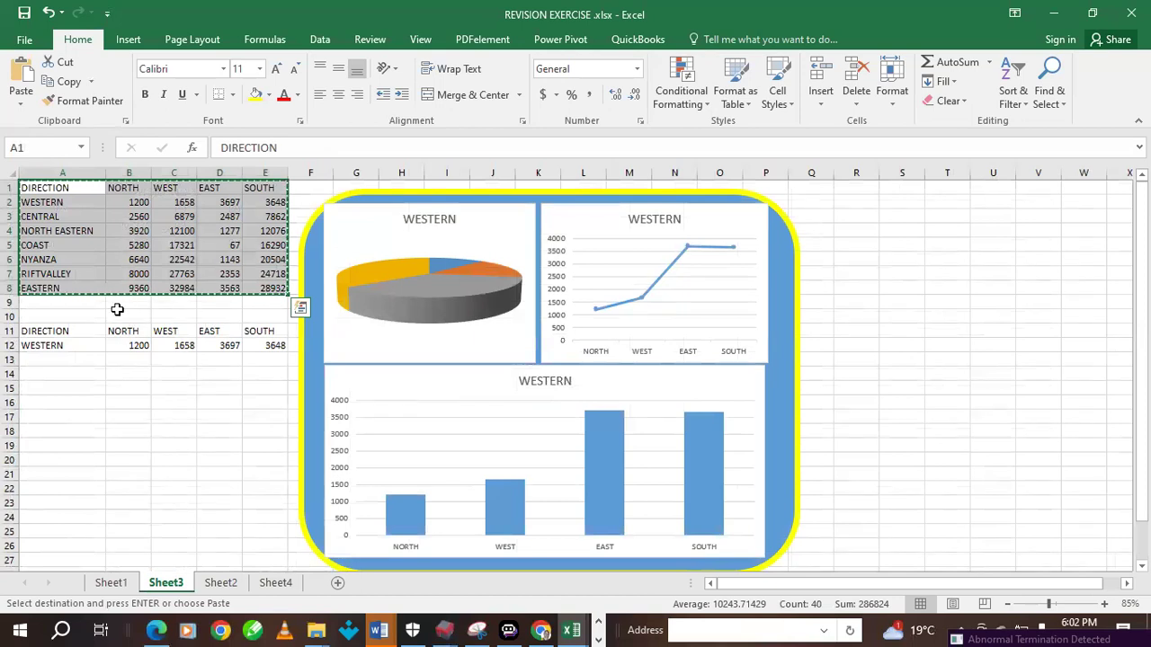
click(279, 584)
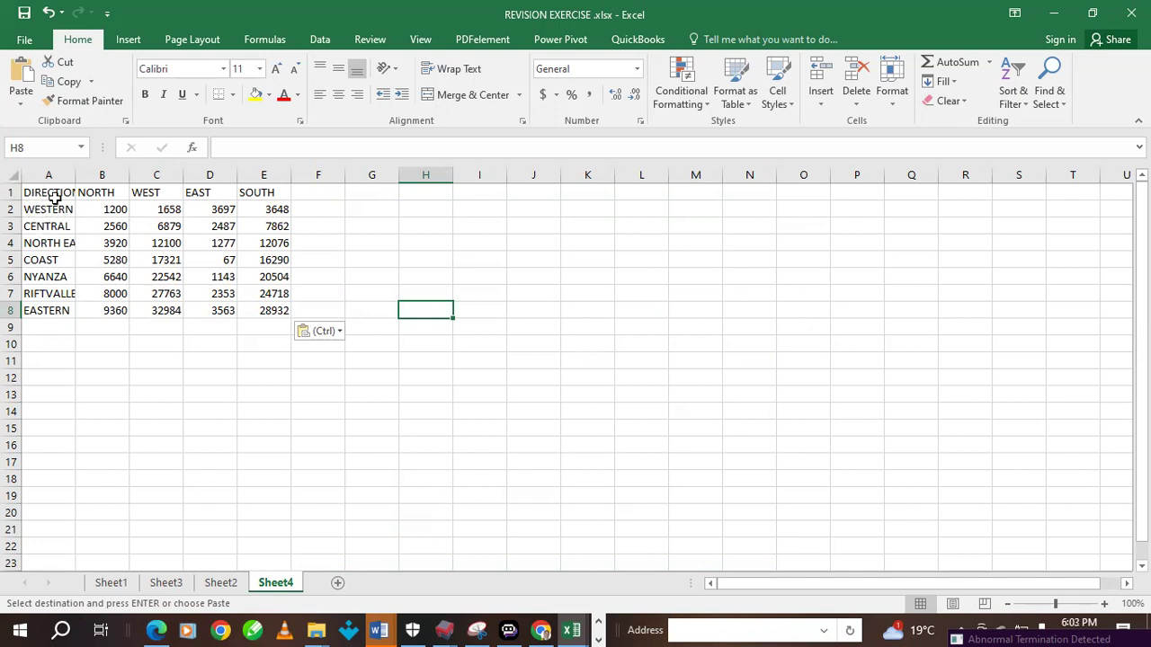
click(42, 359)
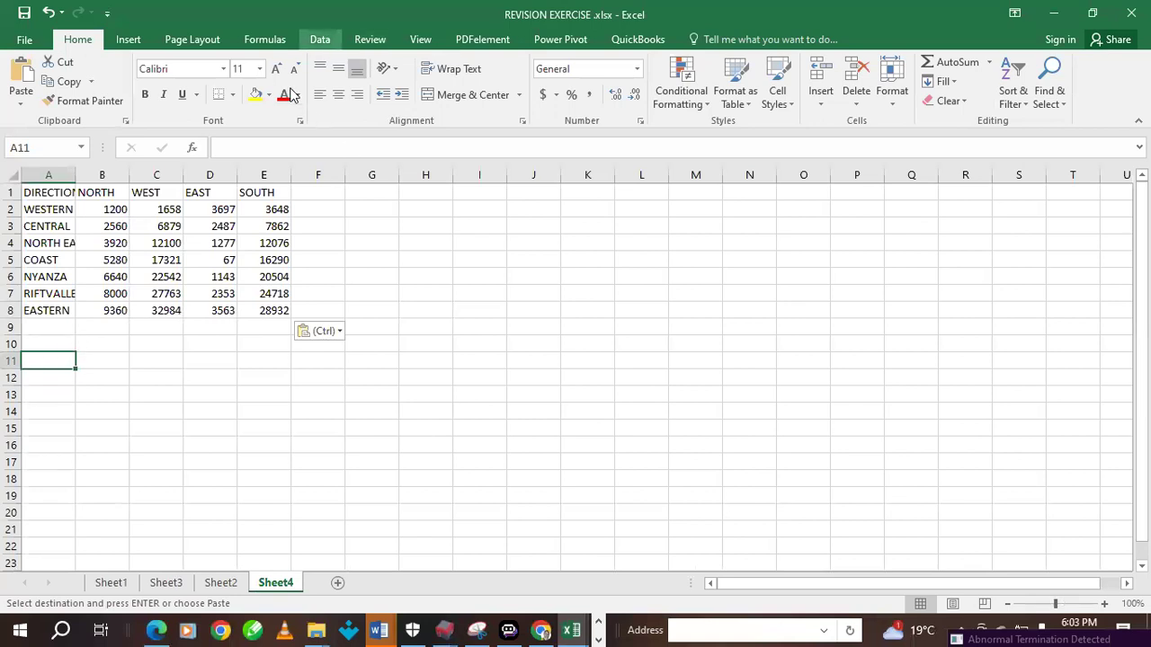
Give A11 a List data validation whose source is the direction names in $A$2:$A$8
click(319, 39)
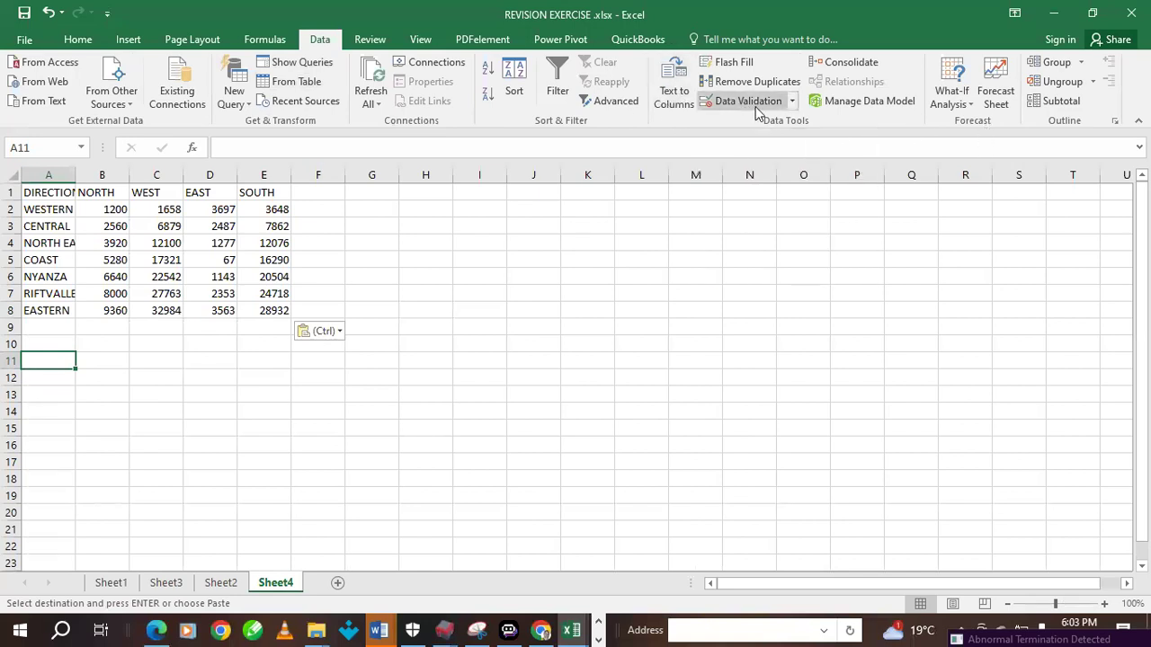
click(789, 101)
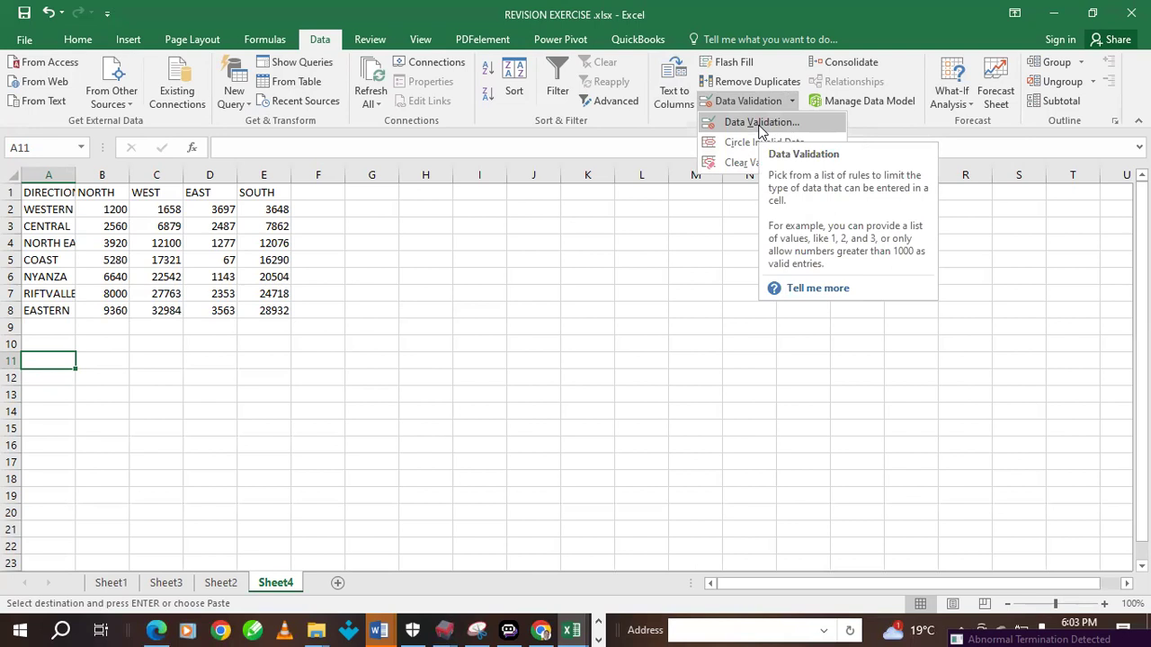
click(760, 125)
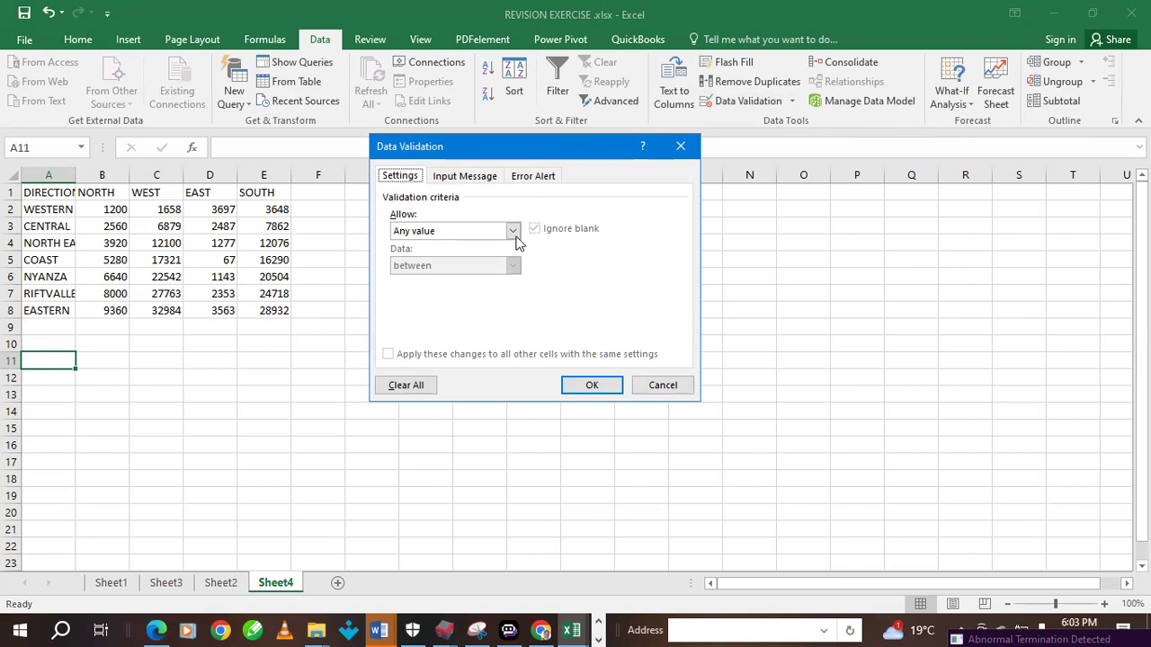
click(510, 231)
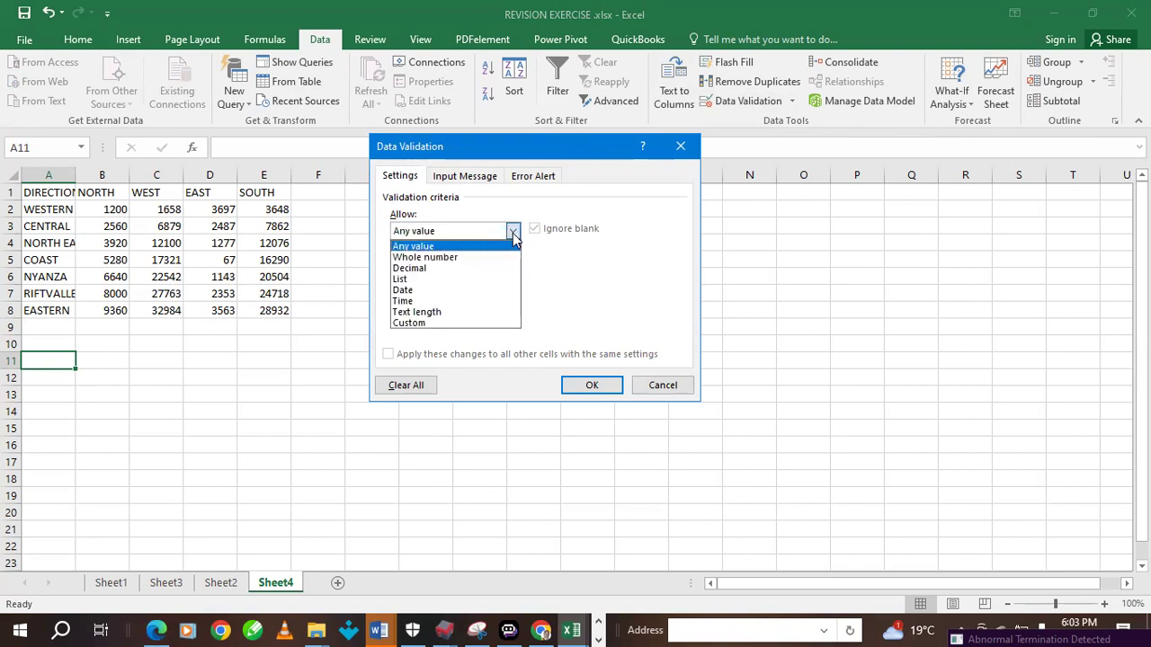
click(402, 278)
click(572, 299)
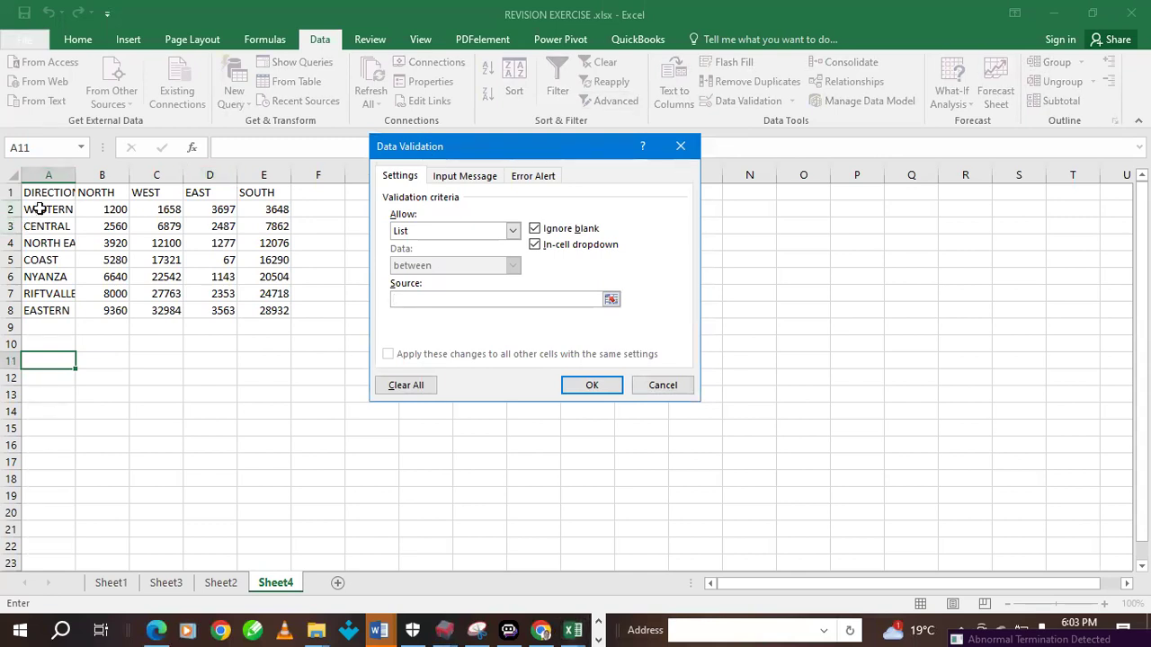
drag(56, 208, 56, 310)
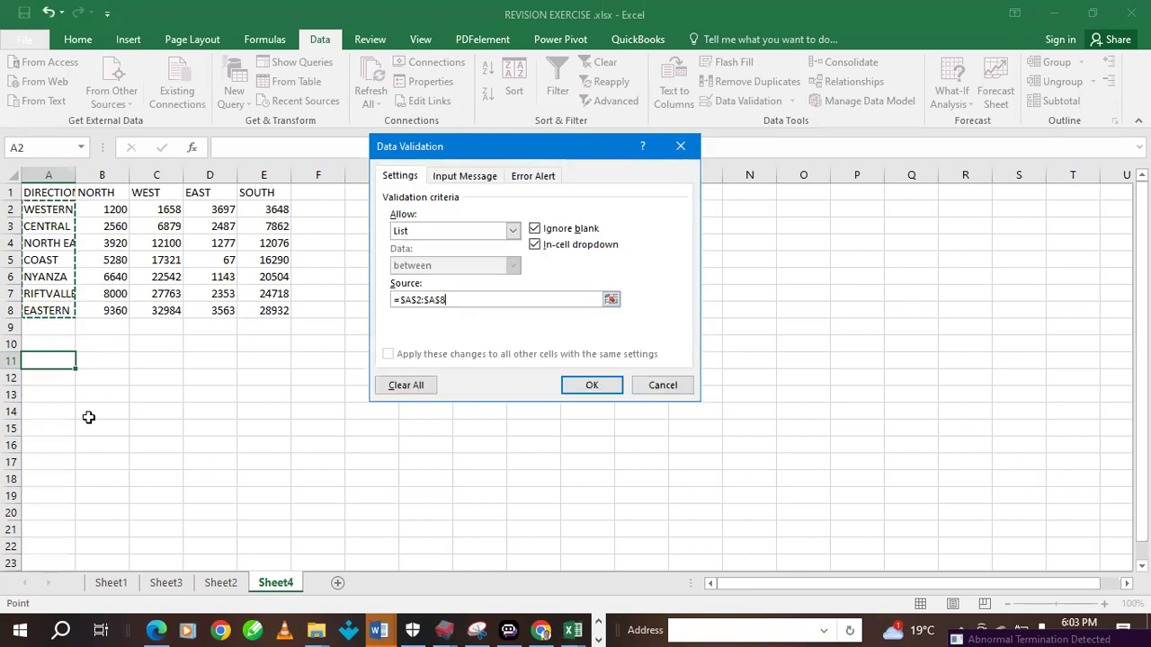
click(590, 388)
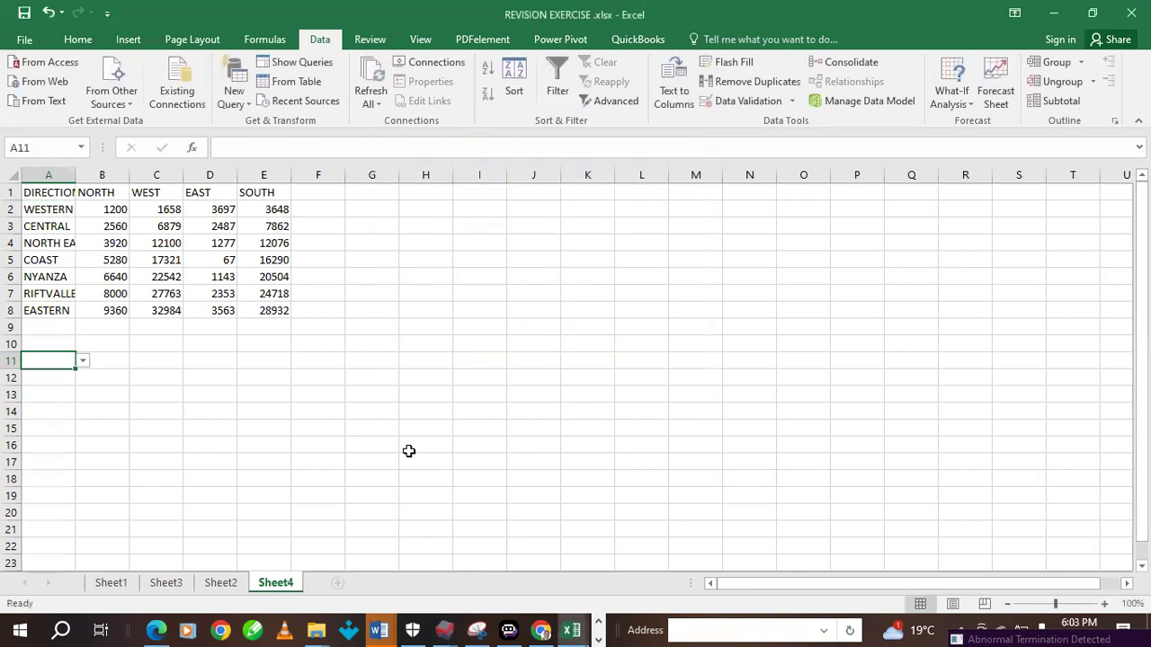
Choose WESTERN from A11's drop-down, then select B11 for the lookup formula
click(82, 362)
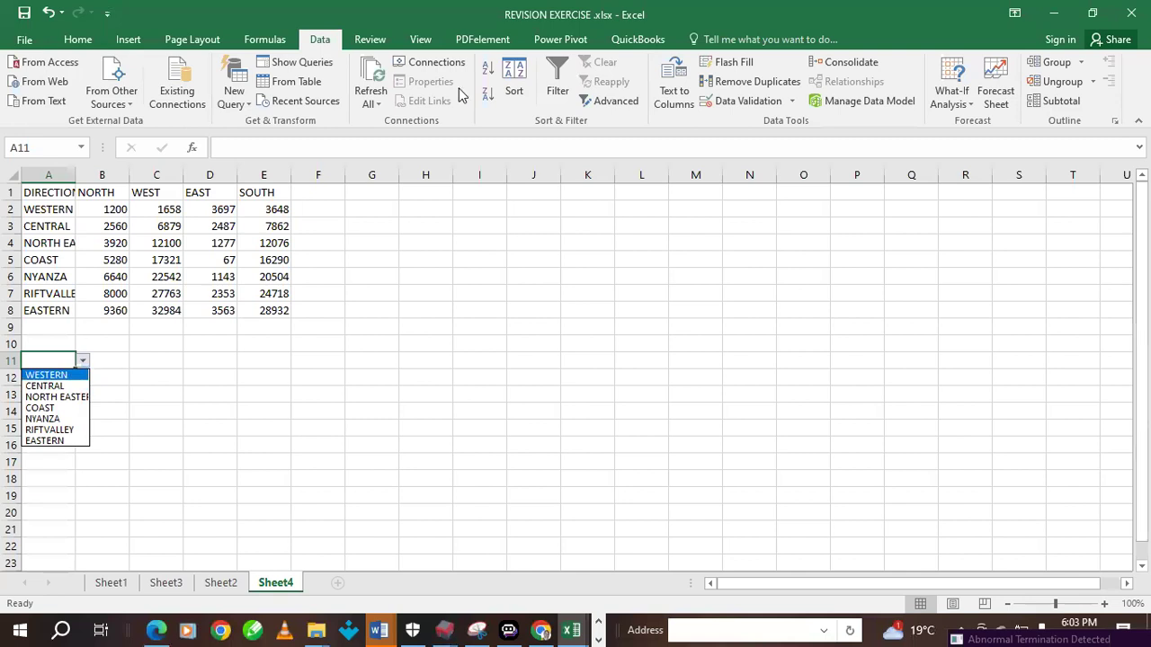
click(49, 375)
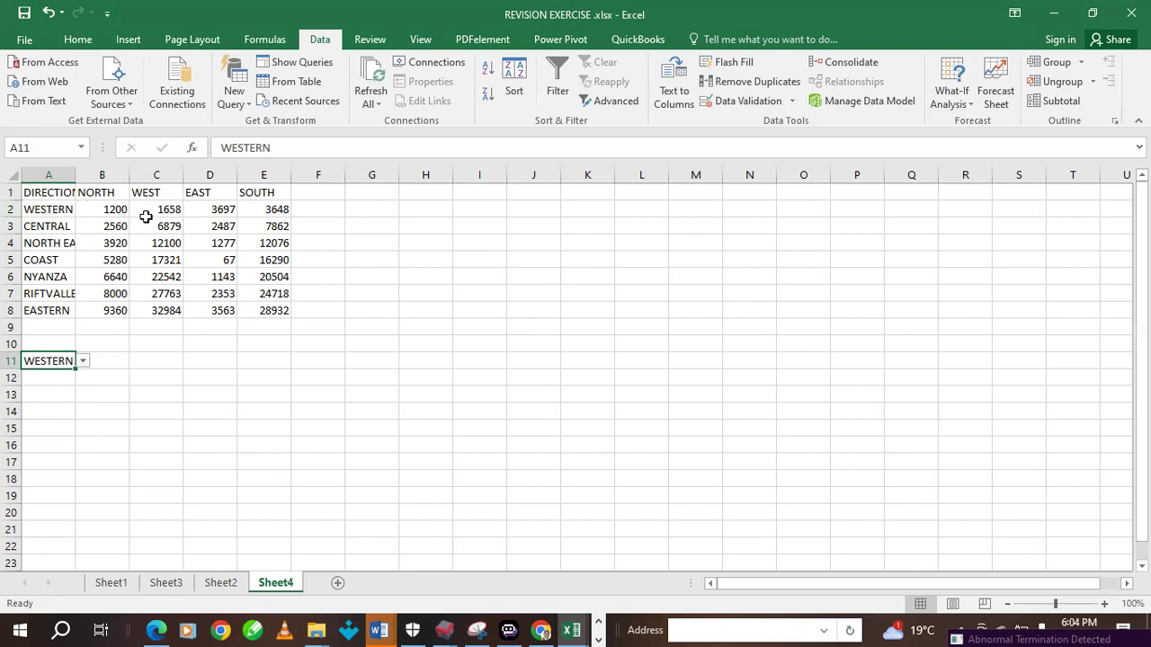
click(109, 362)
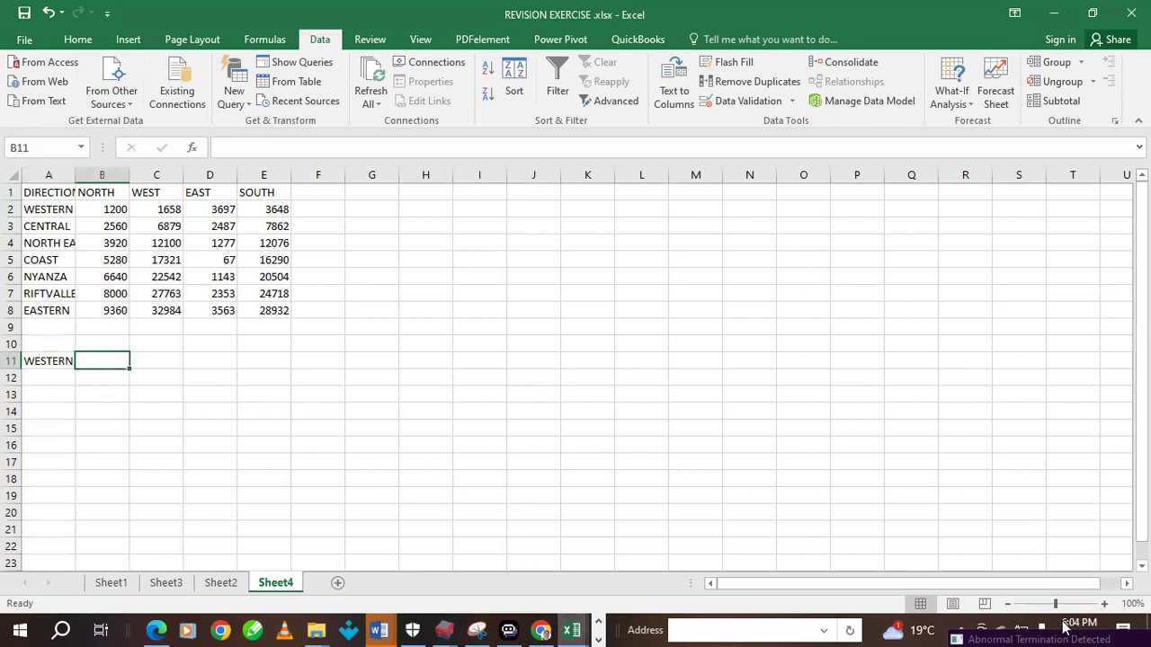
Start a VLOOKUP in B11 using A11 as lookup value and A2:E8 as the table
text(=vloo)
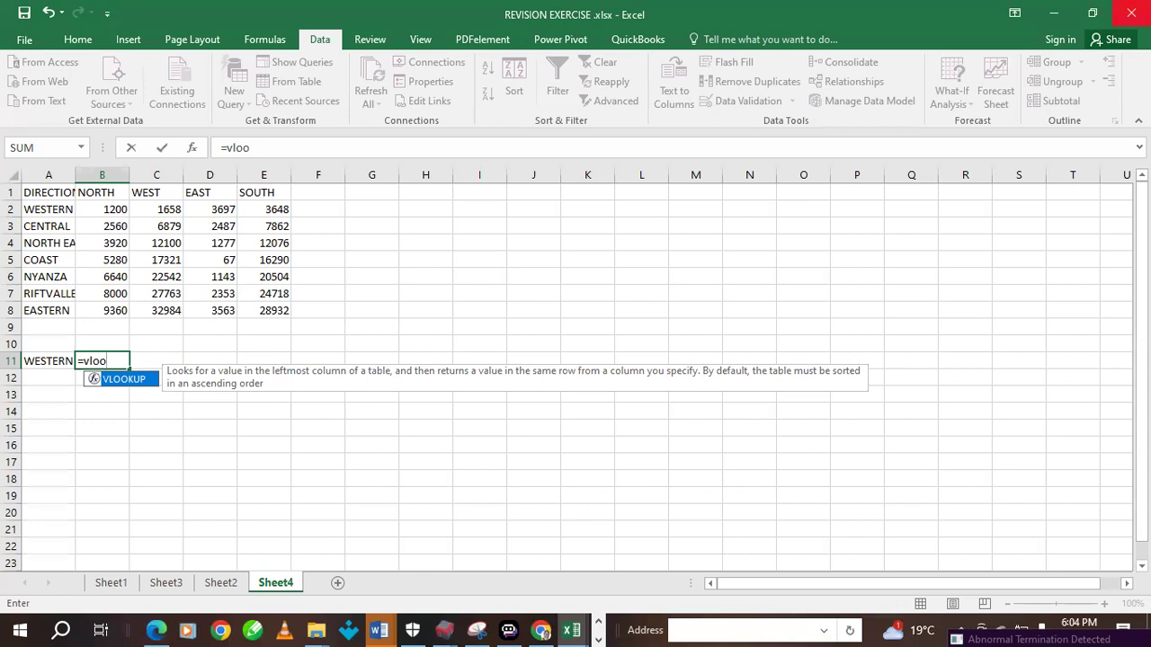
double_click(126, 379)
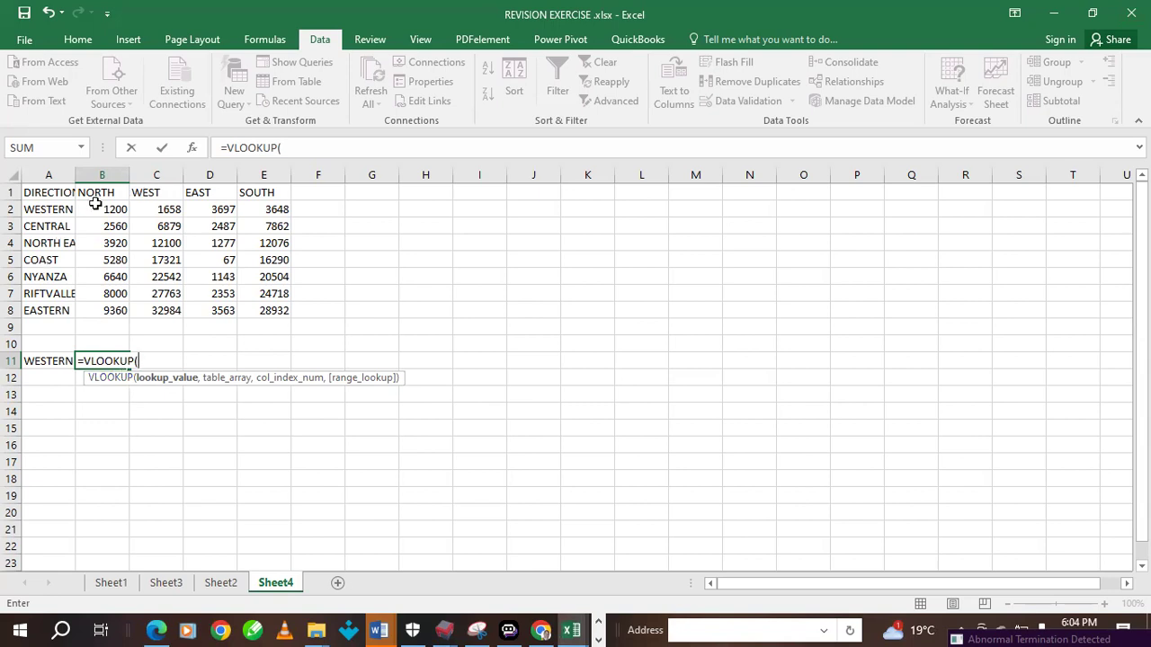
click(50, 369)
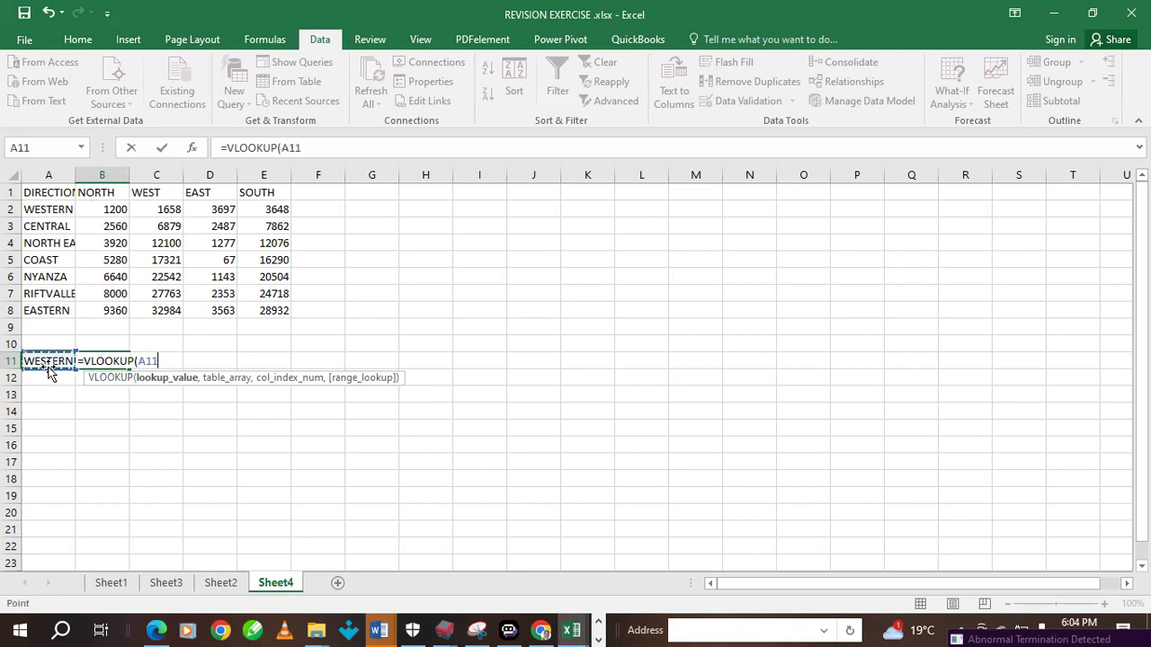
text(,)
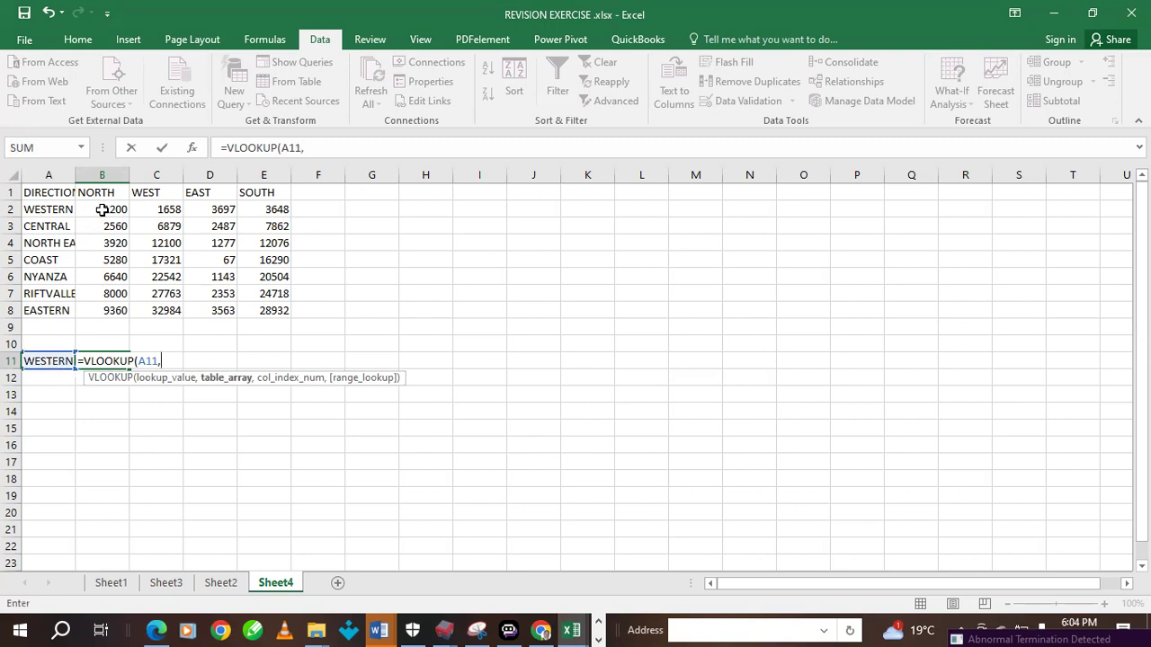
drag(31, 216, 273, 310)
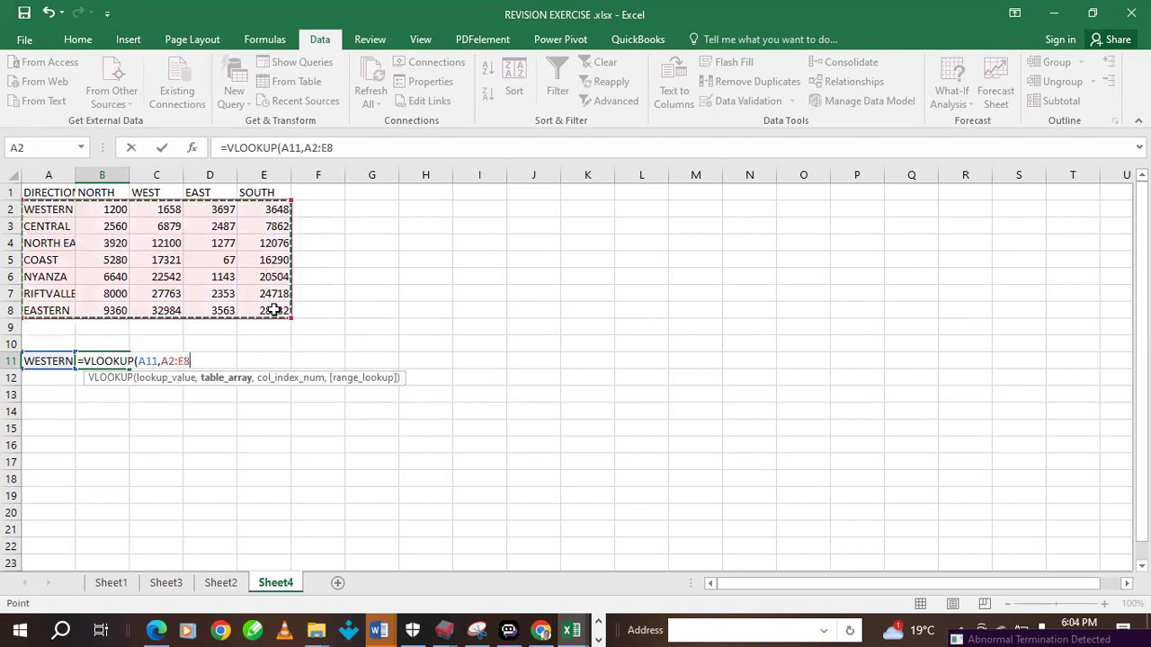
text(,)
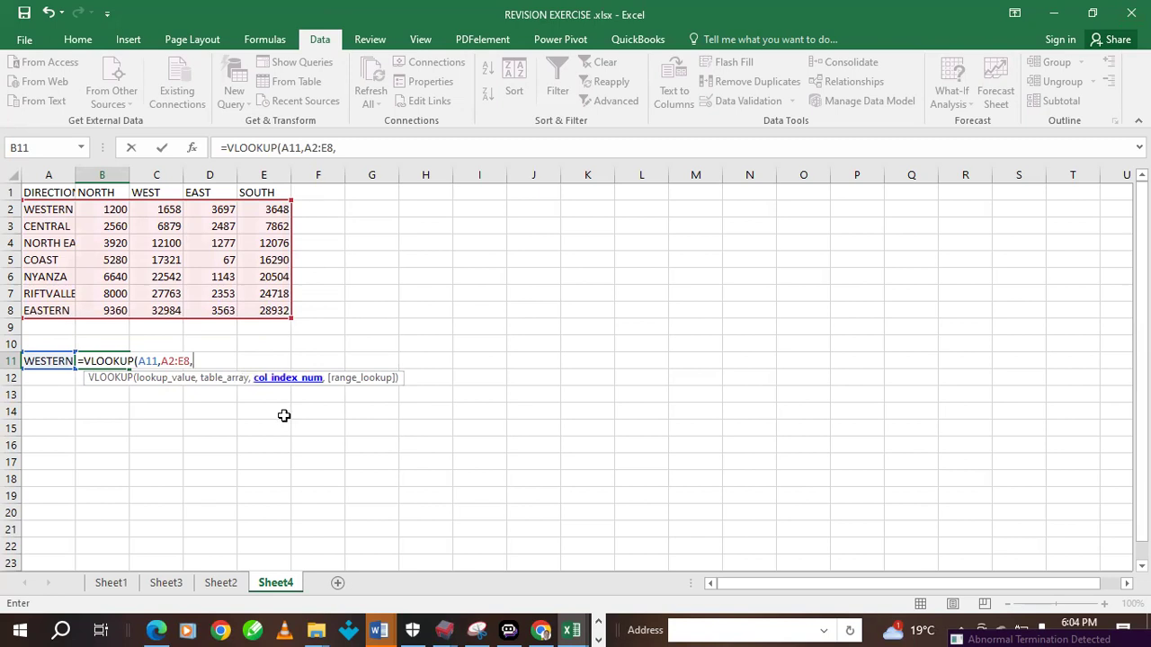
Lock the table range as $A$2:$E$8 and begin the column-index array {2,3,..
click(163, 361)
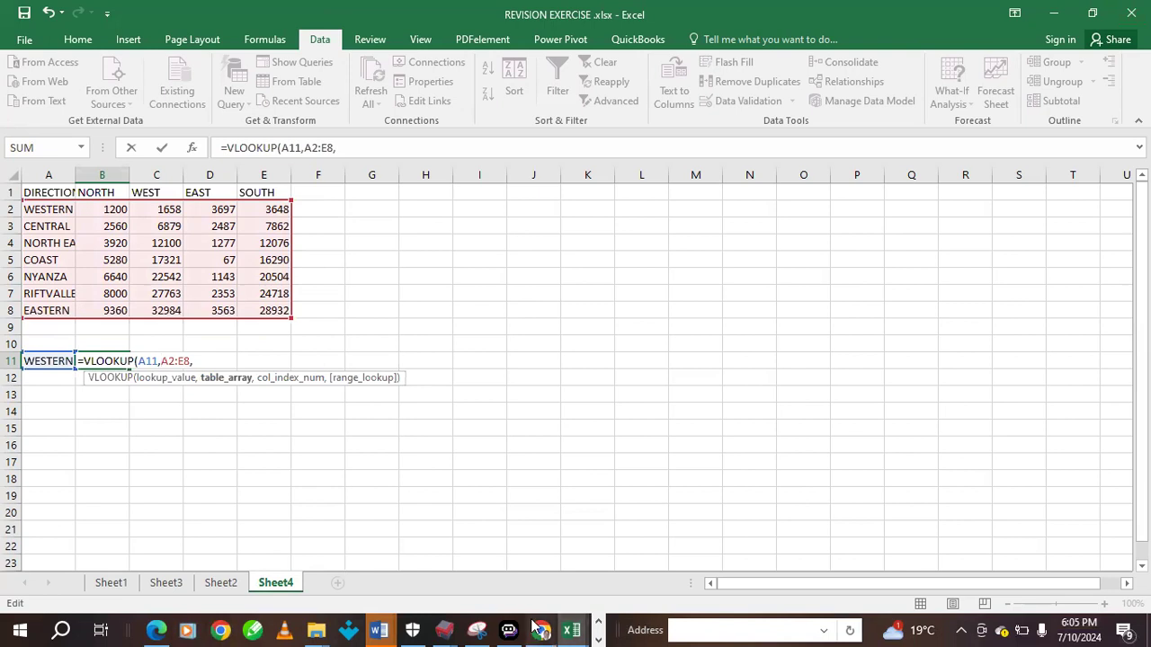
mouse_move(537, 627)
text($A)
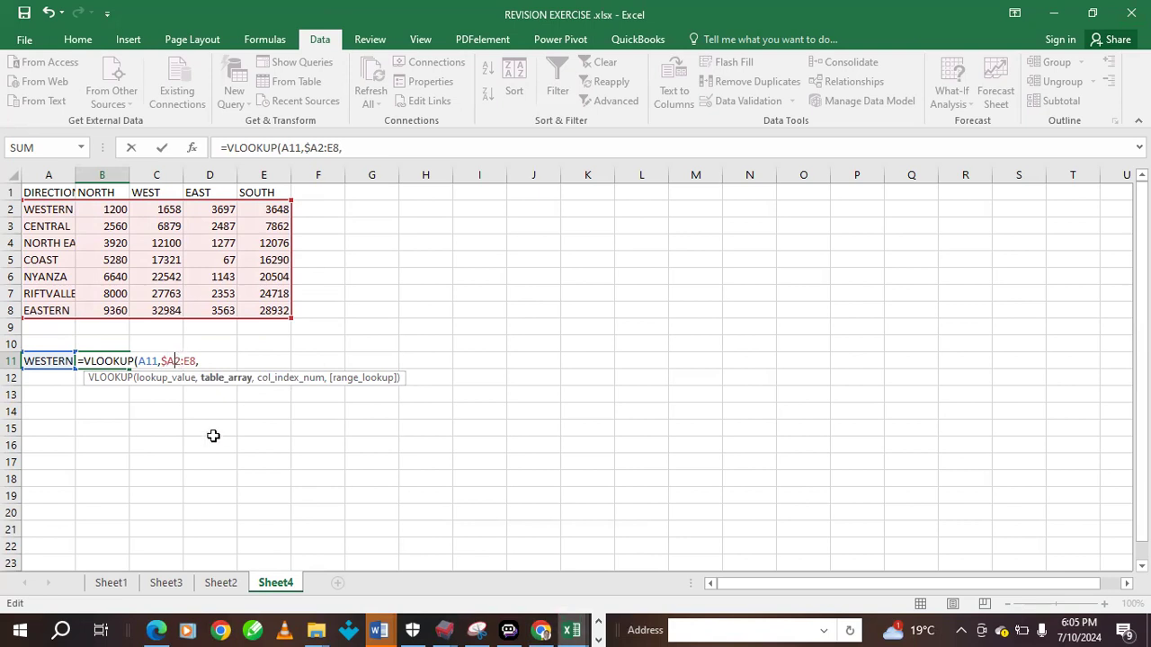
text($)
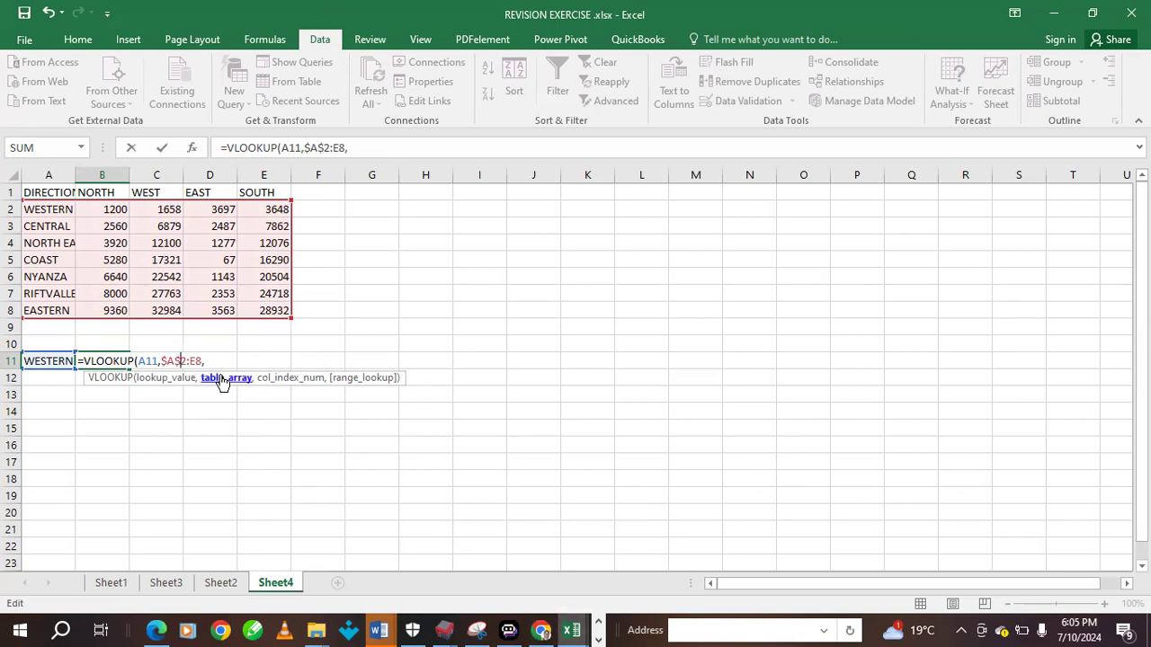
click(190, 360)
text($A$)
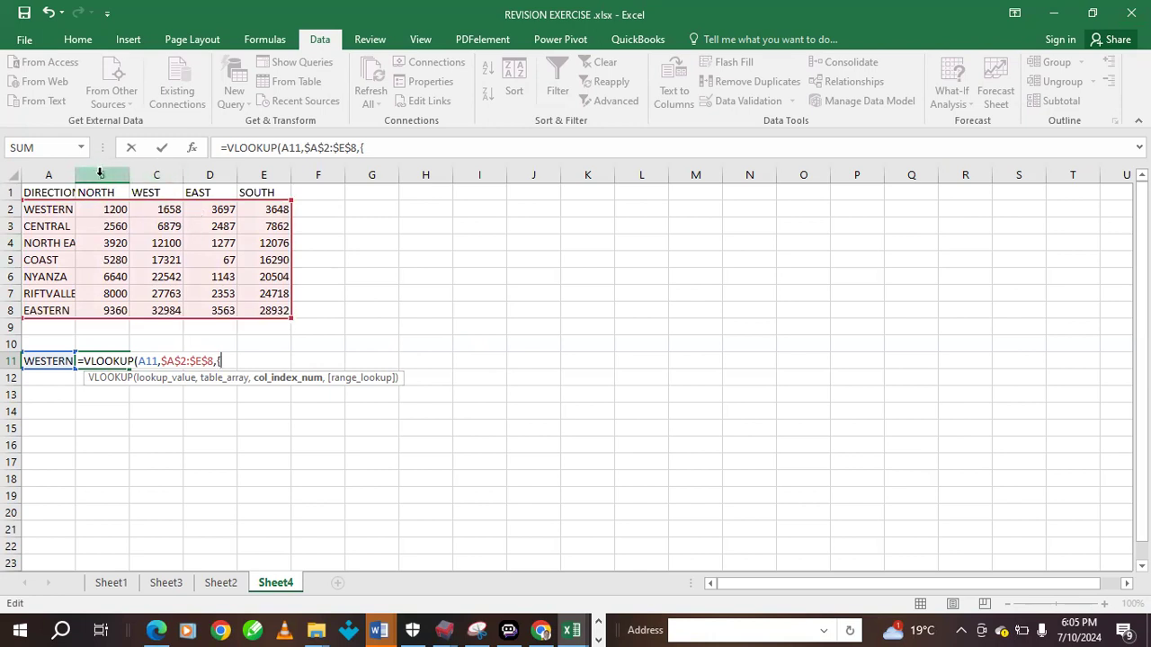
text(2,)
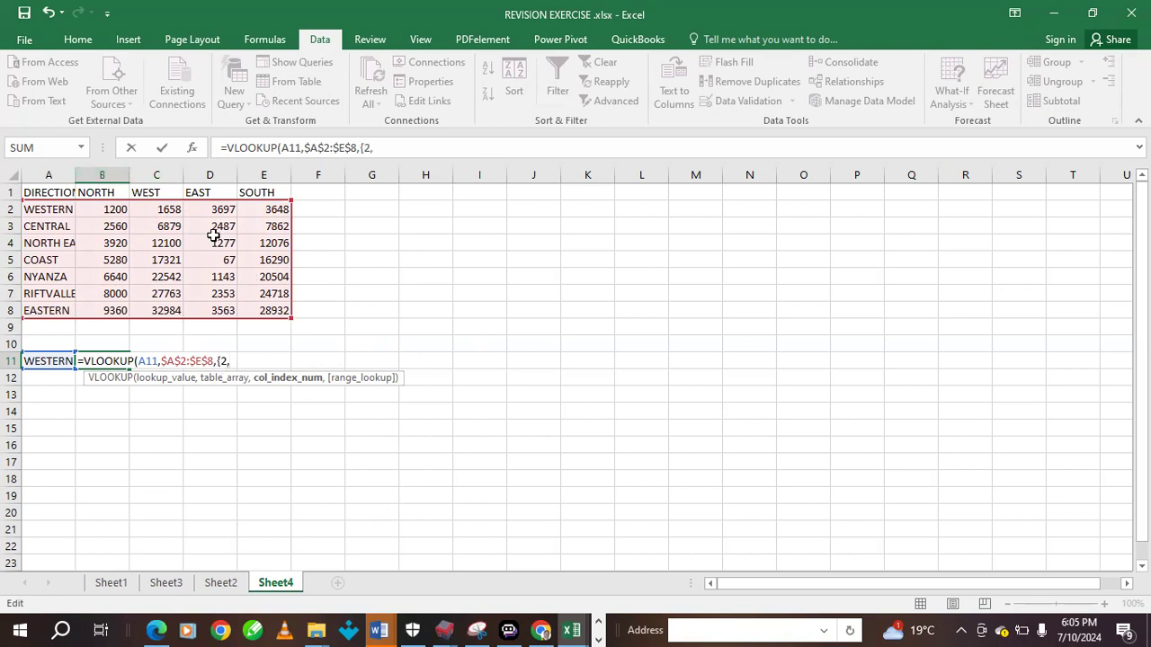
text(3,4,5)
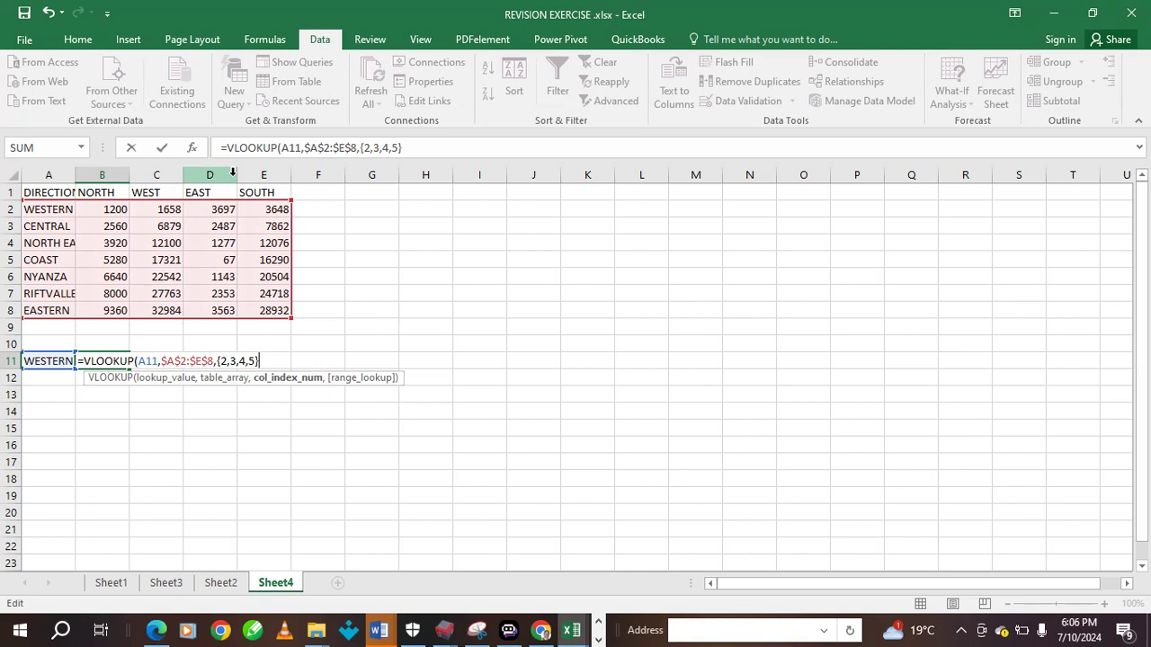
Enter the B11 VLOOKUP formula and check it, leaving A11 on WESTERN
key(Return)
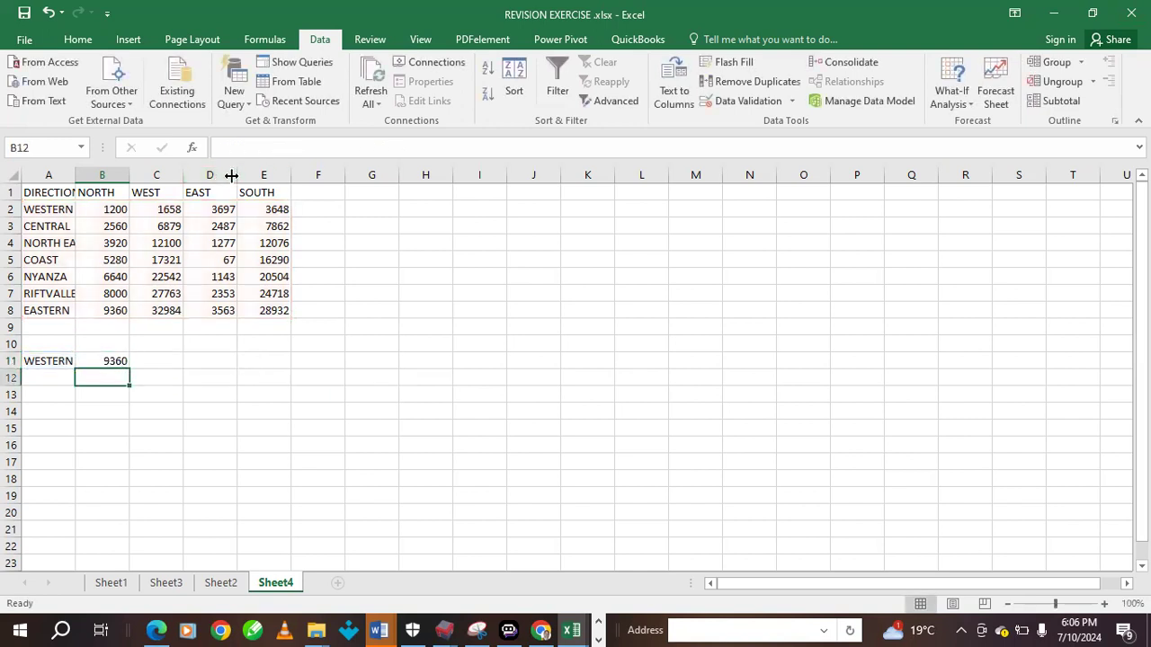
click(109, 361)
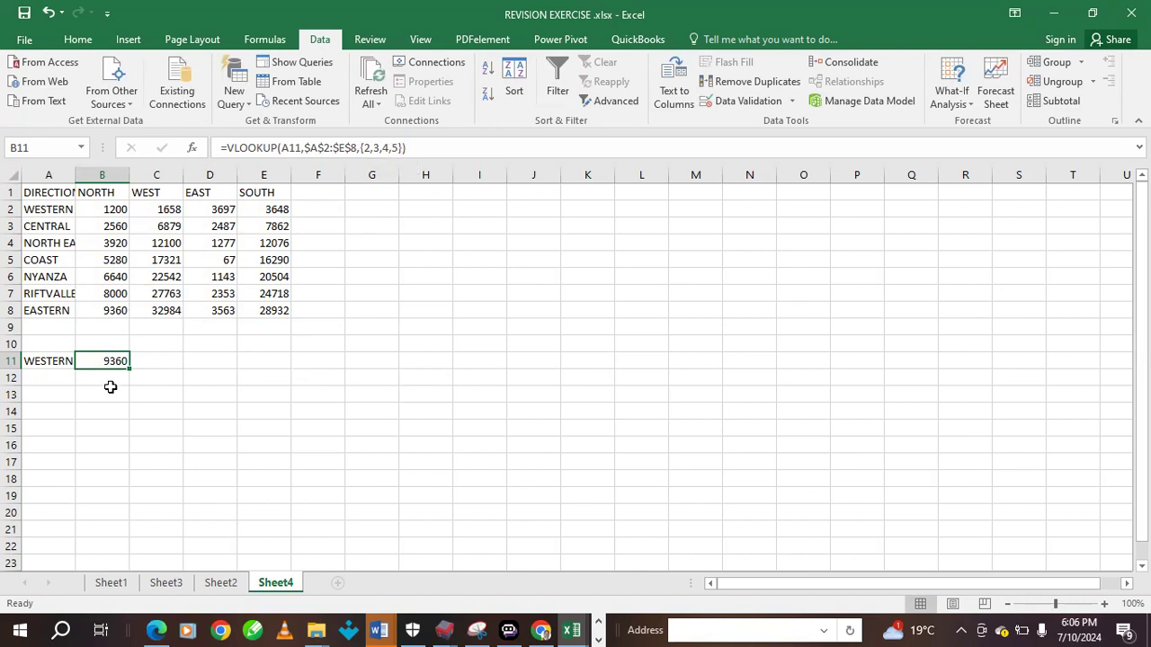
click(61, 361)
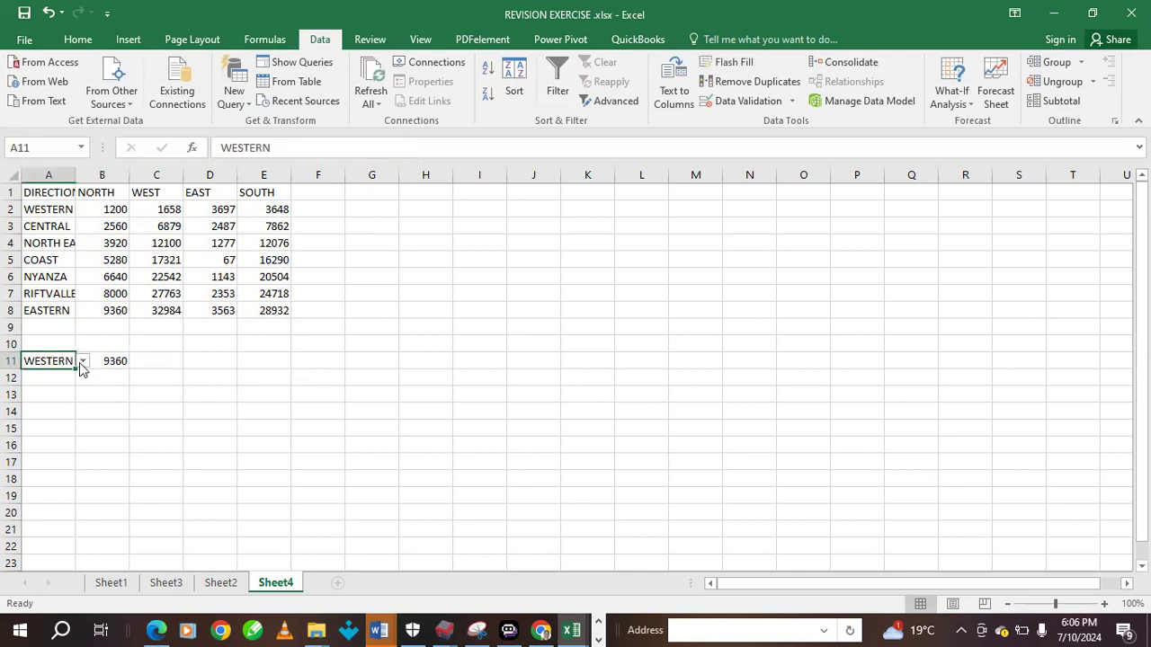
click(82, 361)
click(70, 375)
Test A11's drop-down with CENTRAL, NORTH EASTERN and COAST, checking the B11 result
click(82, 361)
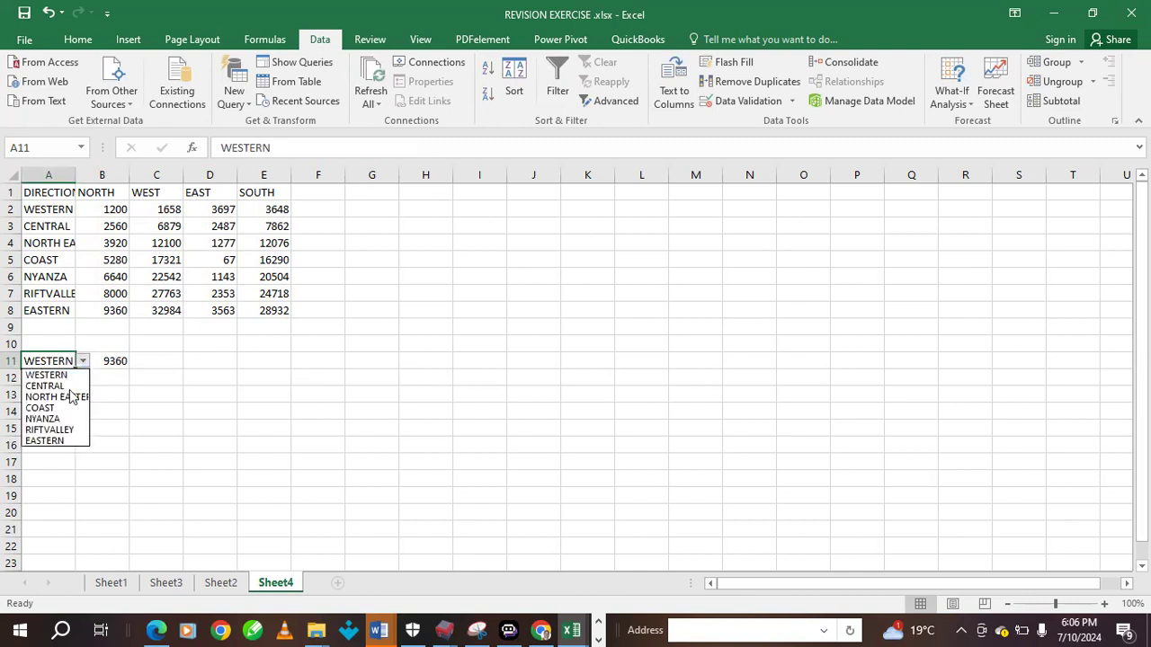
click(68, 387)
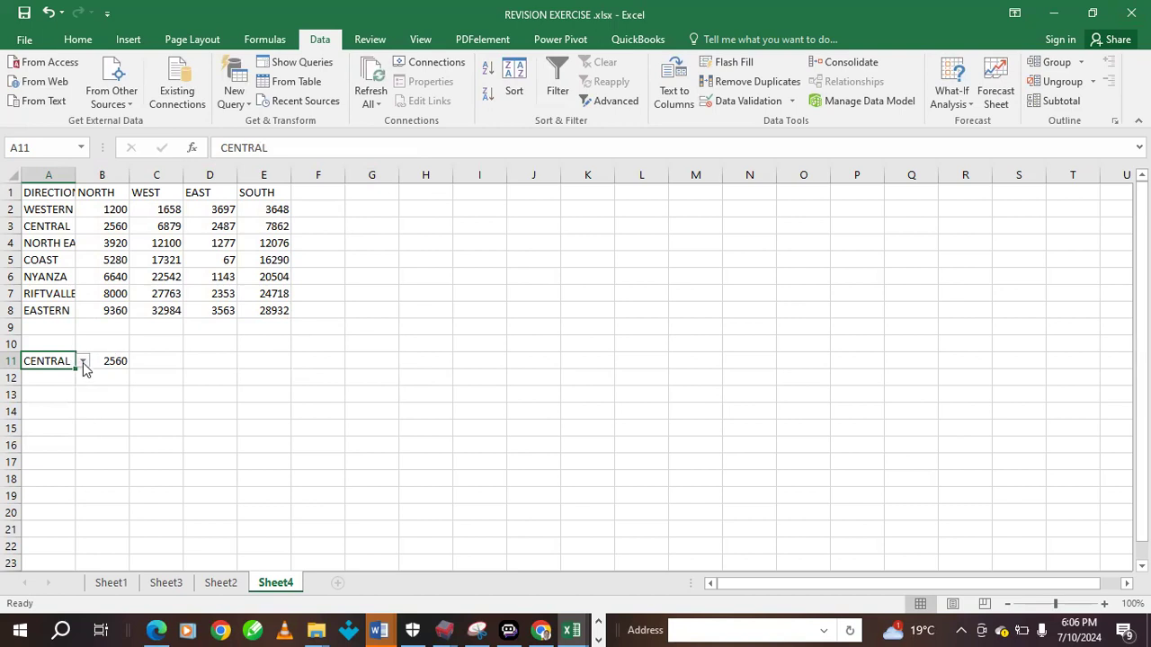
click(82, 362)
click(63, 396)
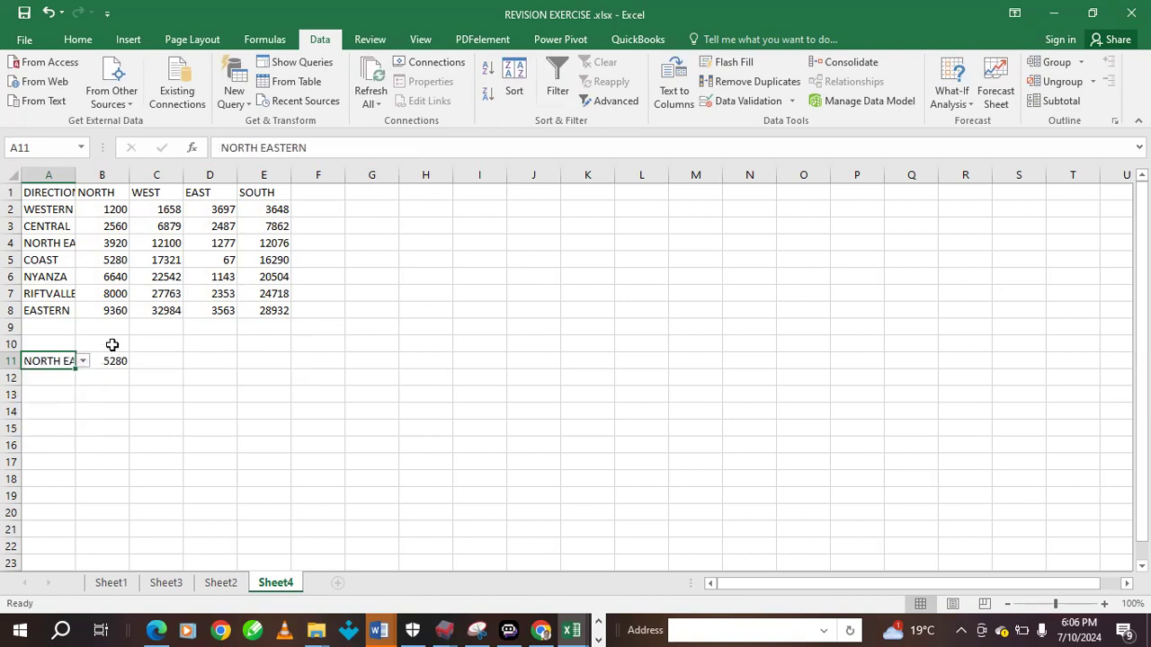
click(86, 363)
click(63, 406)
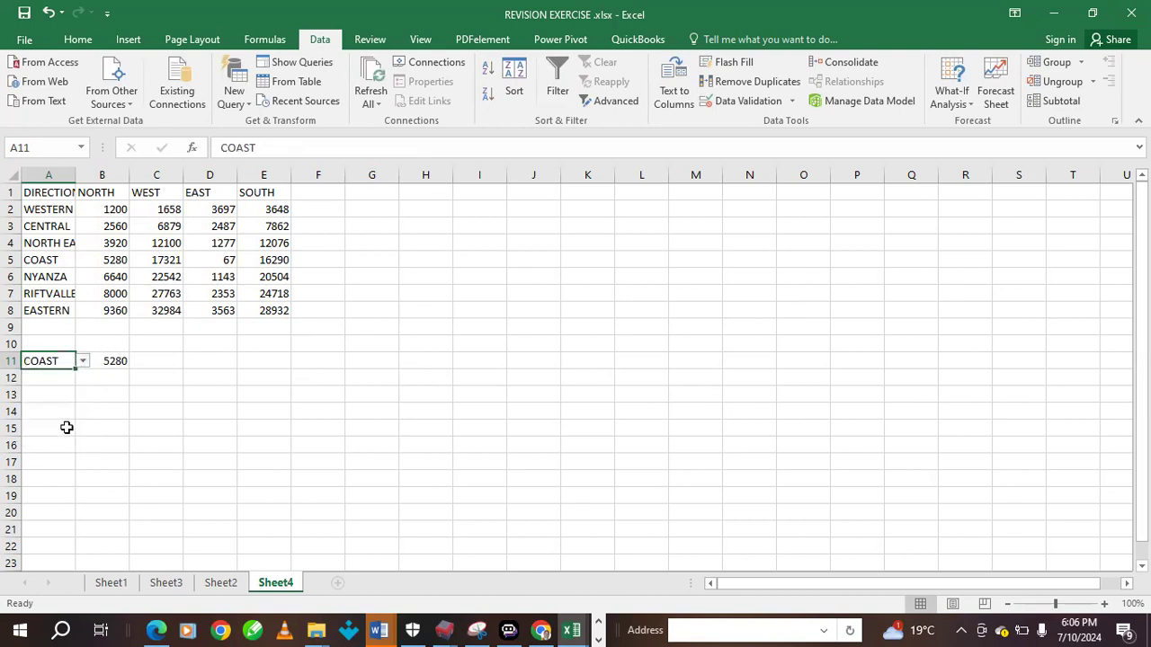
click(117, 363)
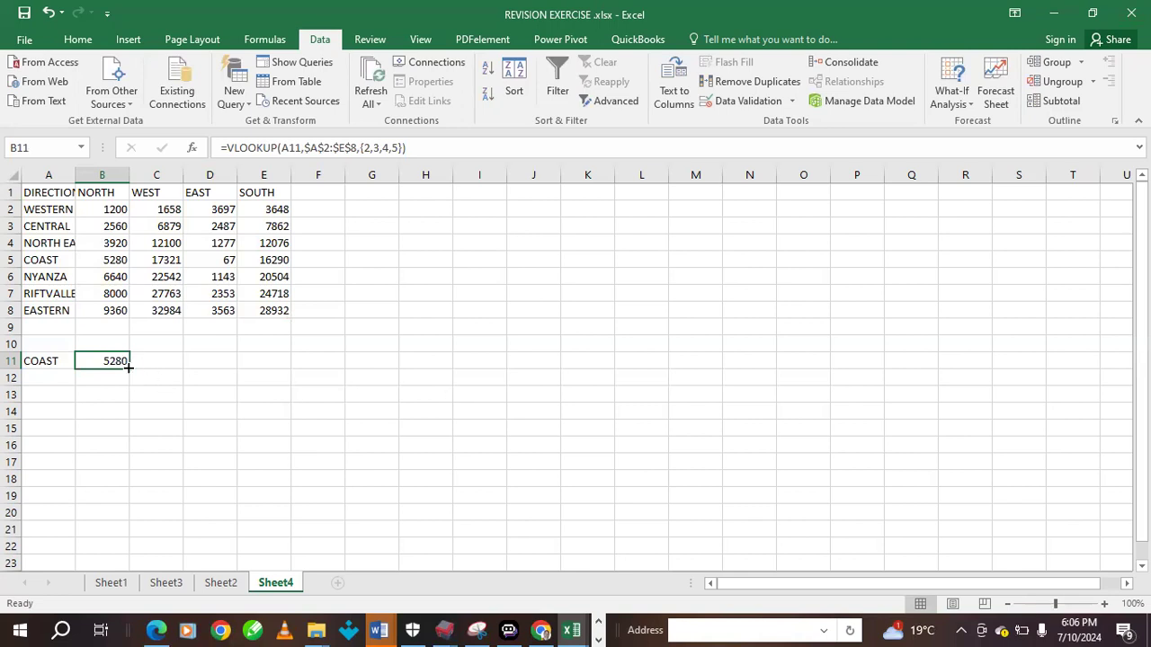
Pick WESTERN, CENTRAL, then NORTH EASTERN in A11, and widen column A for full names
click(50, 360)
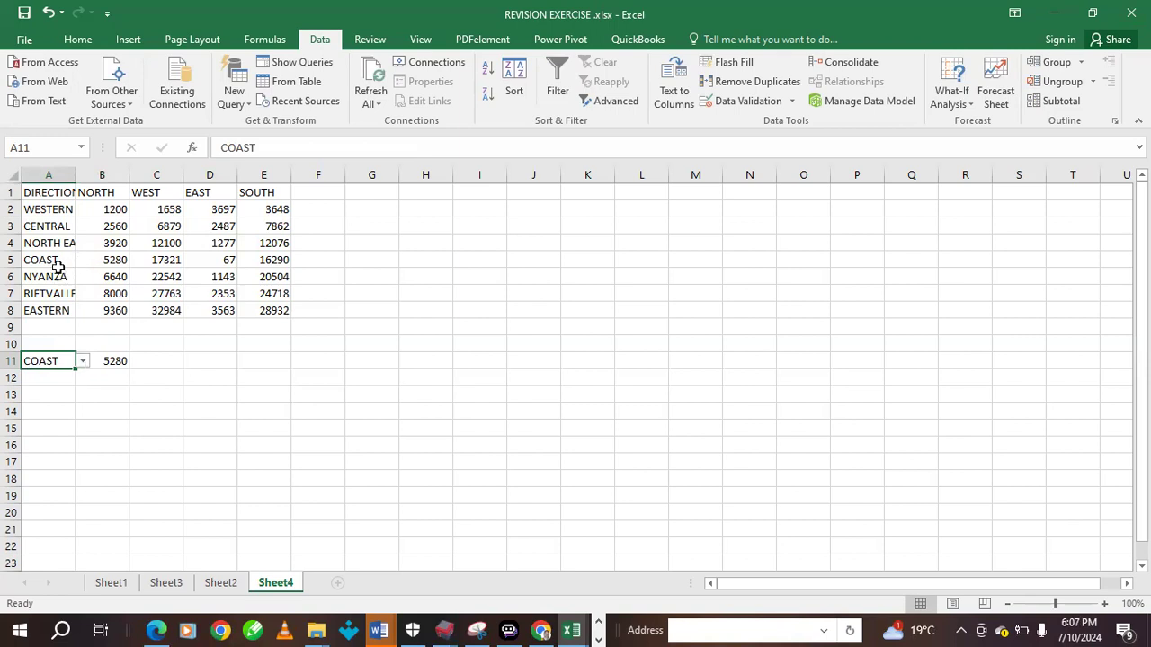
click(82, 360)
click(50, 375)
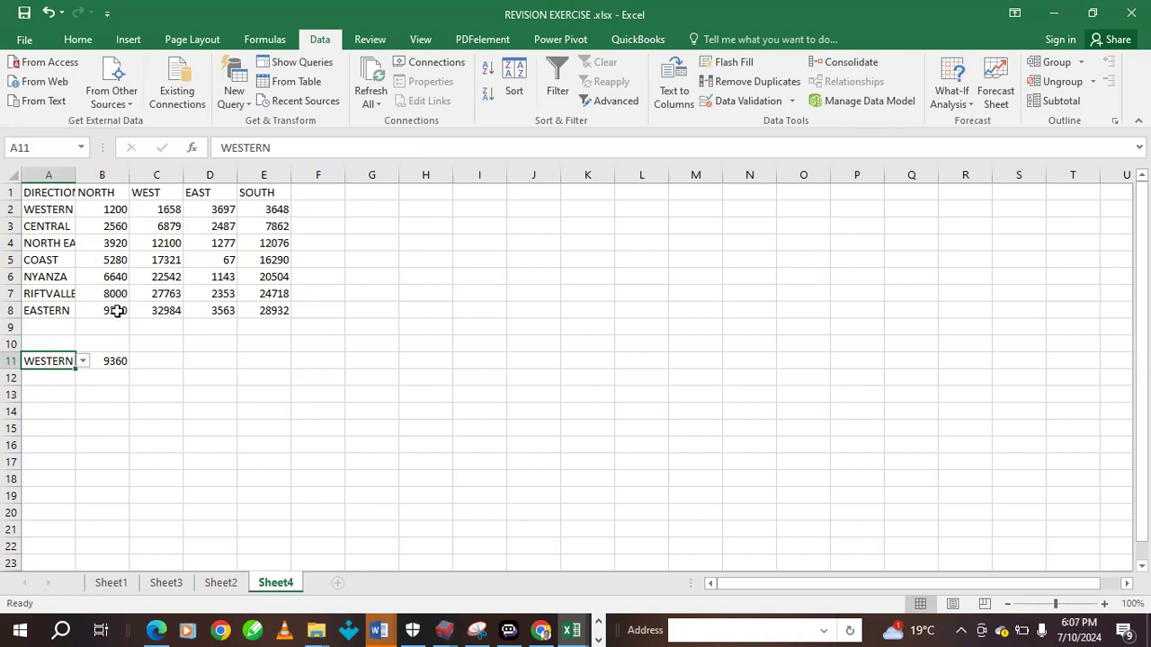
click(82, 361)
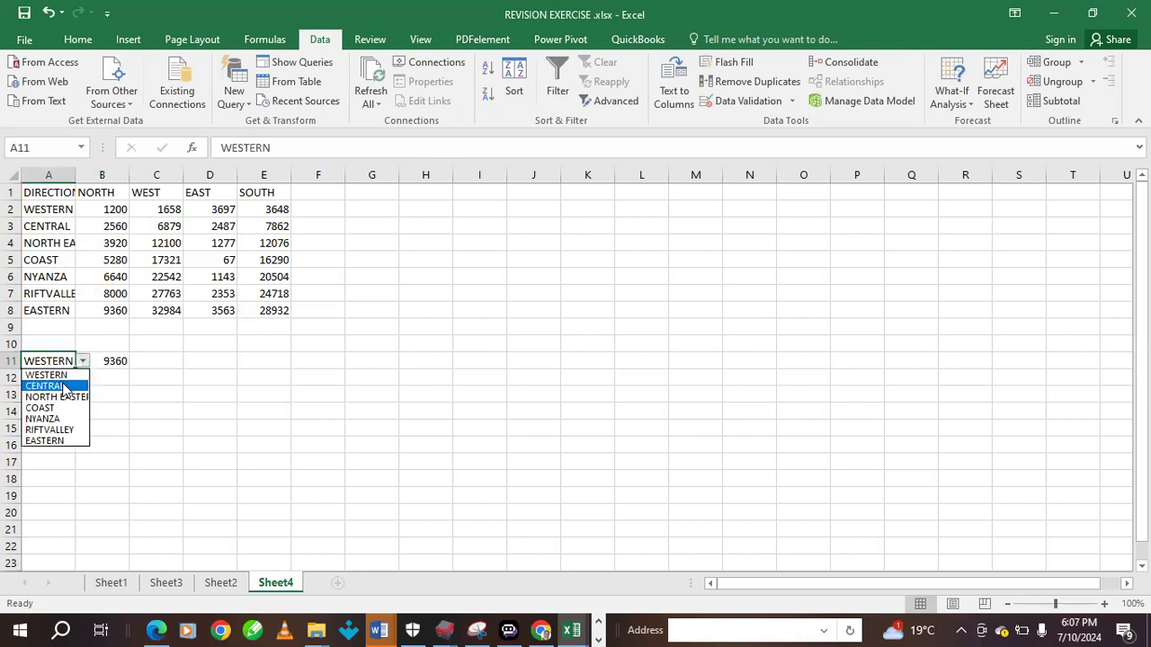
click(61, 385)
click(82, 360)
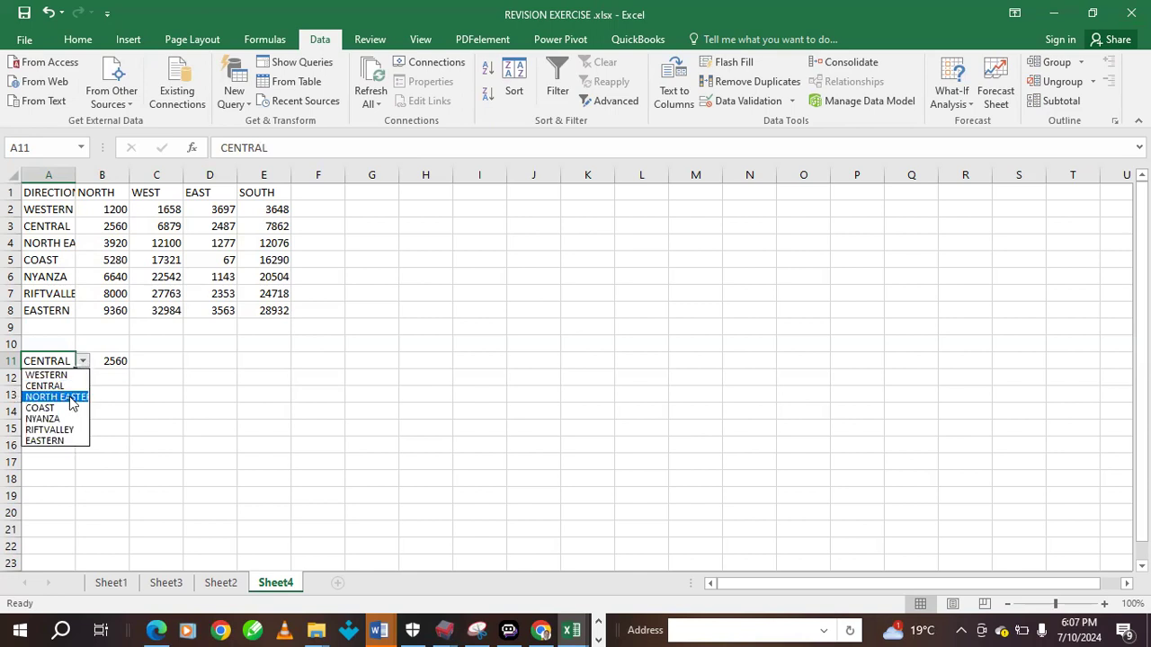
click(70, 400)
click(82, 362)
click(68, 361)
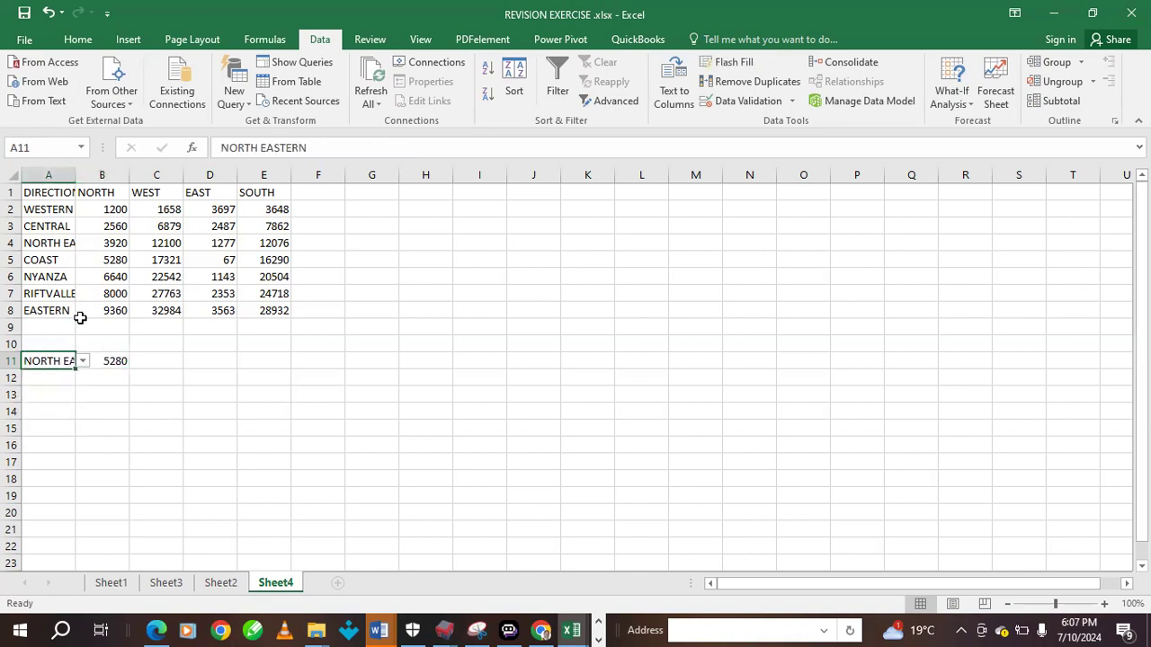
drag(78, 179, 125, 176)
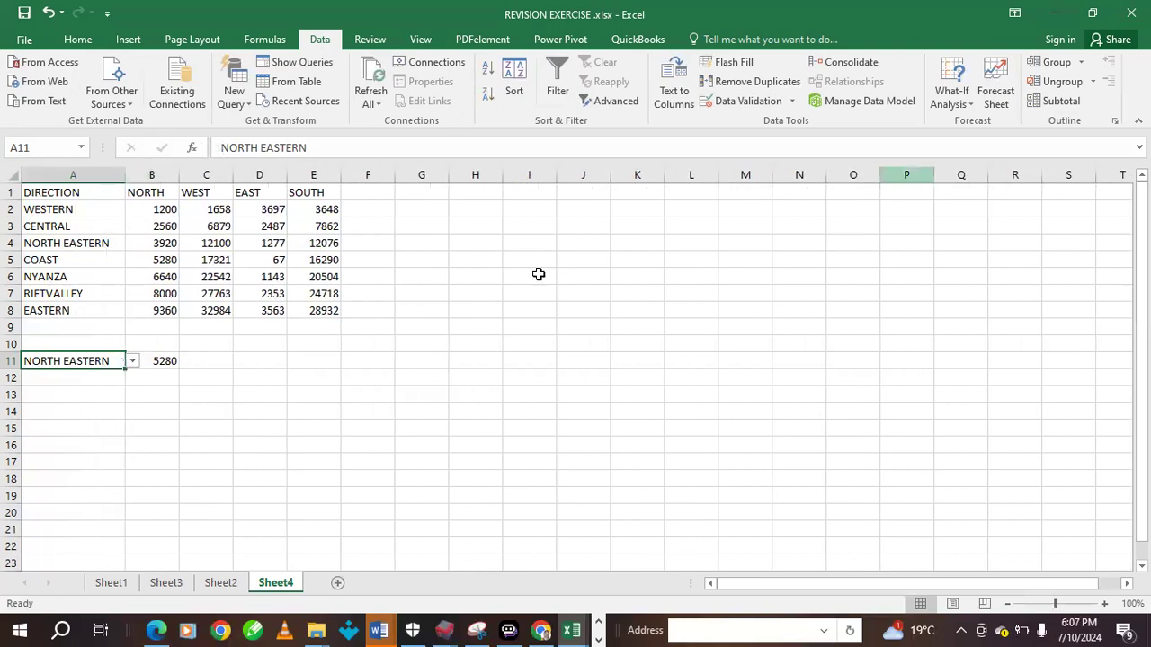
Fill B11's lookup across row 11, clear B11:G12, and start retyping =vlookup( in B11
click(149, 390)
click(94, 360)
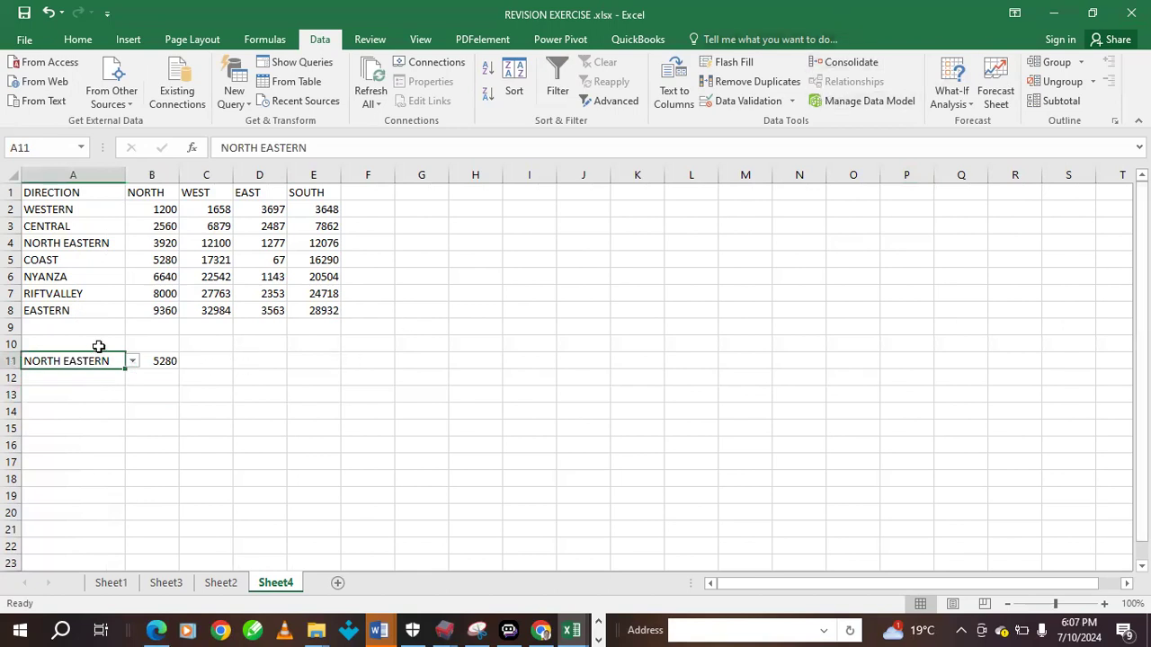
click(160, 358)
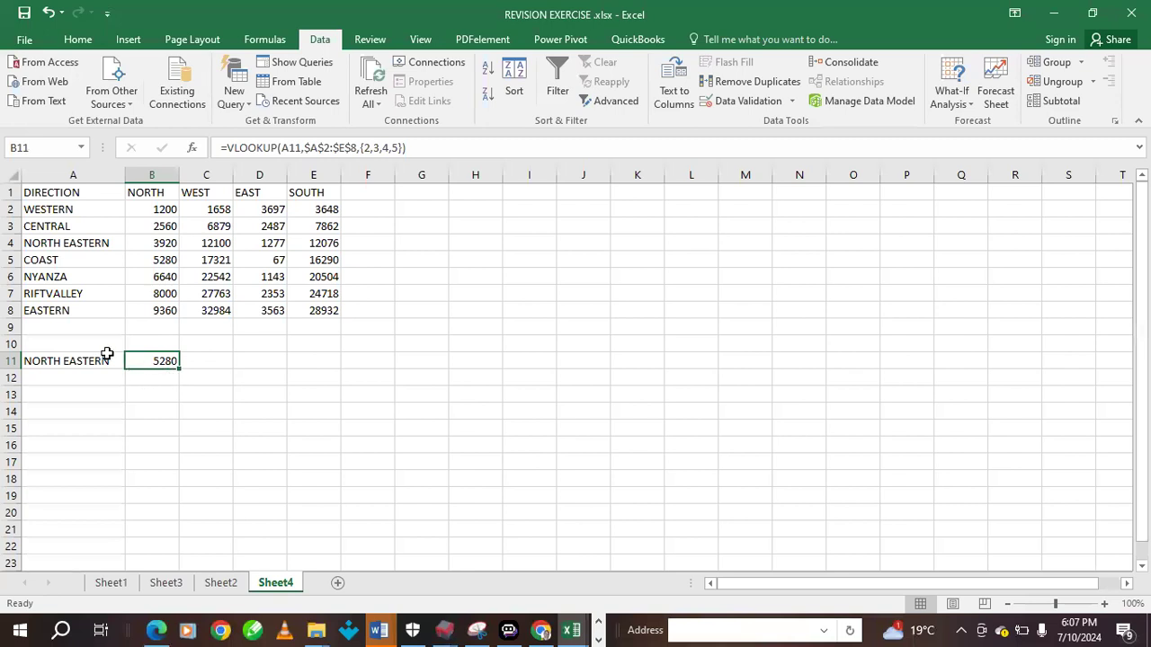
drag(180, 368, 430, 396)
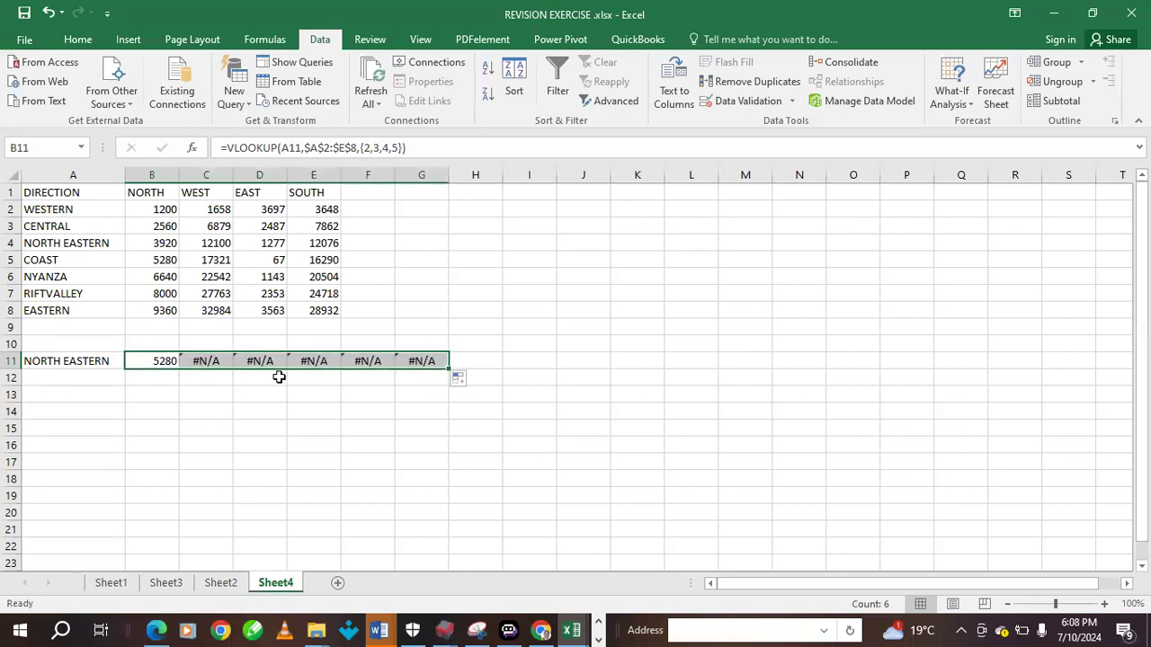
drag(139, 361, 446, 377)
key(Delete)
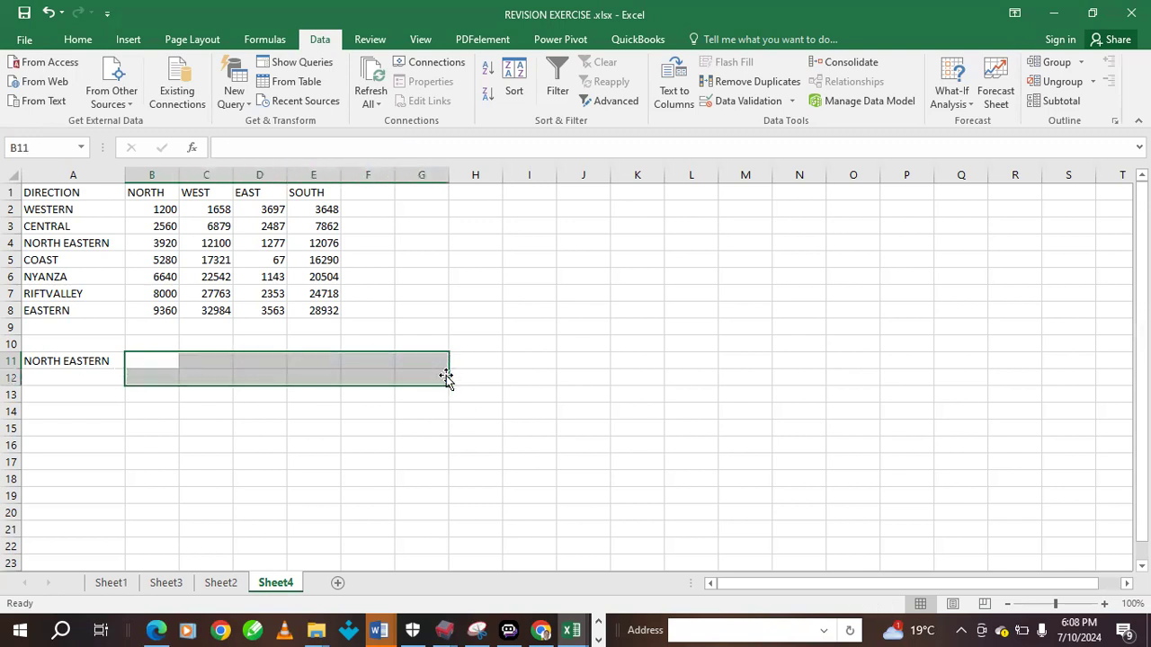
drag(135, 369, 146, 362)
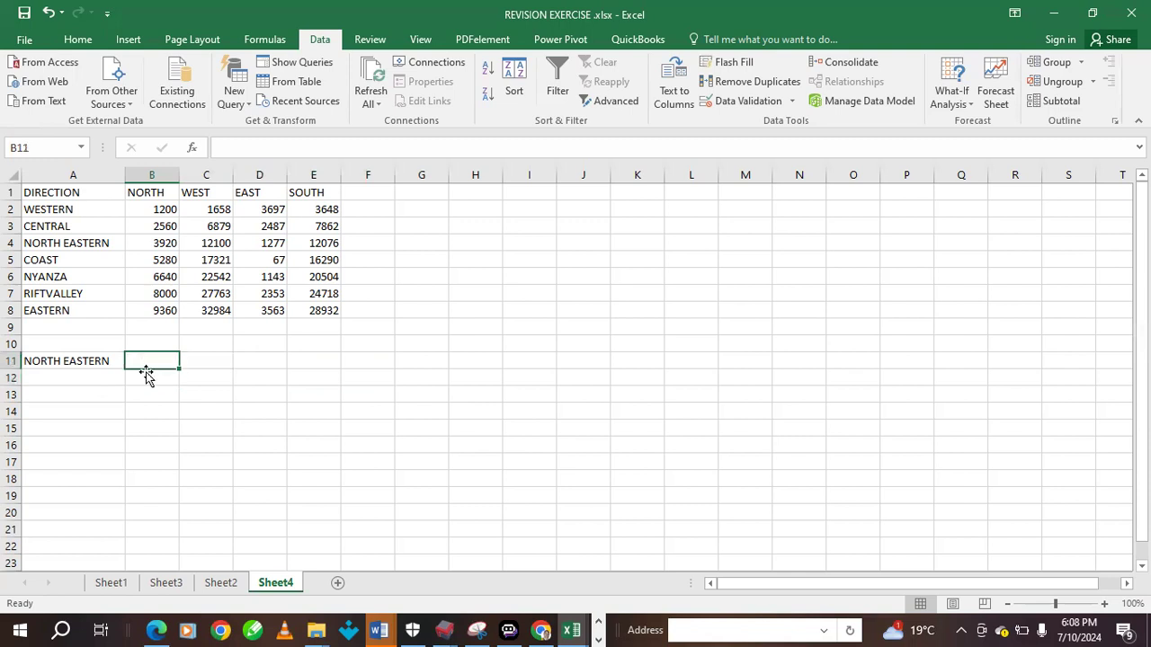
text(==)
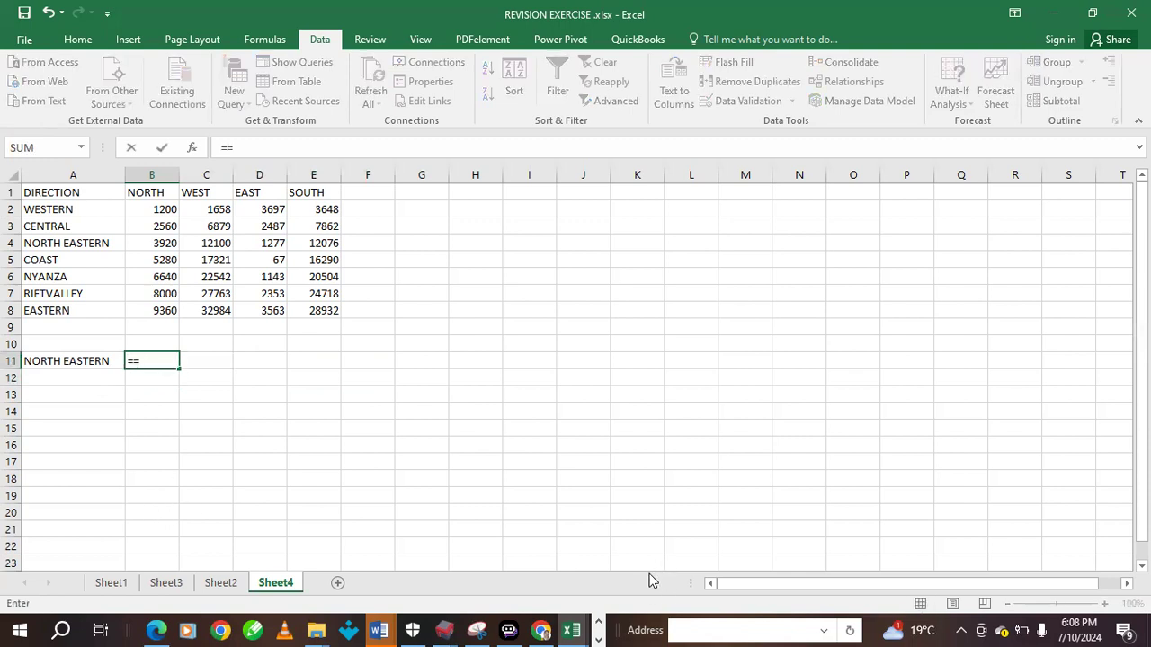
text(vl)
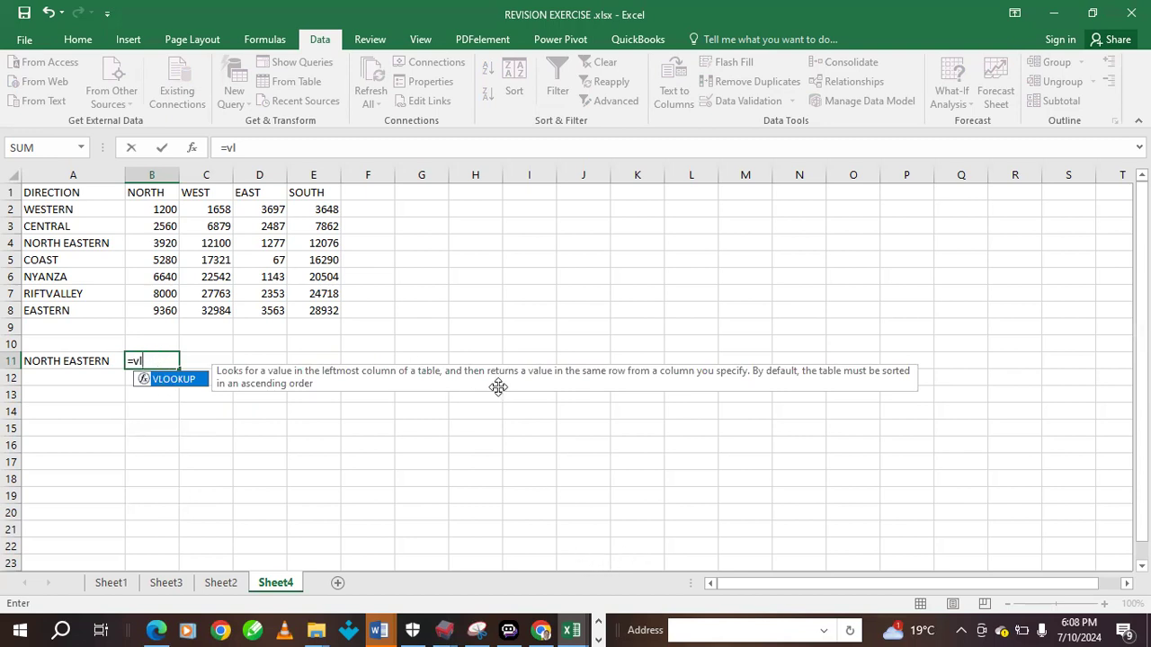
text(ook)
text(up)
text(()
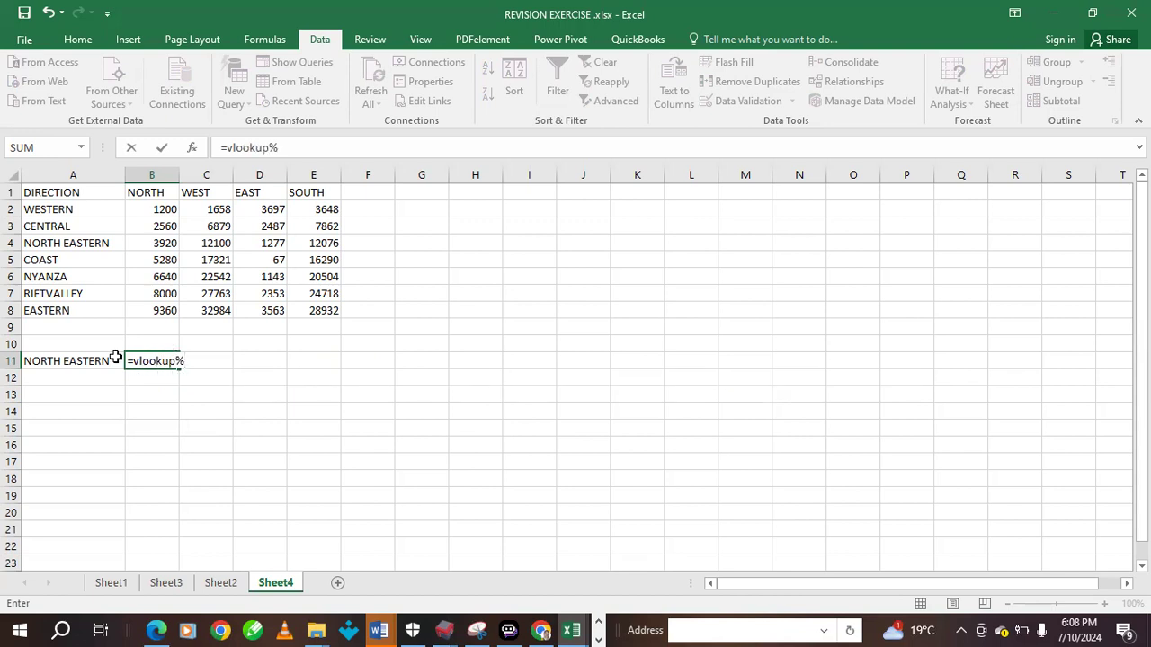
Rewrite B11 as =vlookup(A11,A2:E8,{2,3,4,5}), removing stray characters along the way
key(BackSpace)
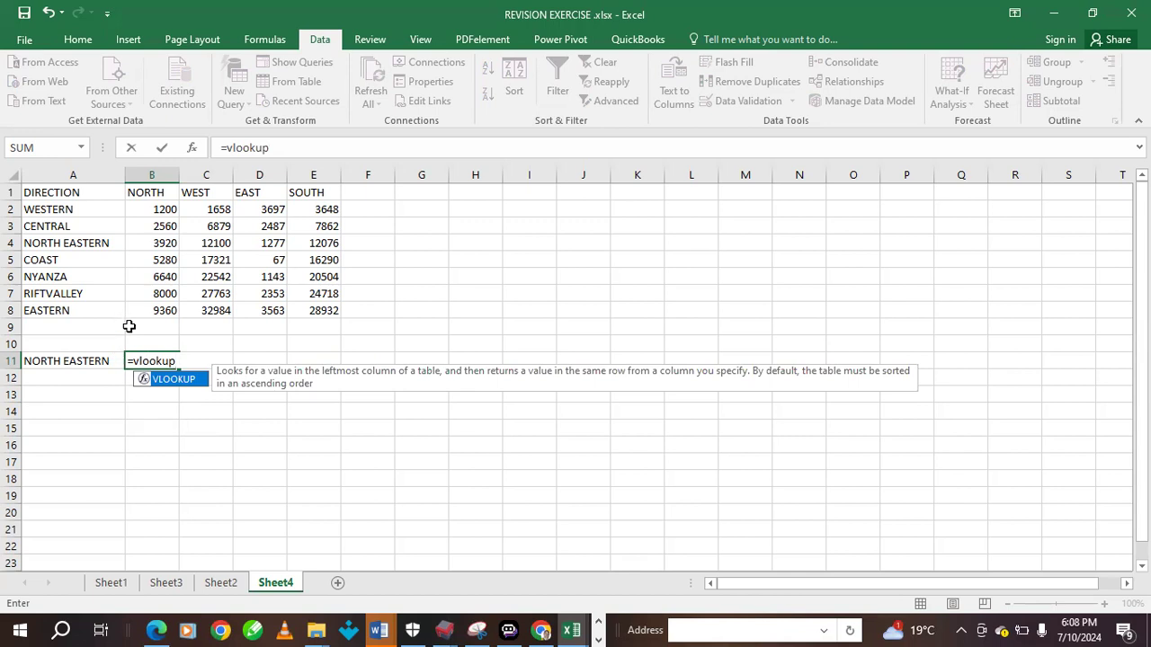
text(()
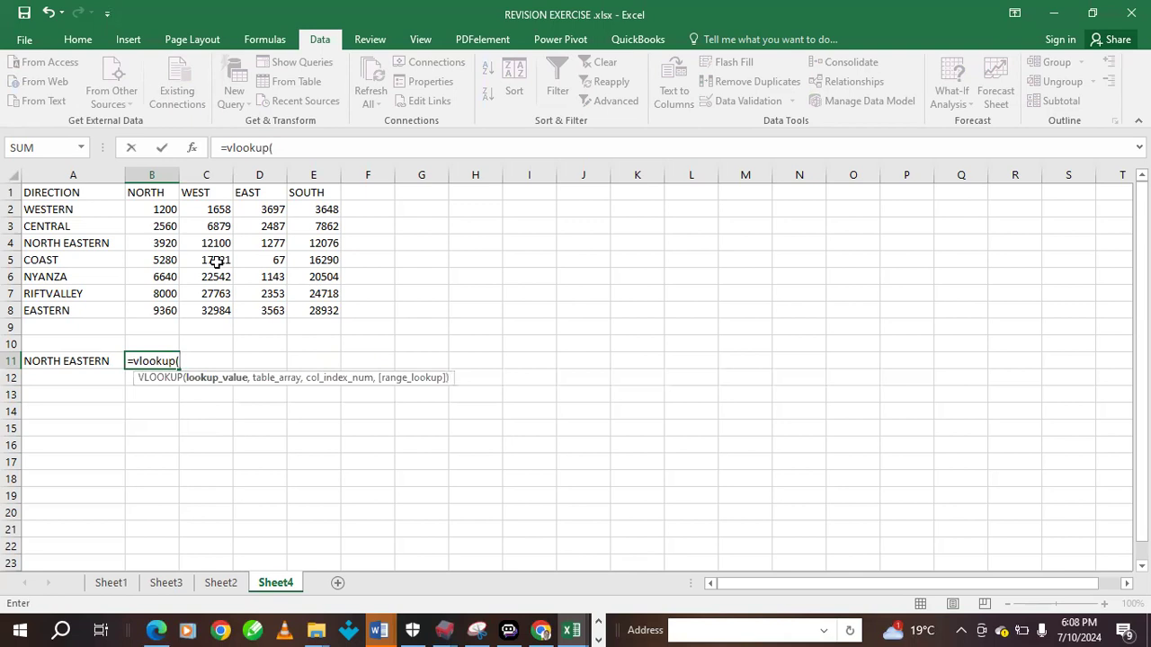
click(53, 363)
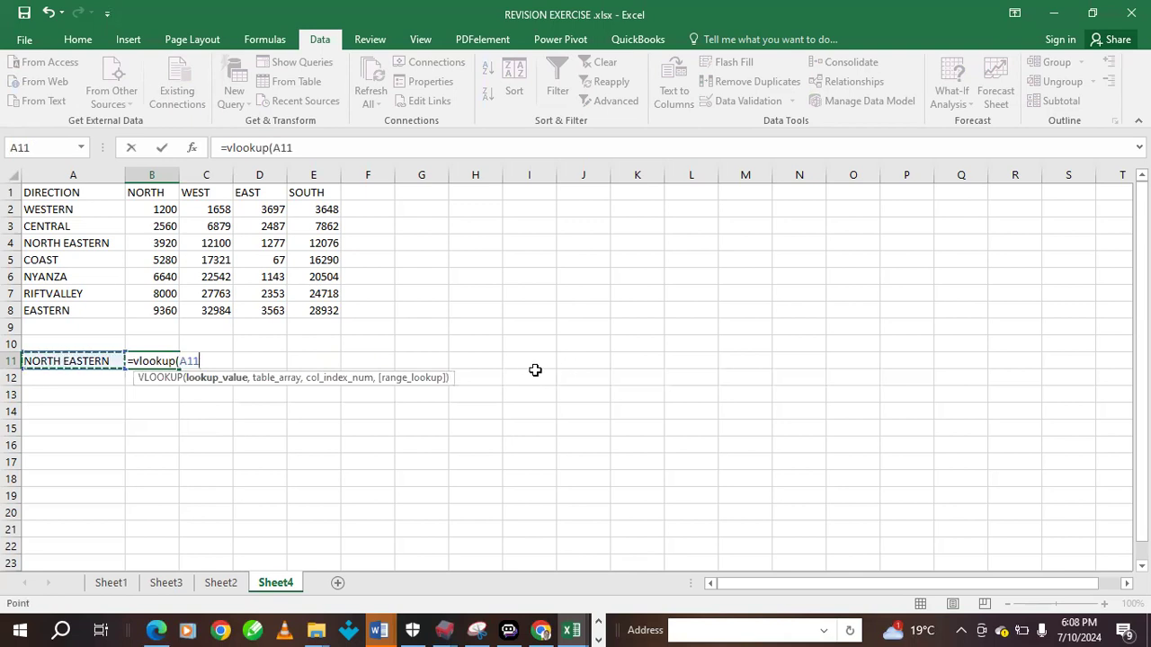
text(,)
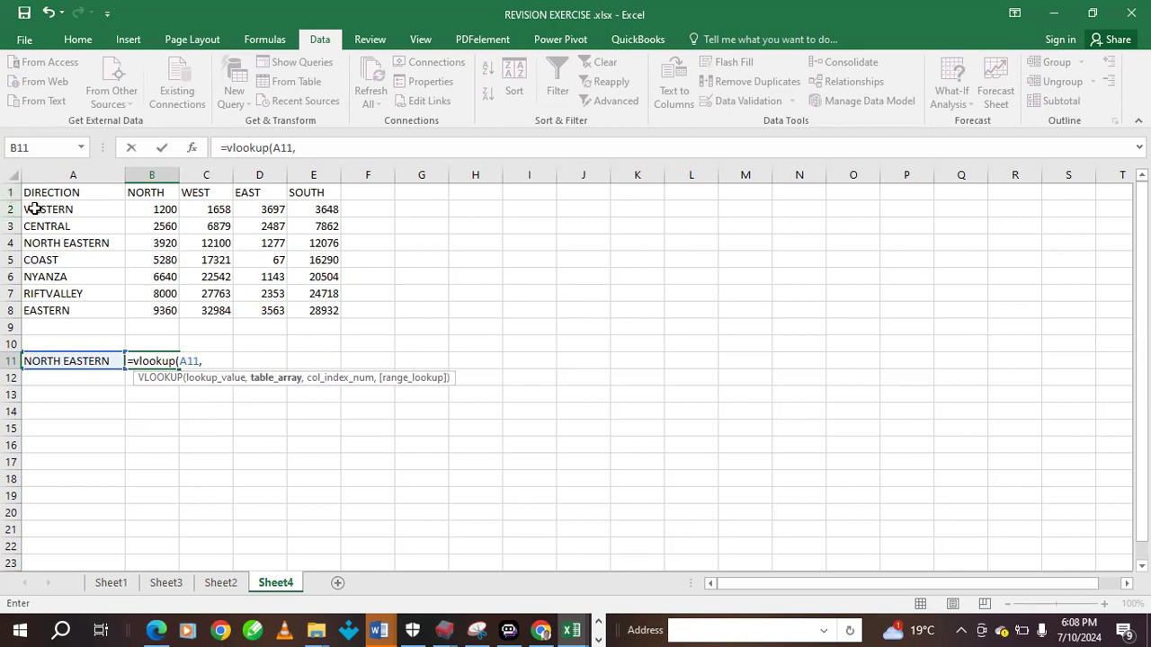
drag(50, 210, 333, 302)
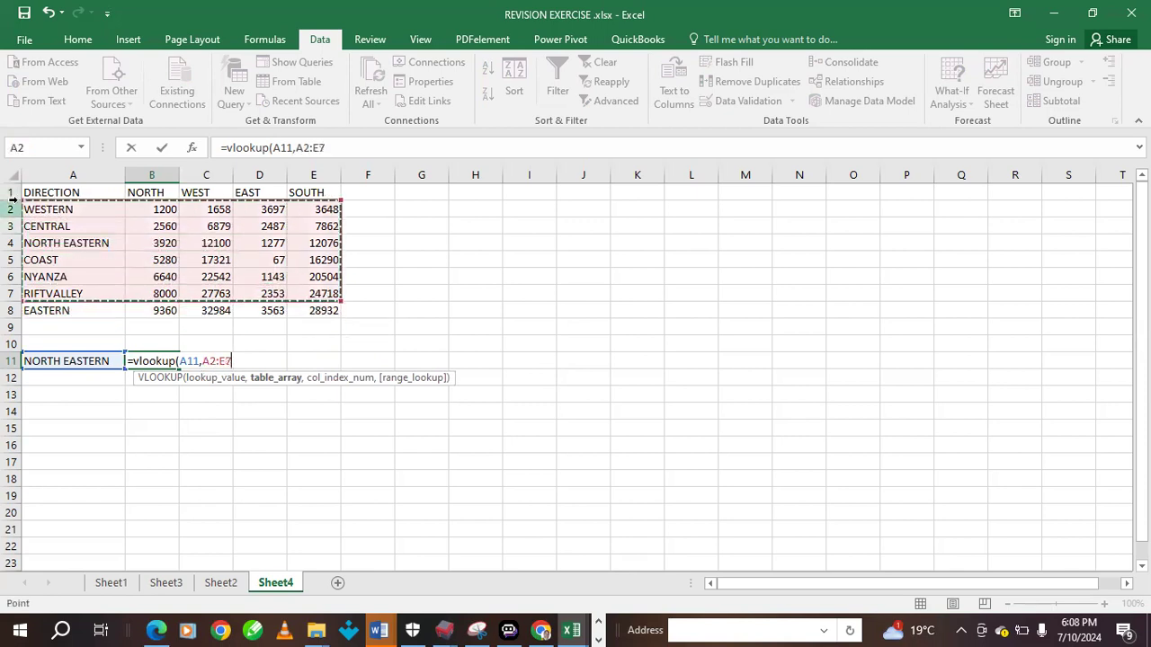
drag(45, 208, 316, 312)
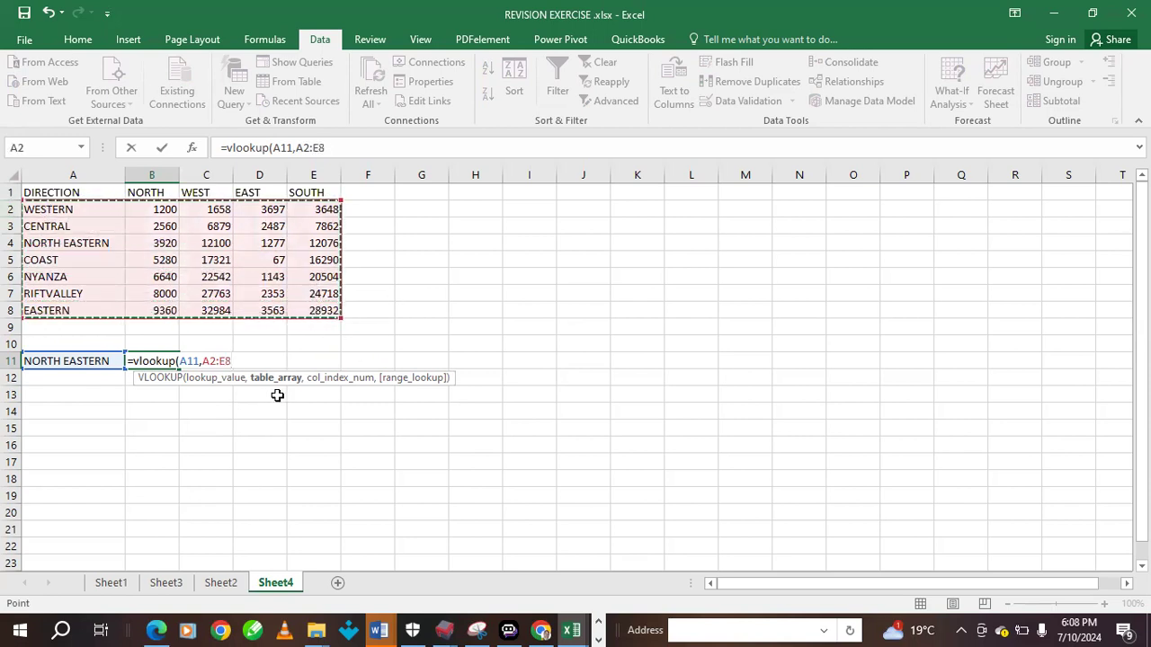
text(,)
key(Left)
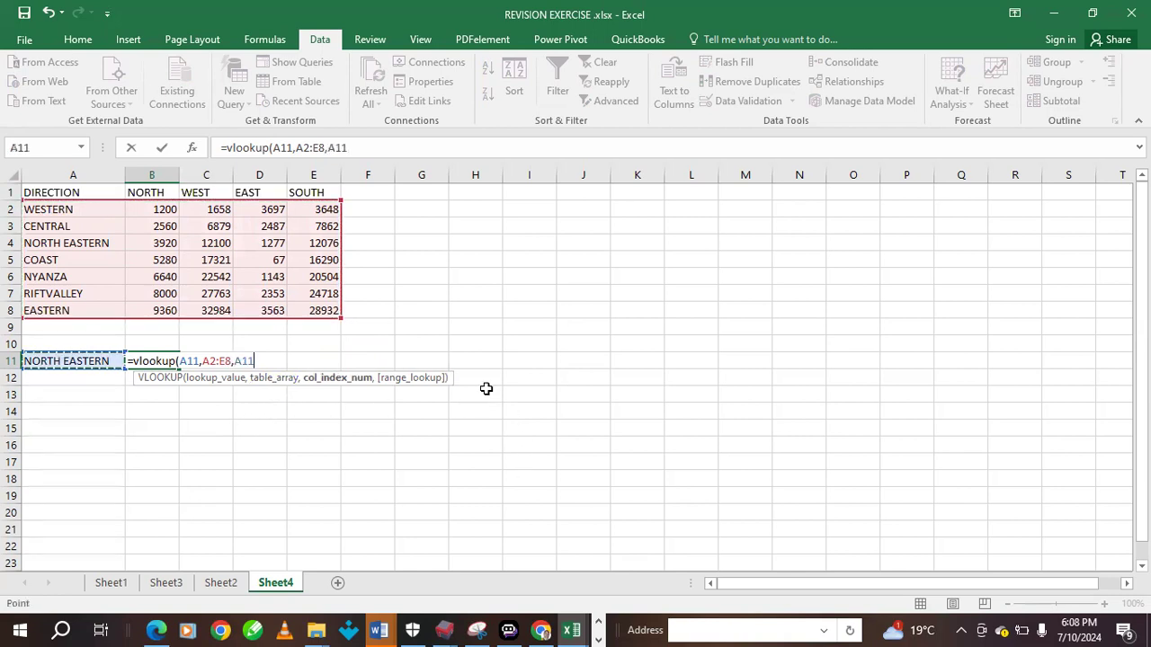
key(BackSpace)
key(BackSpace)
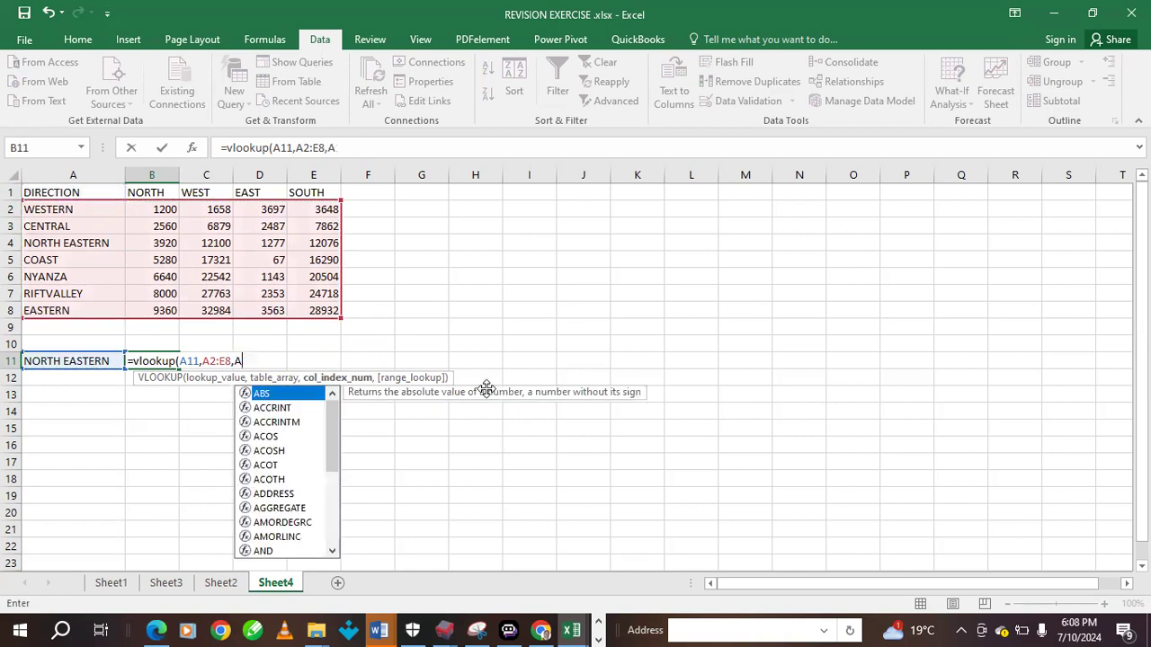
key(BackSpace)
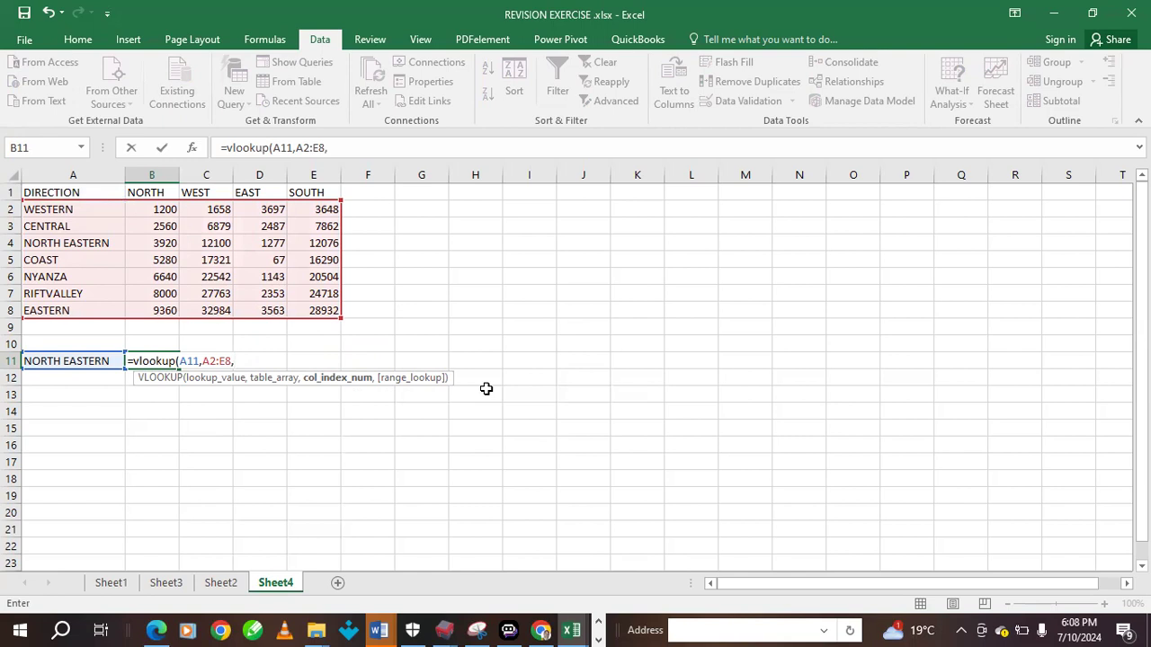
text({)
text(2,)
text(3,4)
text(,5)
text(}_)
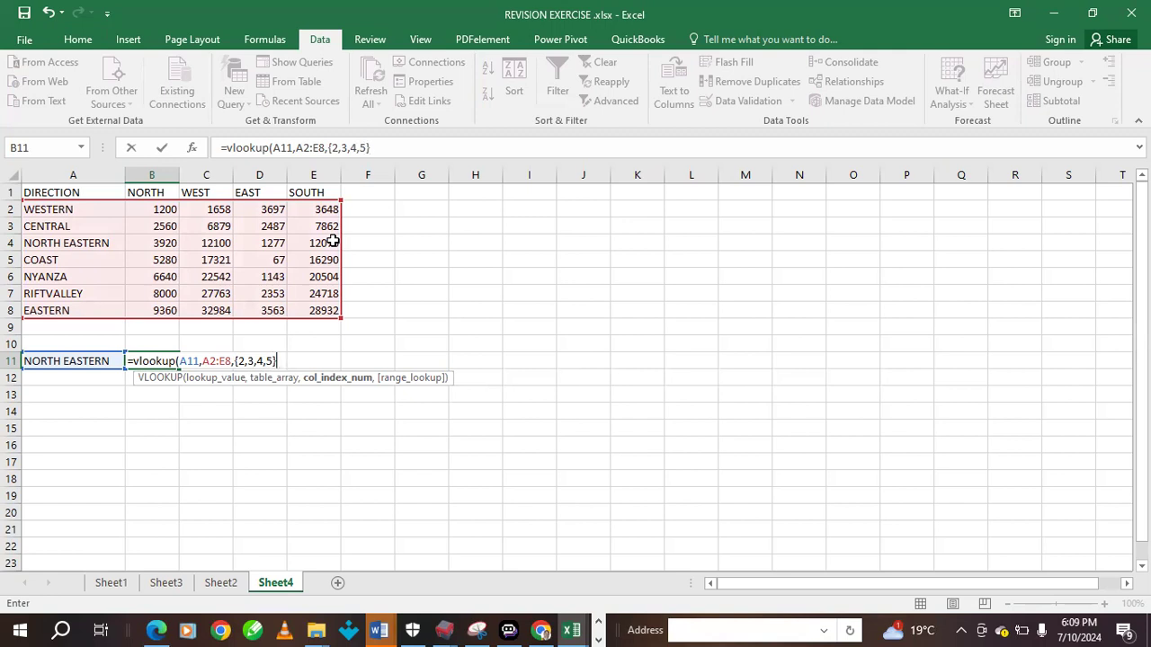
Add $ signs so the table reads $A$2:$E$8 and enter the formula, returning 5280
click(205, 359)
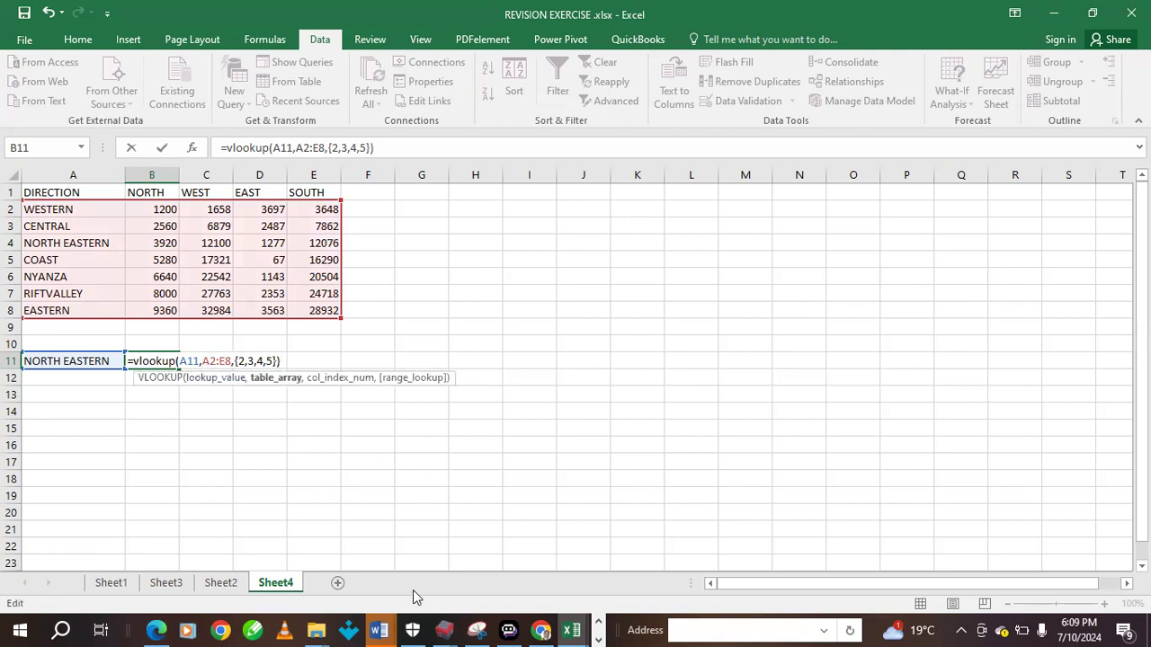
text($)
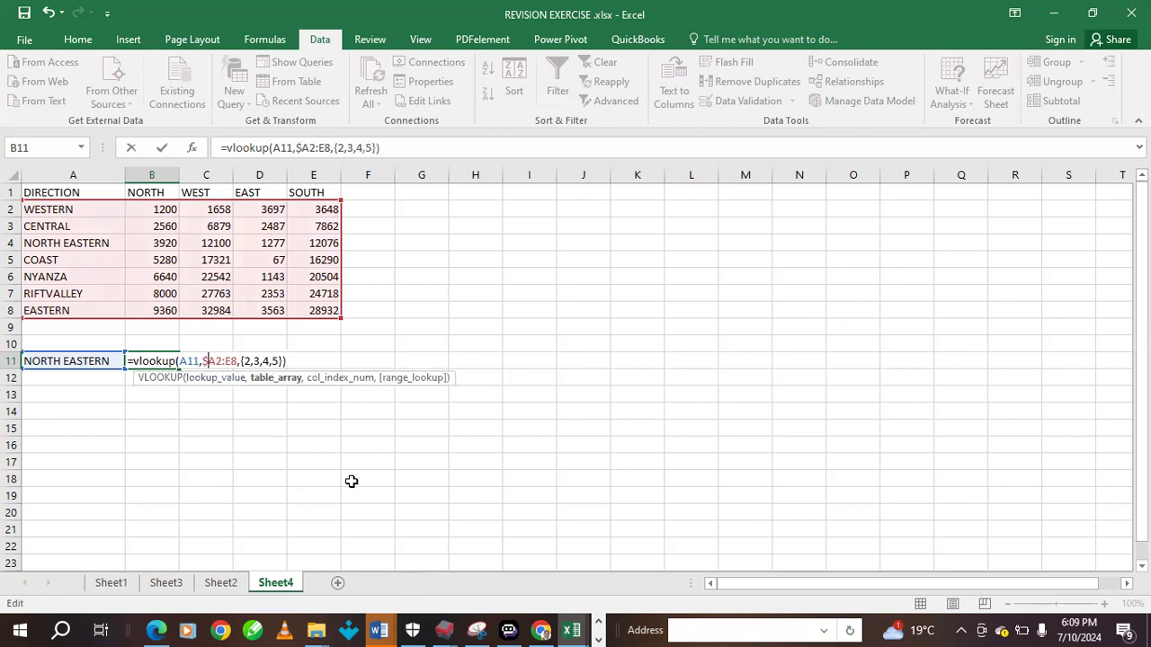
click(216, 360)
text($)
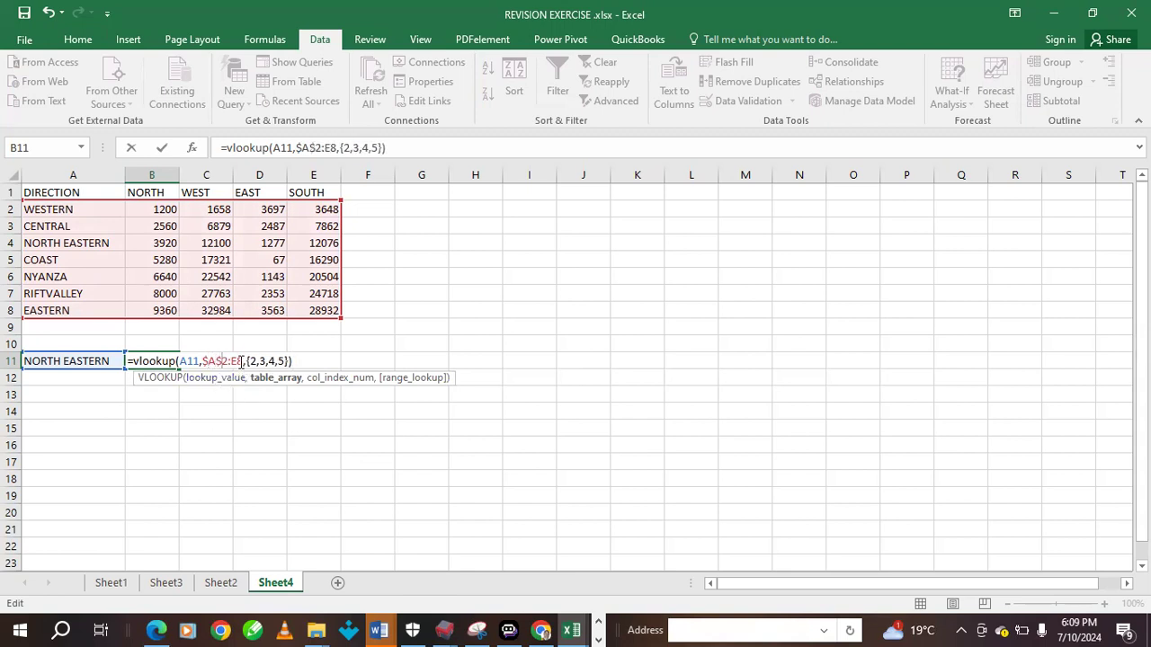
click(232, 361)
text($)
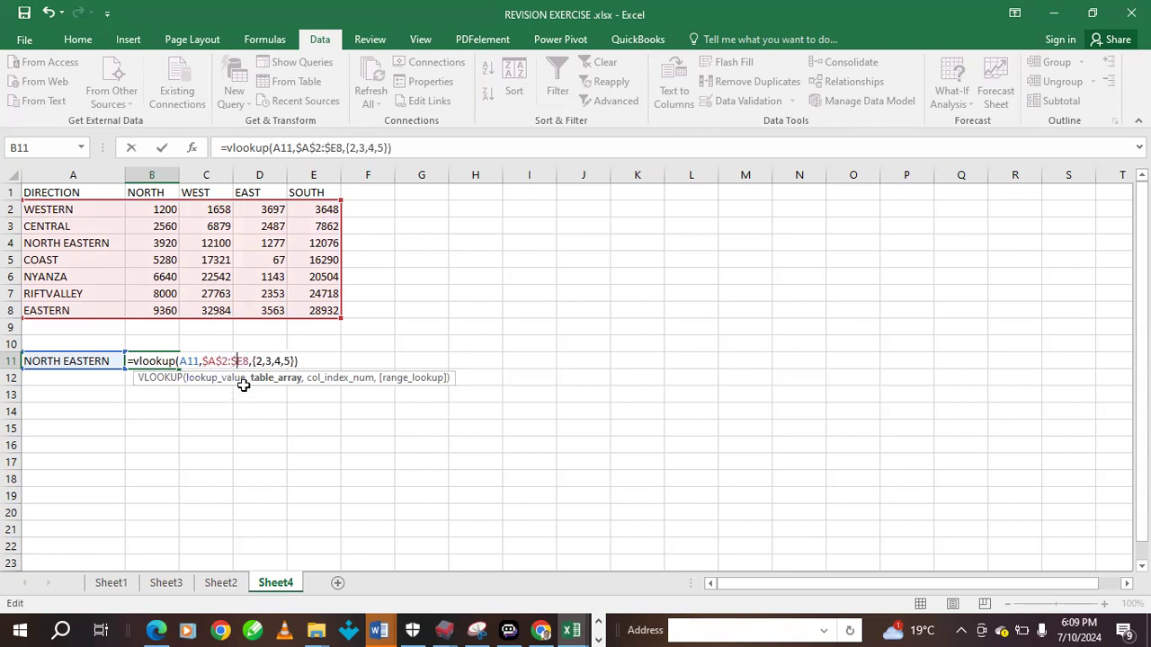
key(Right)
text($)
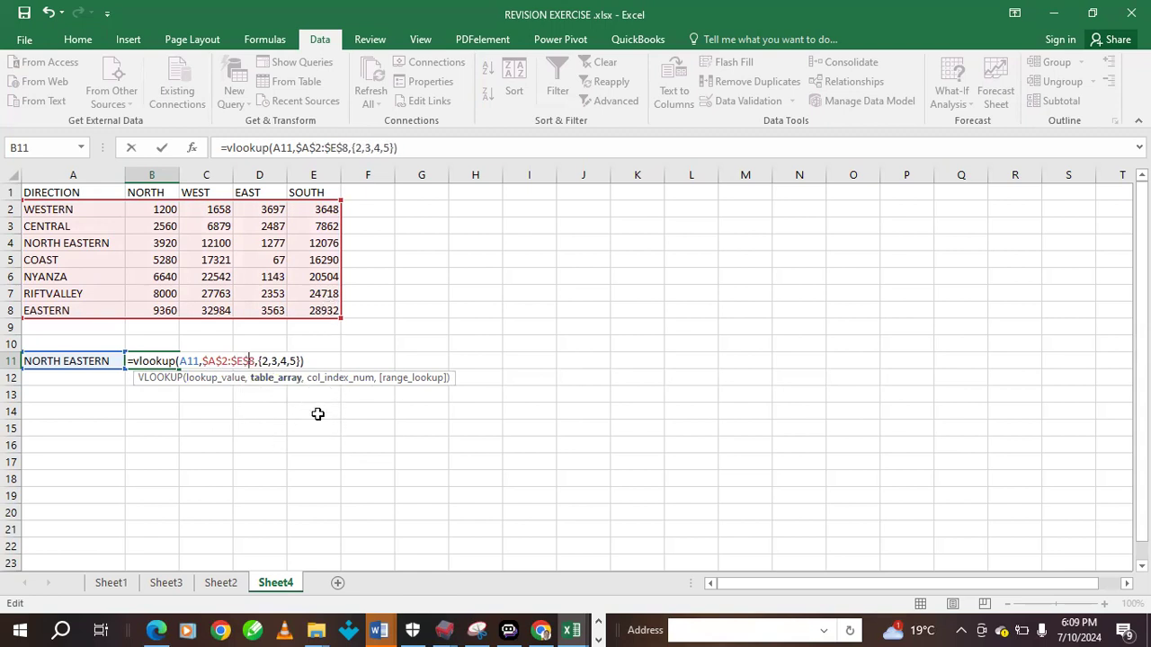
key(End)
key(Return)
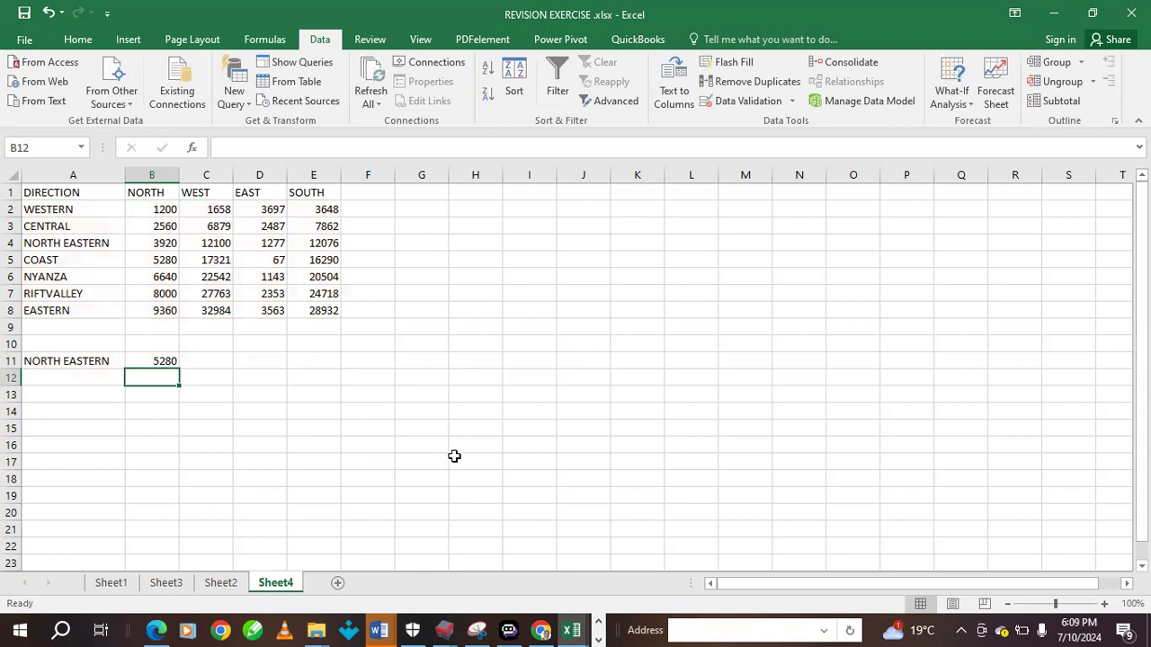
Switch A11 to WESTERN from its drop-down so B11 shows 9360
click(92, 240)
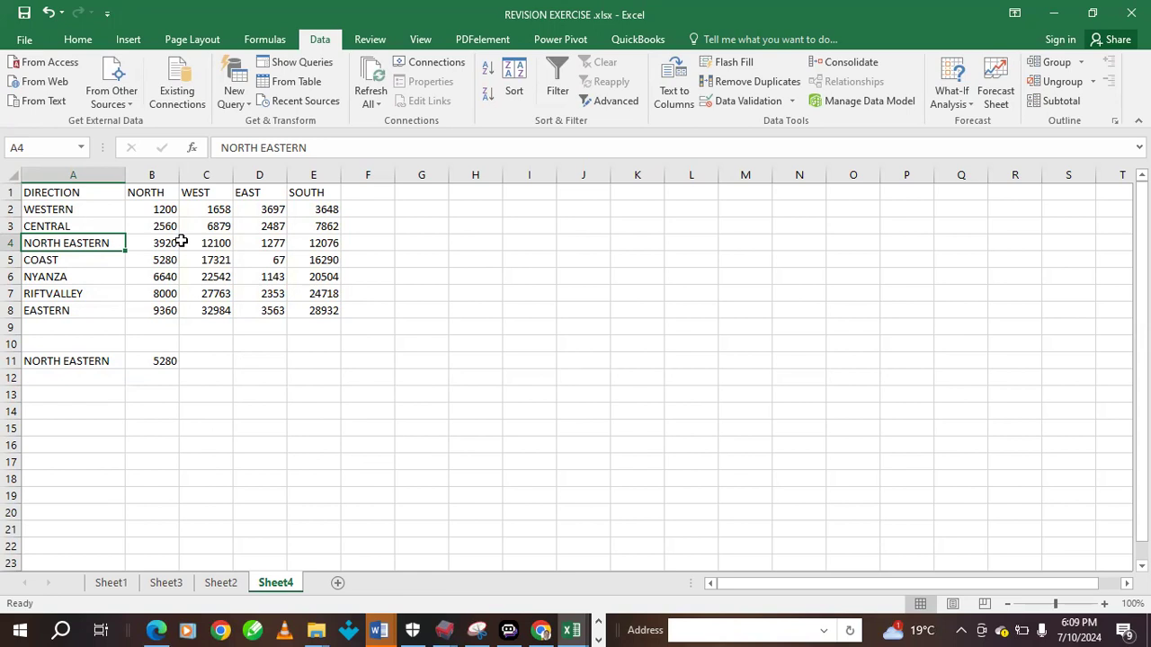
click(90, 360)
click(131, 360)
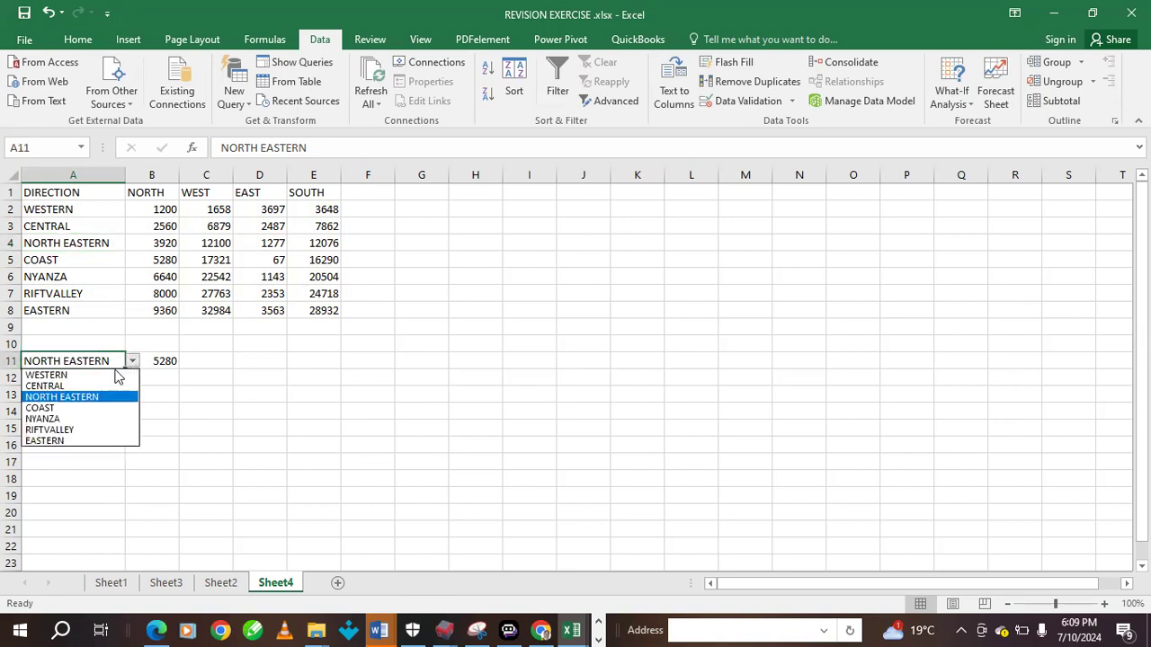
click(72, 375)
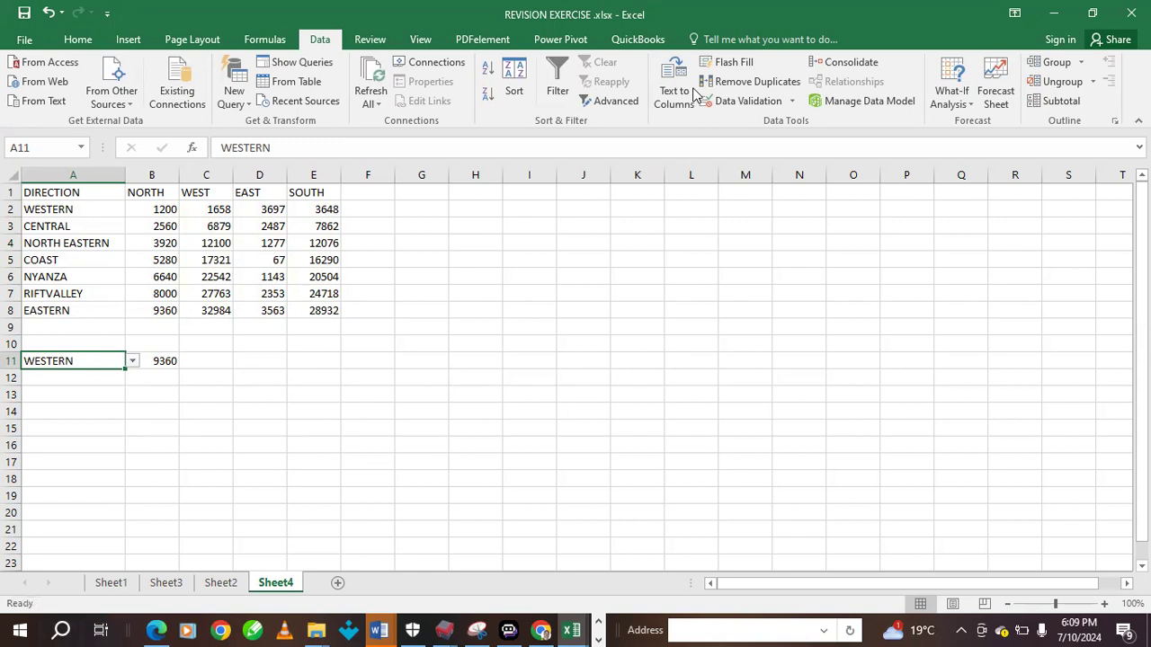
Search Windows for 'exce' and launch Excel 2016 from the best match
click(72, 628)
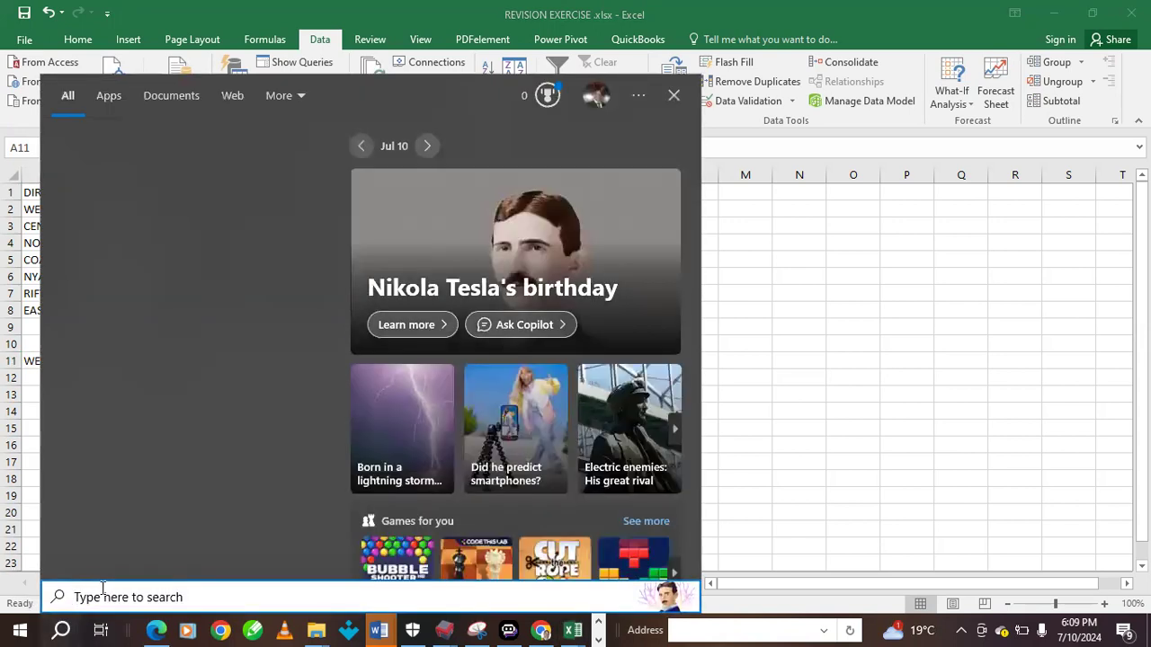
text(exc)
text(w)
key(BackSpace)
text(e)
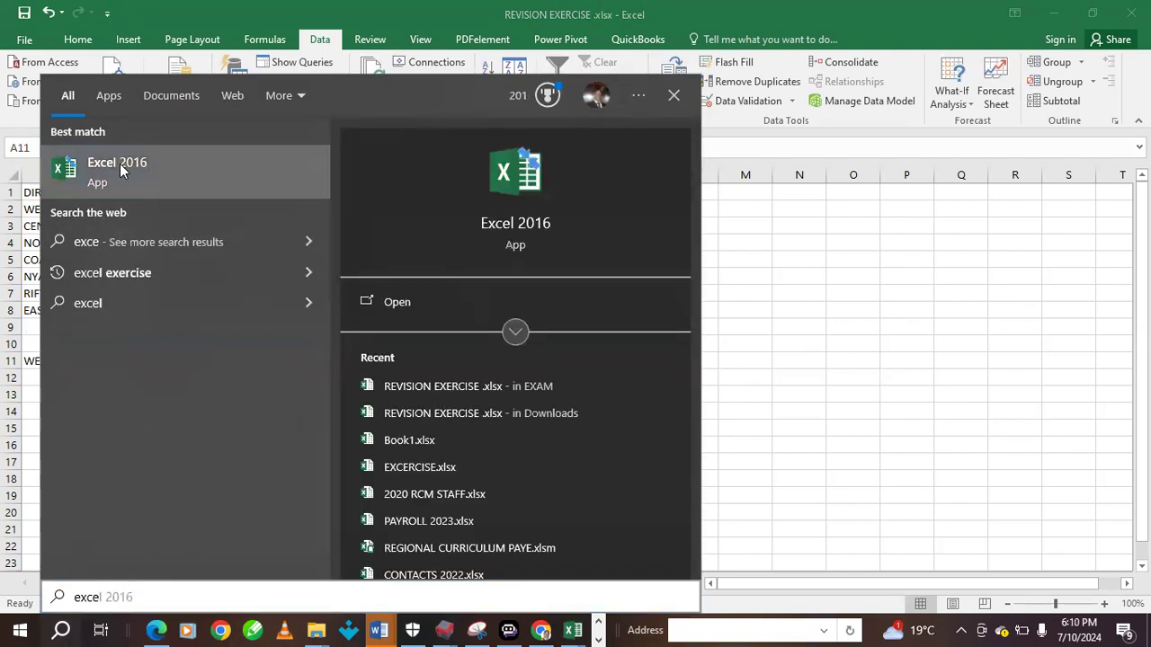
click(119, 163)
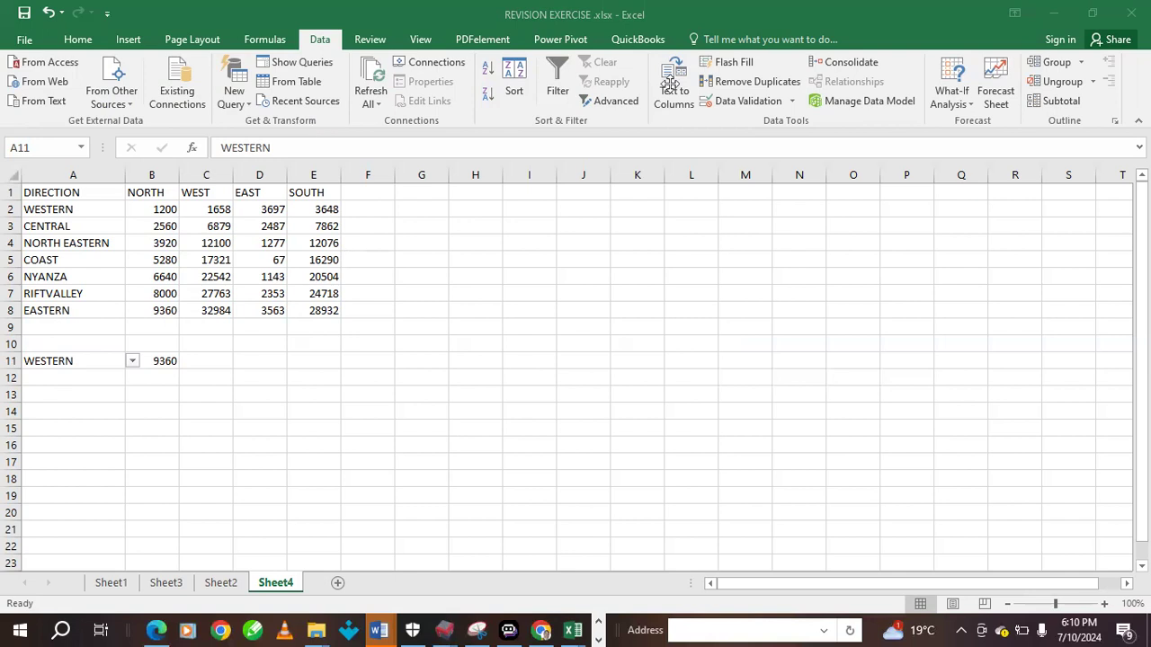
Dismiss the recovery dialog, enter the Department heading in A1 and widen column A
click(222, 219)
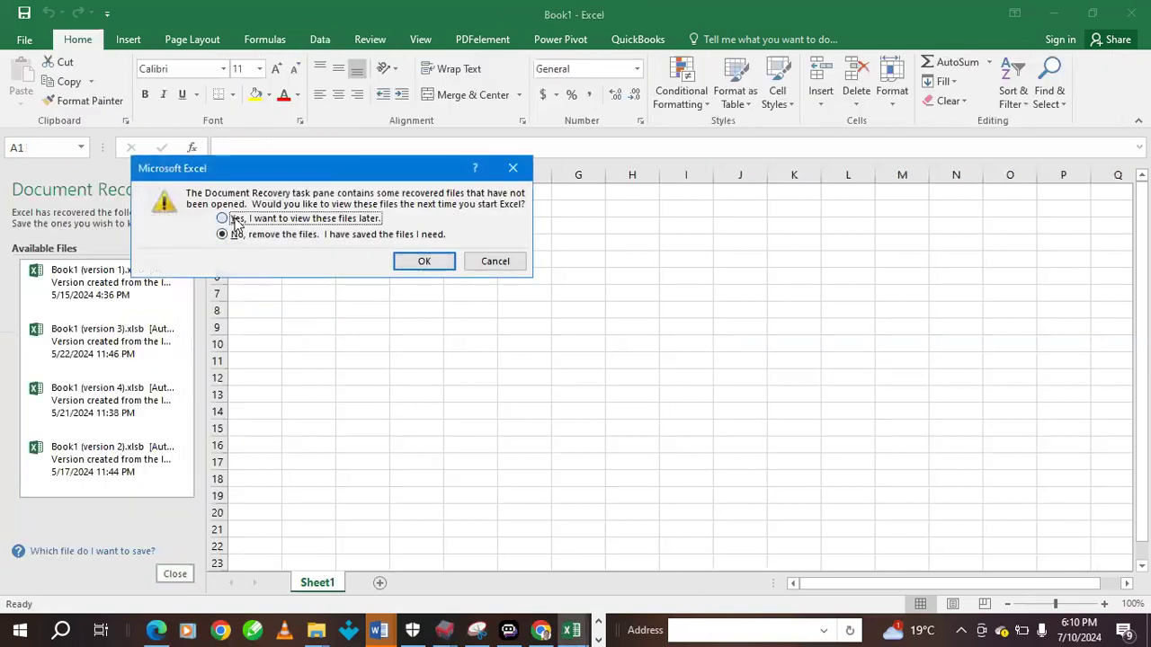
click(422, 261)
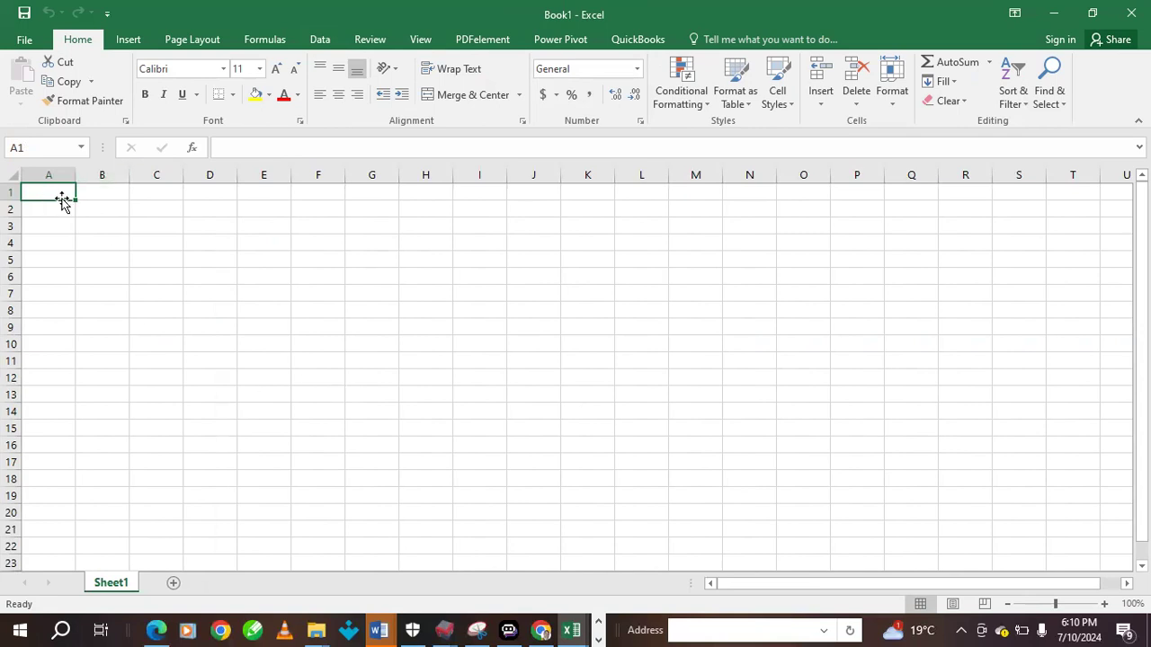
text(fn)
key(BackSpace)
key(BackSpace)
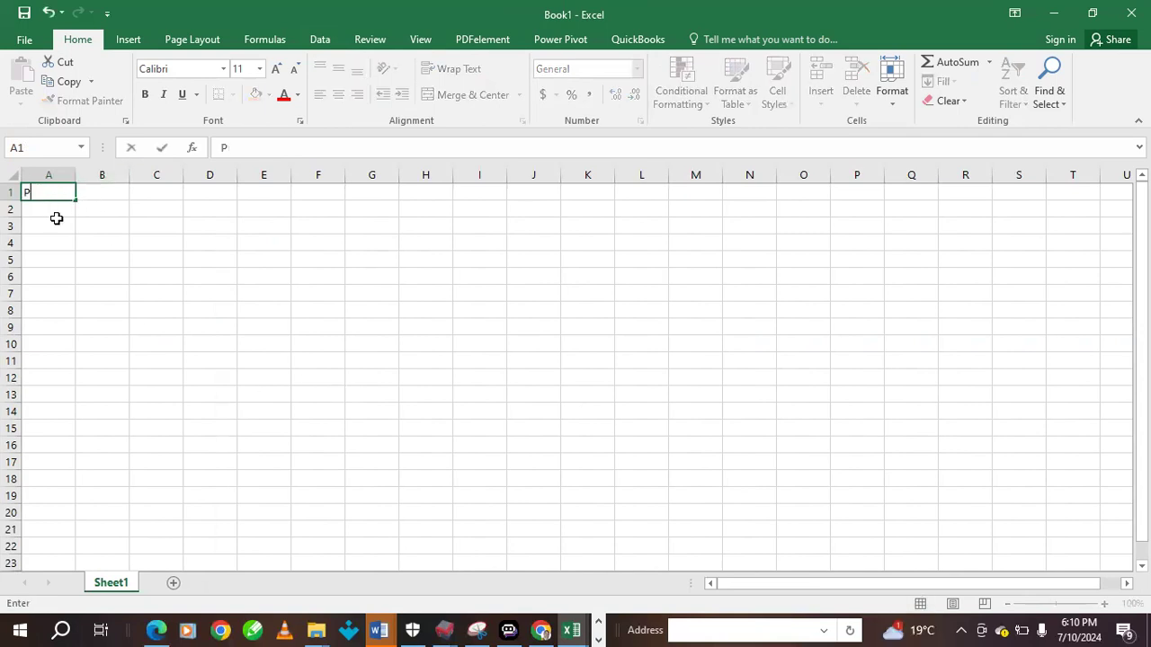
text(de)
text(pa)
text(rtment)
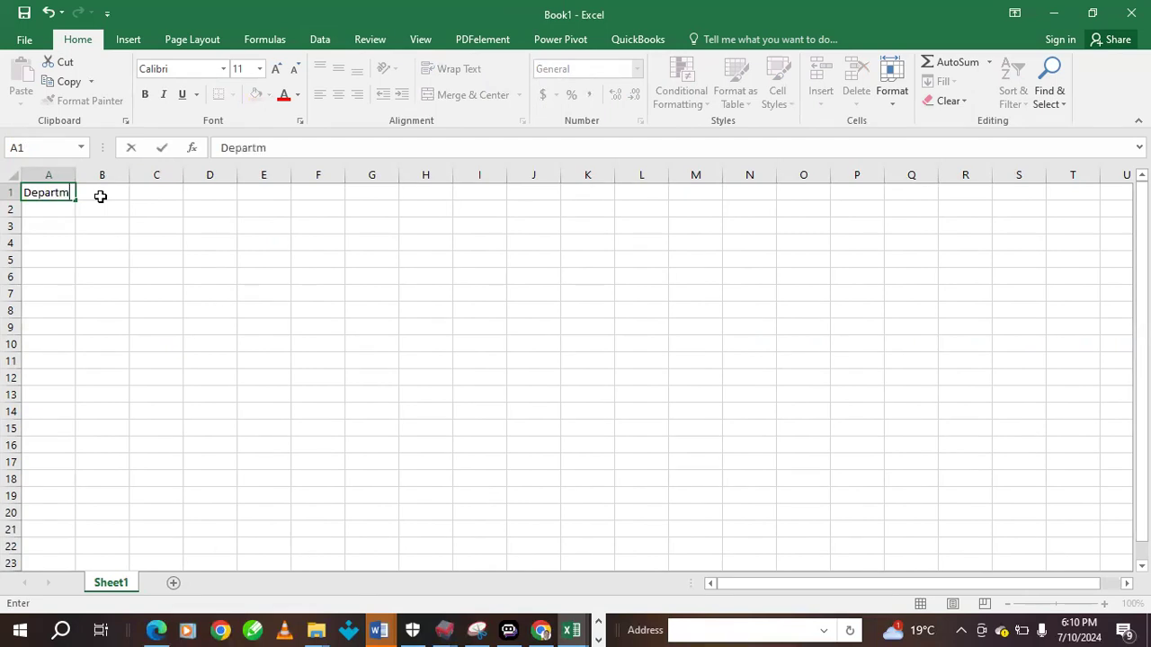
click(101, 243)
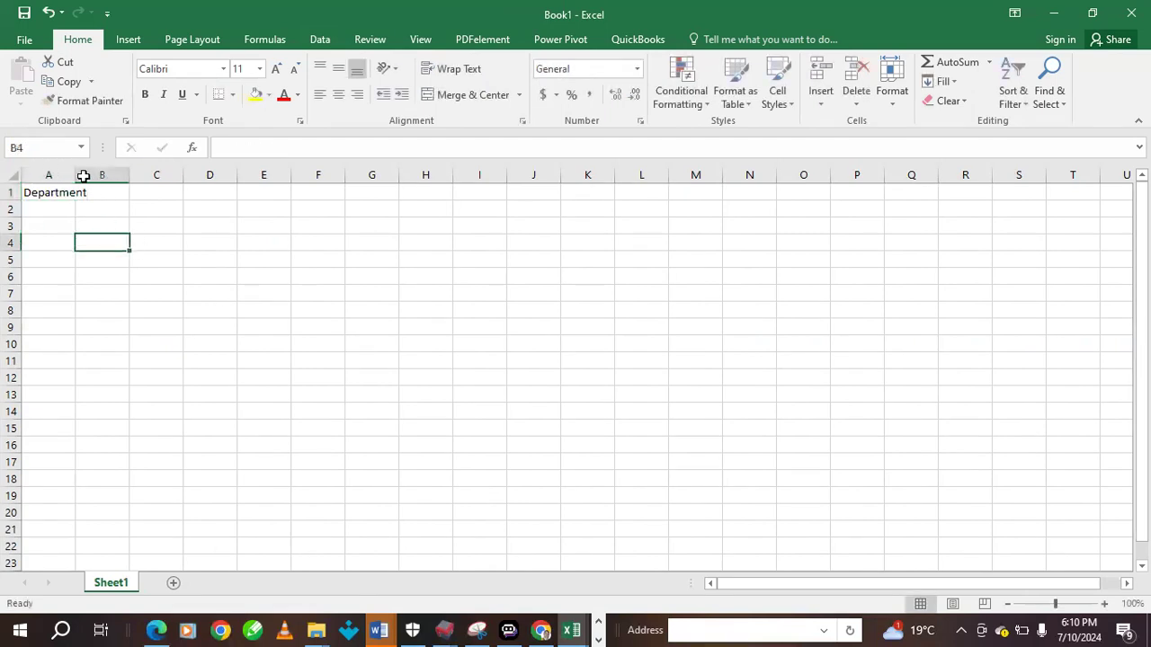
drag(76, 175, 100, 175)
Add the headings NHIF, Gross income and NSSF in B1:D1, widening column C
click(133, 191)
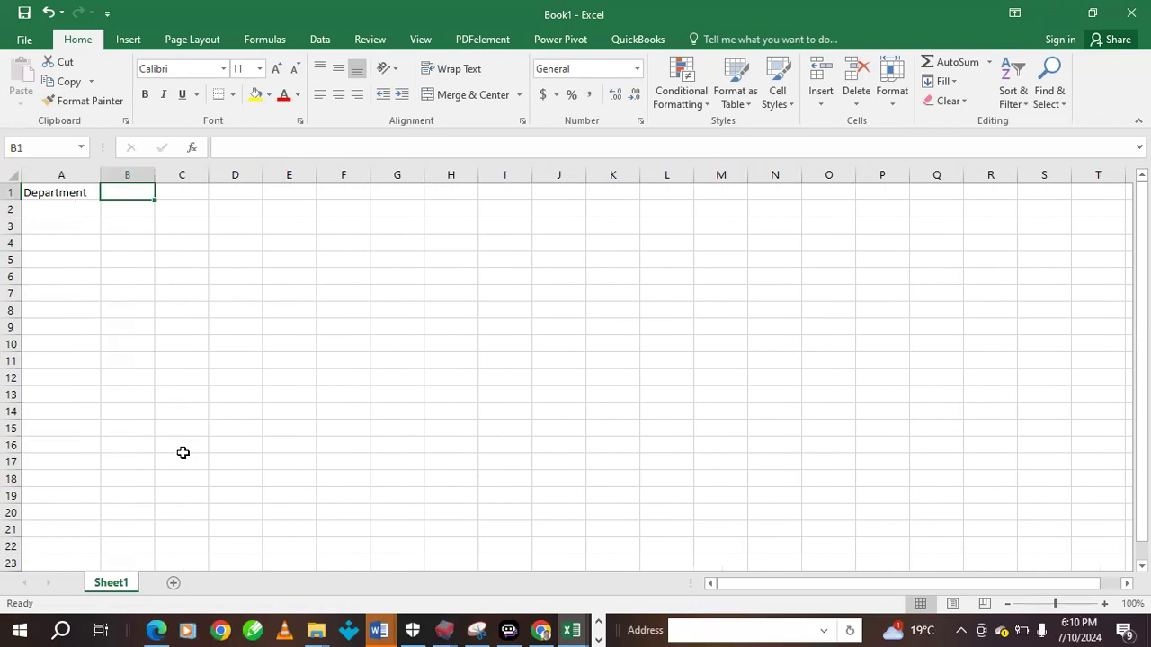
text(NHIF)
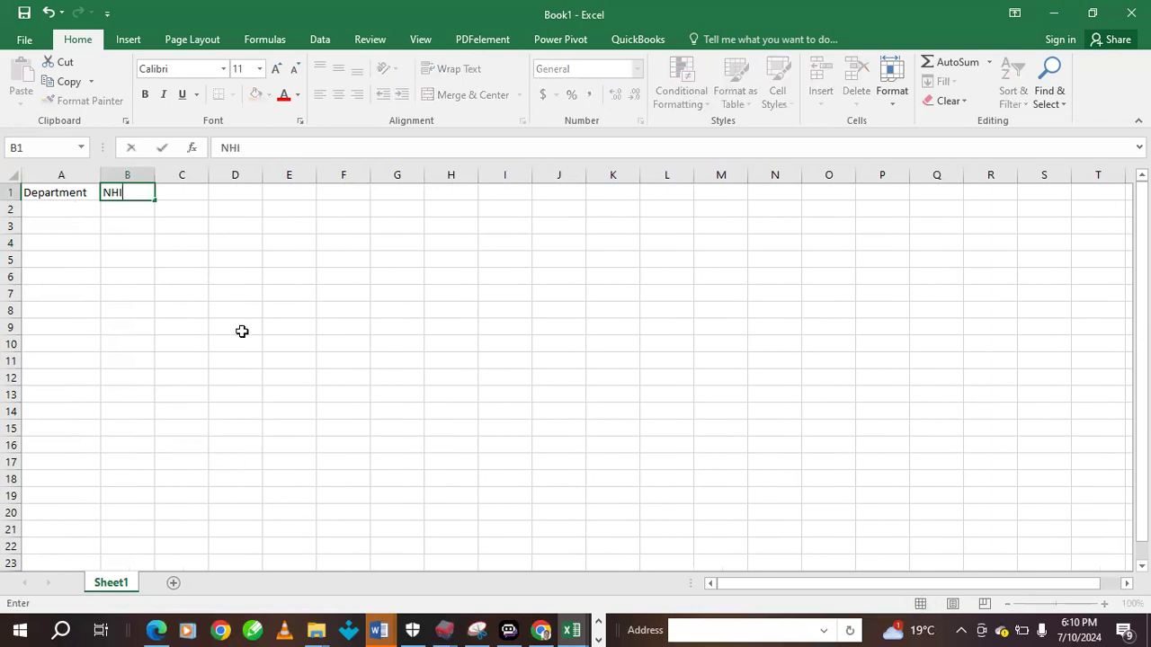
click(202, 202)
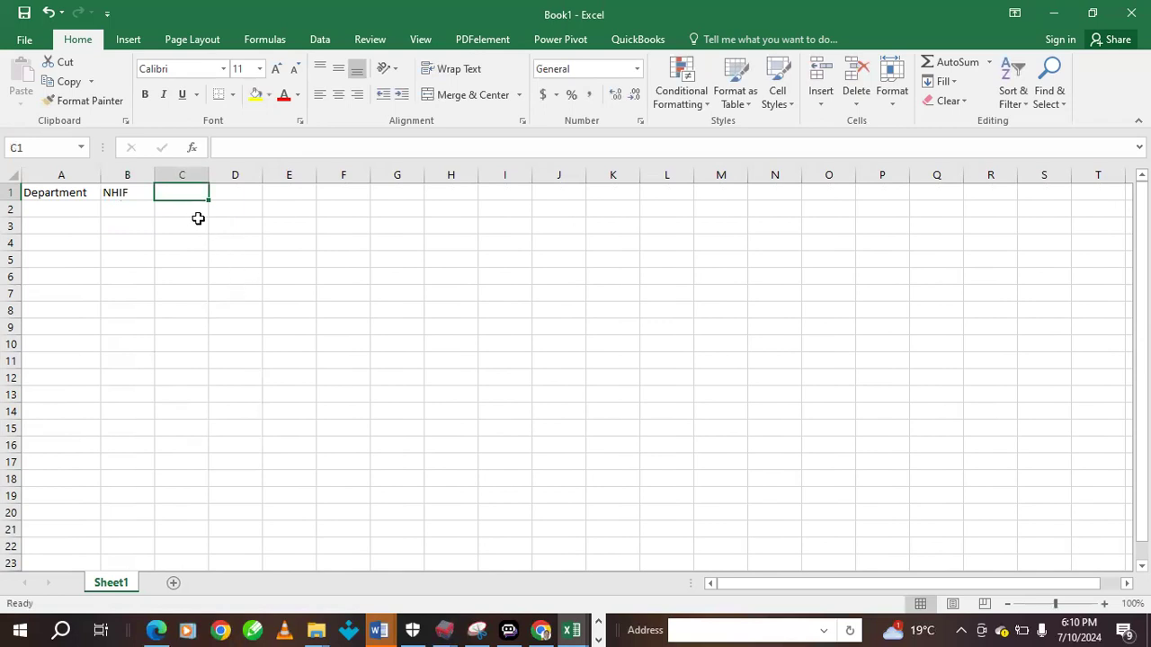
text(G)
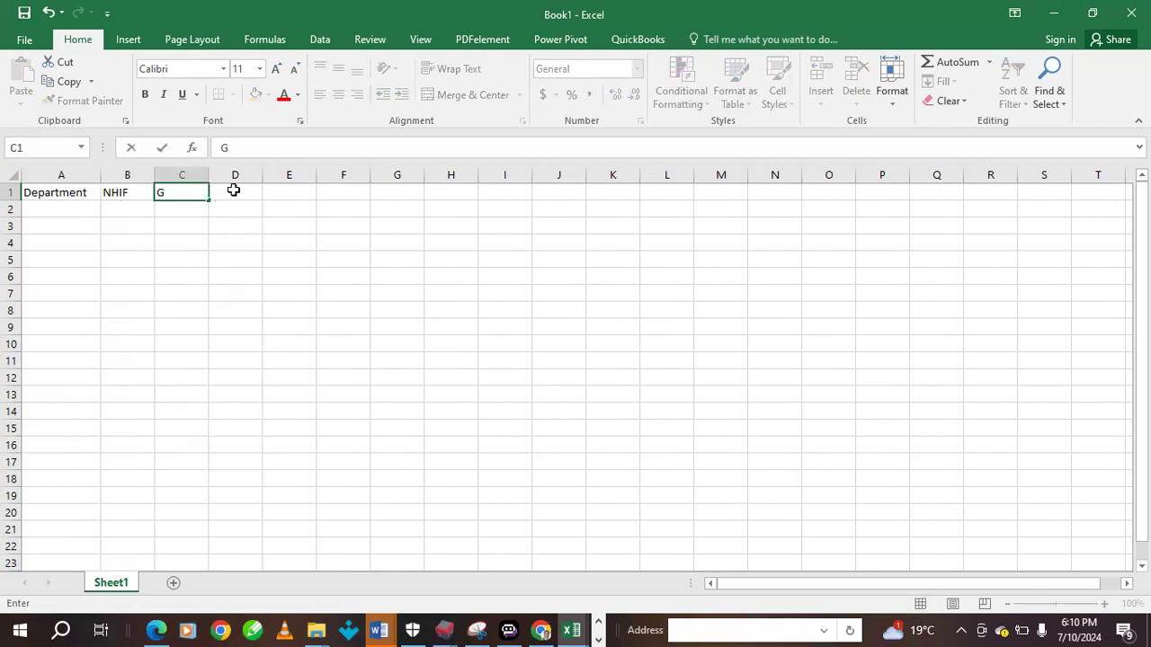
text(Rross income)
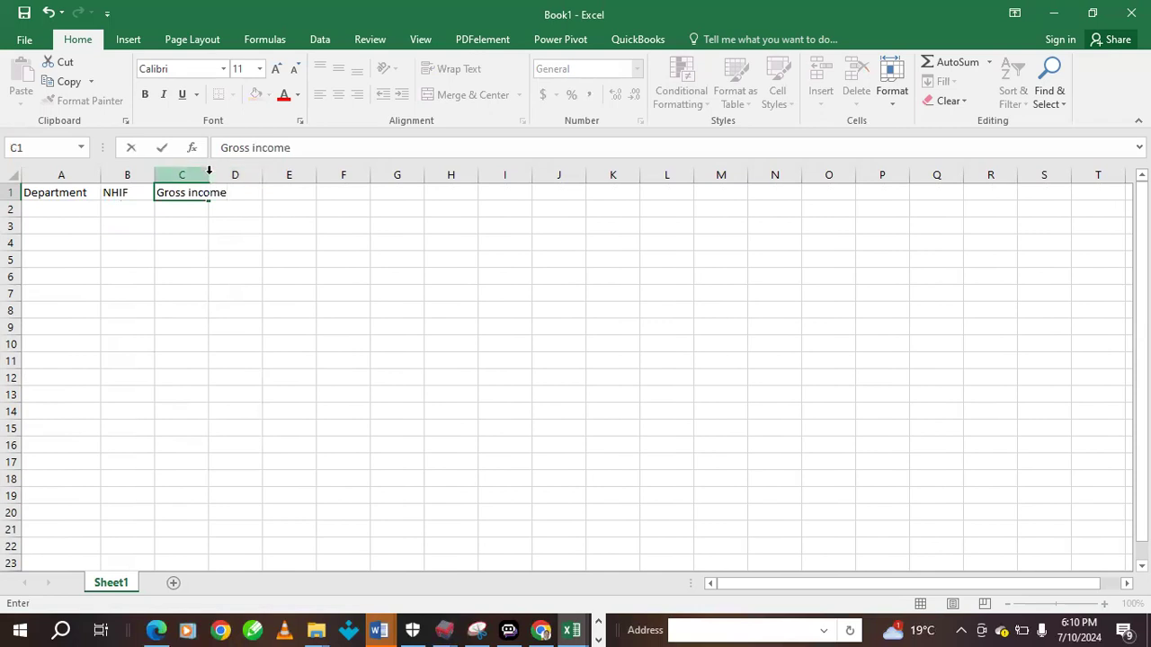
click(205, 174)
drag(209, 175, 246, 185)
click(255, 192)
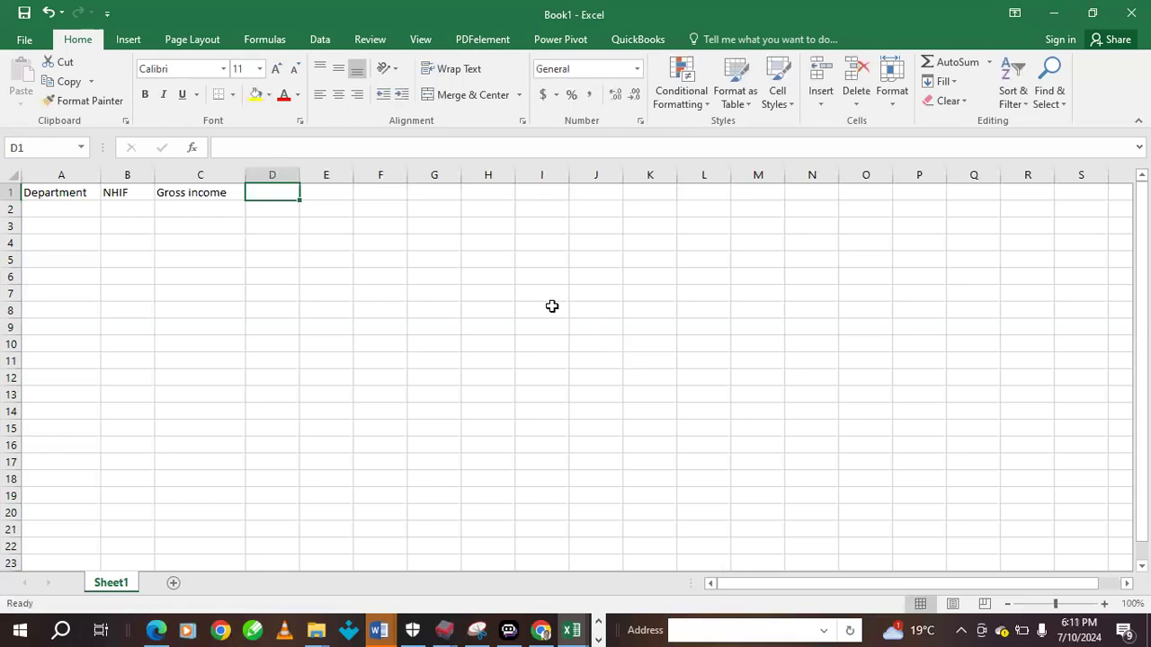
text(NSSF)
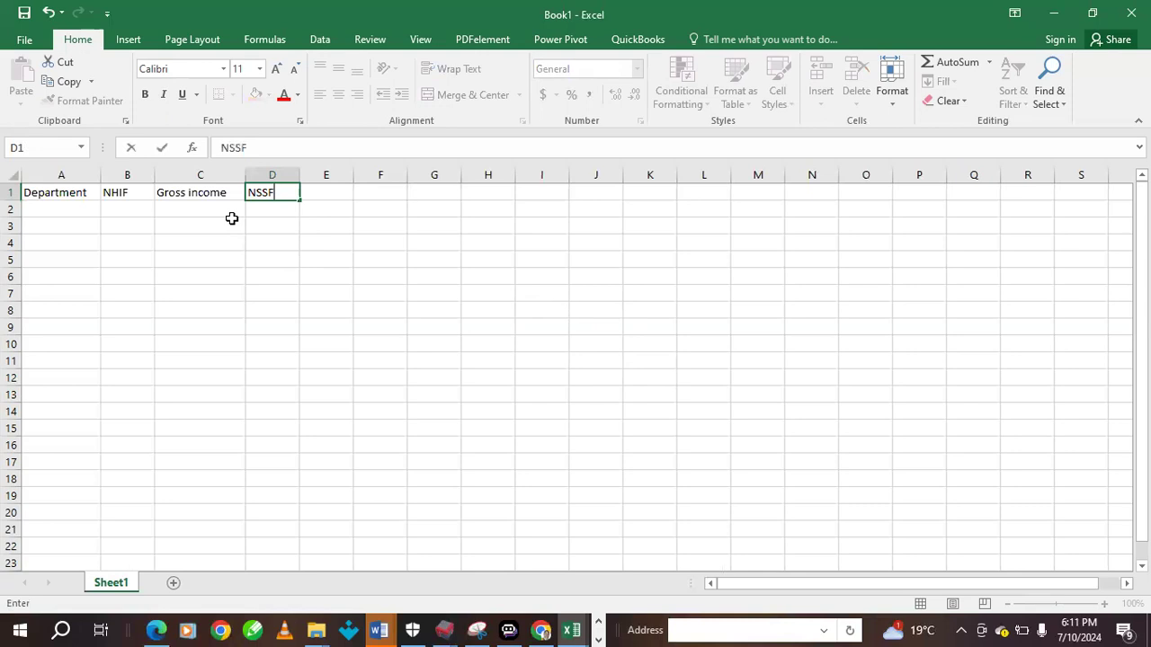
click(319, 194)
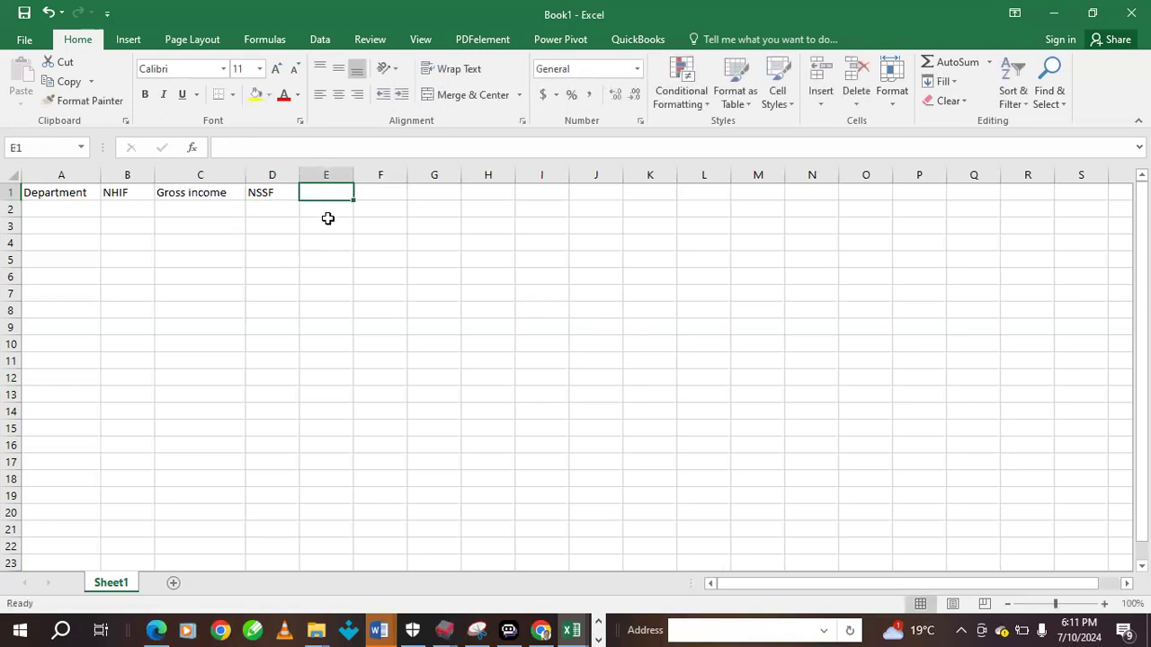
Add the KRA heading in E1 and enter Comp in A2, correcting the misspelling
text(KRA)
click(329, 237)
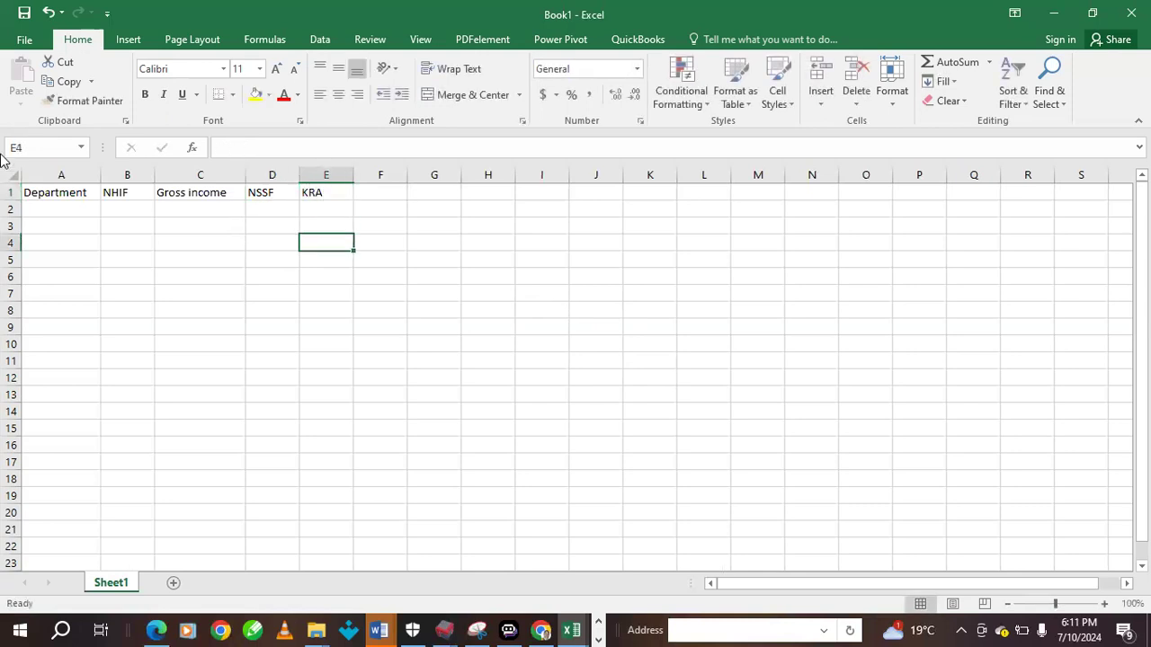
click(50, 209)
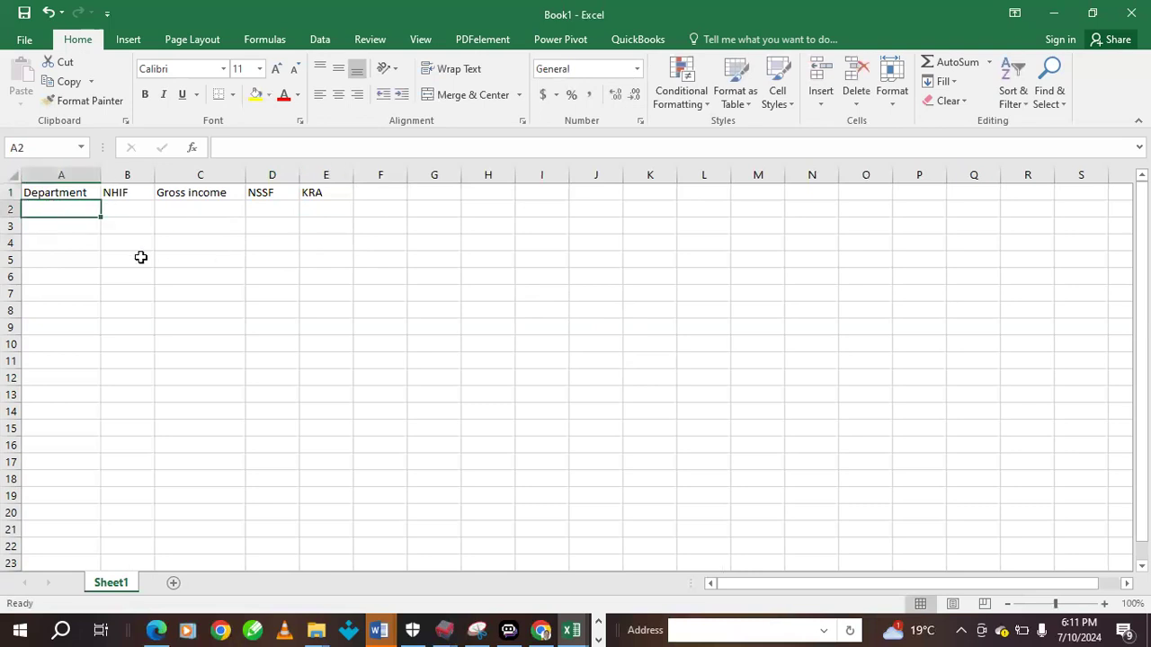
text(Co)
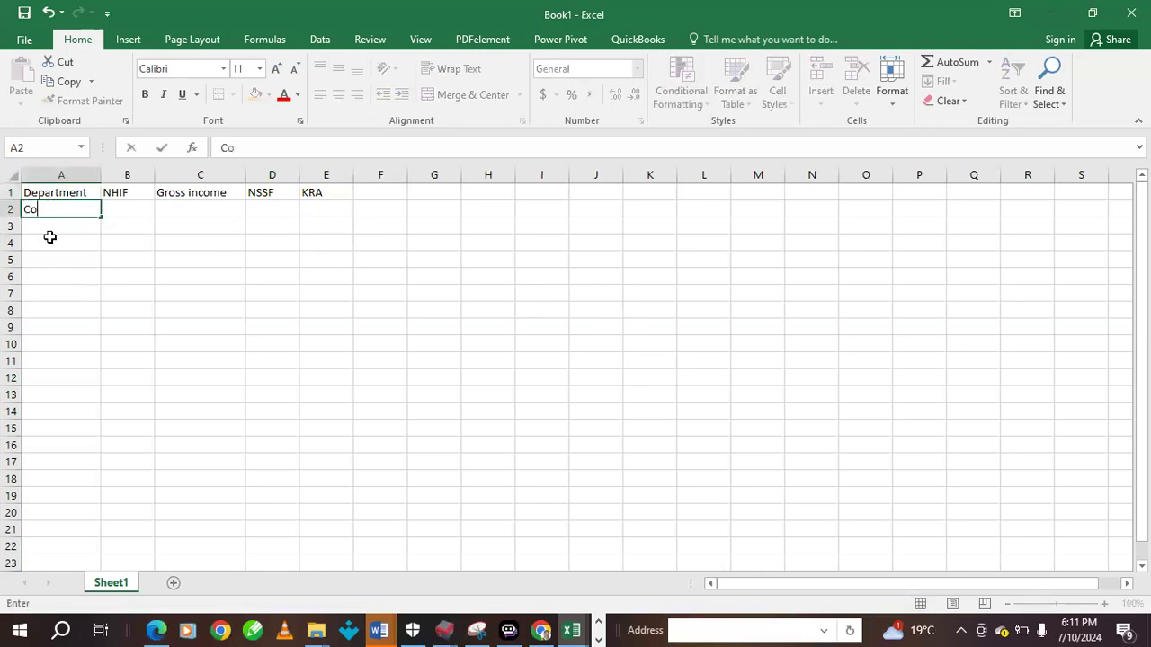
text(p)
click(51, 228)
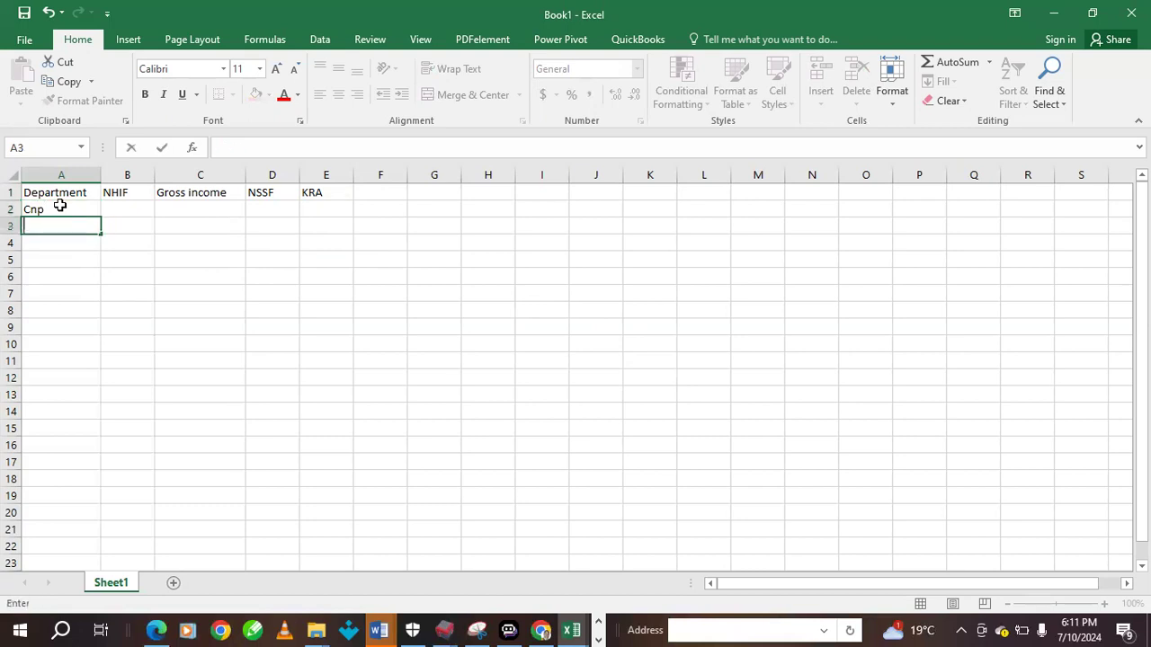
click(58, 208)
double_click(58, 208)
key(BackSpace)
key(BackSpace)
text(omp)
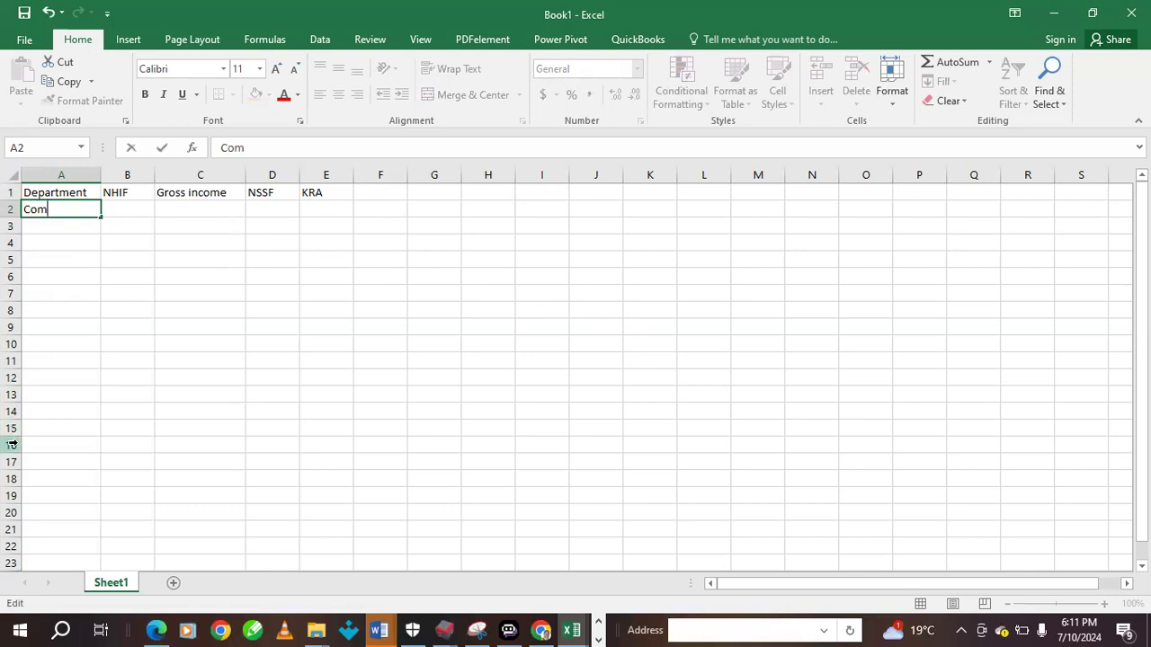
click(54, 229)
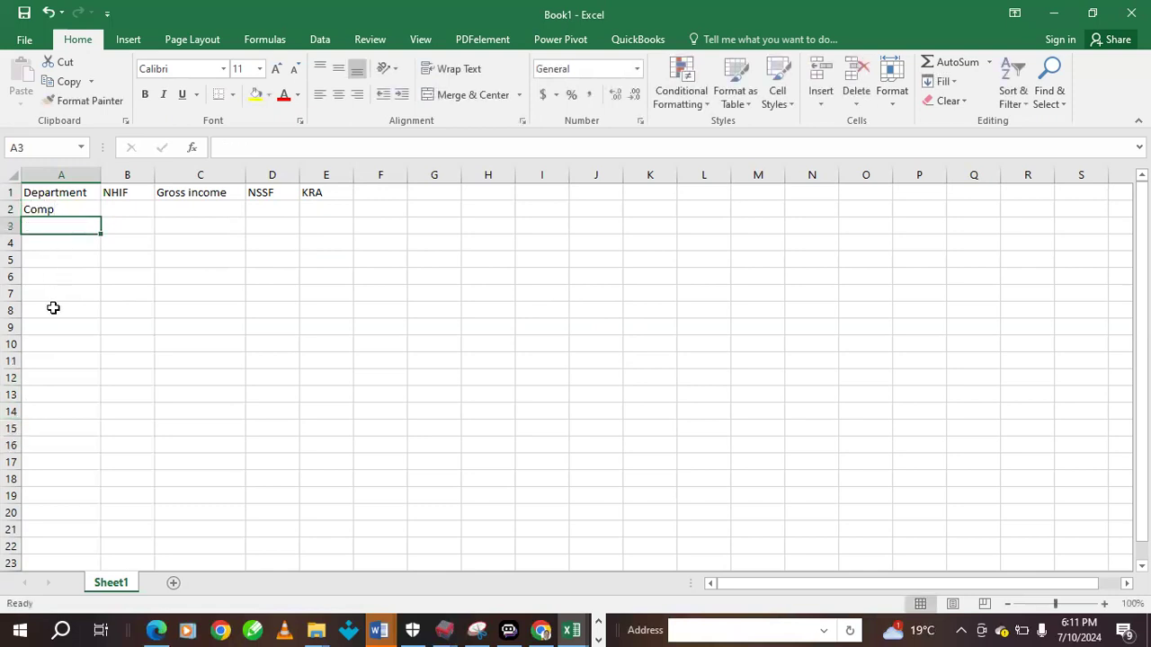
Enter Accounts, Finance and Marketing in A3:A5
text(Accounts)
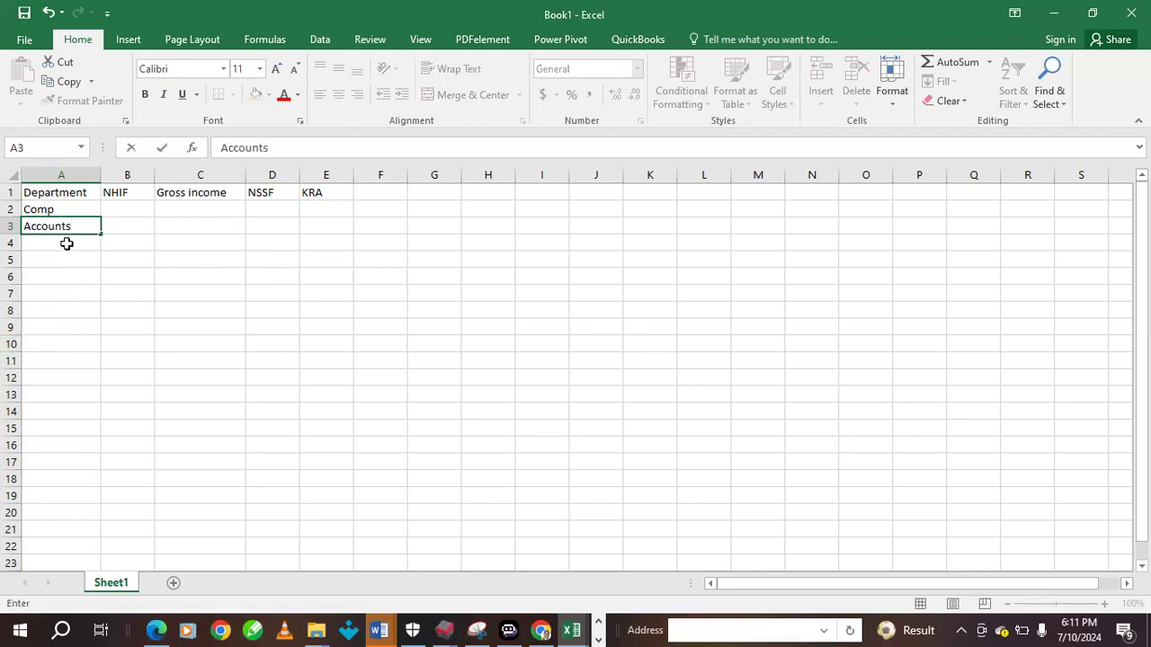
key(Return)
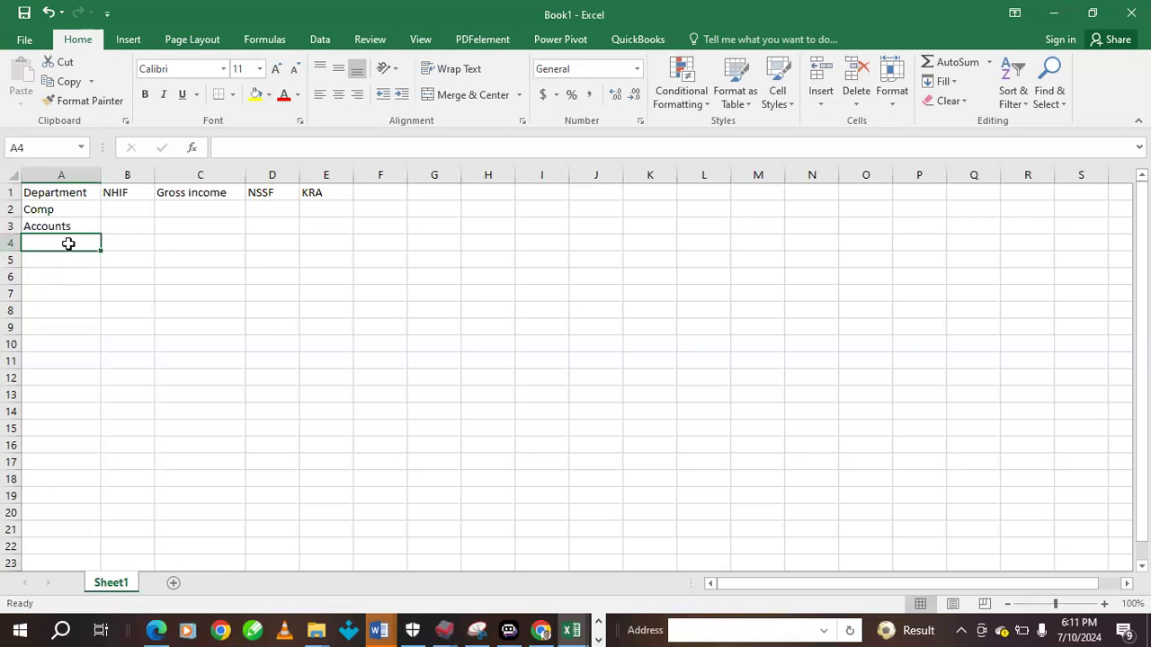
text(Fi)
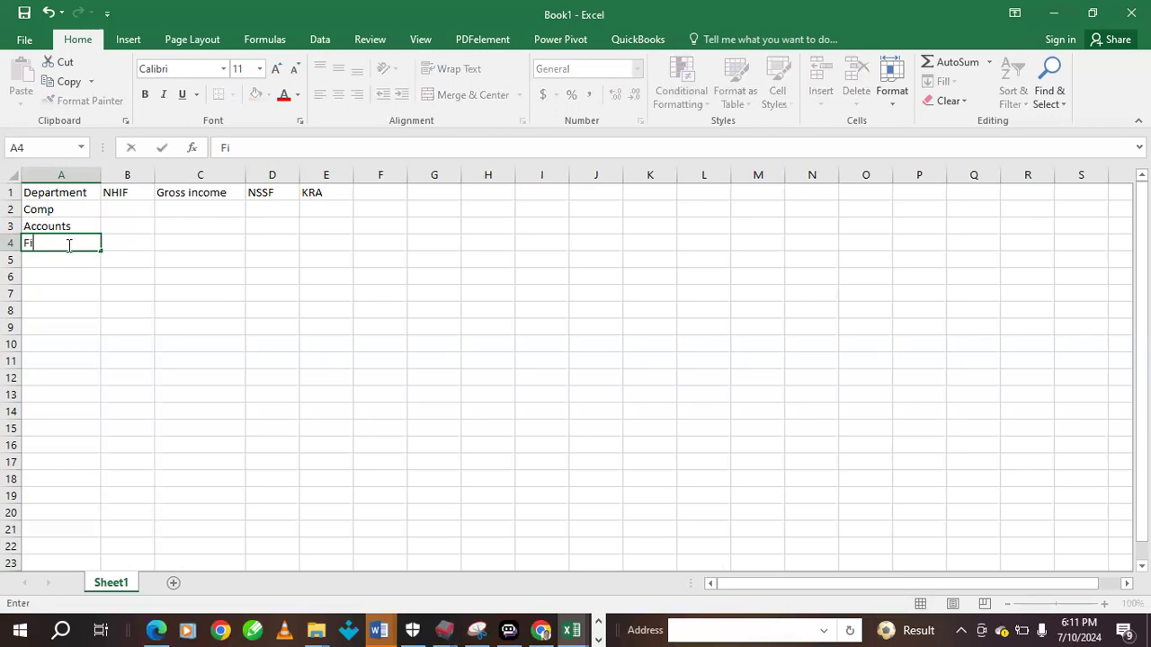
text(nance)
click(64, 260)
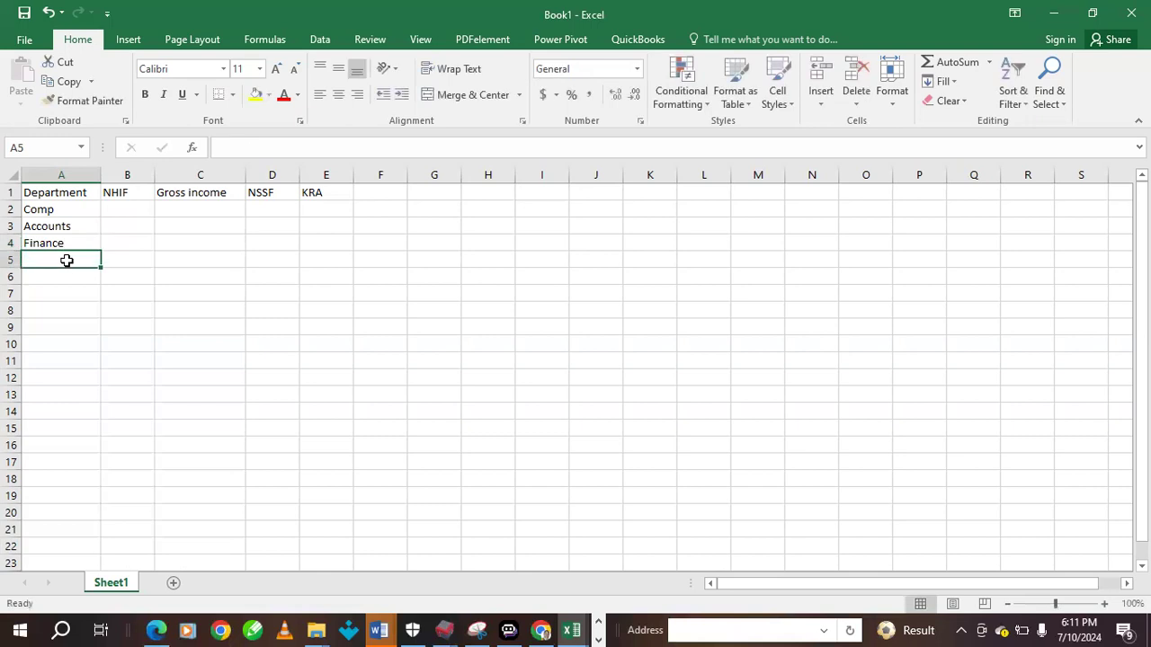
text(Marke)
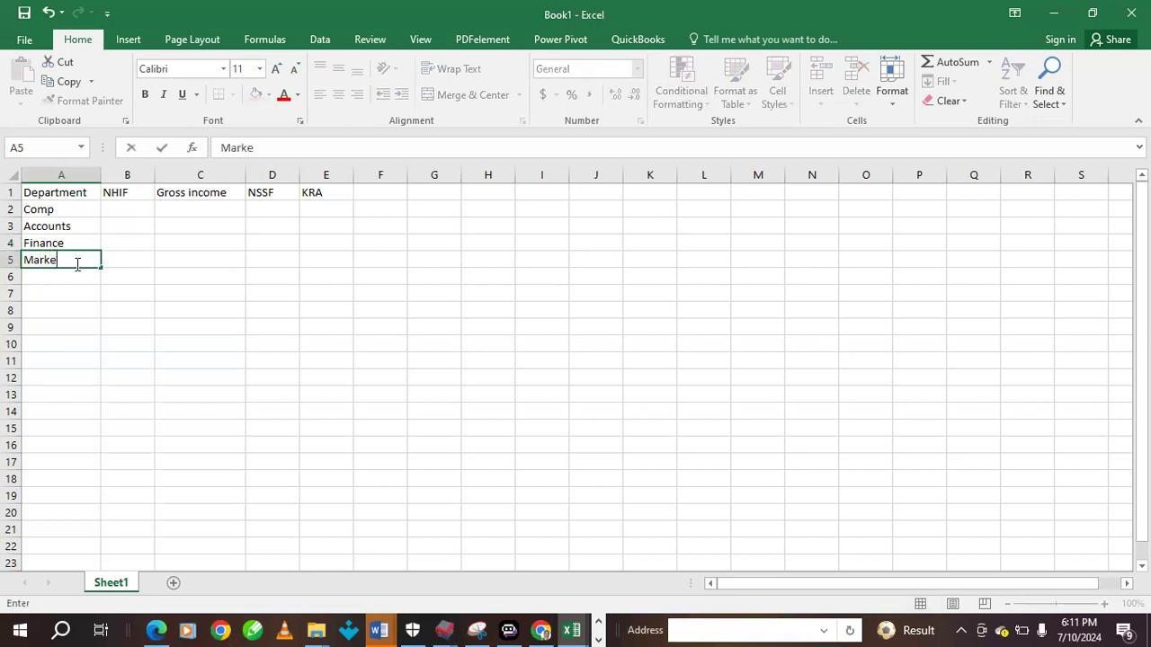
text(ting)
click(133, 212)
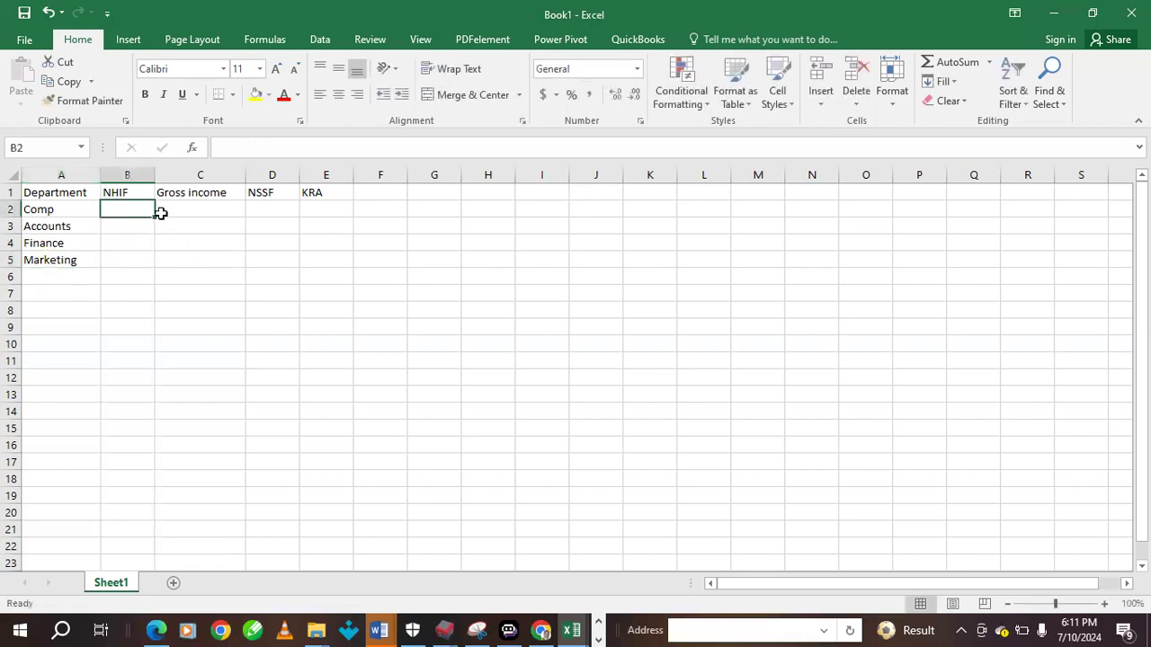
Enter NHIF 1345 and 4531 in B2:B3 and fill the series down to 10903 in B5
text(1345)
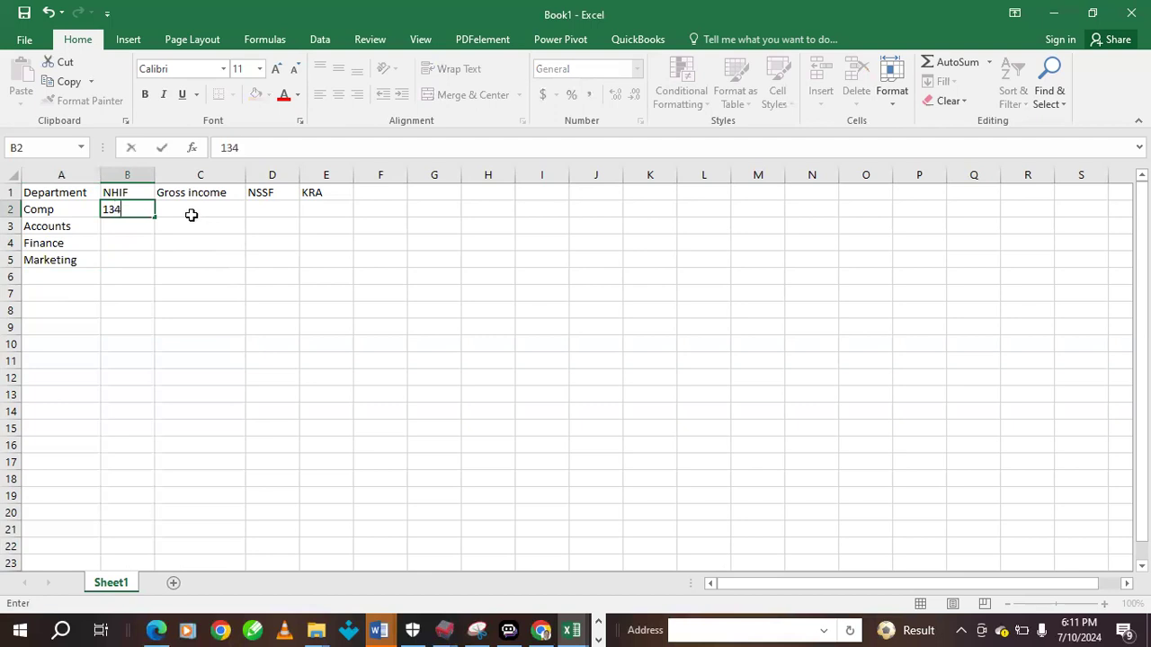
click(136, 236)
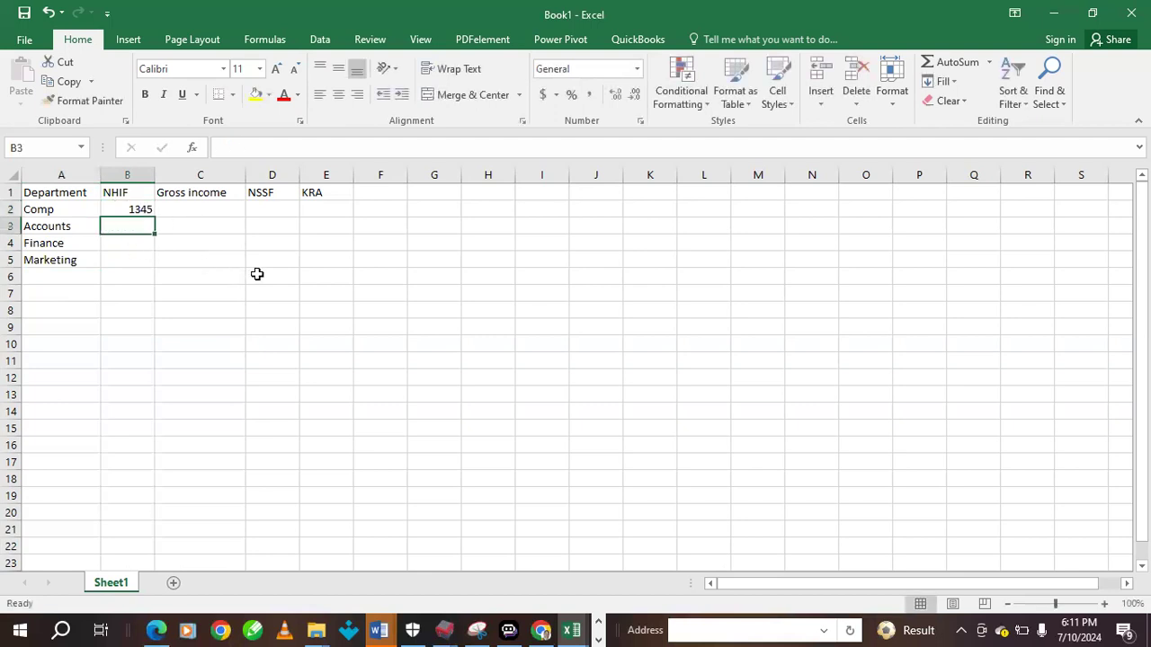
text(4531)
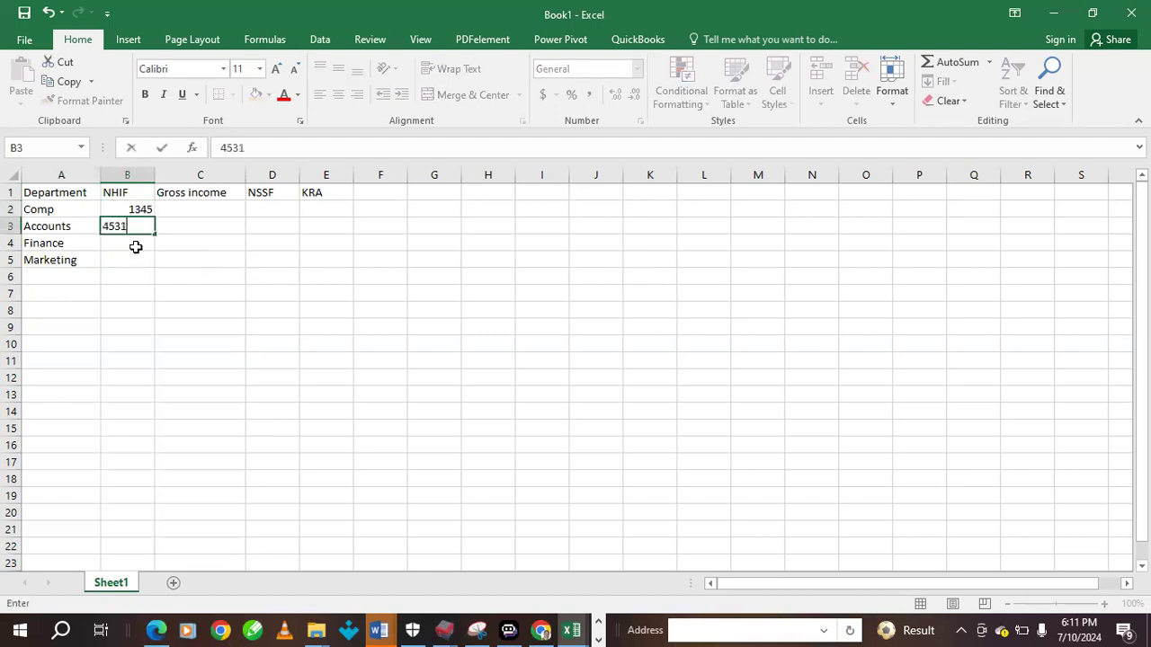
click(136, 244)
drag(141, 202, 186, 246)
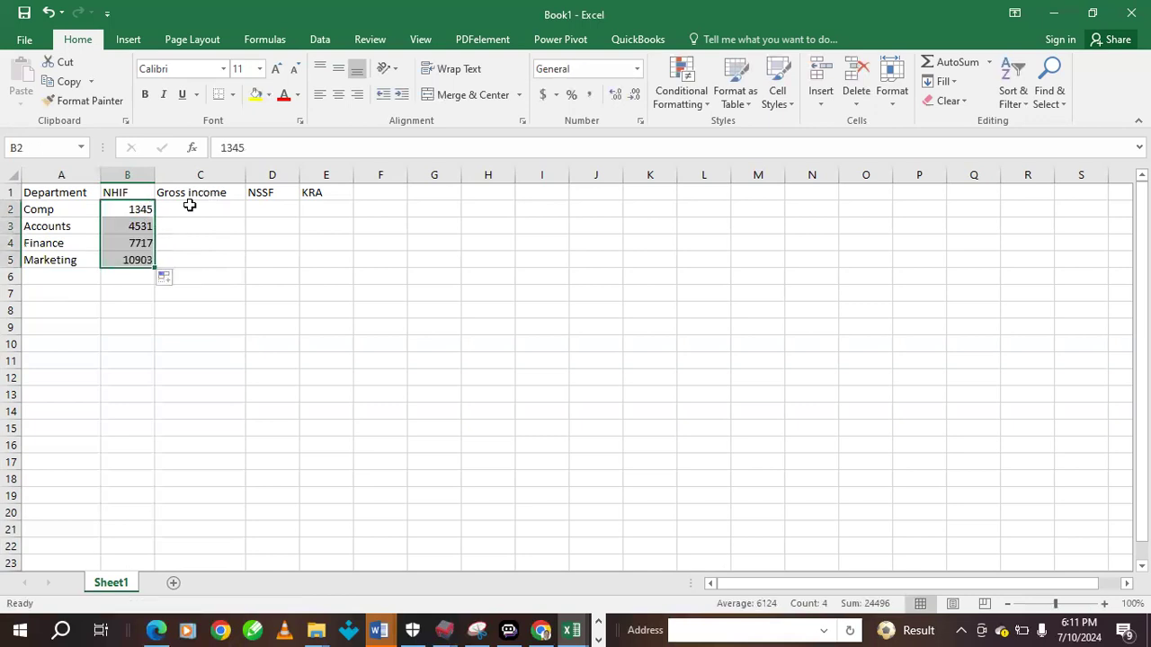
Enter Gross income 18000 and 12450 in C2:C3 and fill down to 1350 in C5
click(191, 207)
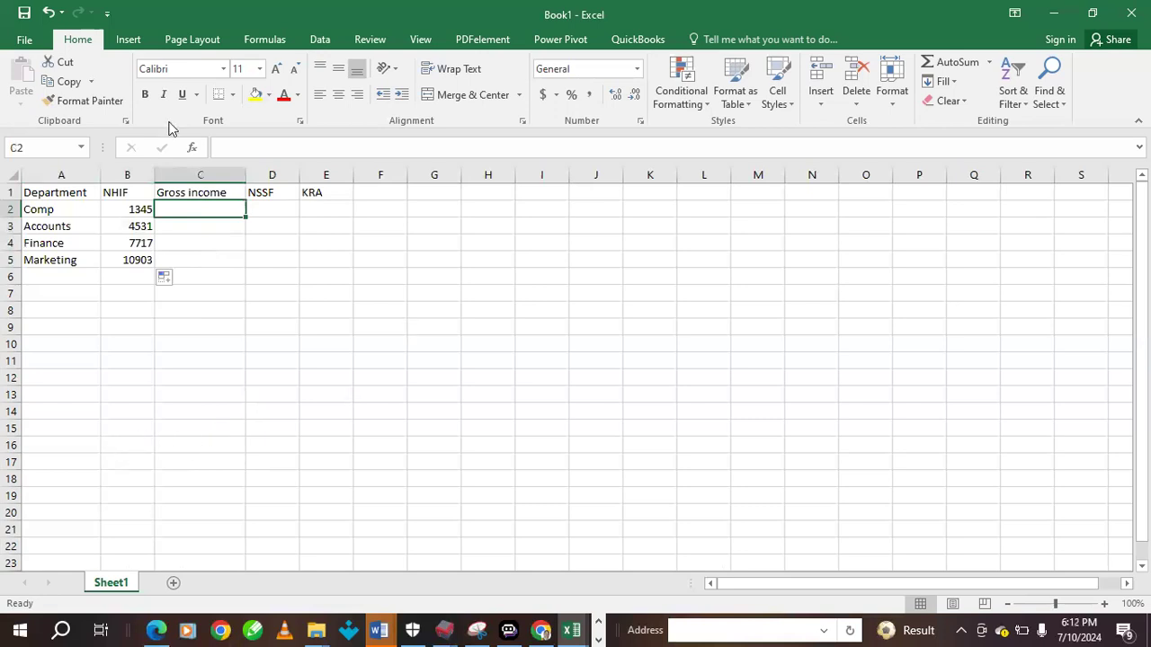
text(18000)
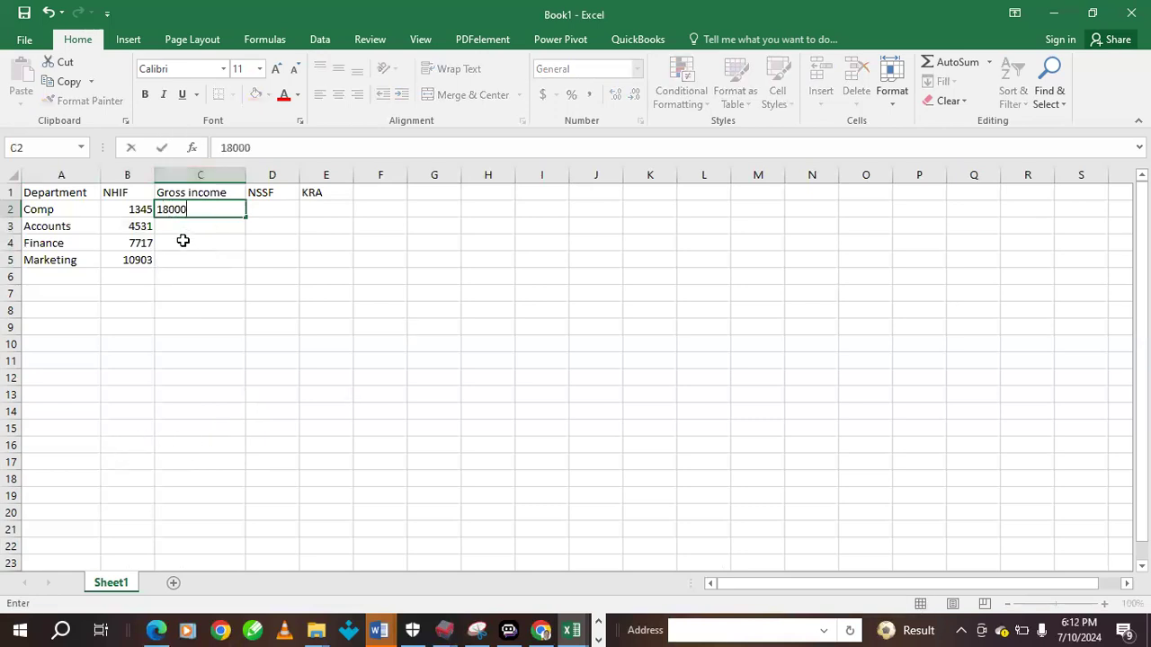
key(Return)
key(Return)
click(227, 225)
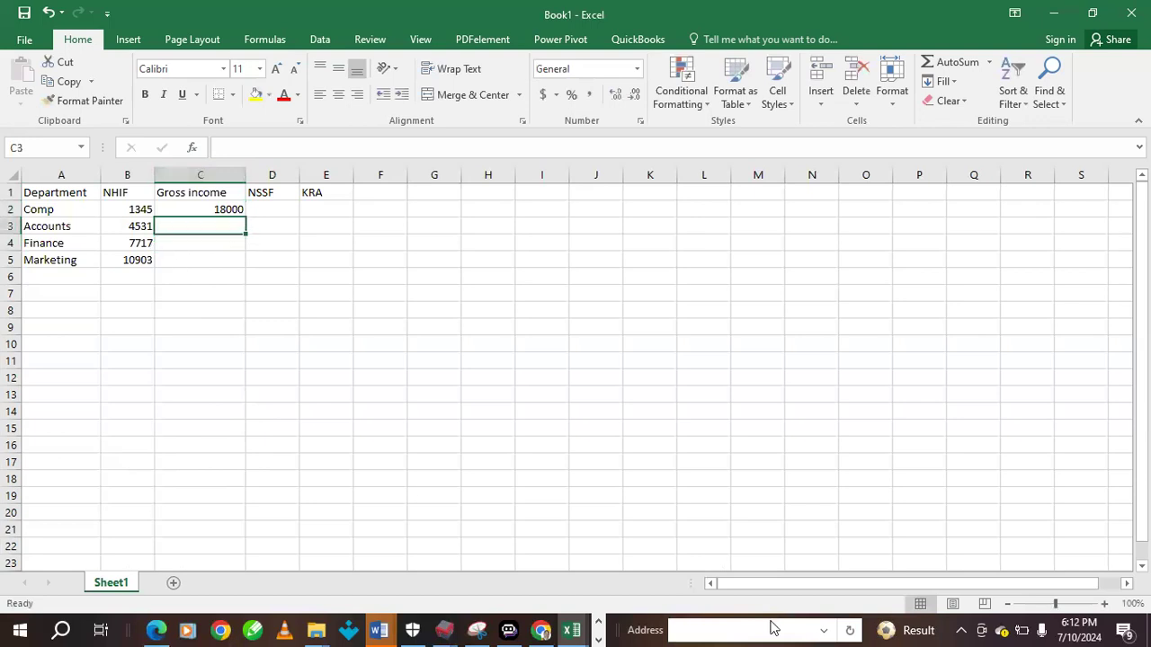
text(12450)
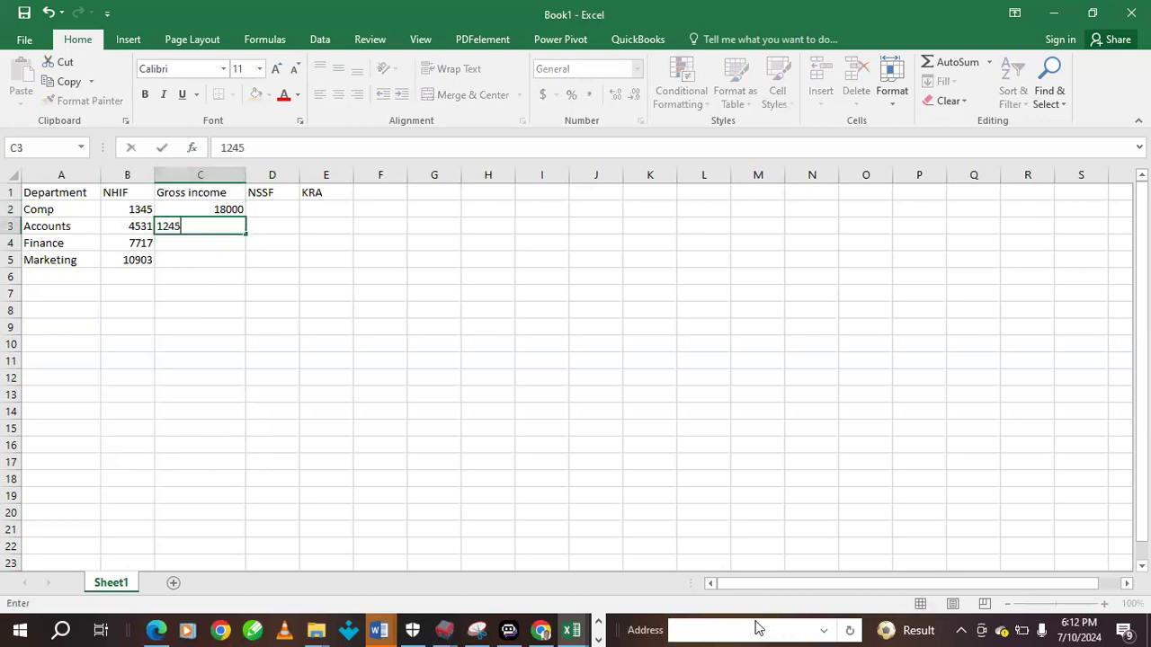
click(233, 208)
drag(225, 208, 255, 268)
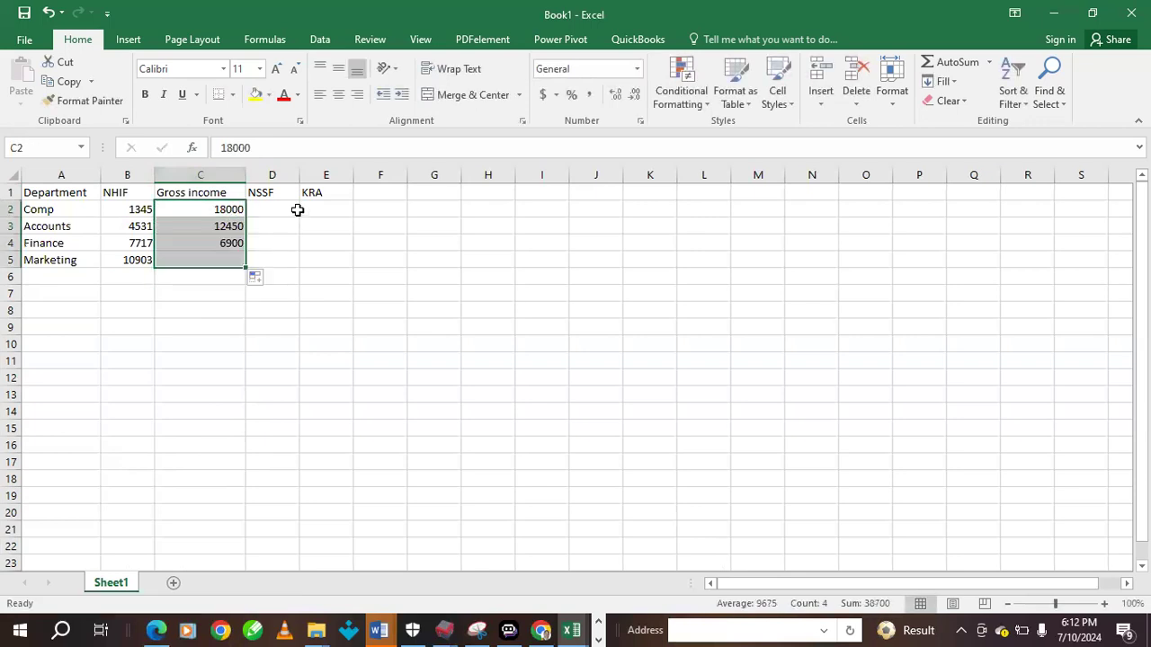
click(277, 198)
click(282, 210)
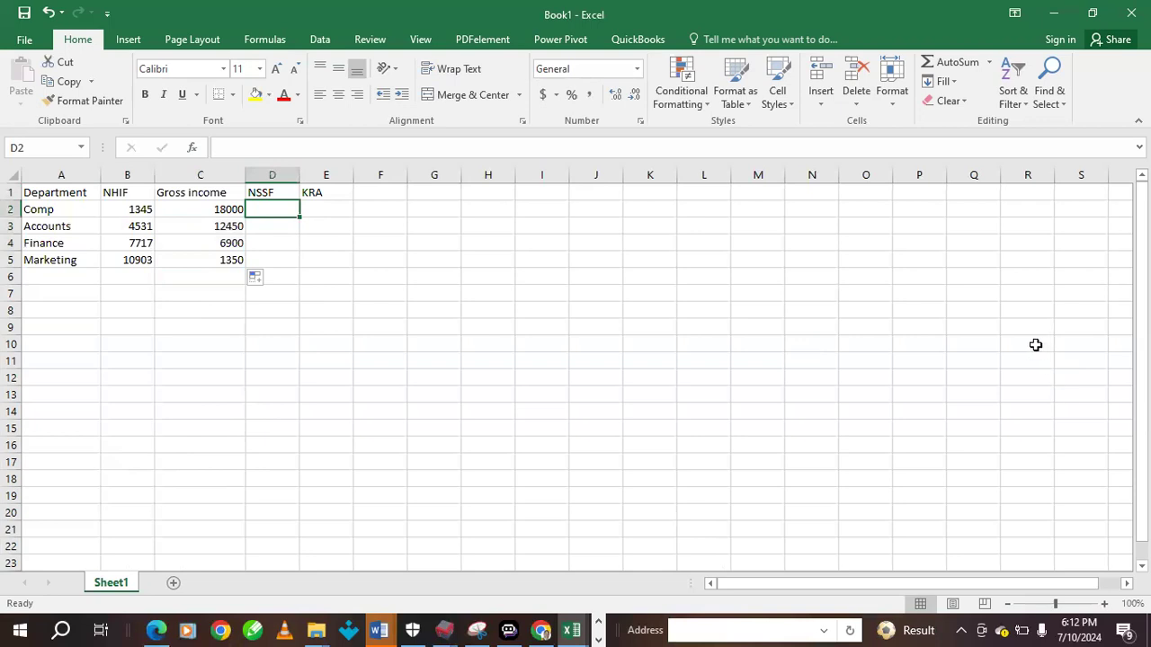
Enter NSSF 1080 and 1600 in D2:D3 and fill the series down to 2640
text(1080)
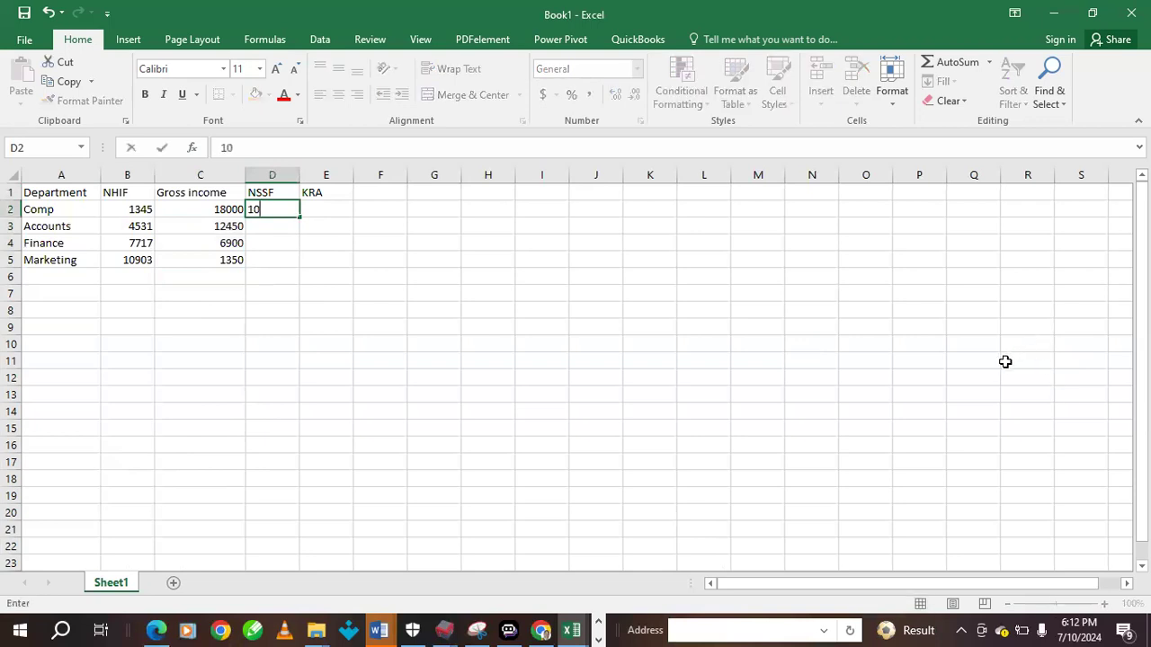
click(290, 228)
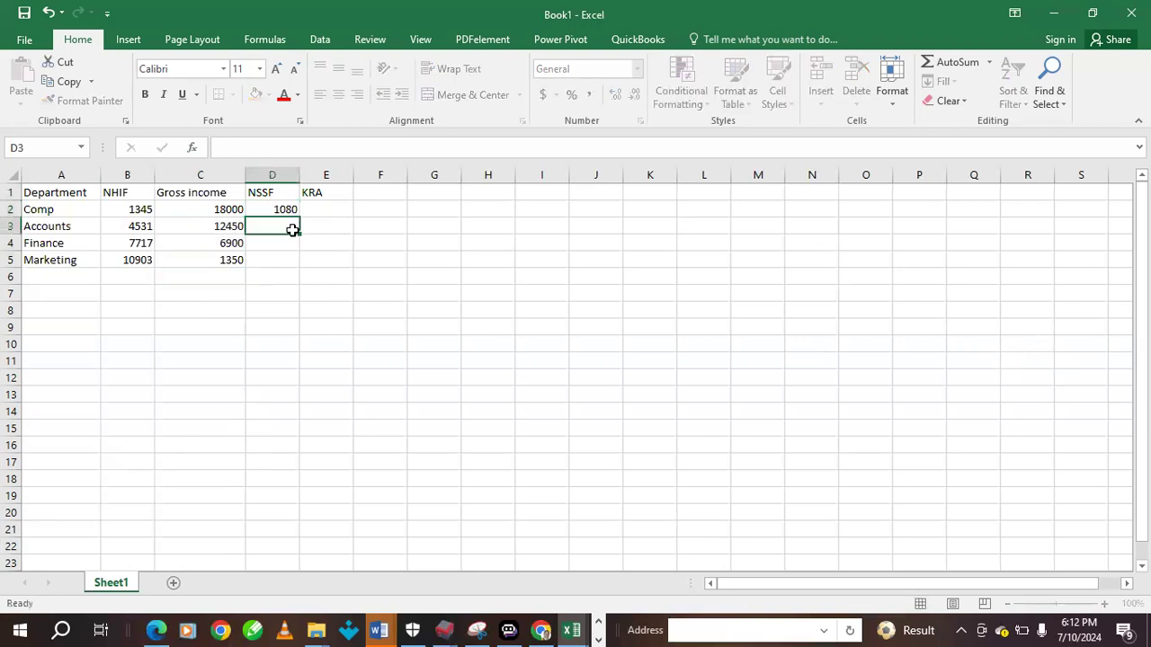
text(1080)
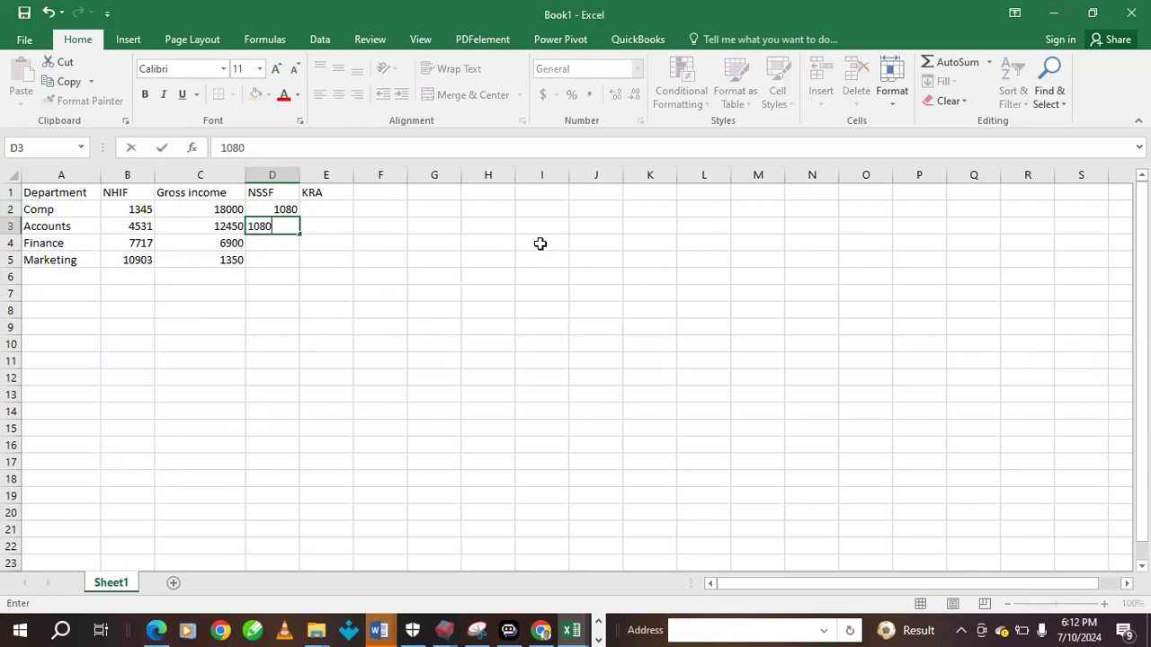
key(Return)
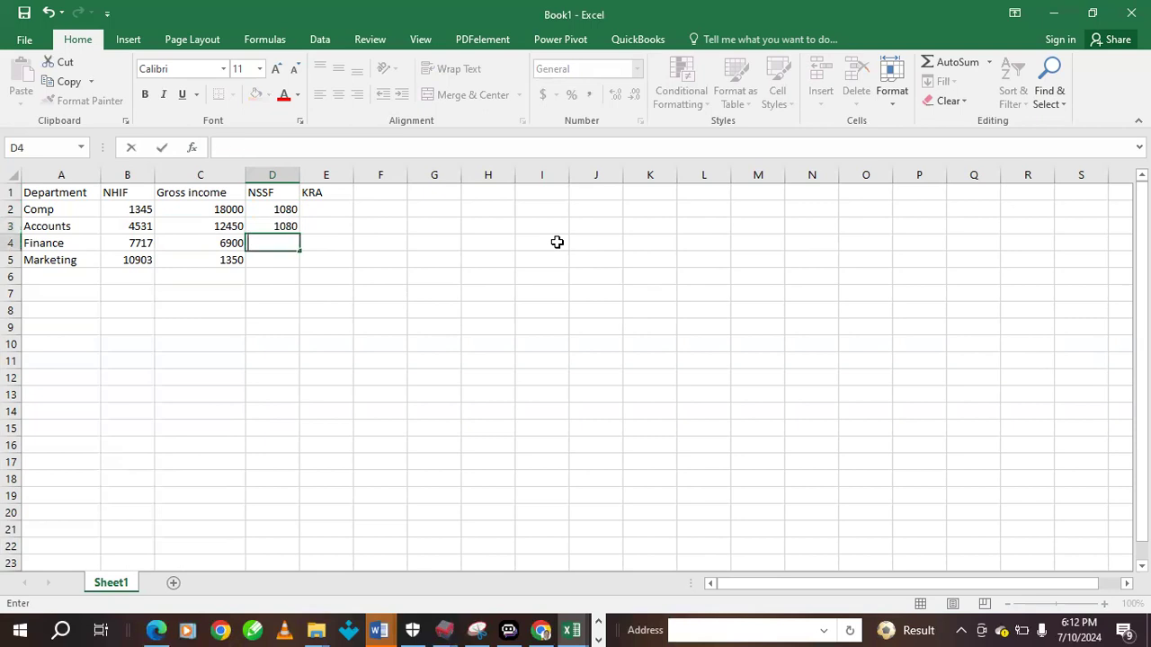
double_click(295, 226)
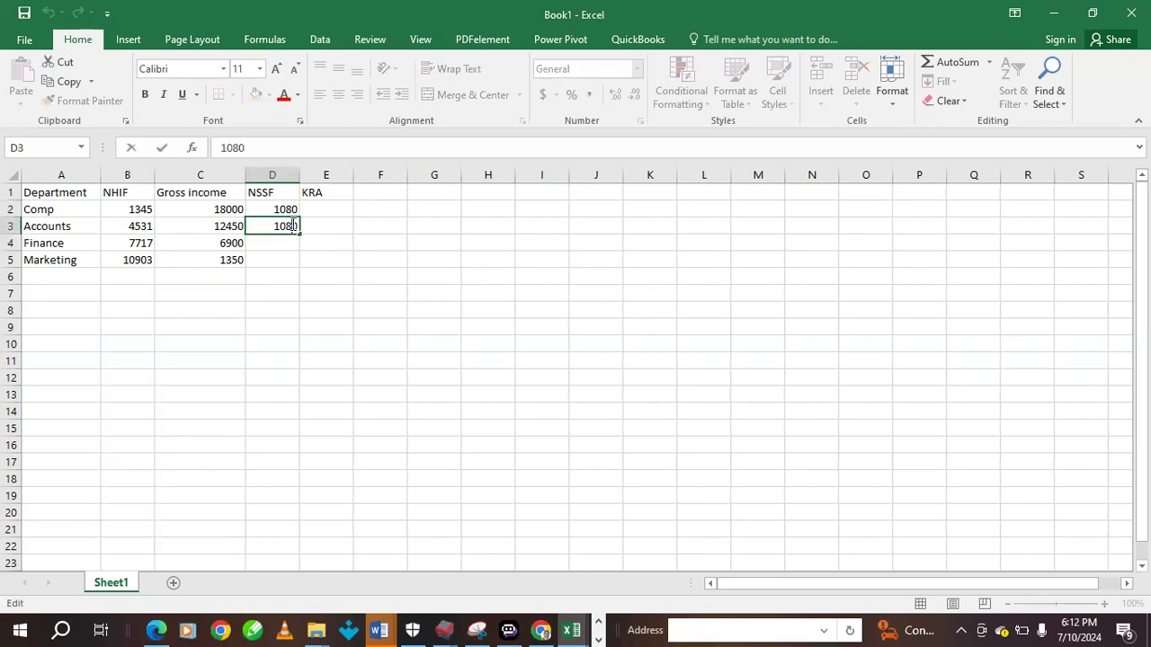
key(BackSpace)
key(Return)
drag(288, 210, 305, 262)
click(326, 208)
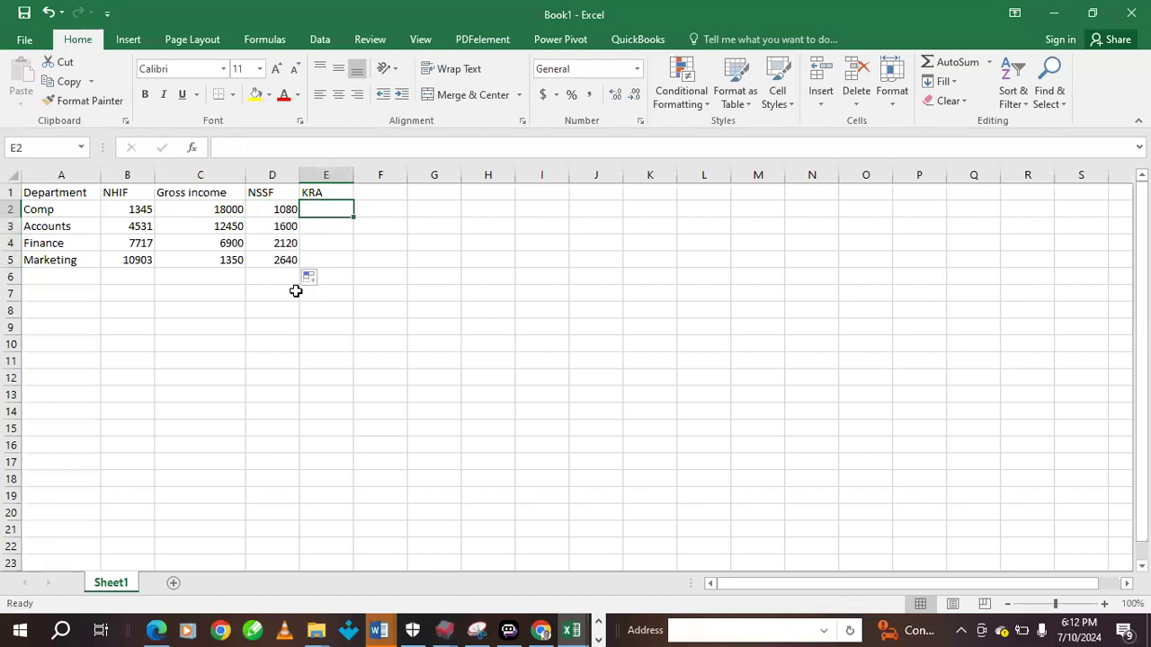
Enter the KRA values 20000, 1290, 1345 and 5671 in E2:E5
text(20000)
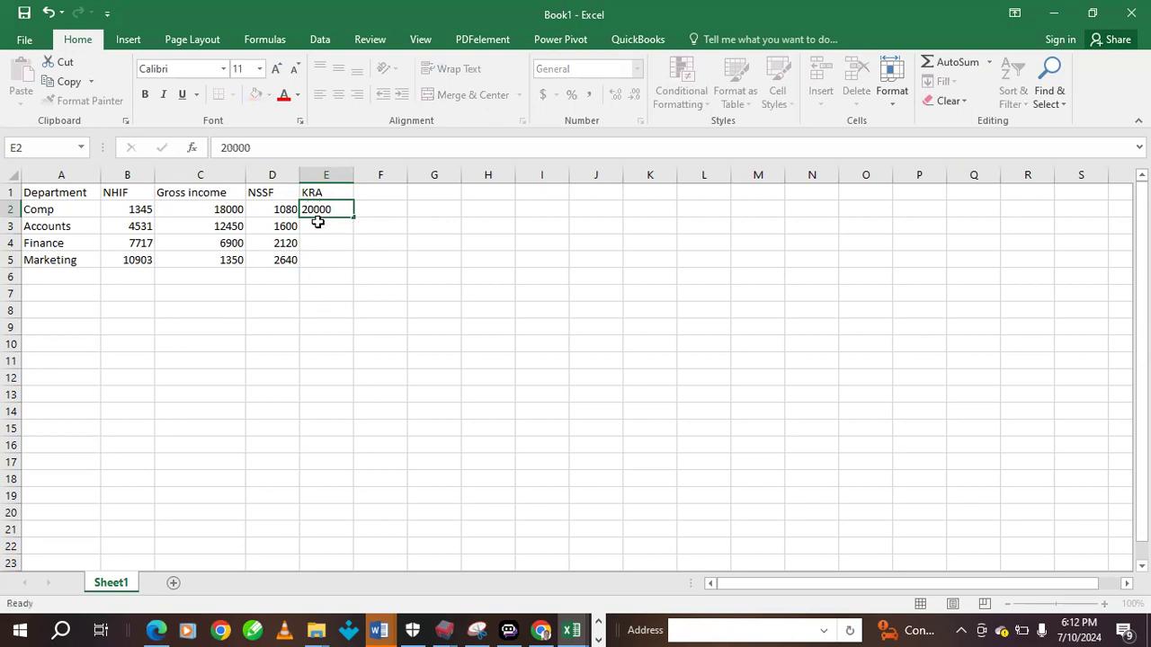
key(Return)
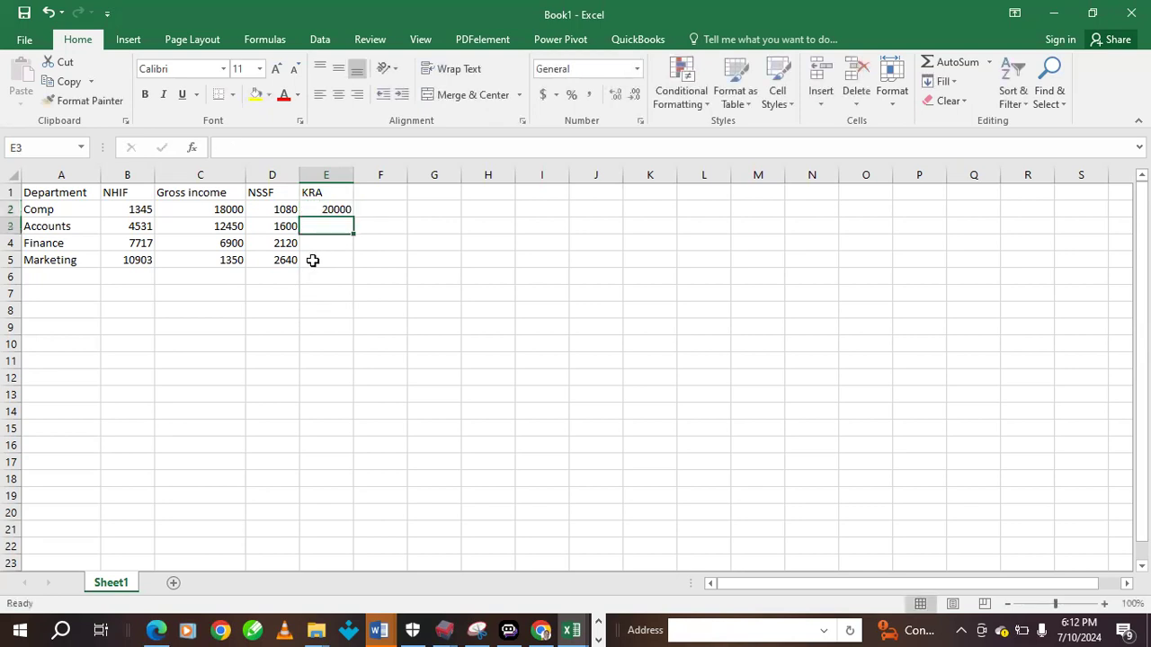
text(1290)
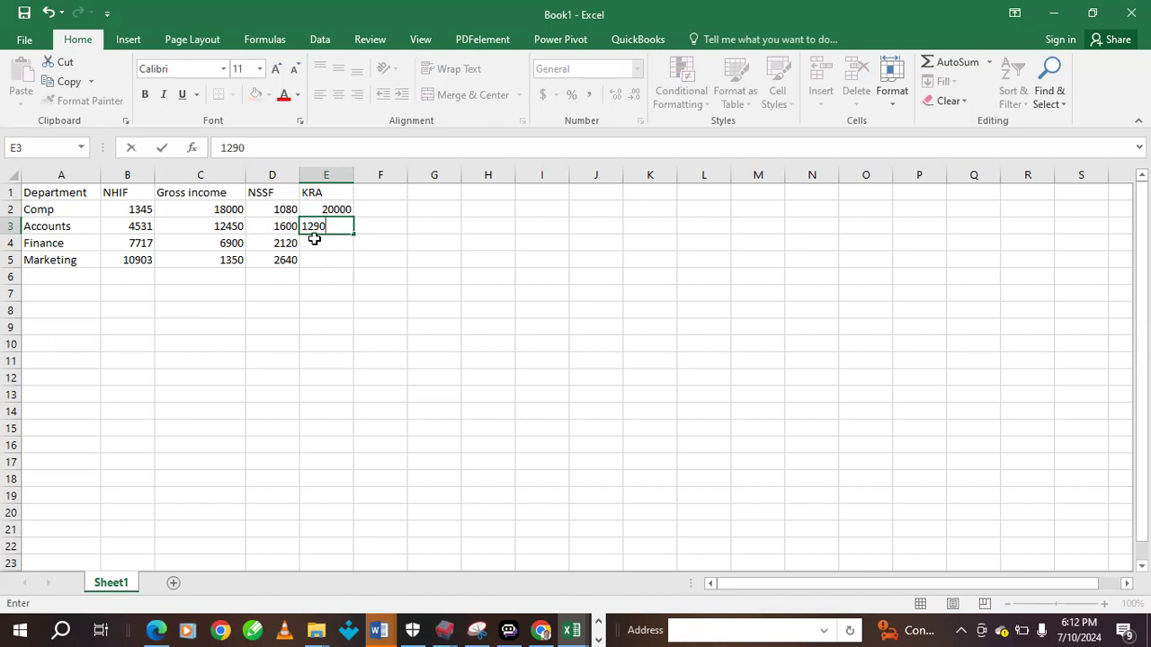
key(Return)
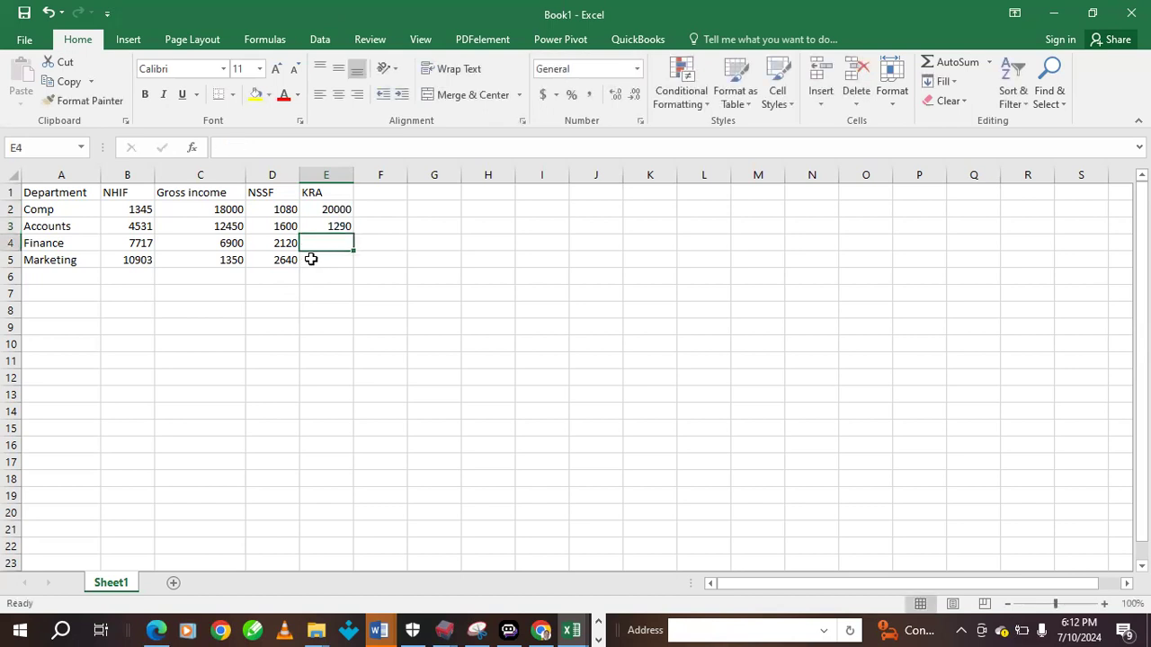
text(1345)
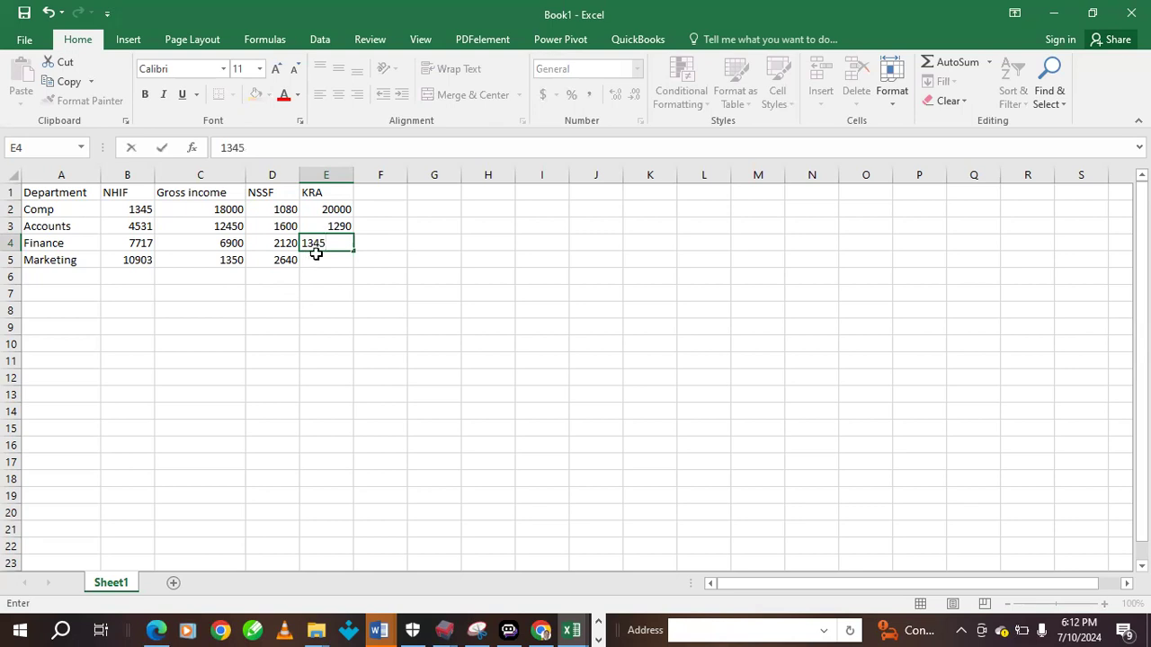
key(Return)
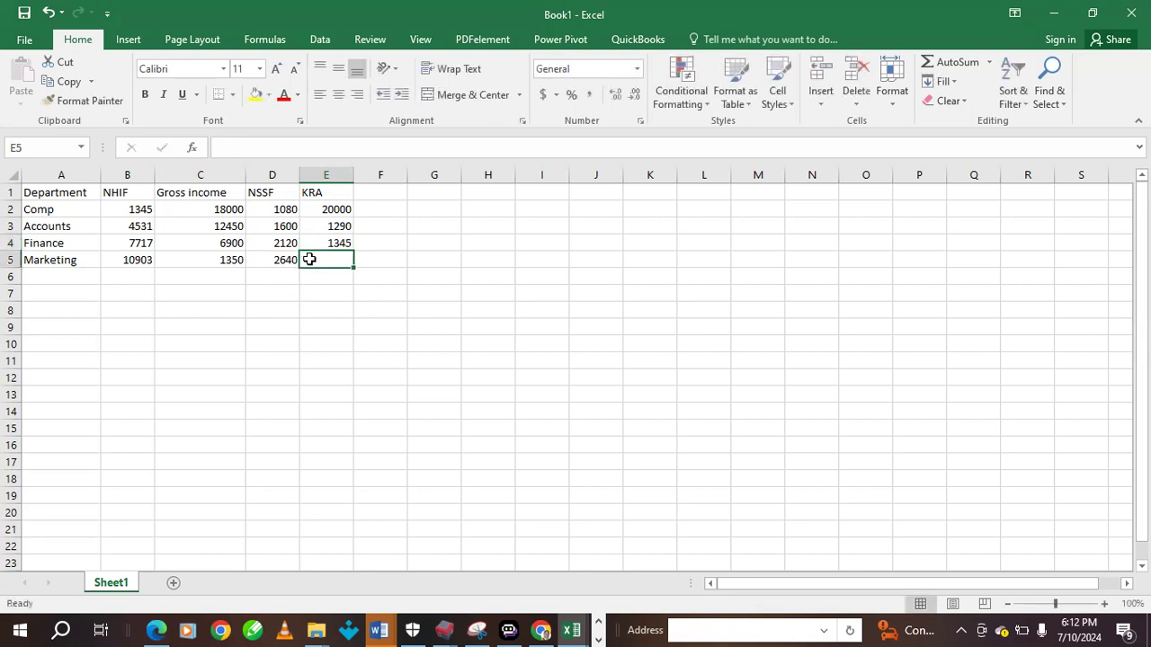
text(5671)
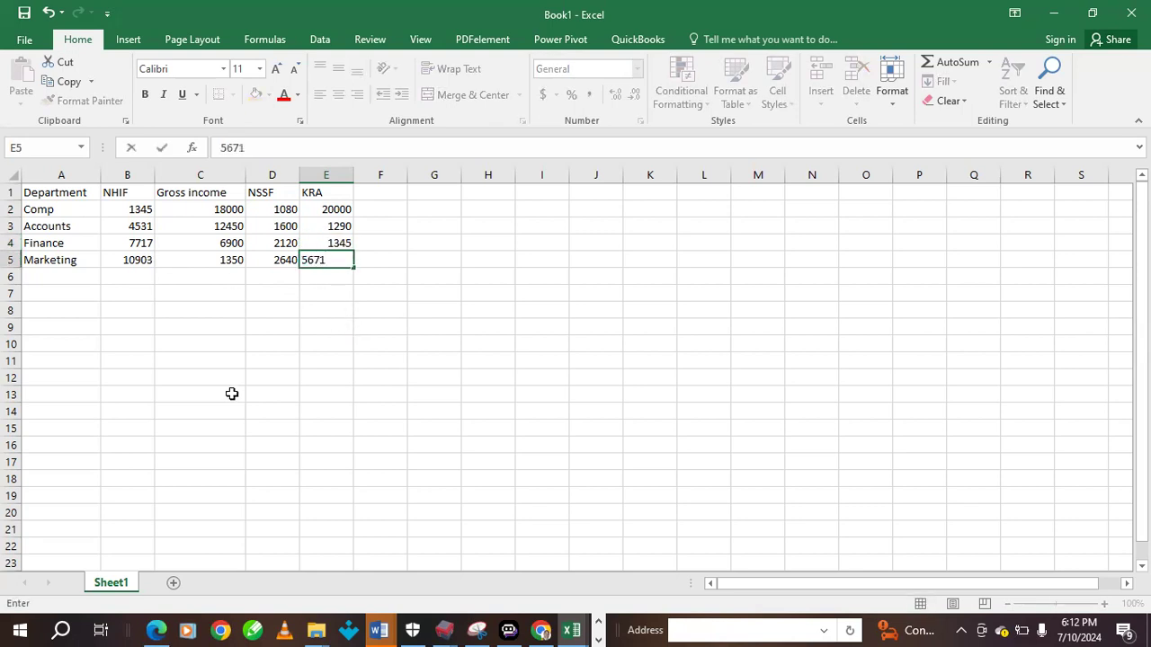
click(135, 313)
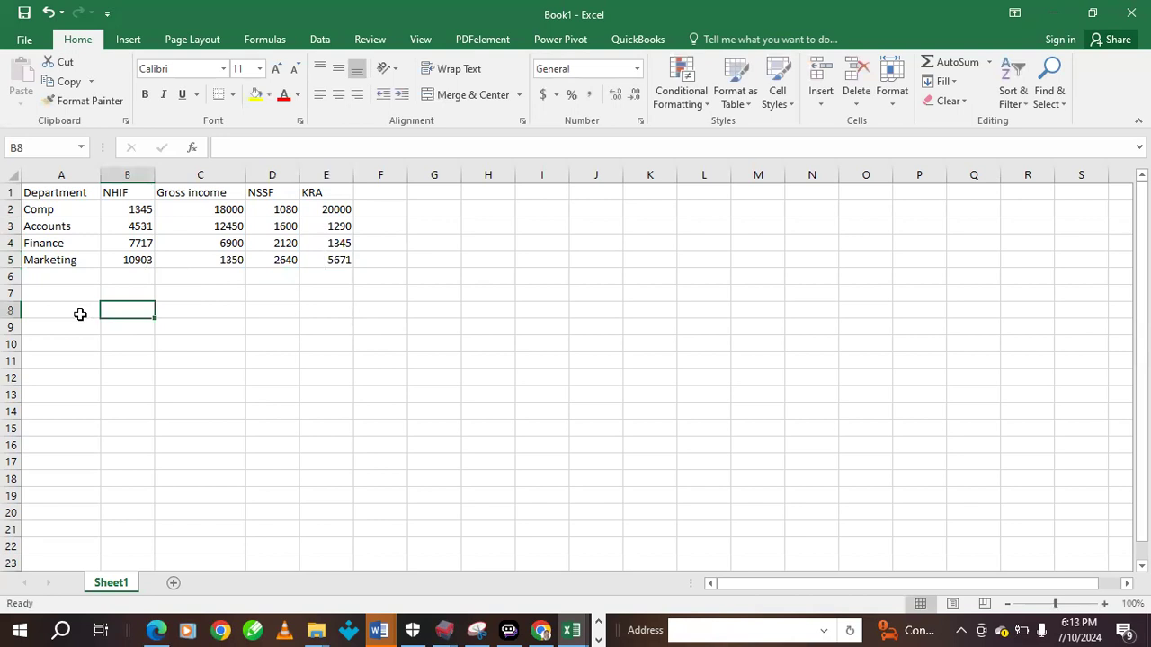
Give A8 a List data validation drop-down with source =$A$2:$A$5
click(67, 313)
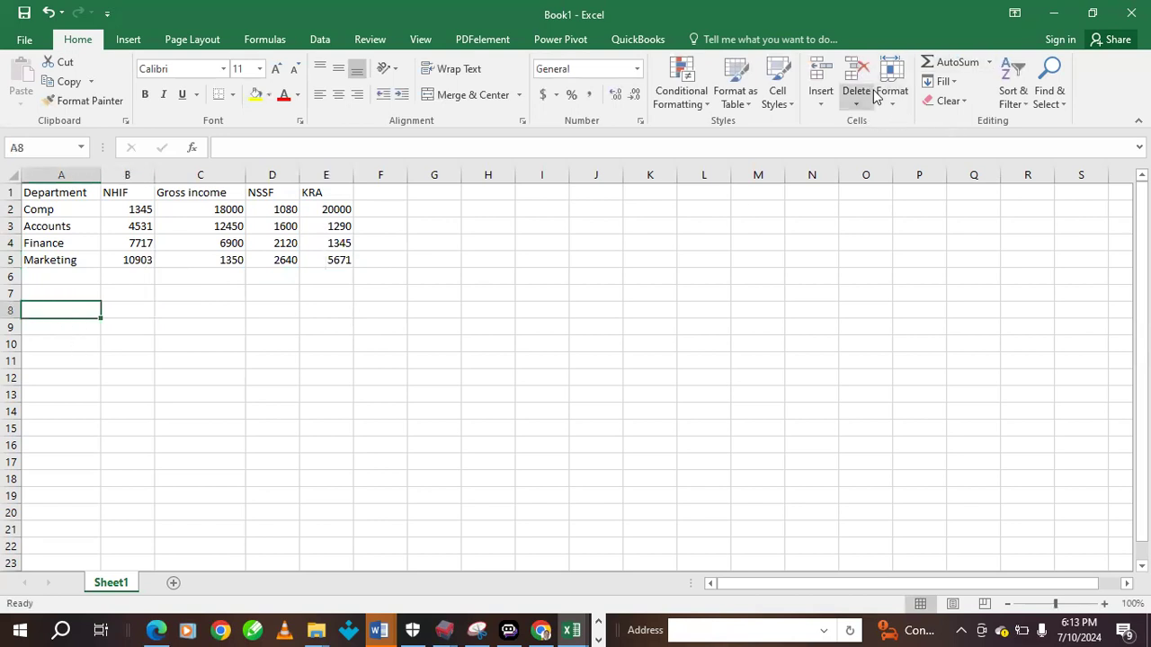
click(319, 39)
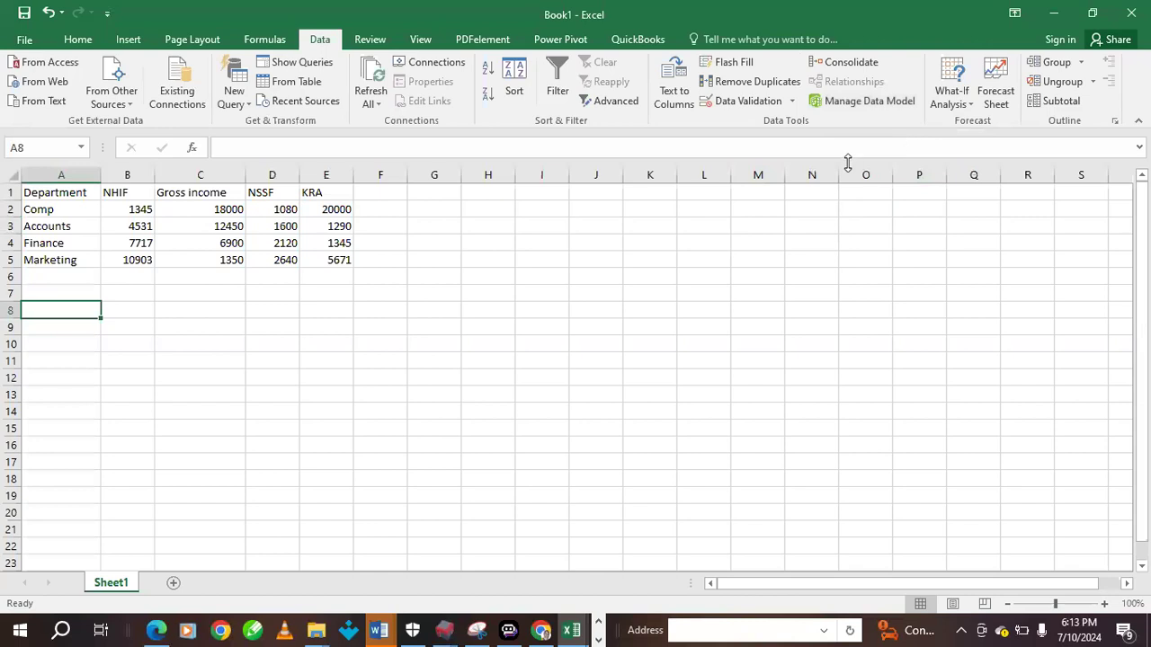
click(782, 103)
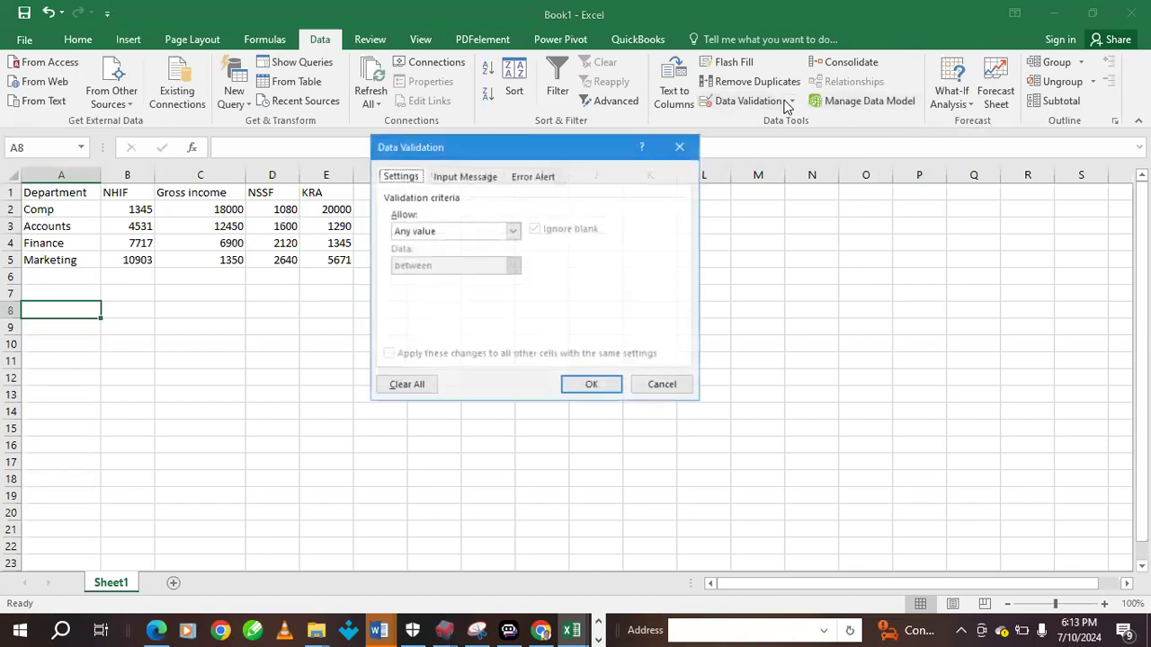
click(512, 231)
click(445, 281)
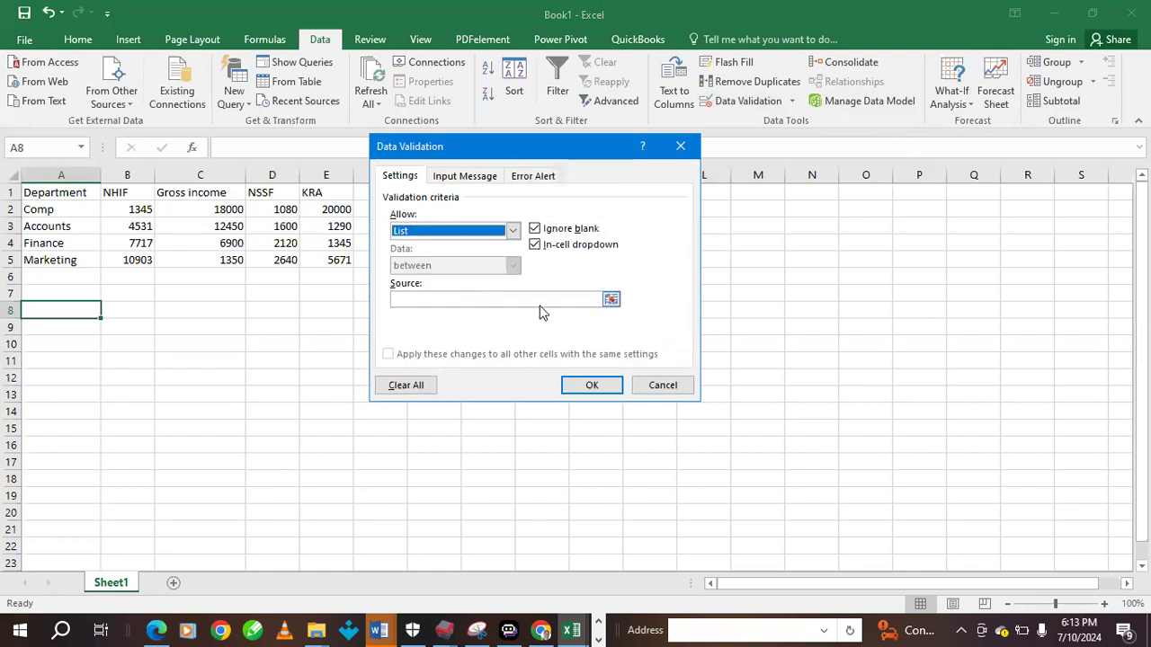
click(593, 299)
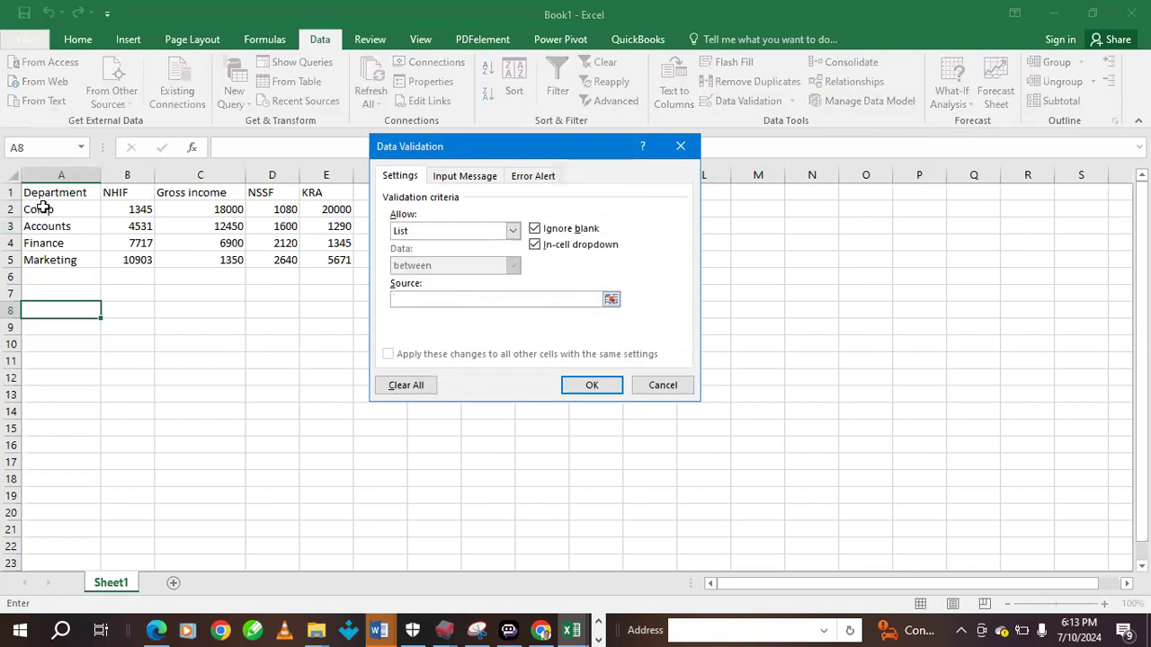
drag(45, 206, 63, 259)
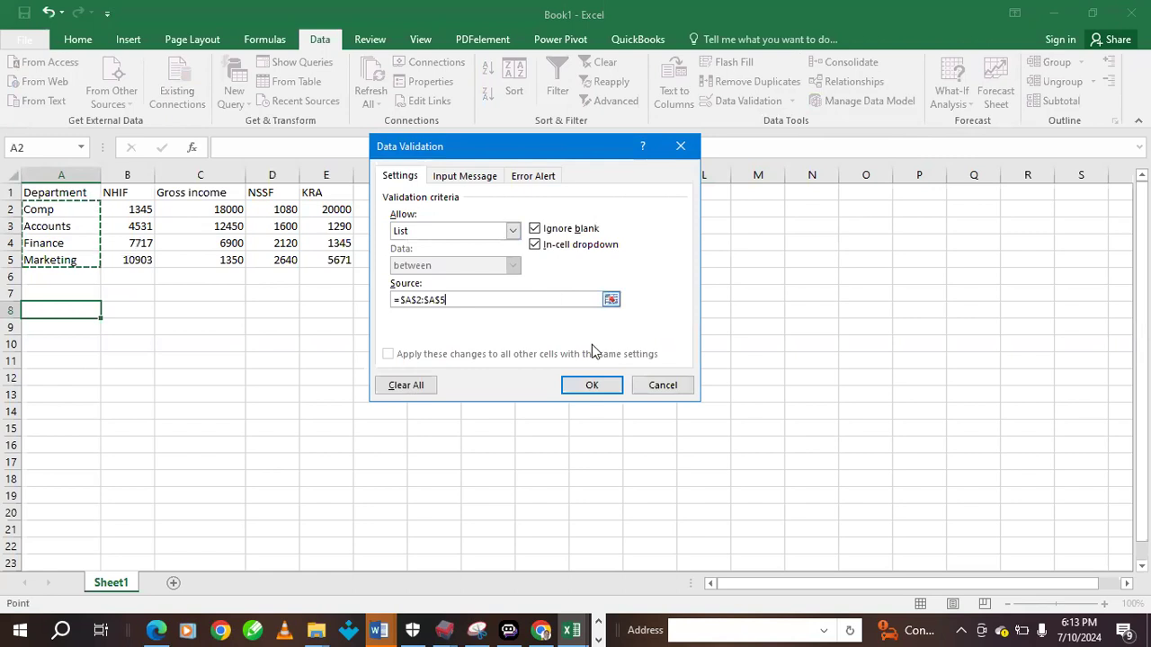
click(609, 388)
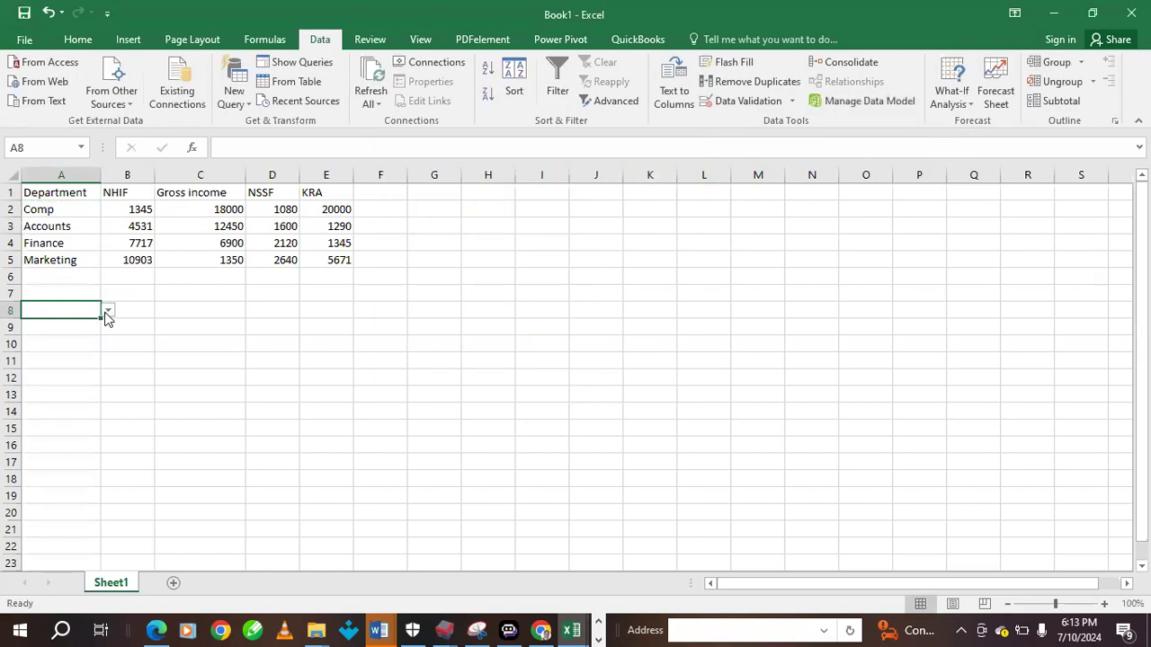
Pick Comp from A8's department drop-down
click(130, 311)
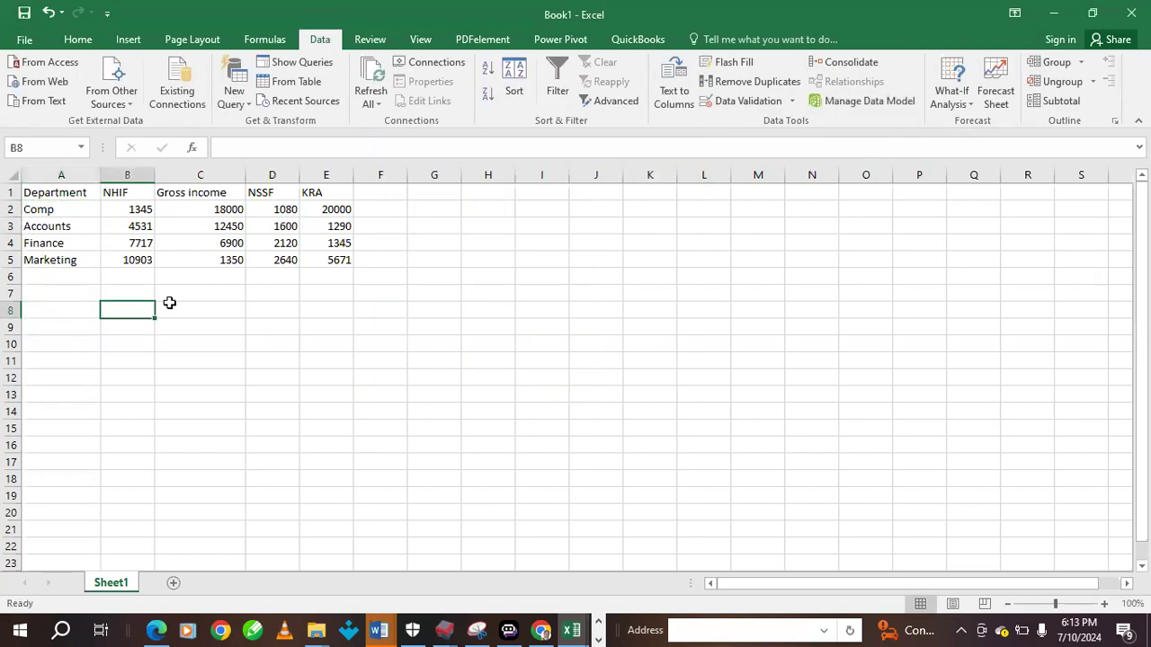
click(90, 310)
click(108, 313)
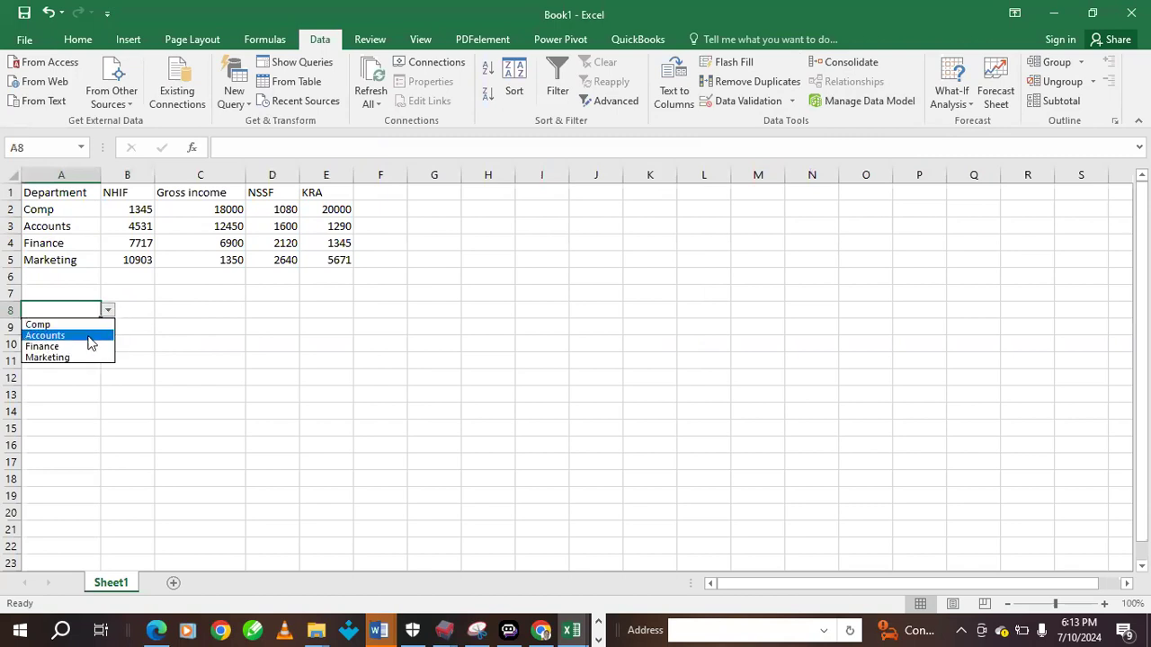
click(70, 328)
click(134, 311)
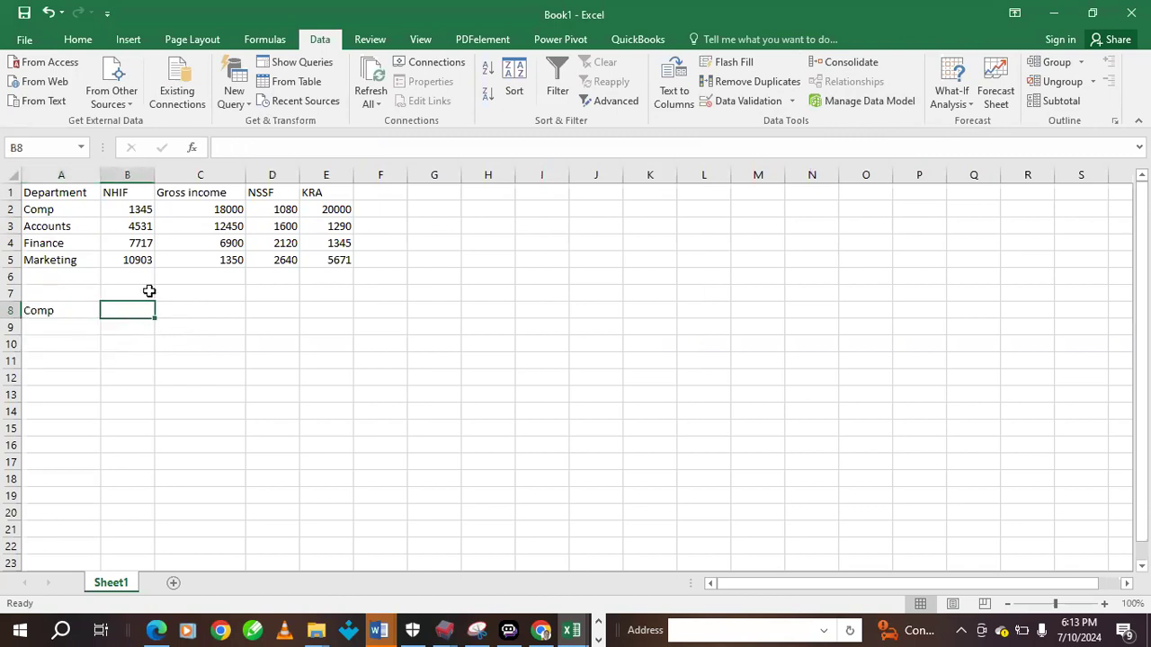
Start a VLOOKUP in B8 with lookup value A8, table A2:E5 and columns {2,3,4,5}
text(=)
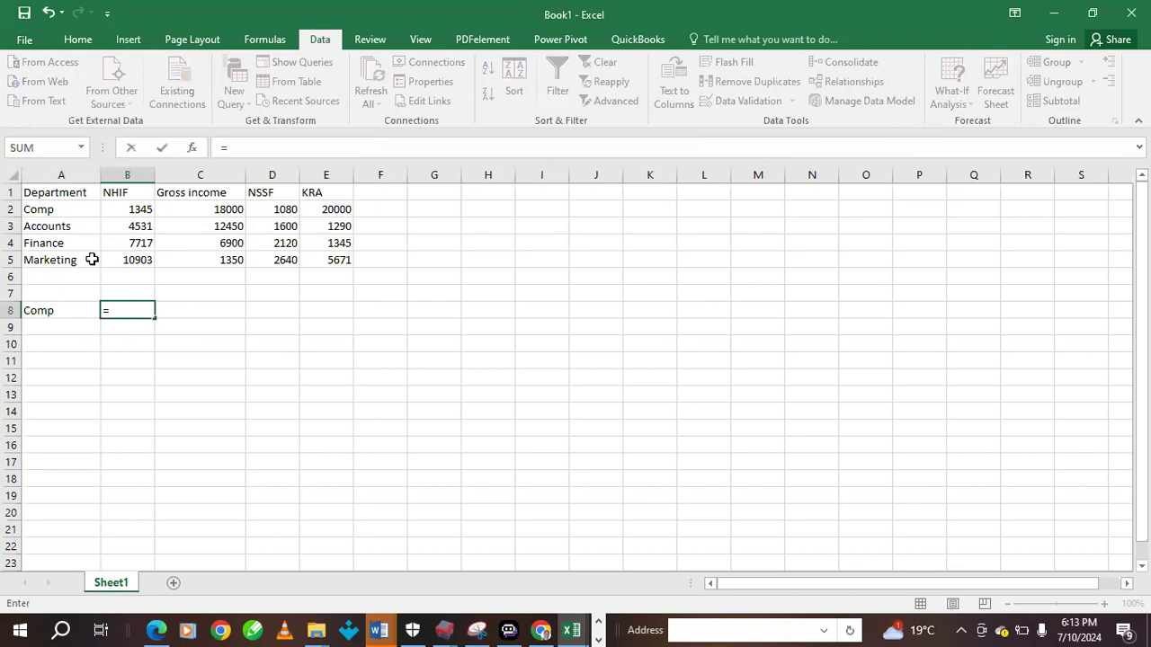
text(vlook)
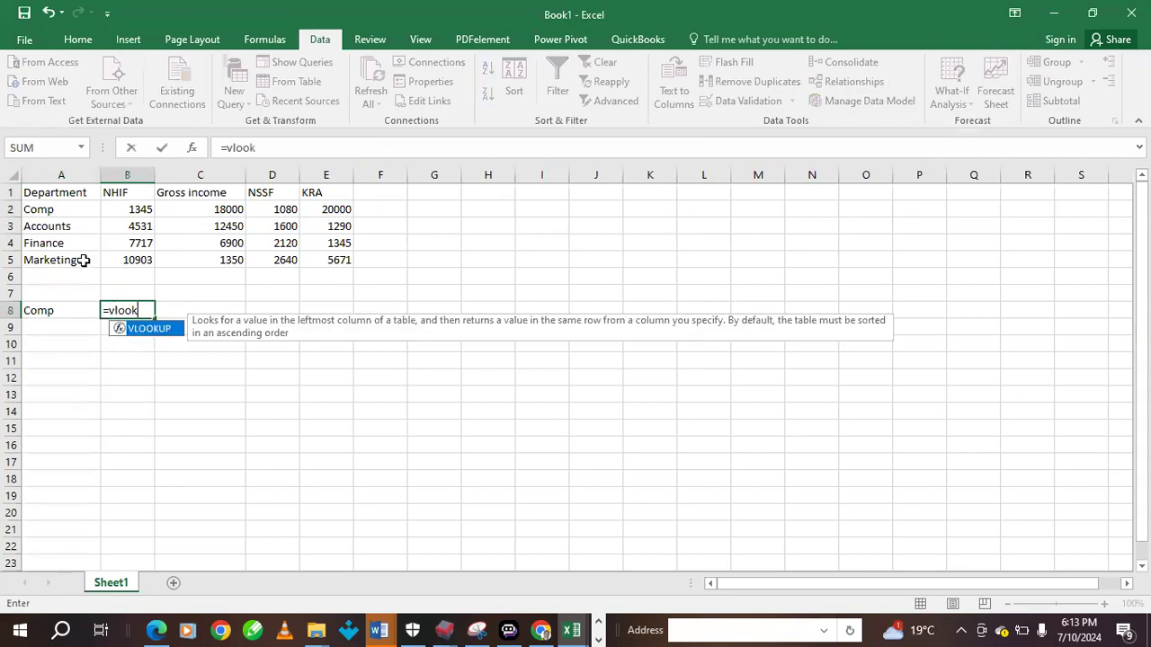
text(up()
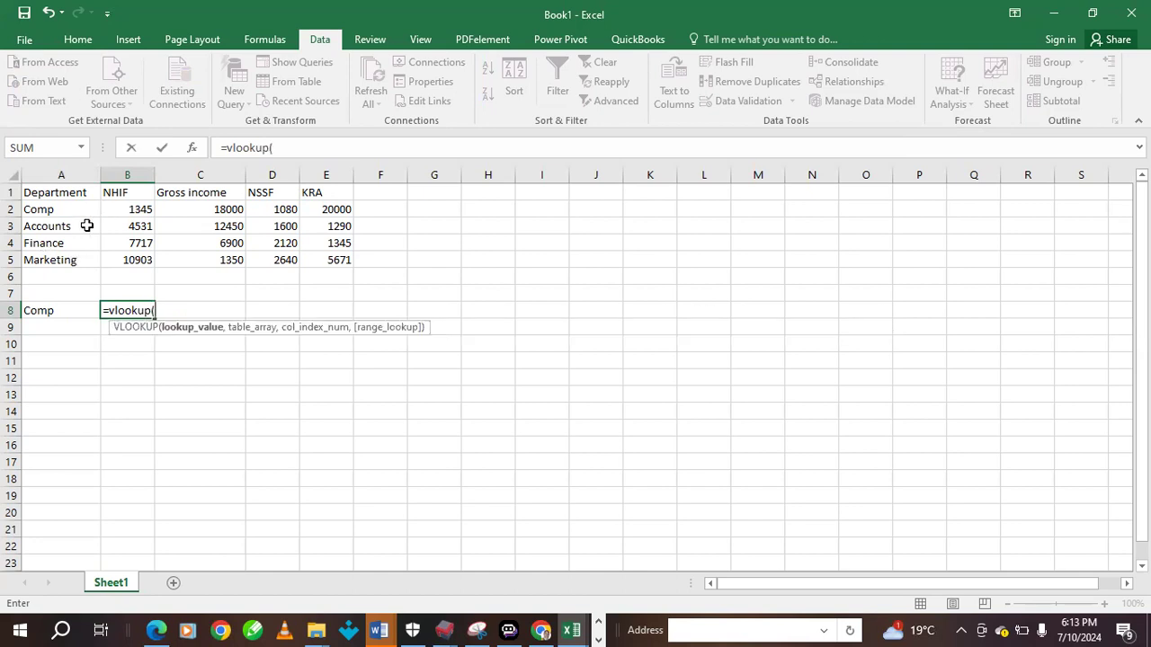
click(51, 307)
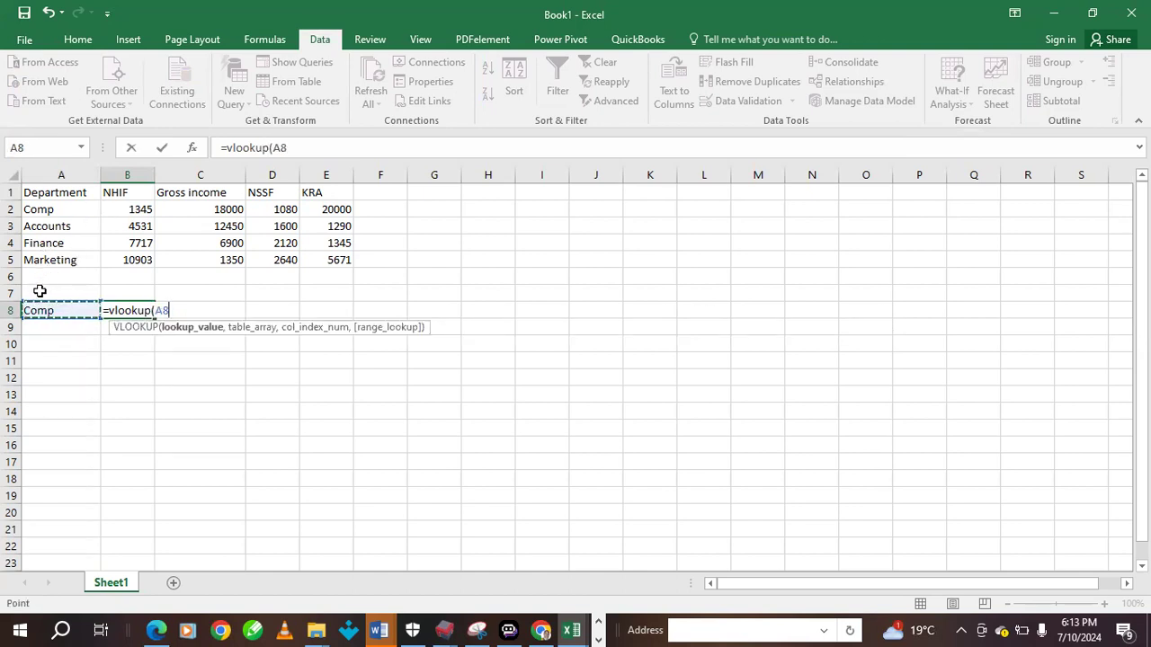
text(,)
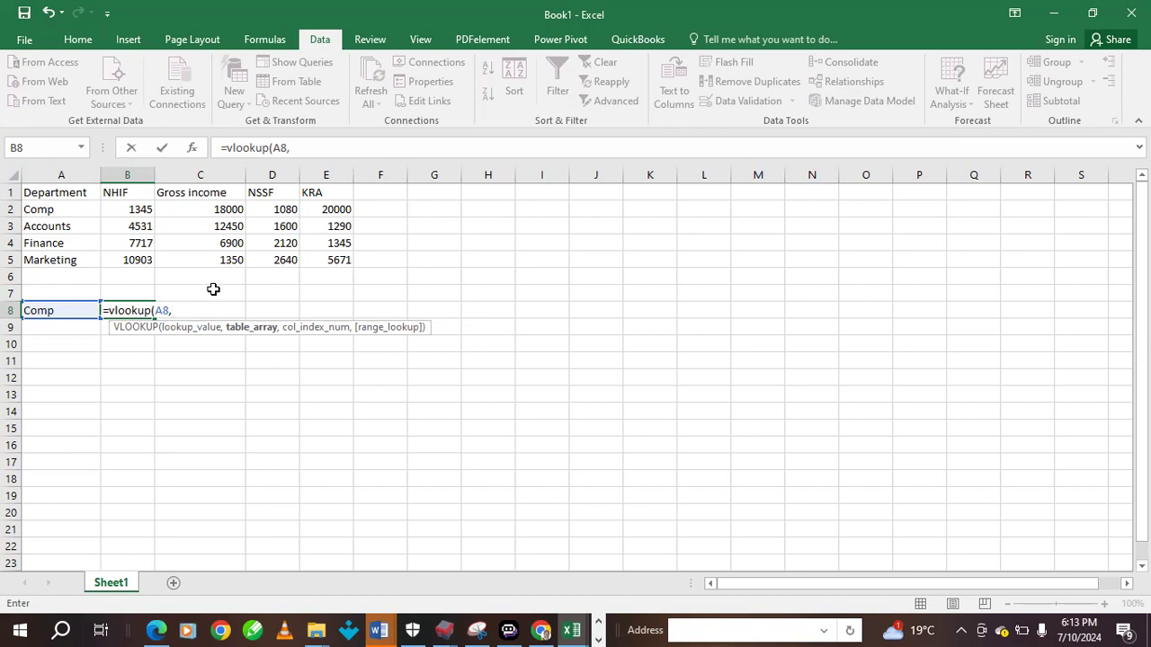
drag(54, 211, 335, 260)
text(,)
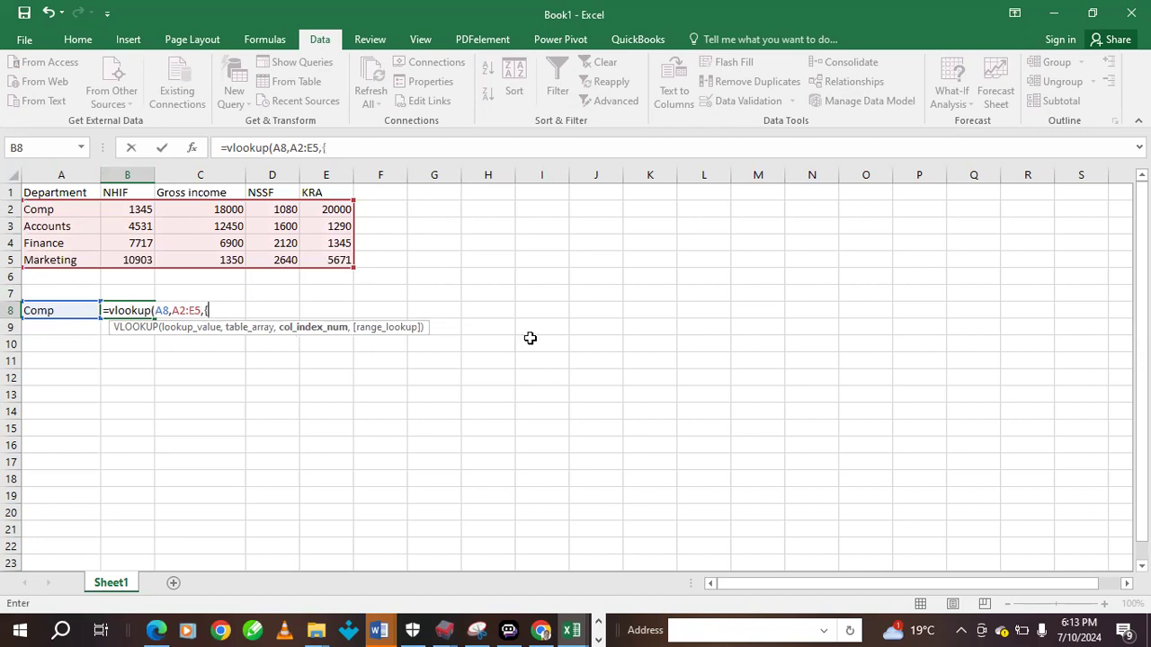
text({2,3,4,5)
text(}})
Lock the table range as $A$2:$E$5 and enter the B8 formula
click(194, 310)
text($)
click(186, 310)
text($:)
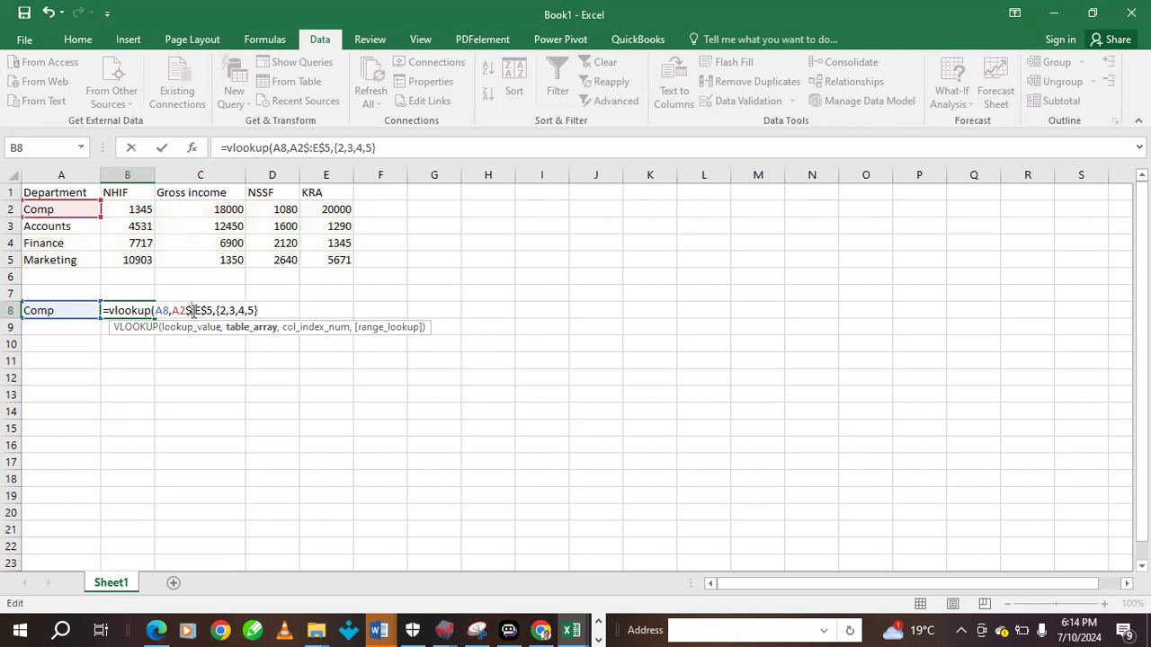
text($)
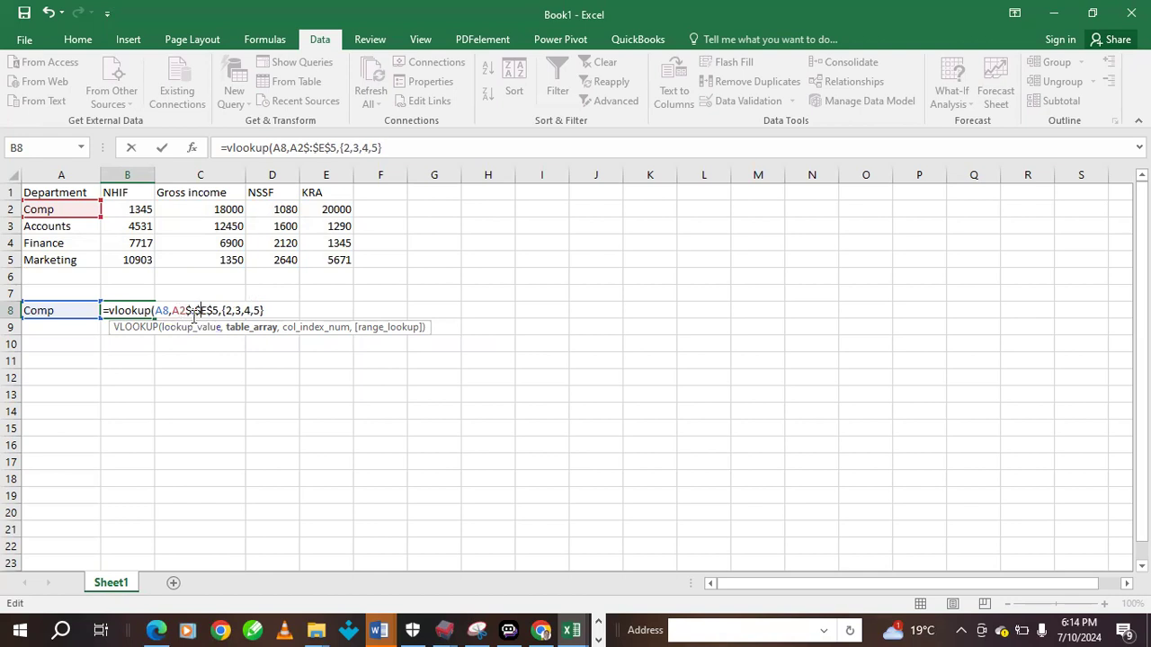
key(Left)
key(Left)
key(BackSpace)
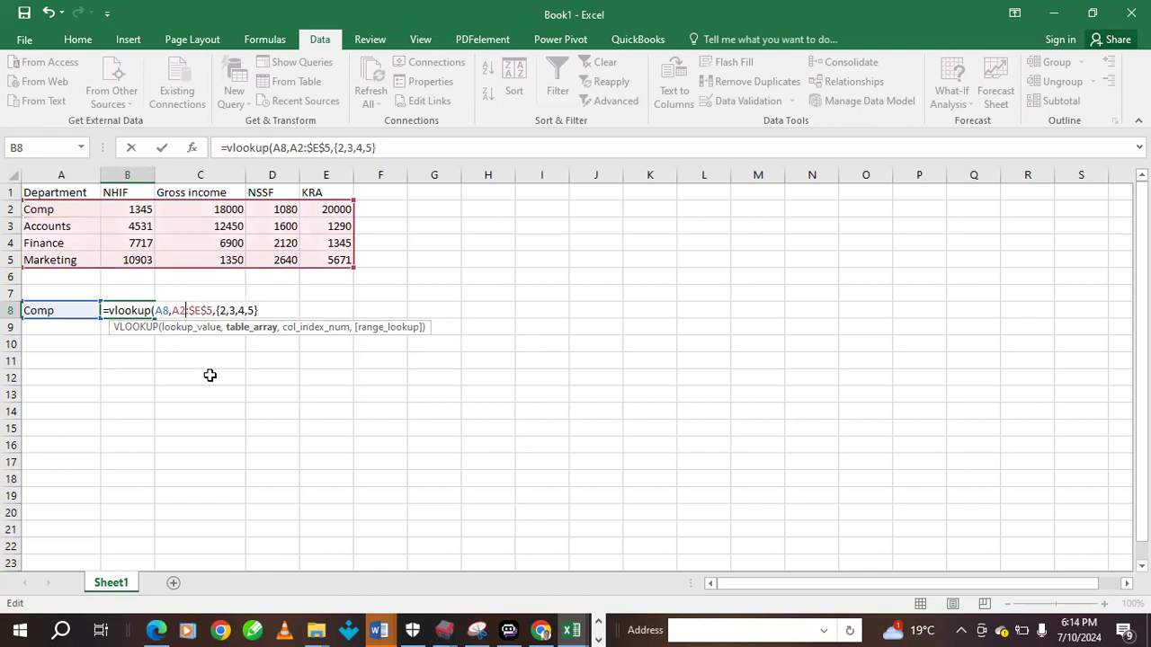
click(153, 310)
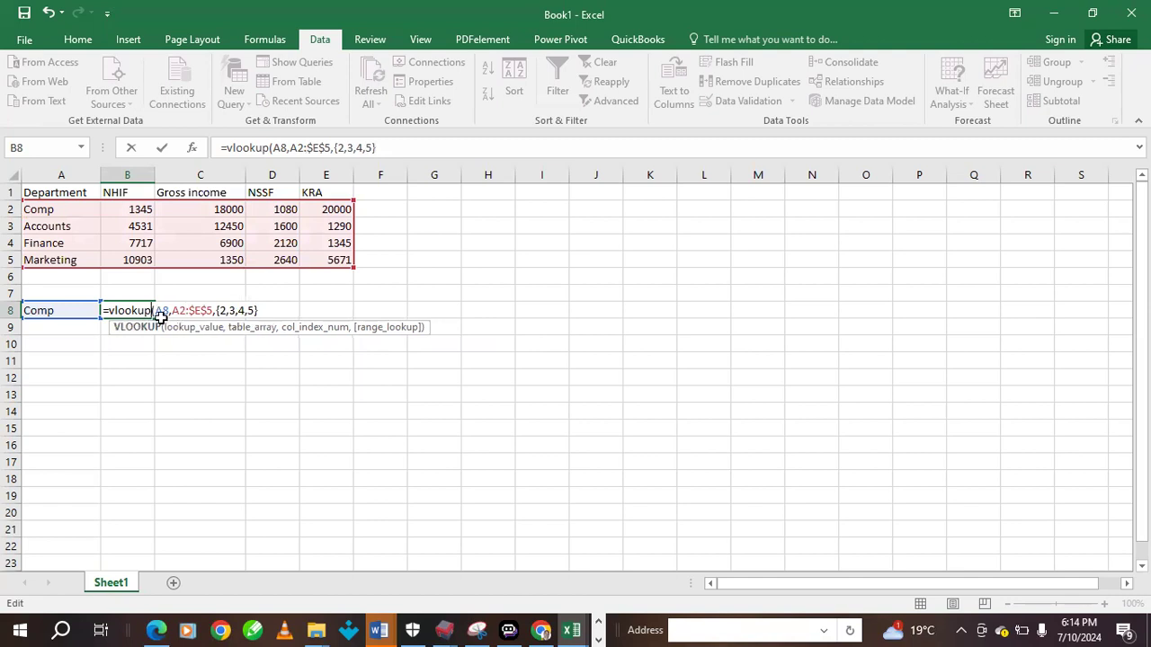
click(158, 310)
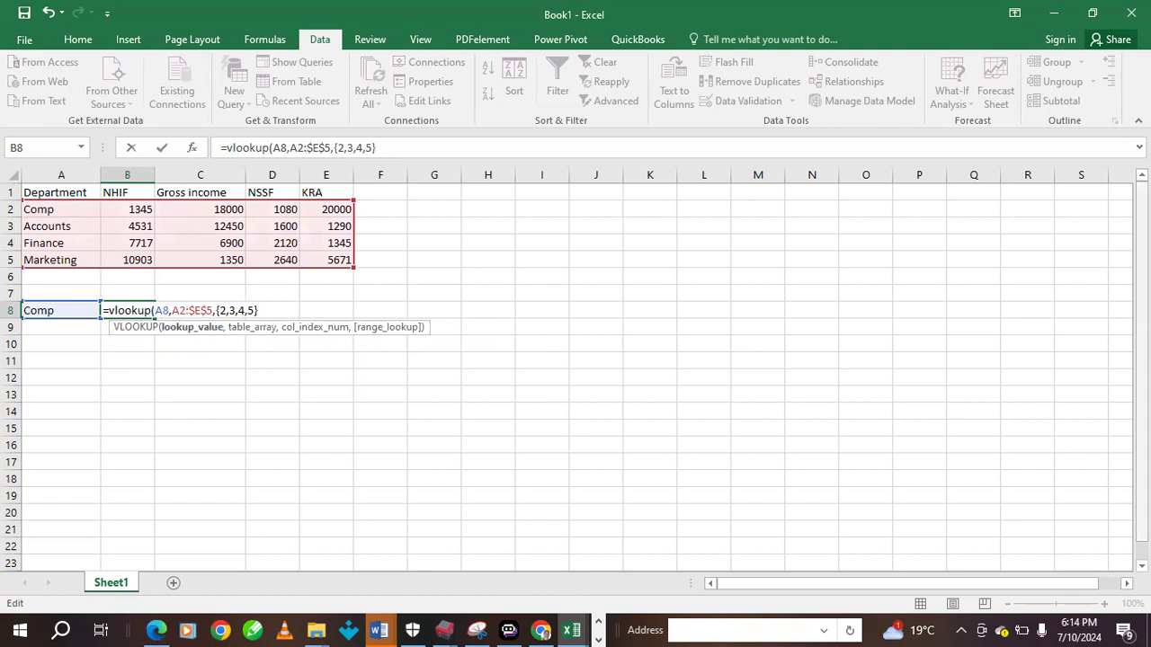
click(172, 310)
text($A)
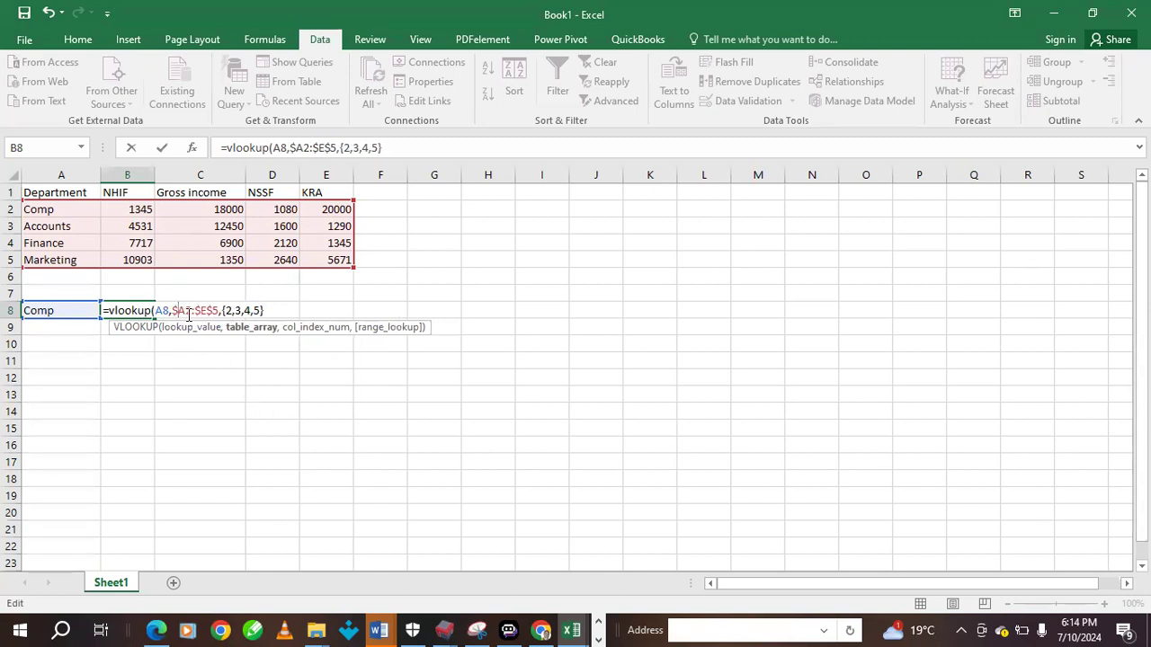
text($)
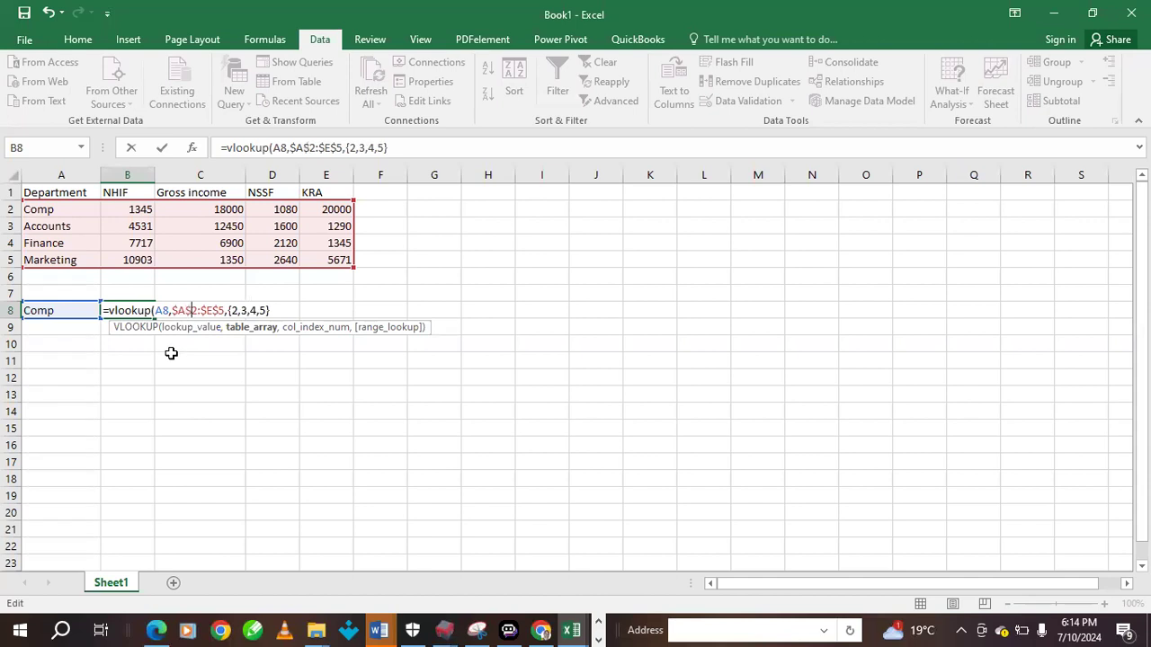
key(Return)
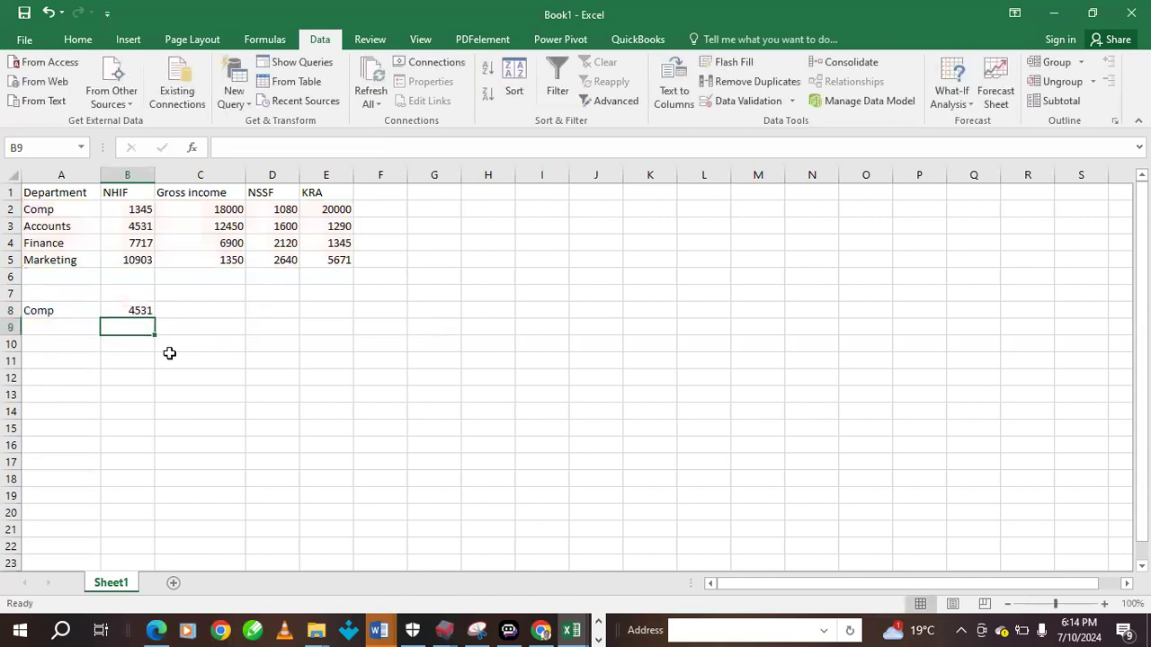
Change the lookup value to $A$8 so B8 shows 4531
double_click(135, 310)
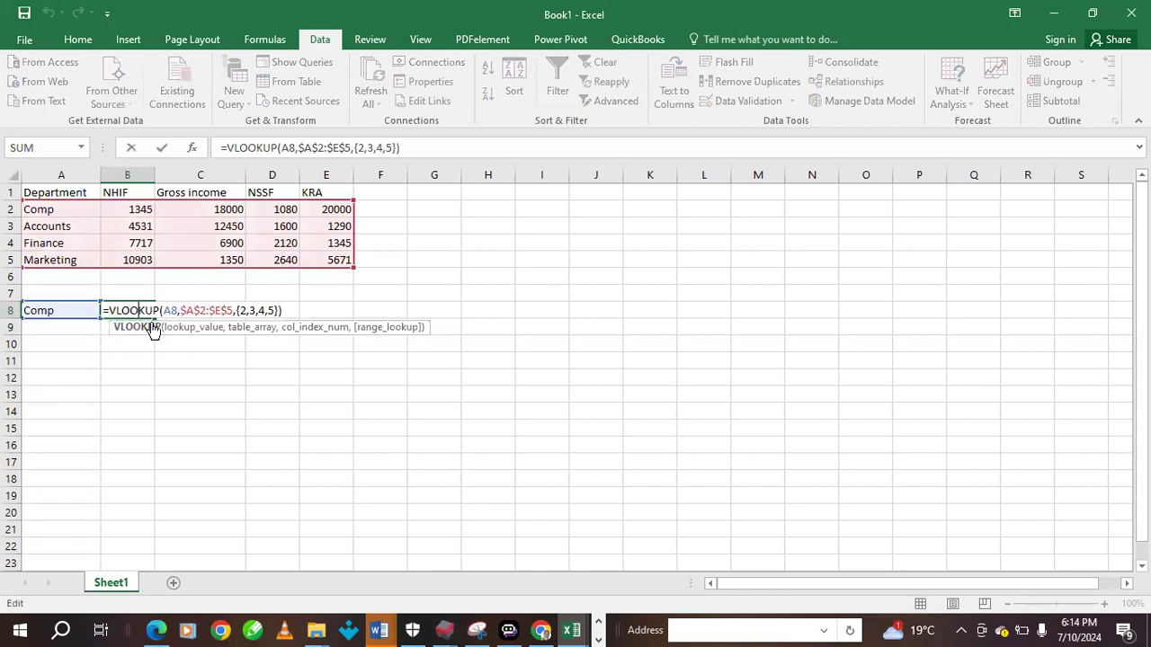
click(169, 310)
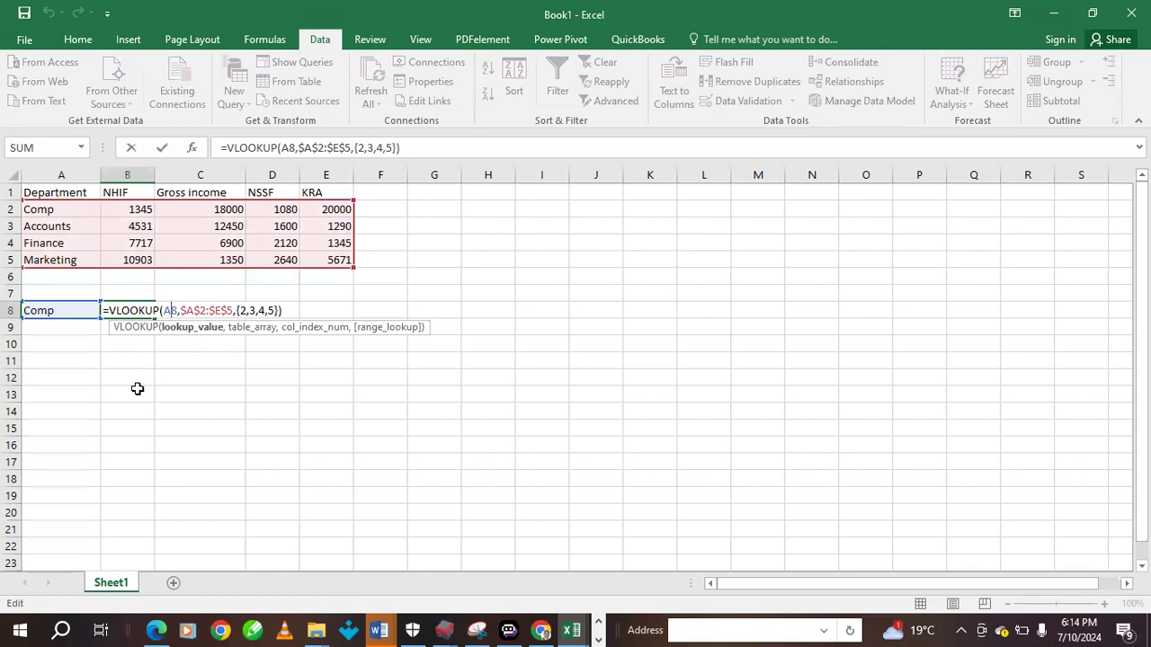
text($)
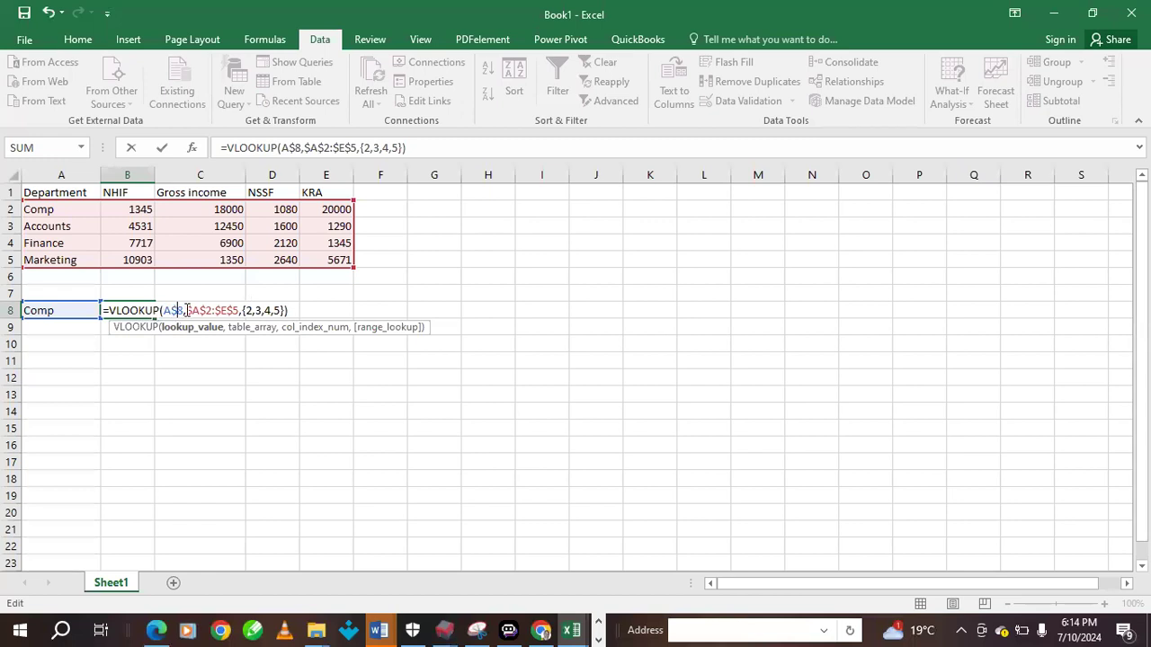
key(Left)
key(Left)
text($)
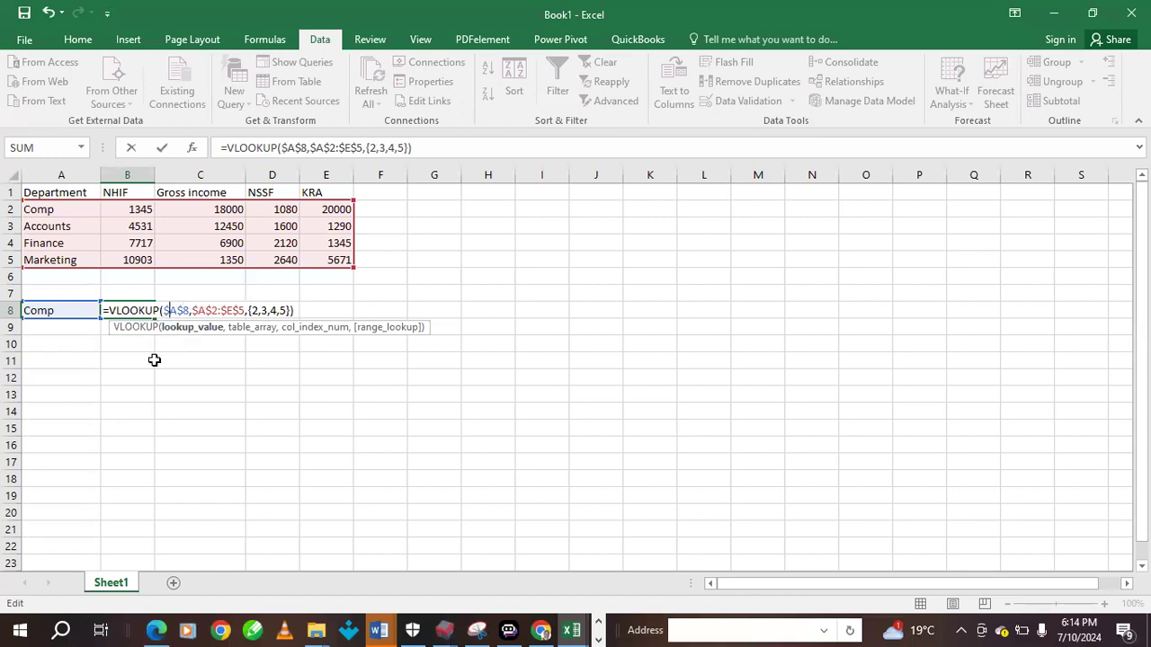
key(Return)
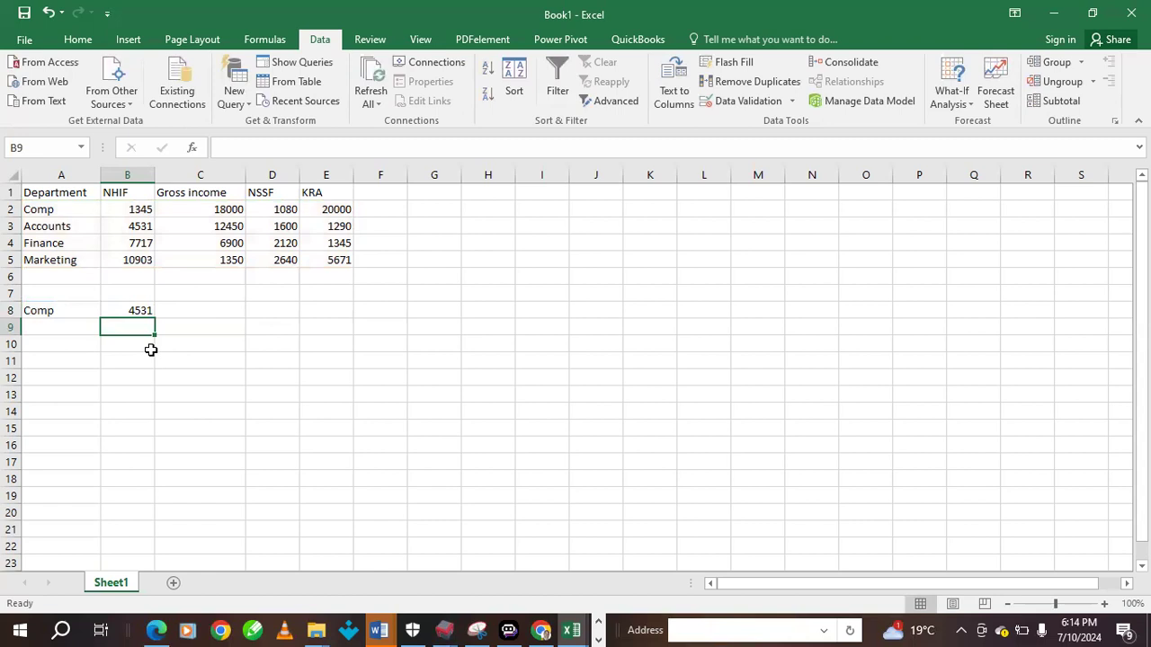
Set A8 to Accounts, then undo a trial fill of B8's formula across row 8
click(36, 311)
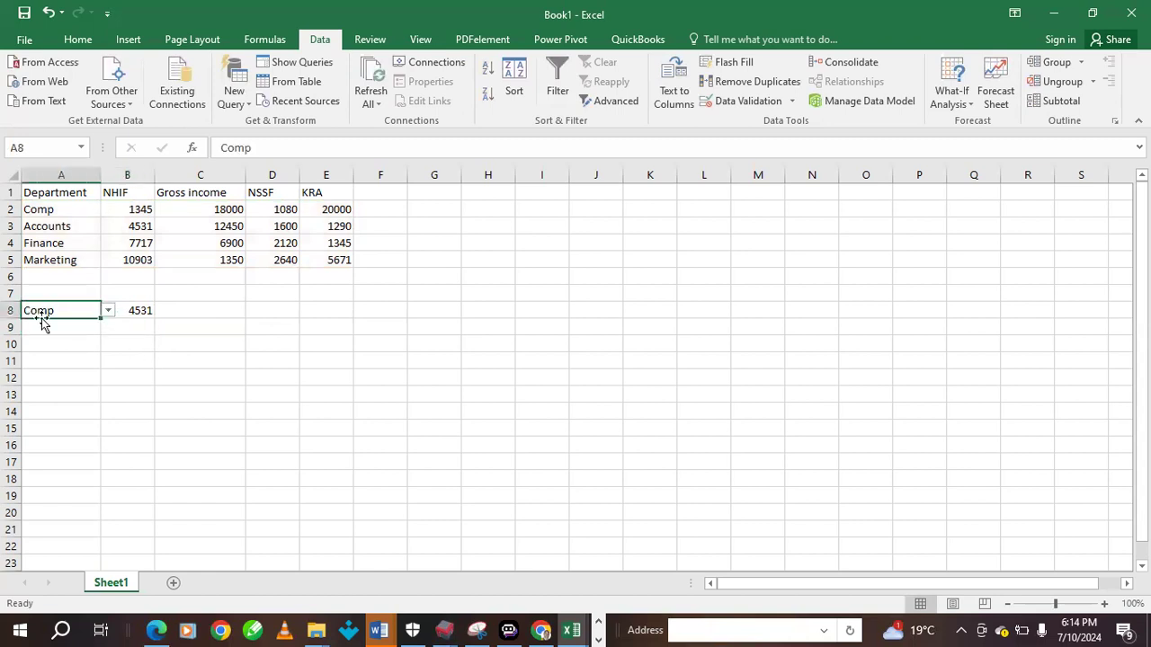
click(107, 310)
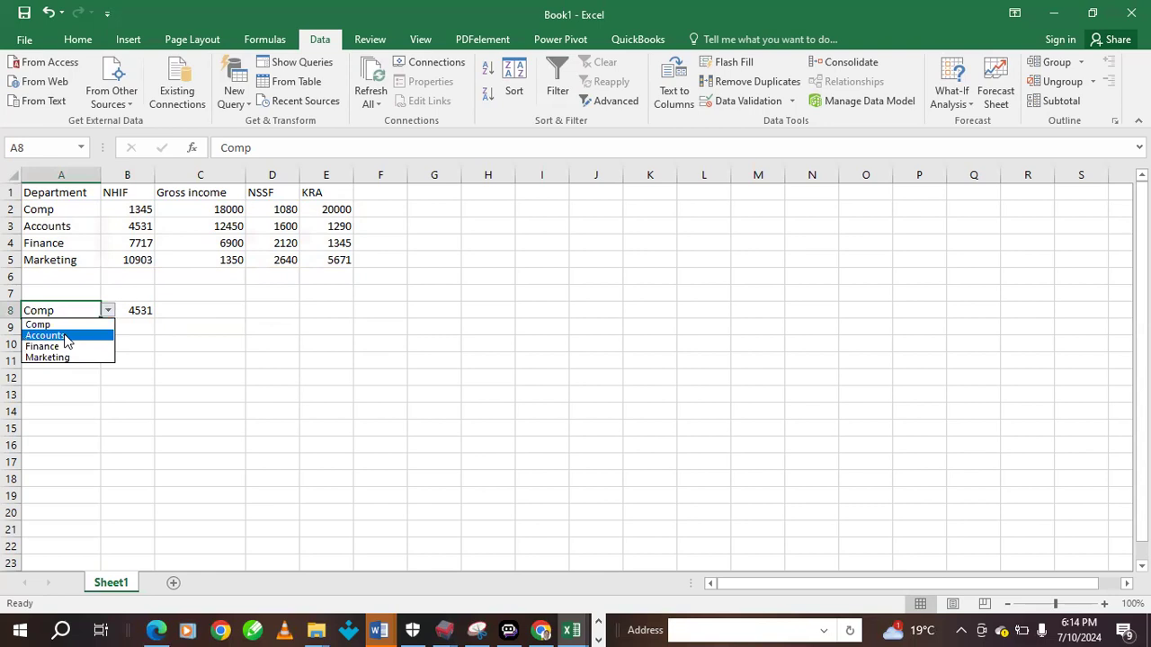
click(61, 334)
click(140, 311)
drag(154, 317, 390, 321)
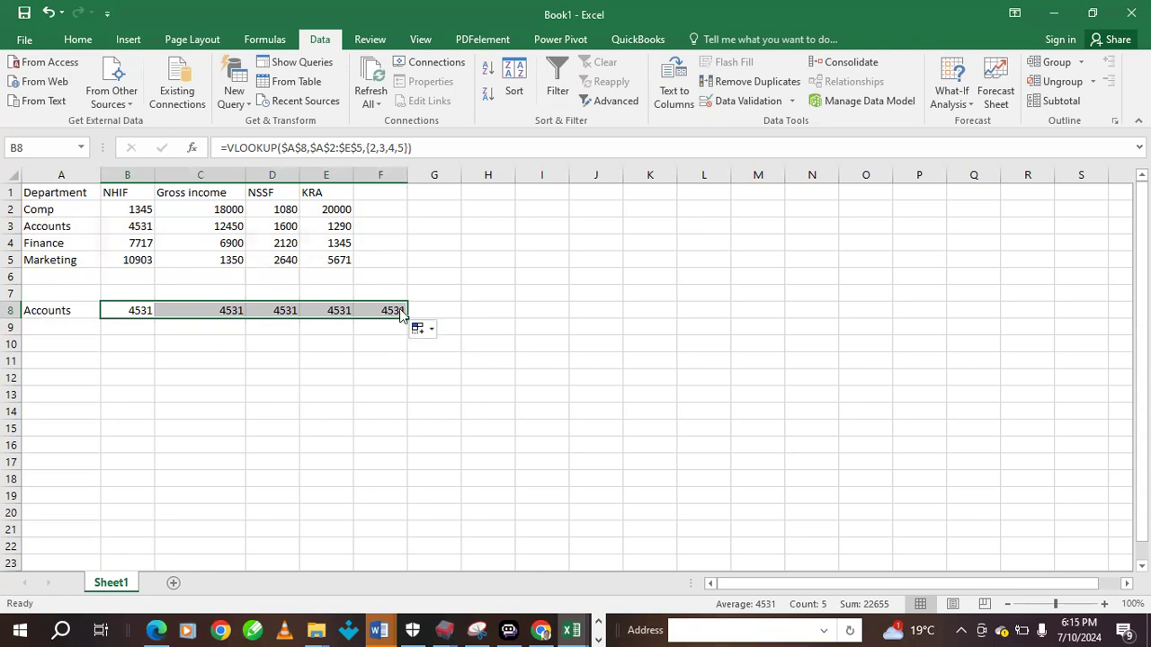
key(ctrl+z)
click(488, 318)
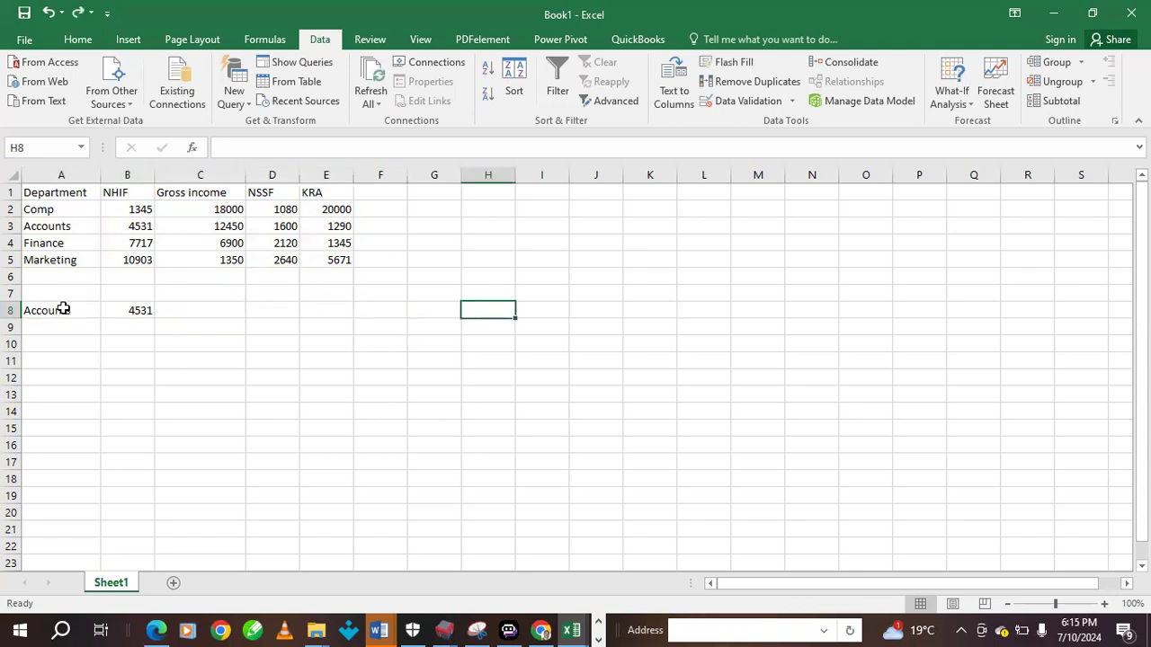
Make B8's lookup value a relative A8 and copy the formula across to E8
click(63, 309)
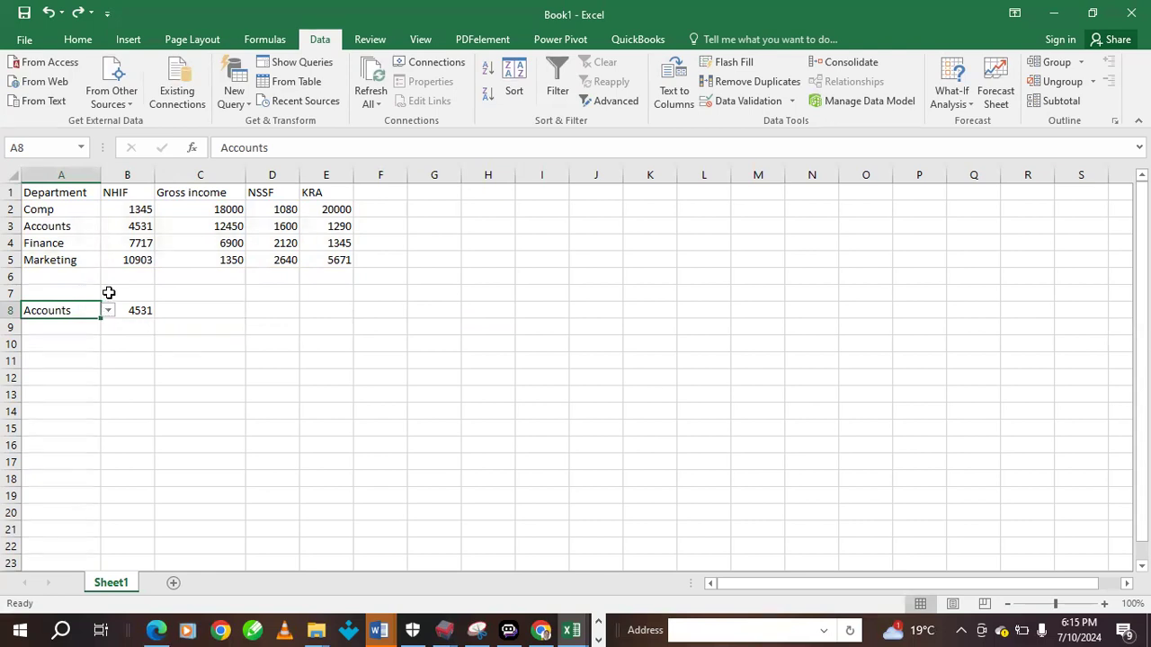
click(145, 312)
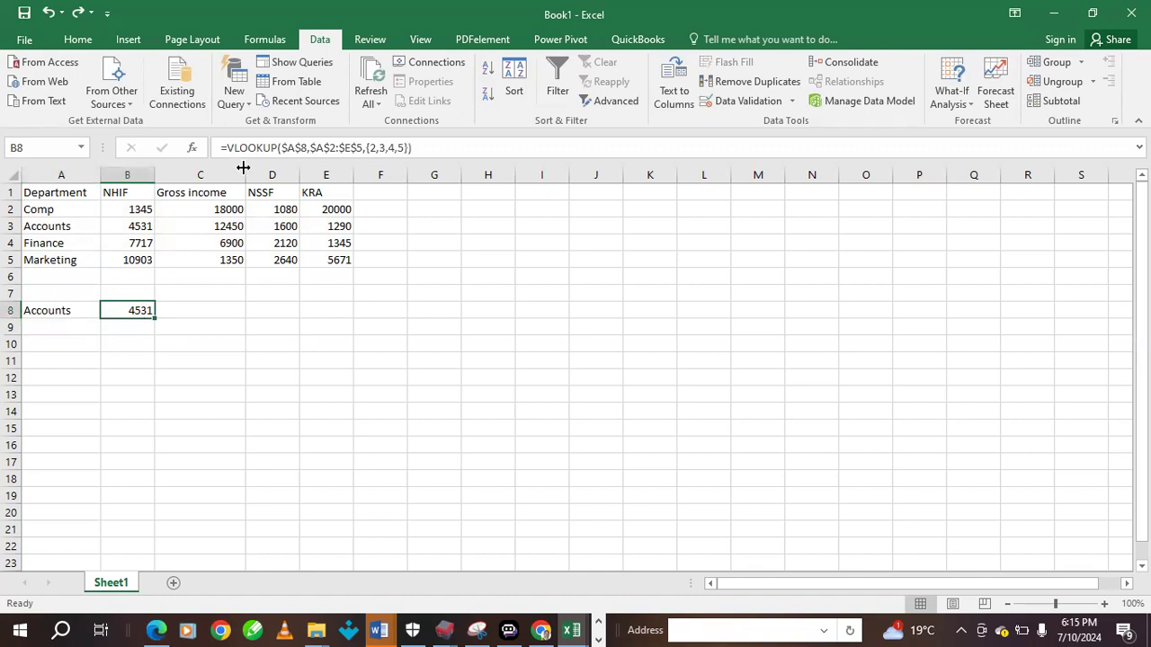
click(293, 149)
key(BackSpace)
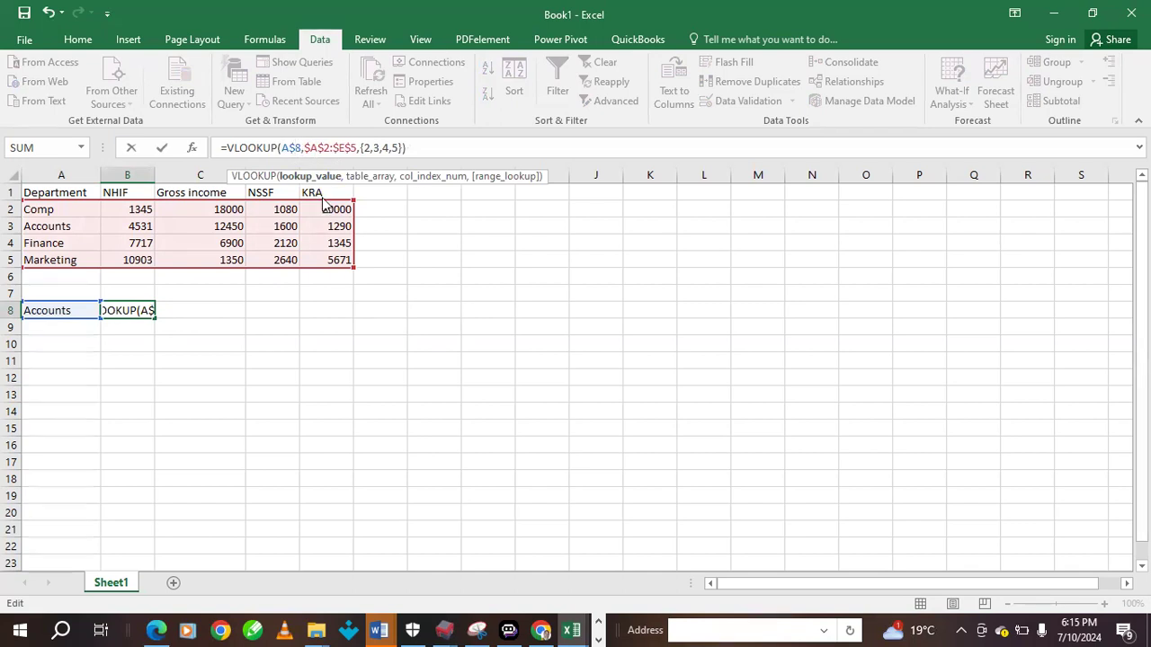
key(Right)
key(Delete)
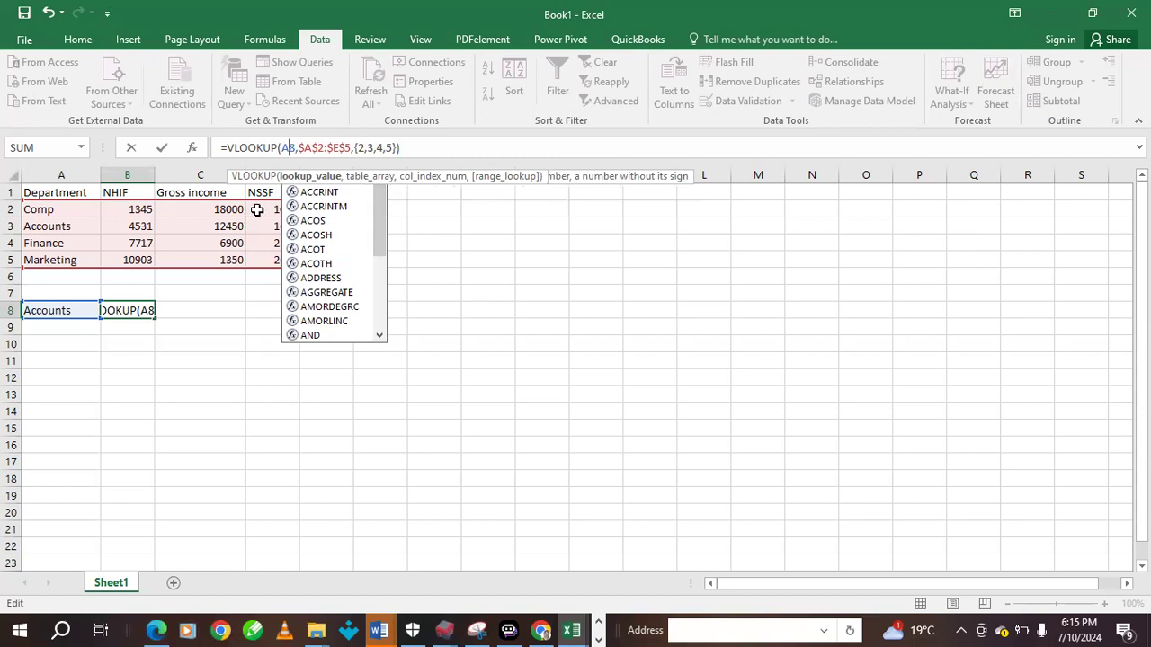
key(Return)
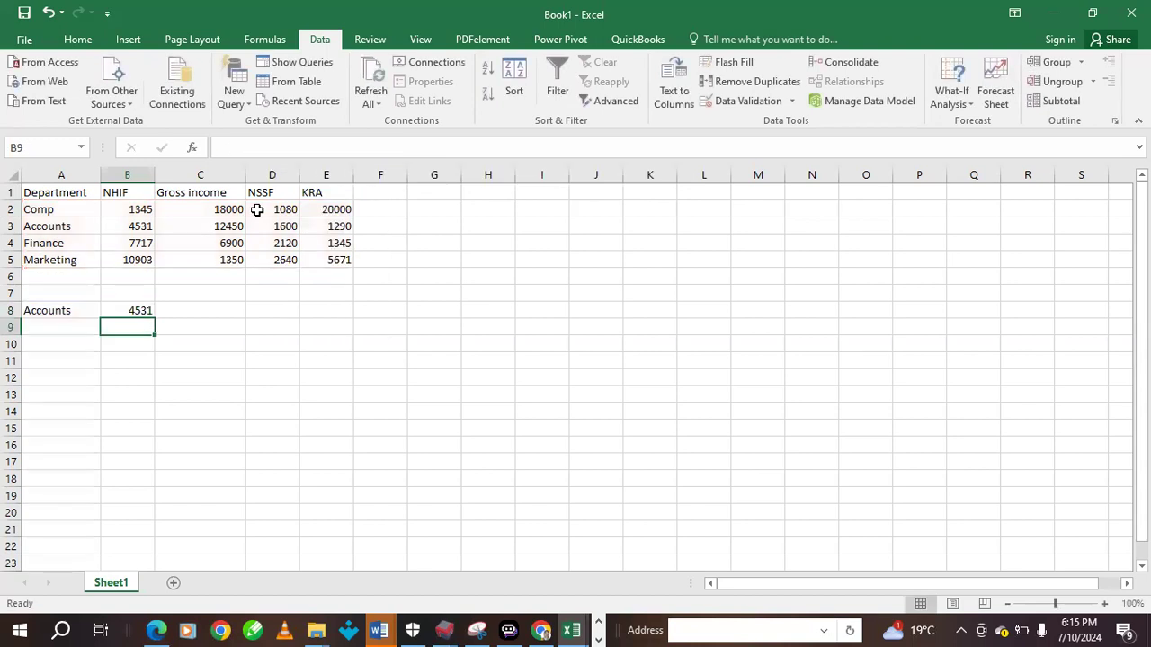
click(126, 310)
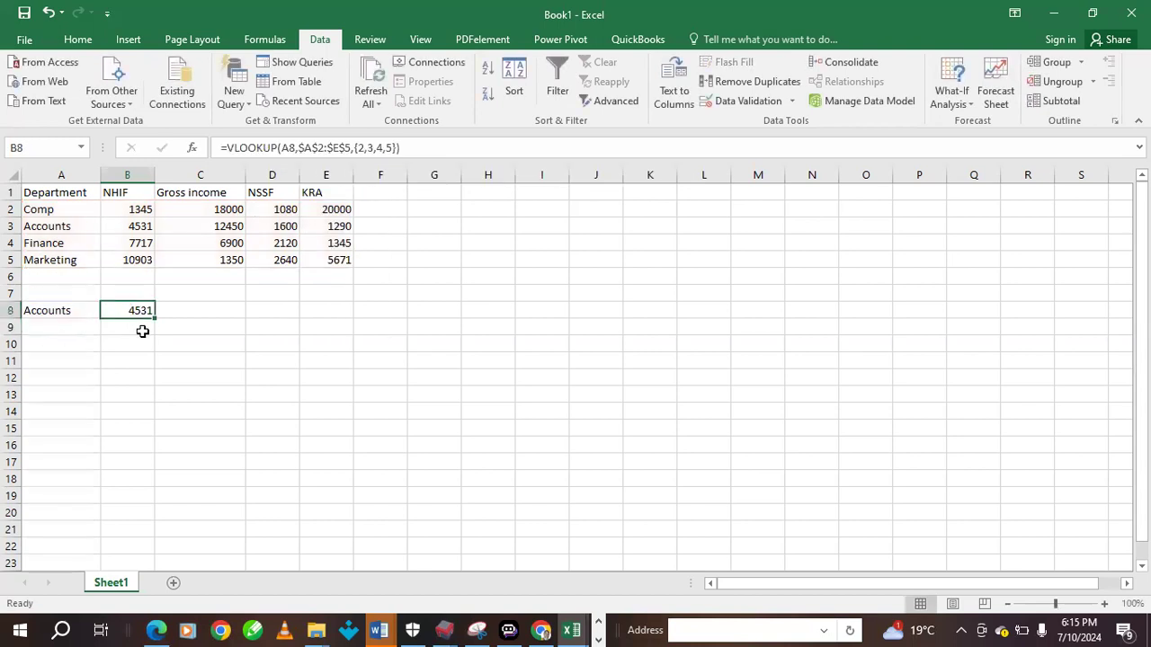
drag(154, 319, 375, 324)
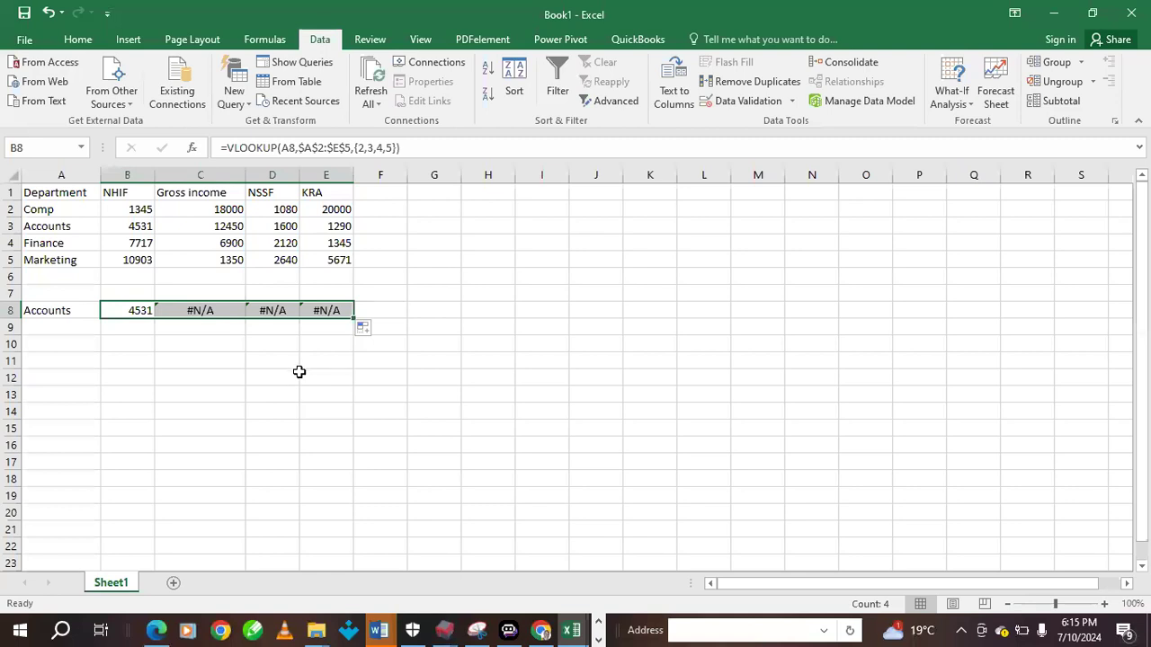
click(297, 371)
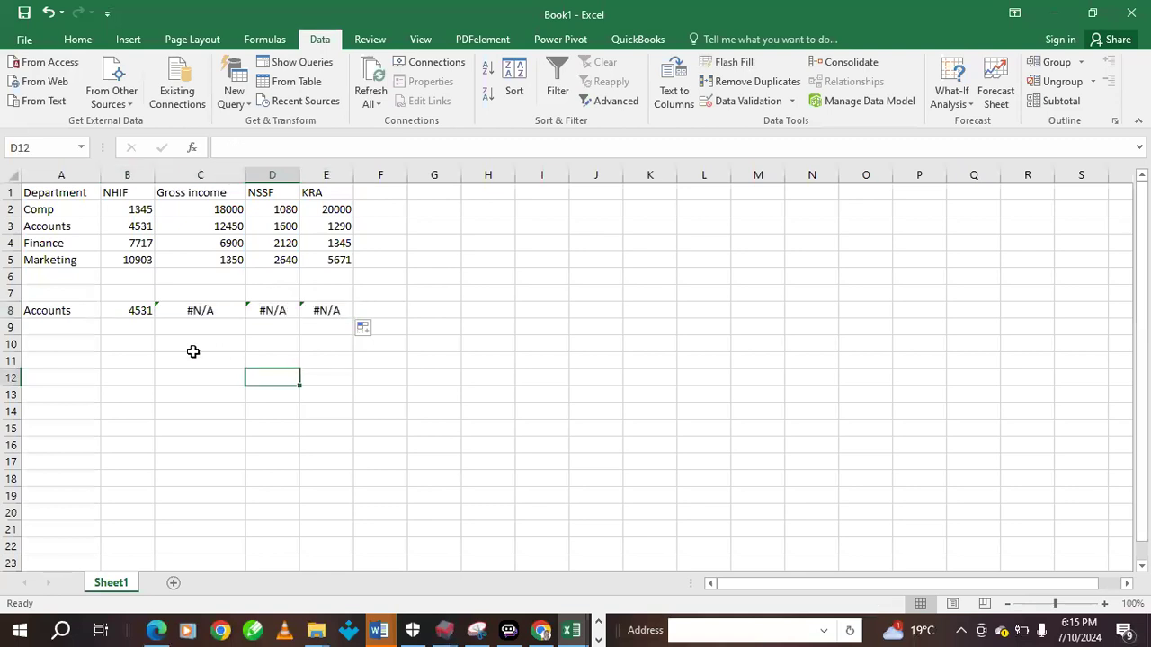
click(130, 310)
drag(154, 319, 347, 317)
click(90, 325)
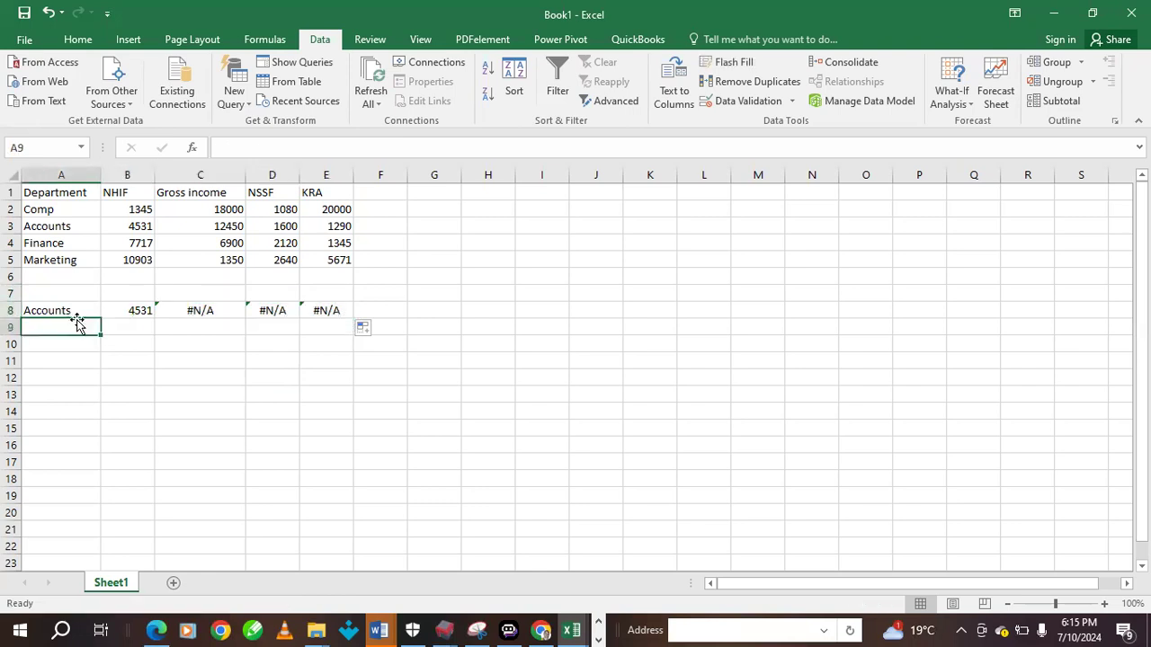
click(541, 630)
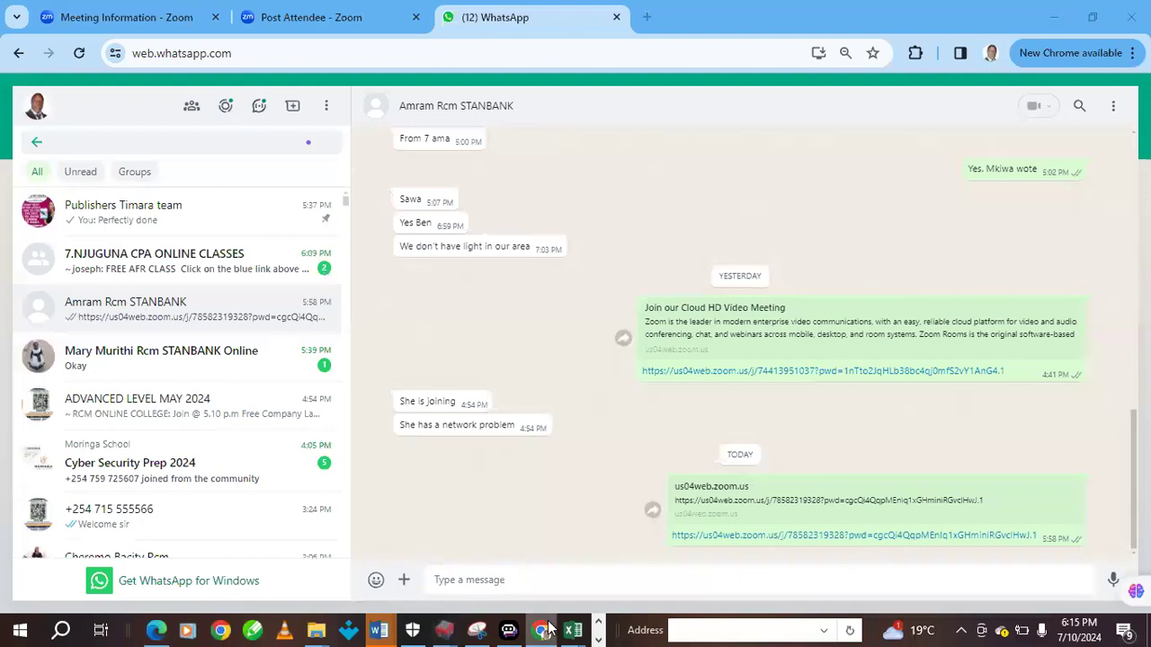
click(544, 629)
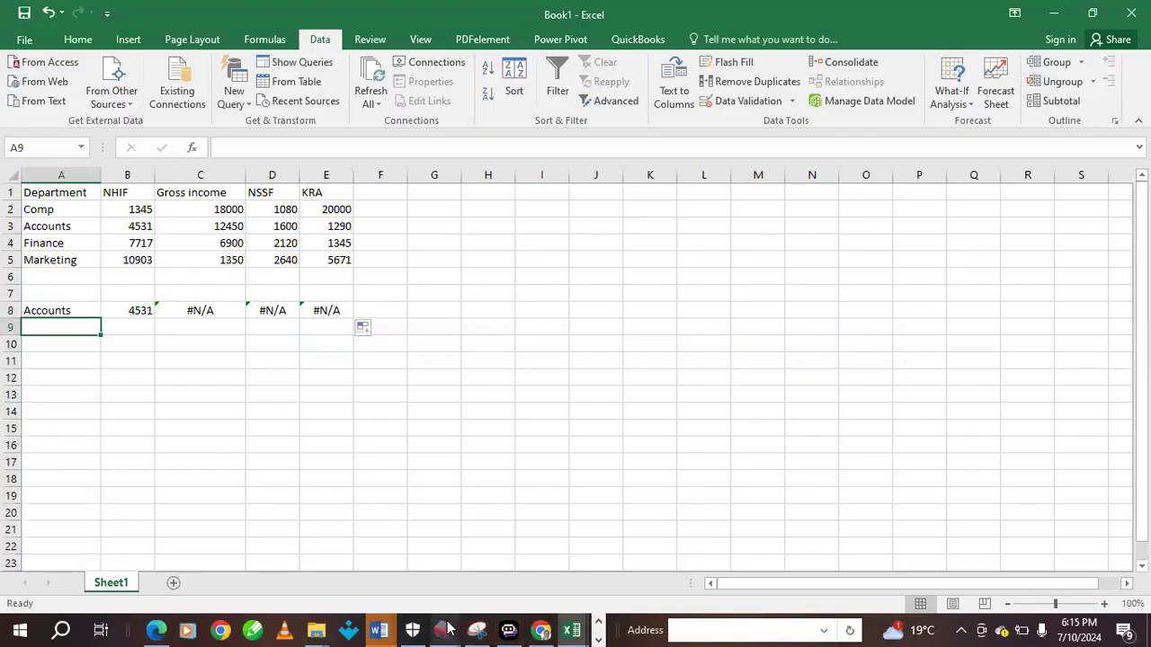
click(599, 636)
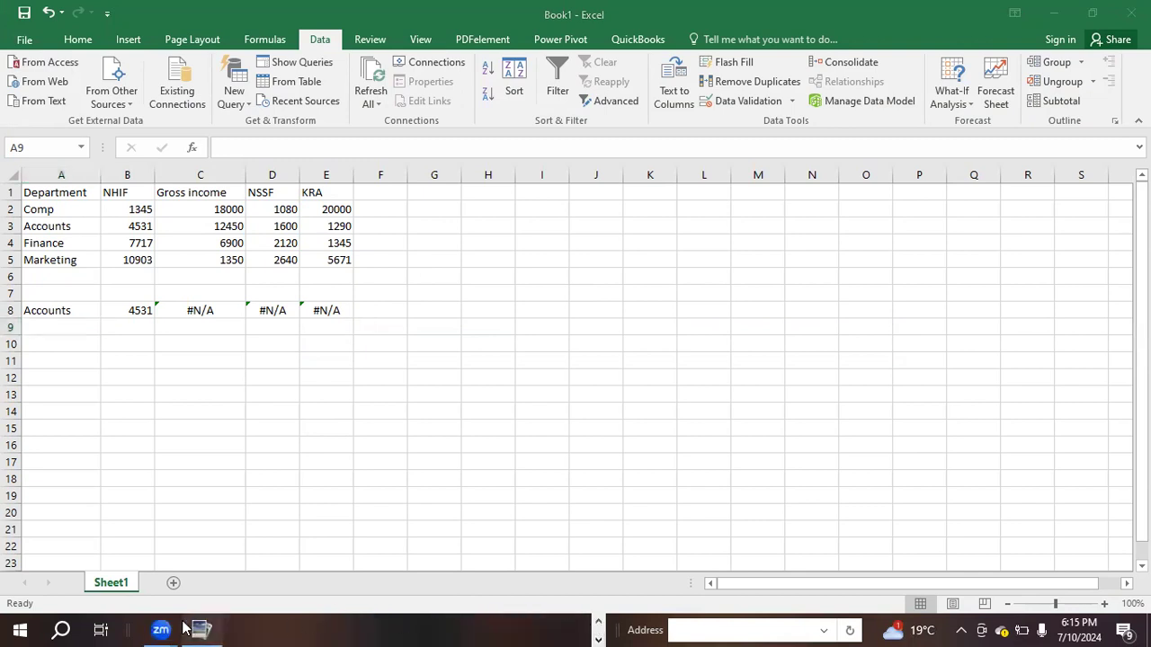
click(598, 620)
mouse_move(570, 627)
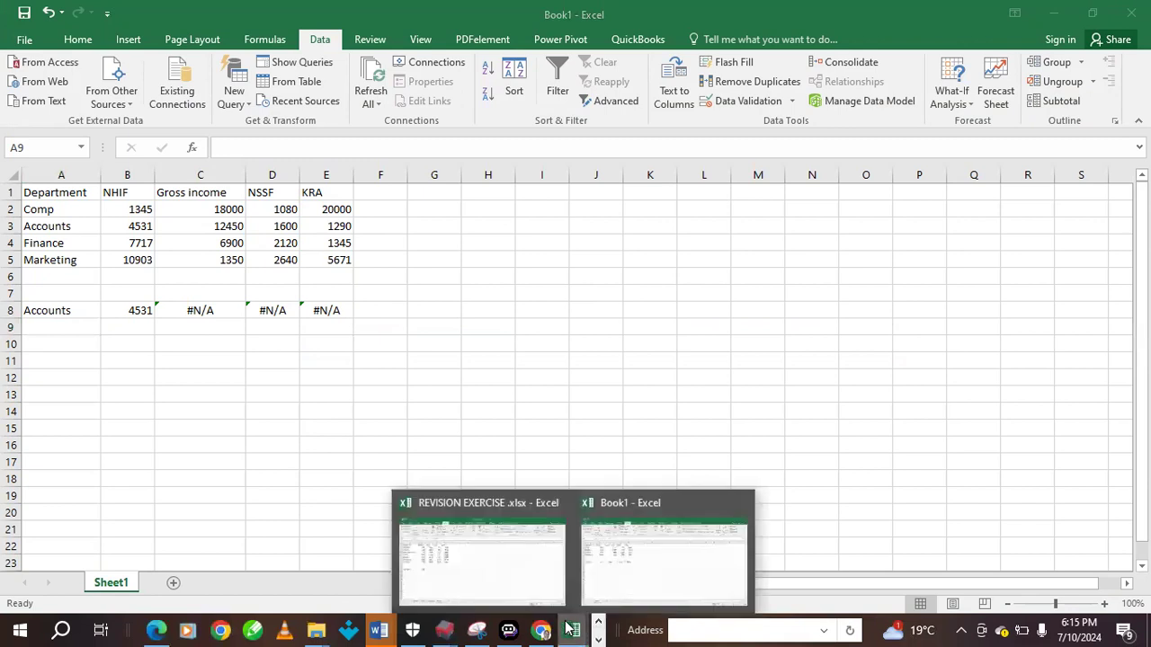
Copy the VLOOKUP formula from B12 on Sheet3 of the REVISION EXERCISE workbook
click(479, 578)
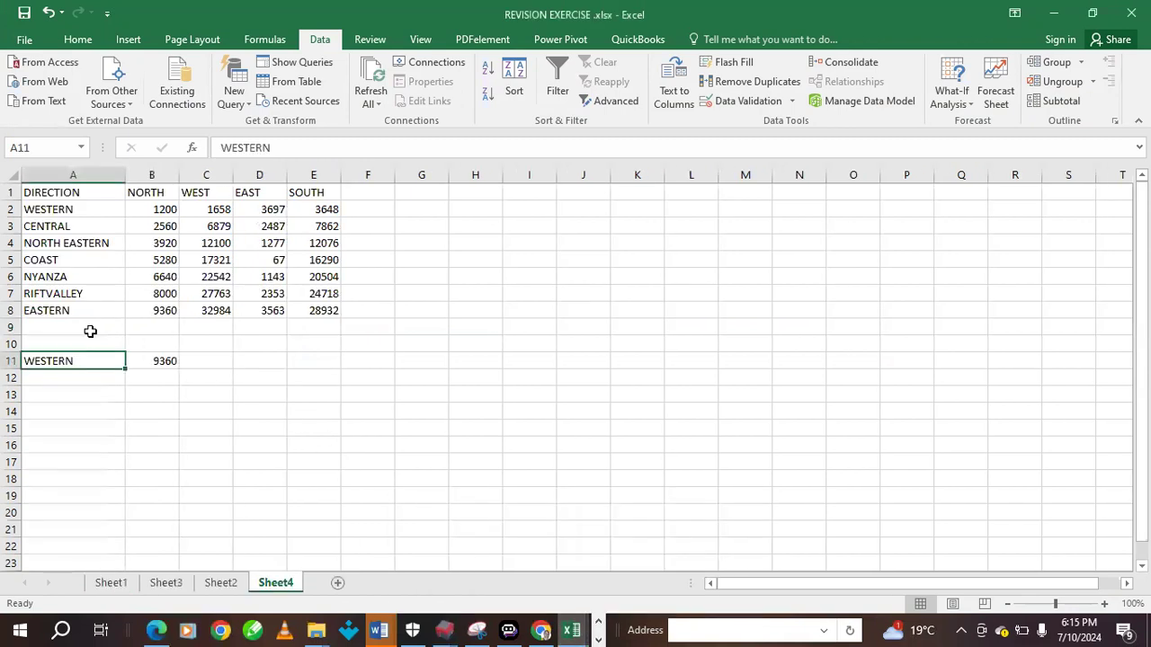
click(104, 583)
click(166, 582)
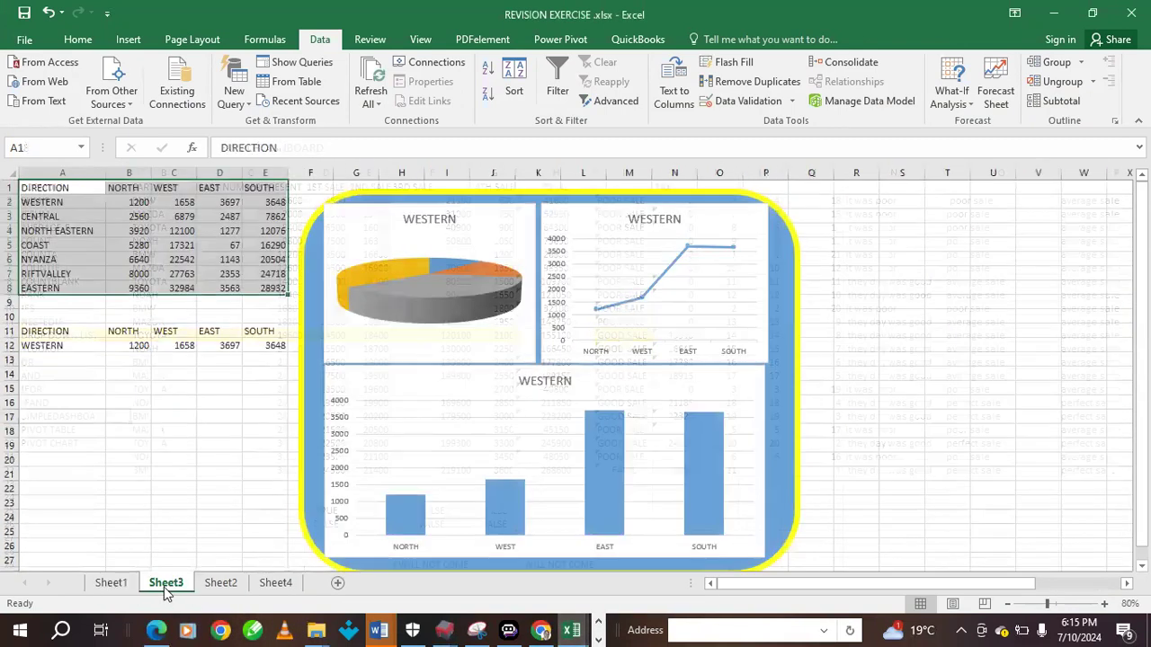
click(117, 343)
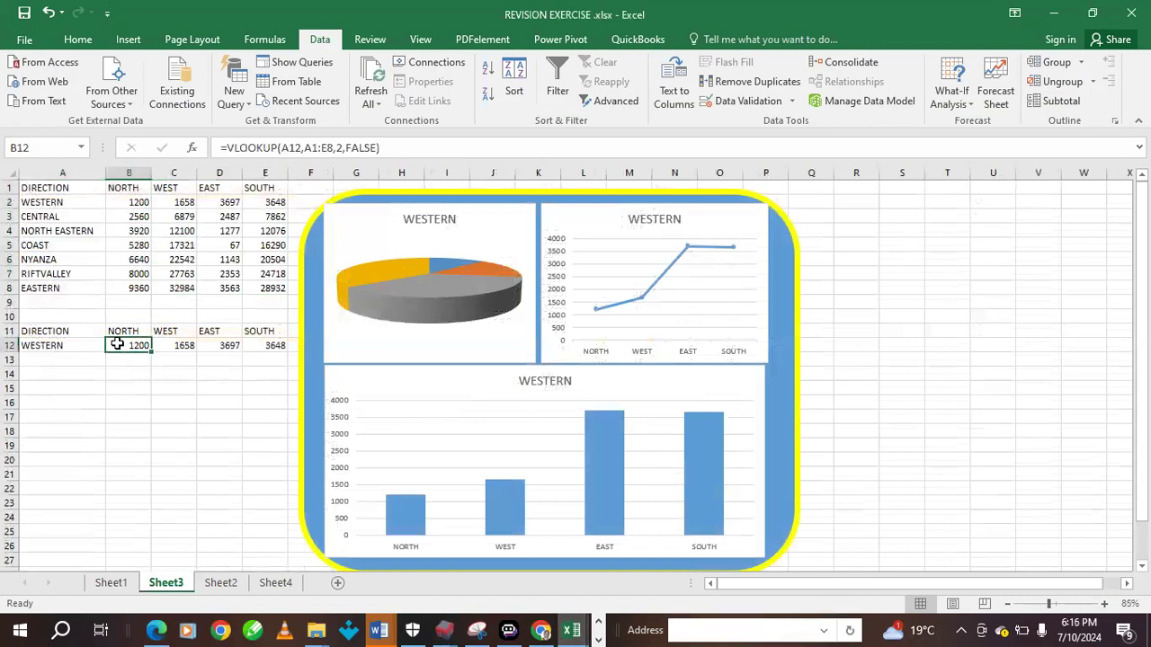
drag(401, 148, 205, 148)
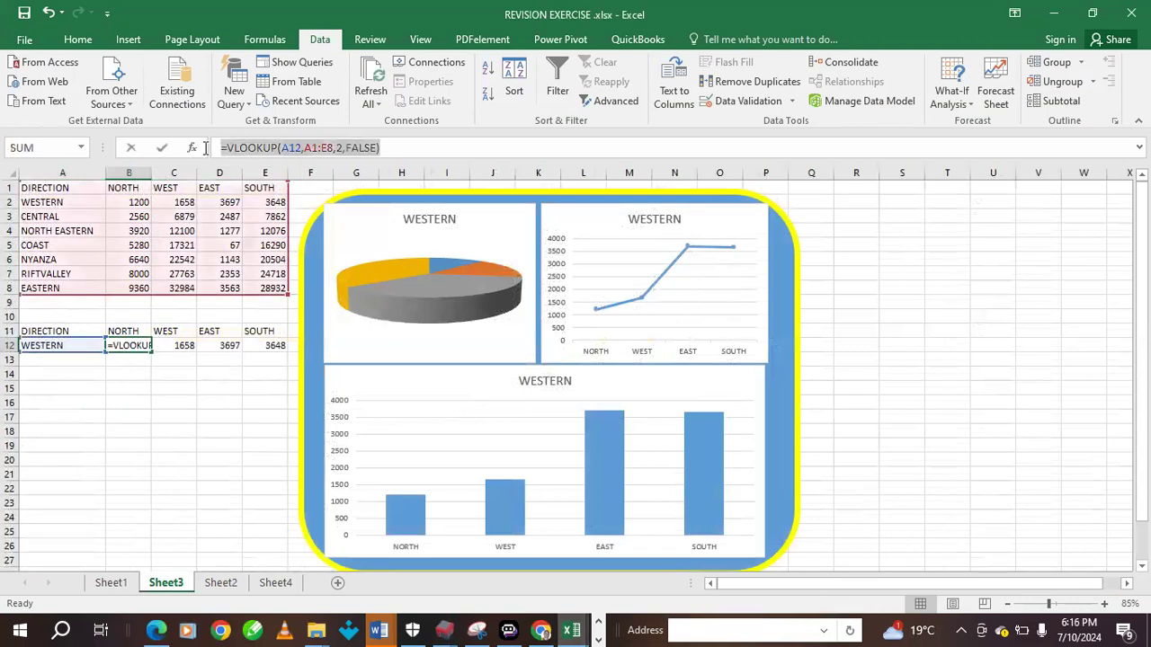
key(ctrl+c)
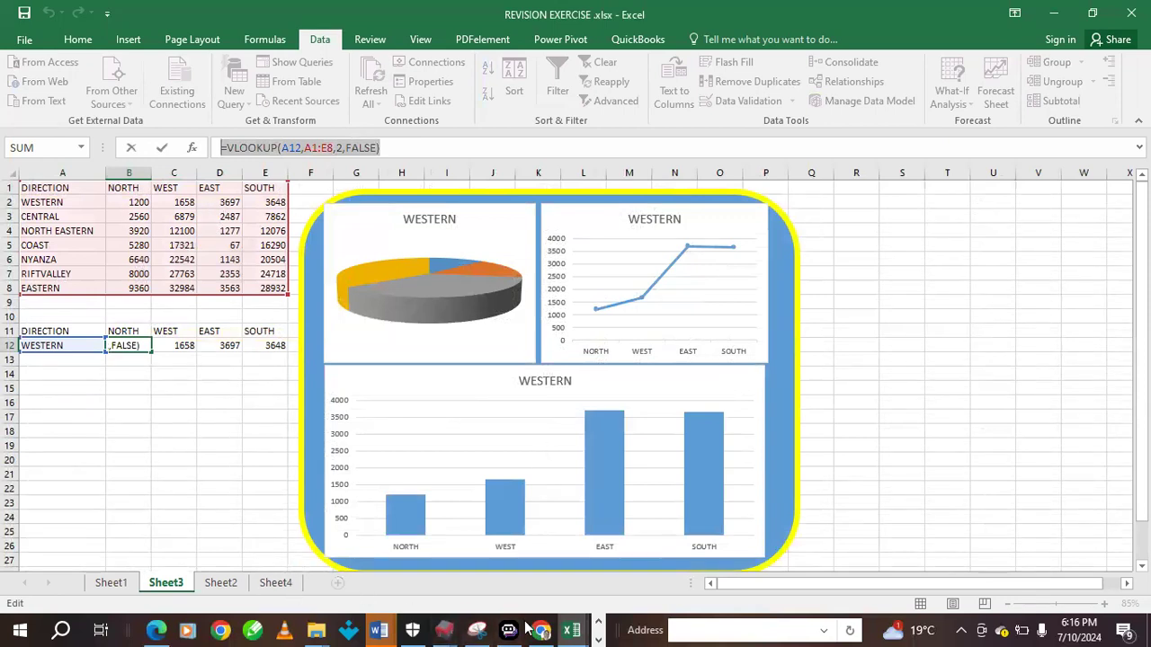
Return to Book1 and clear the lookup results in B8:F8
click(600, 629)
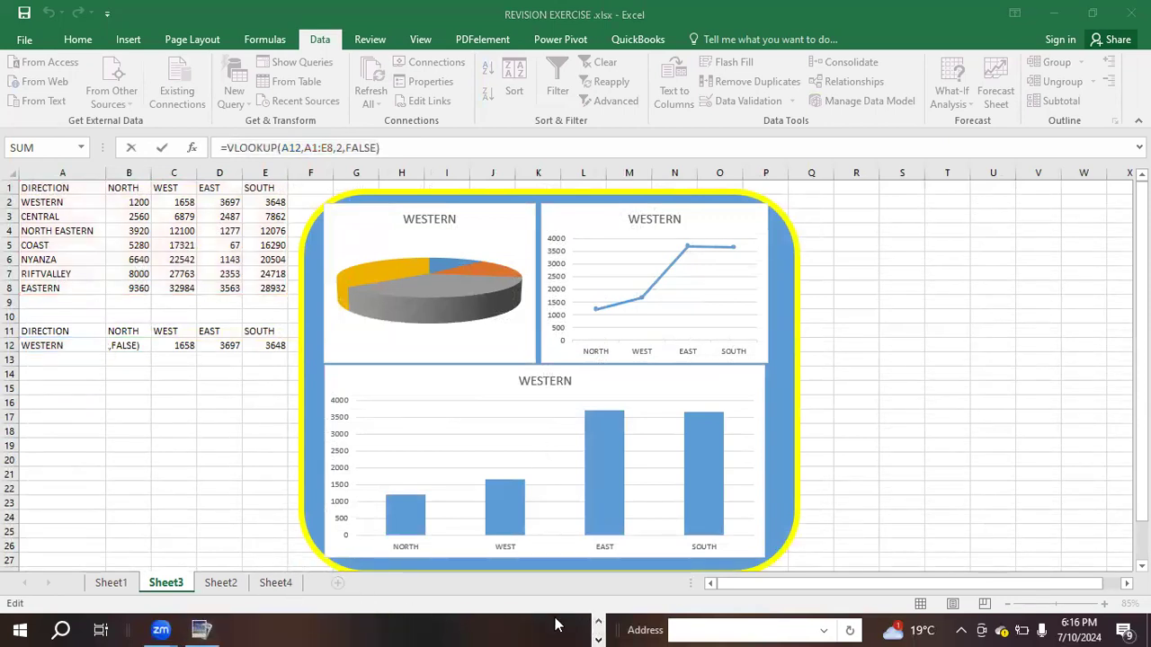
click(601, 625)
mouse_move(572, 629)
click(672, 597)
drag(149, 309, 342, 309)
key(Delete)
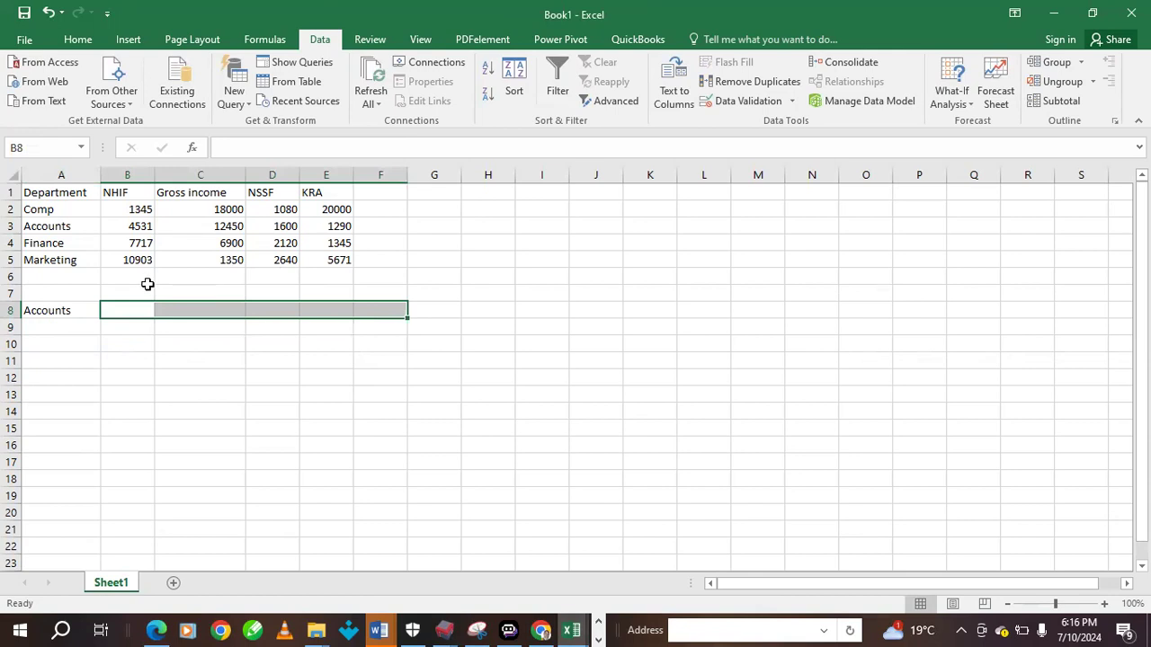
Paste the reference VLOOKUP into B8 to check it, then delete it, leaving B8 empty
click(125, 311)
double_click(127, 312)
key(ctrl+v)
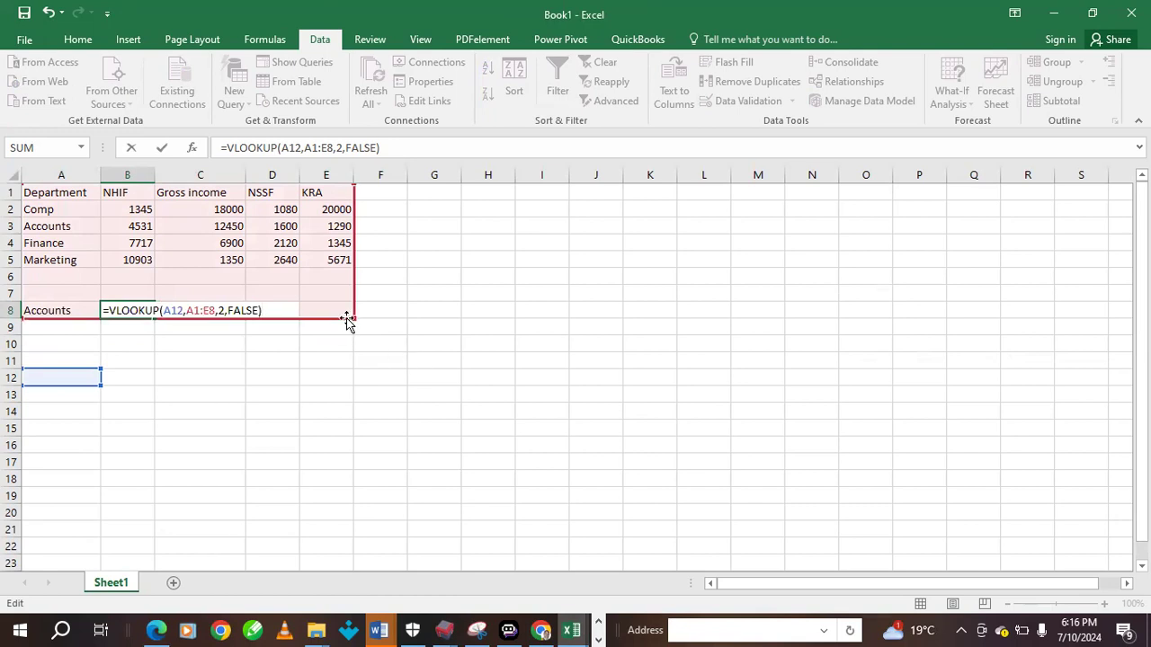
click(156, 310)
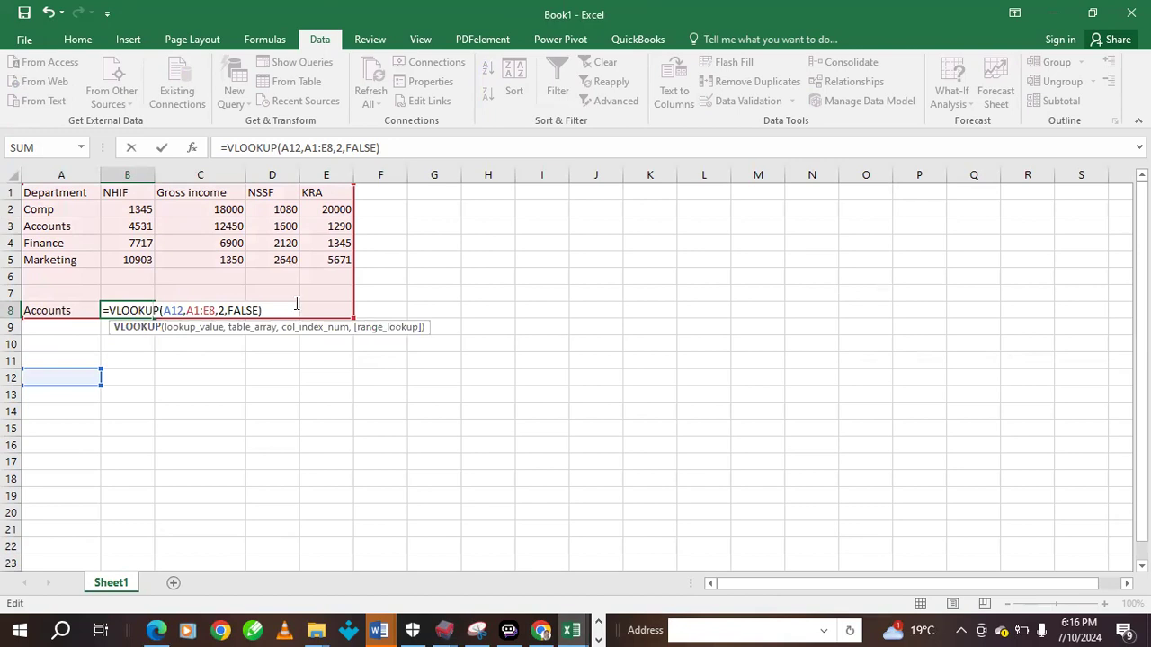
drag(262, 310, 64, 307)
key(Delete)
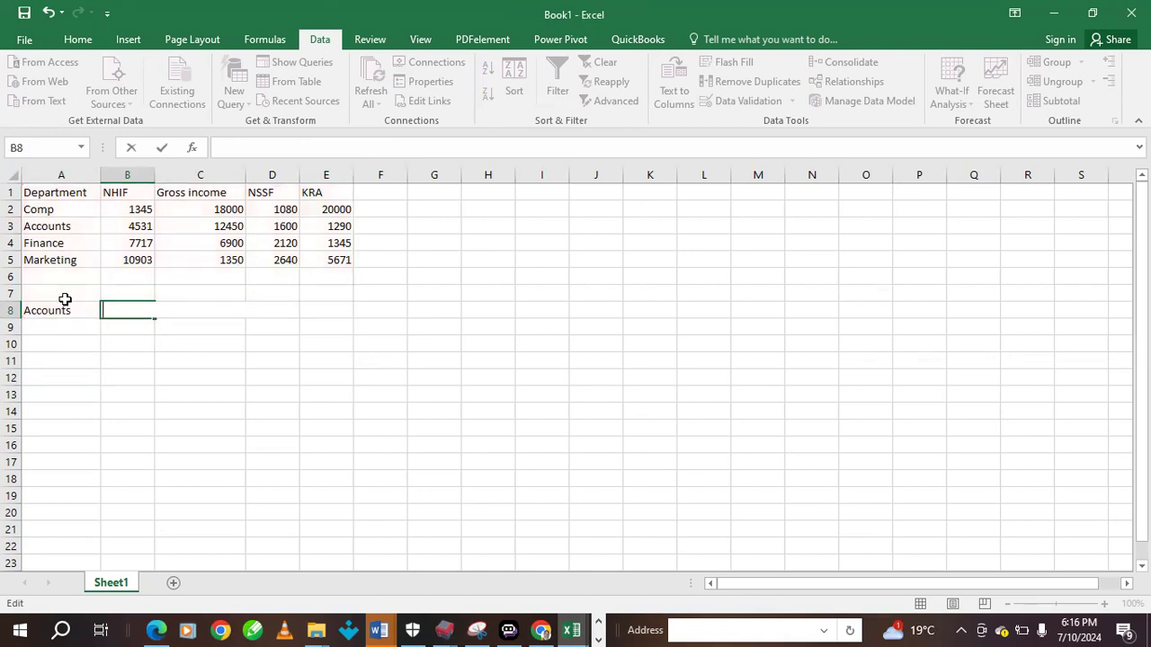
click(229, 410)
click(117, 311)
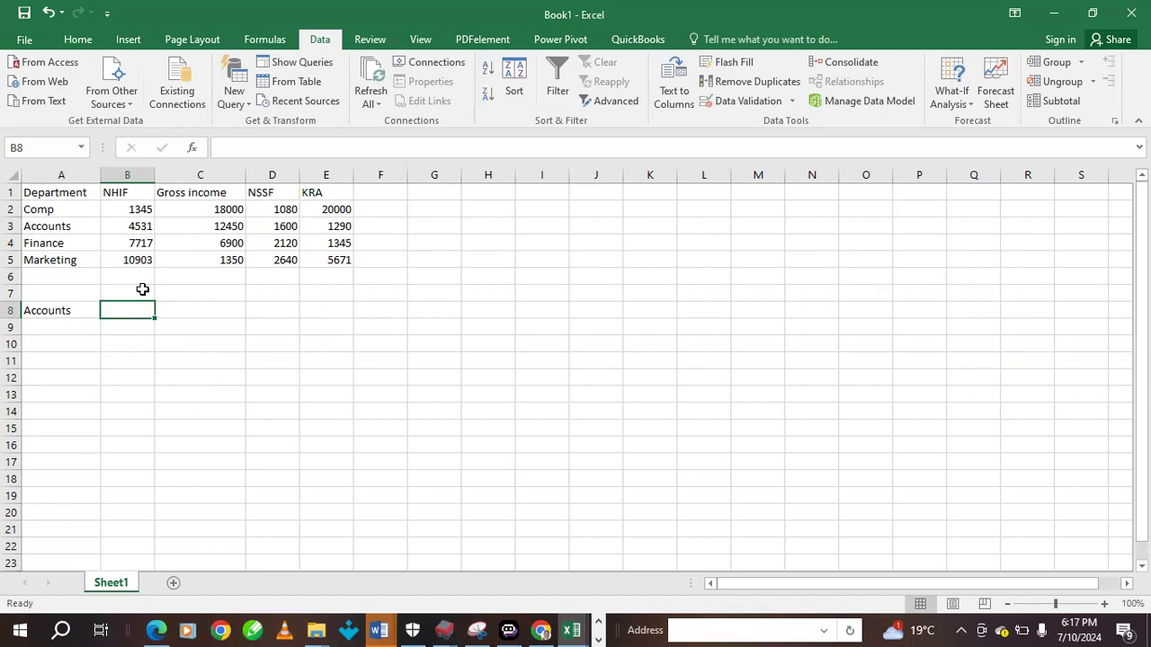
Enter =VLOOKUP(A8,A1:E5,2,FALSE) in B8 so it returns 4531 for Accounts
text(=)
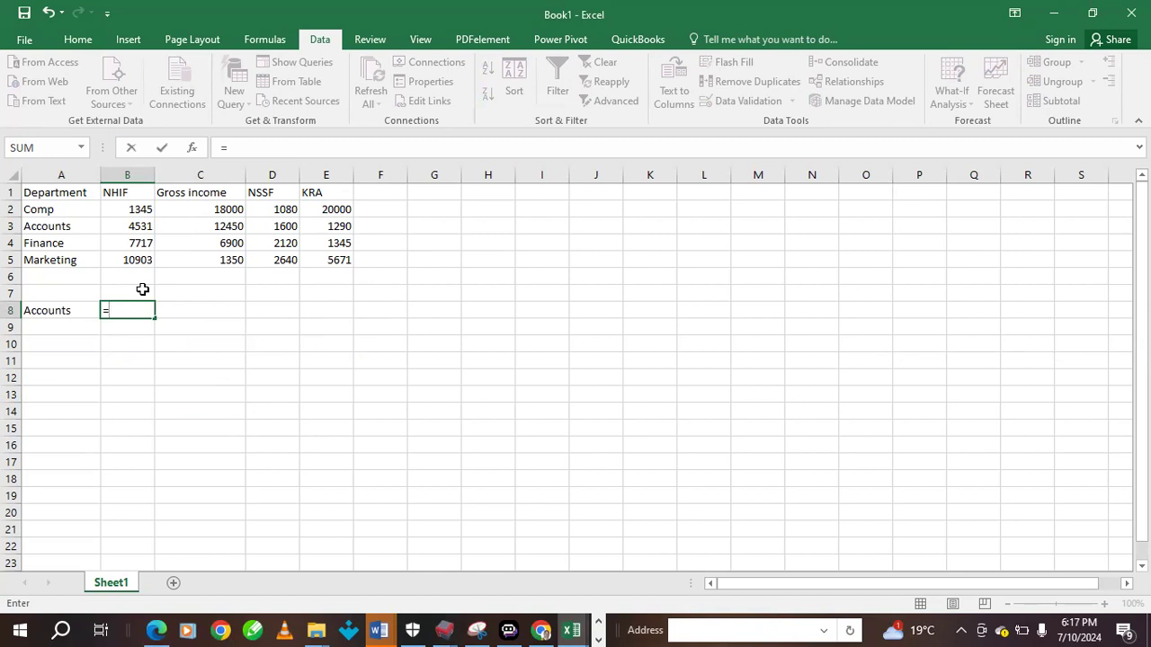
text(vlooku)
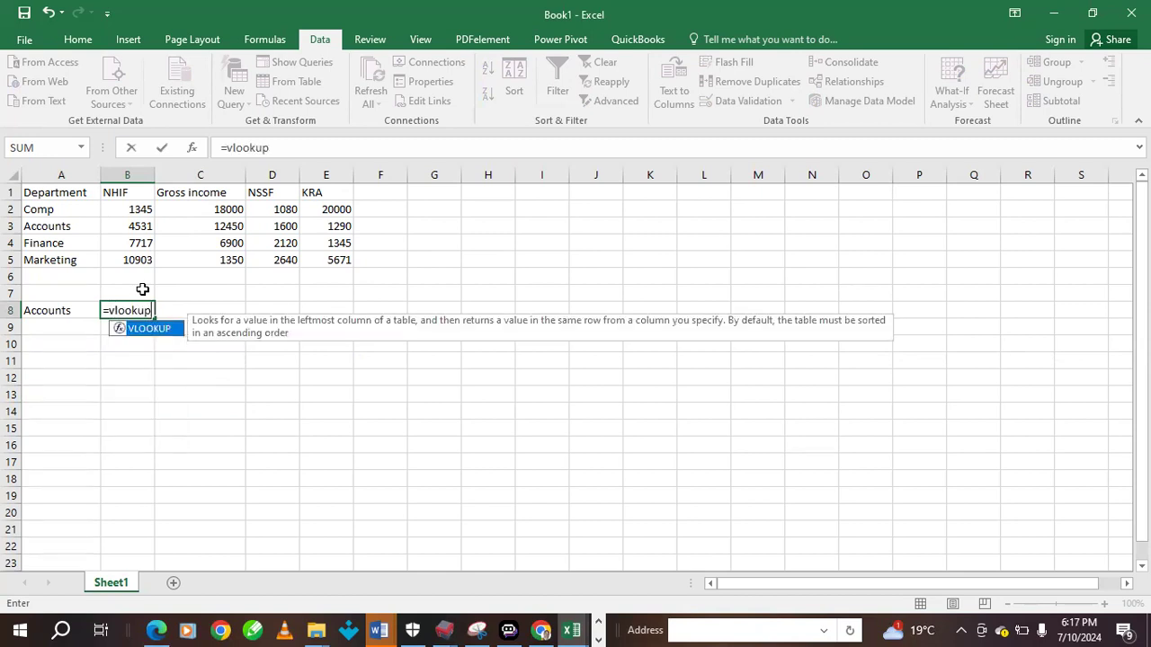
text(p()
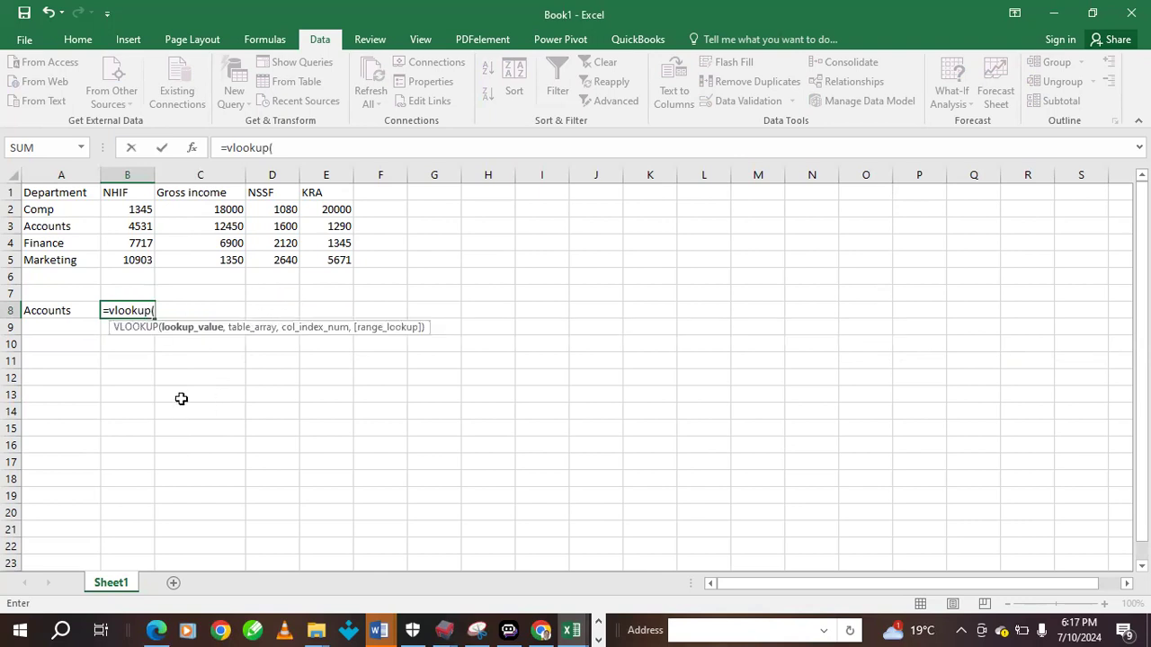
click(50, 303)
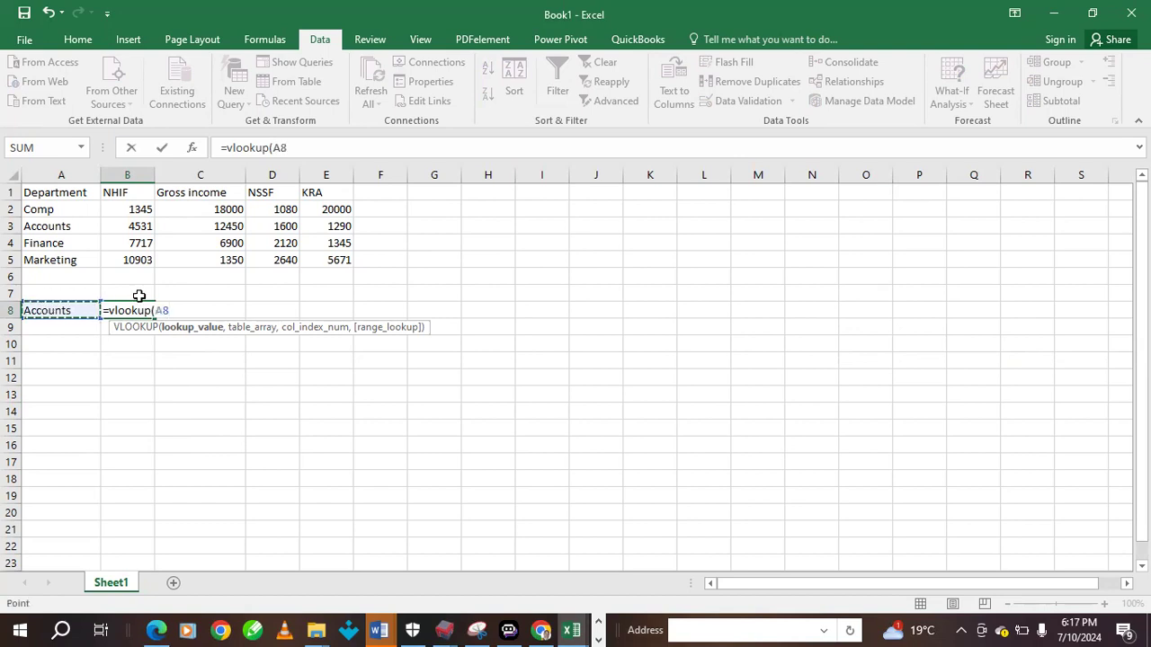
text(,)
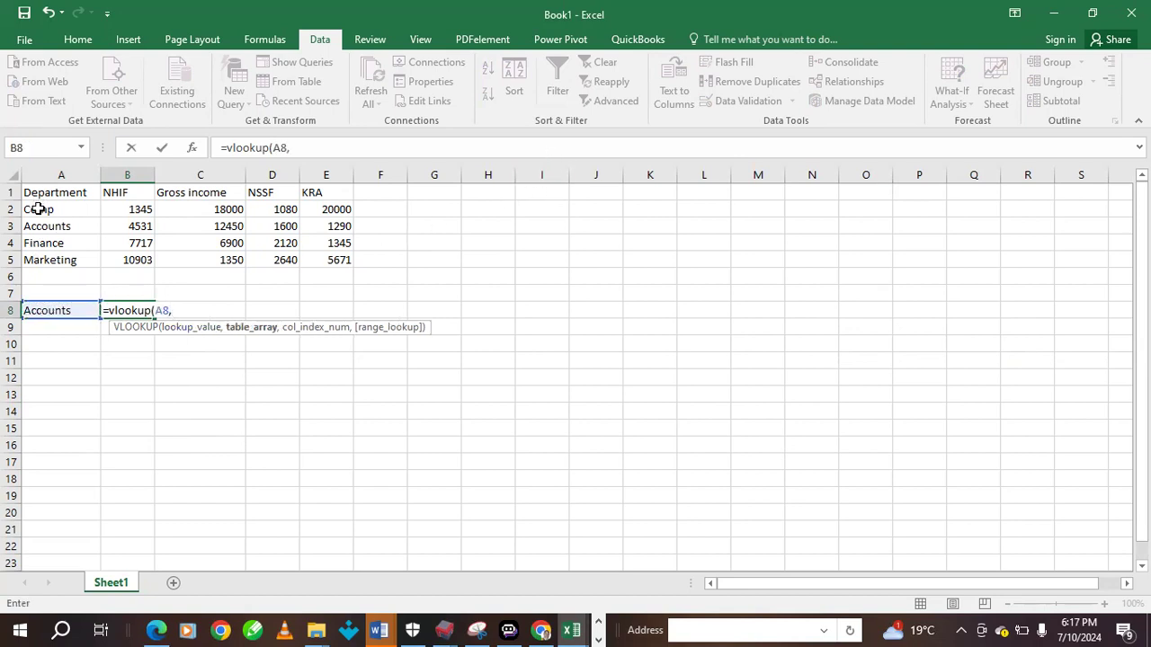
drag(31, 190, 336, 261)
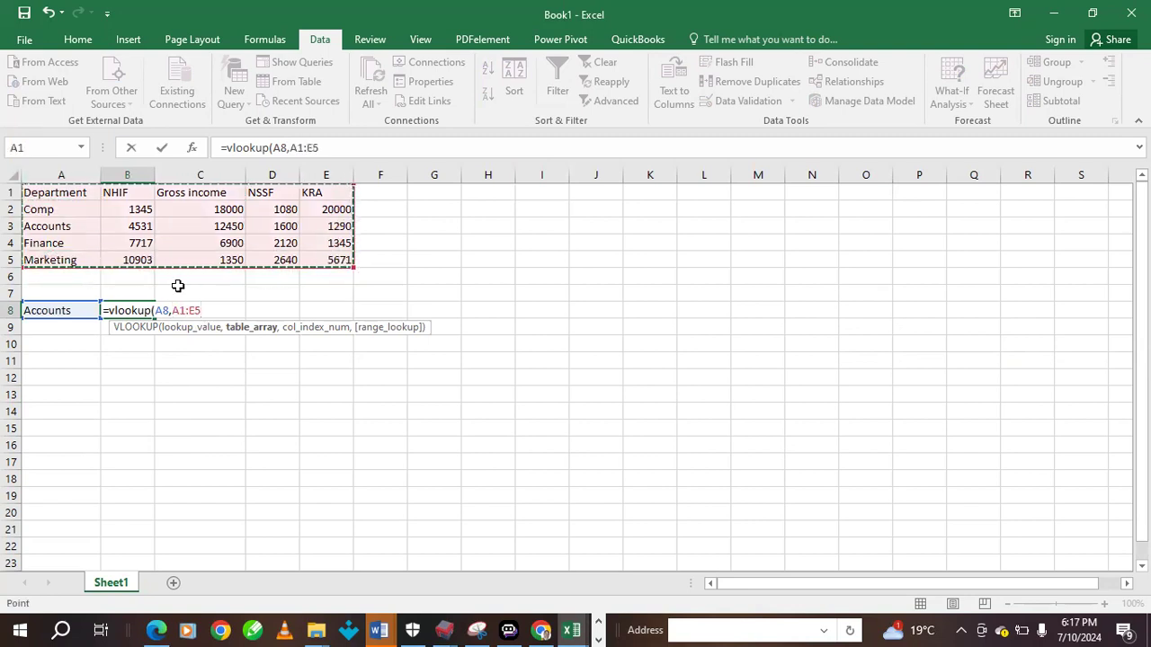
text(,)
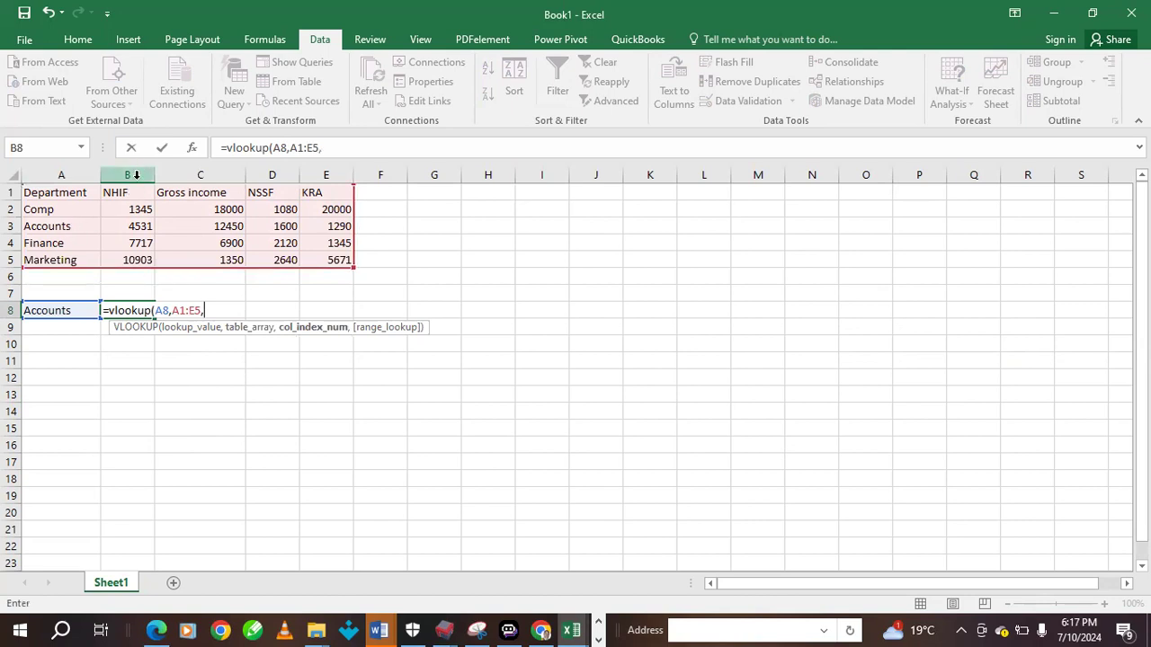
text(2)
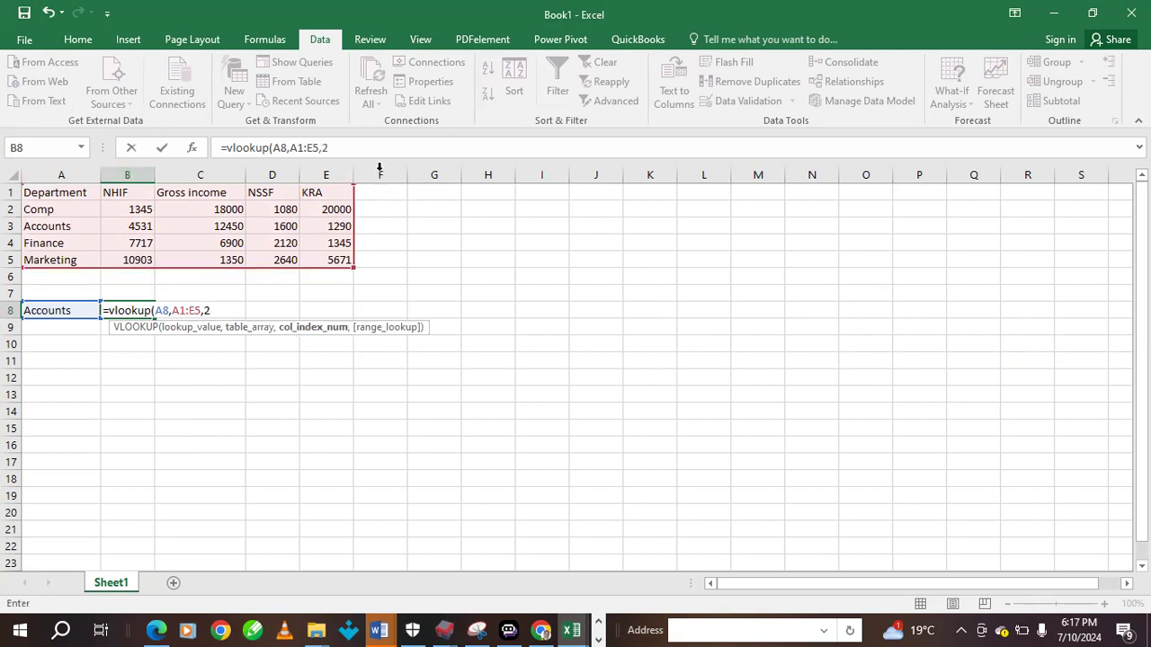
text(,3)
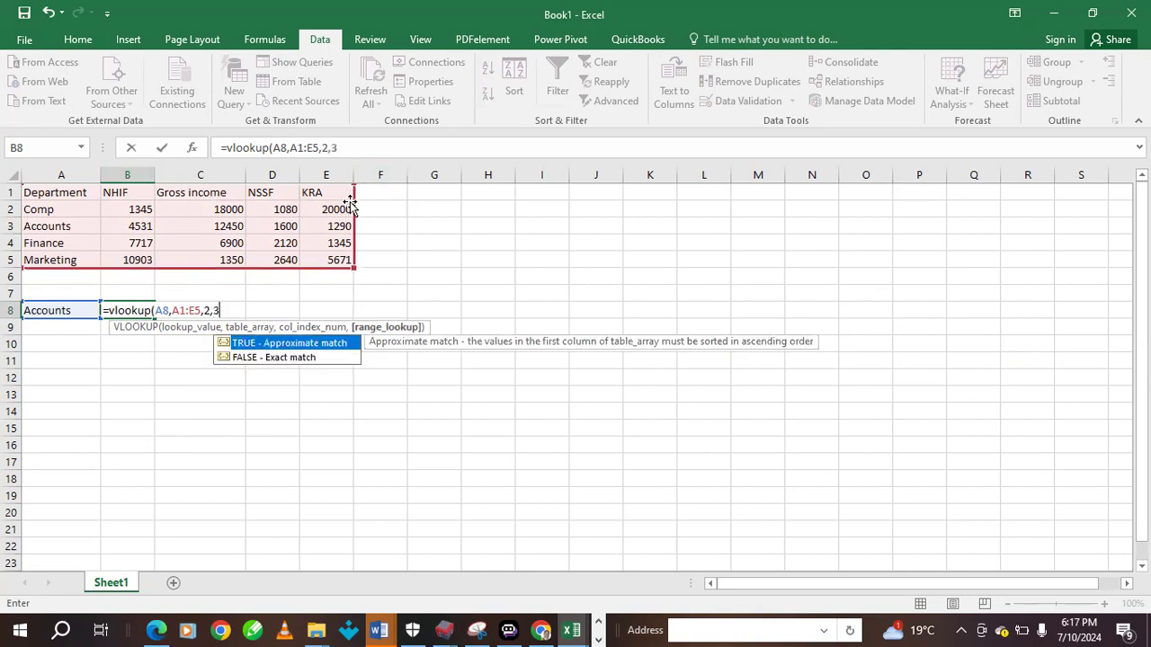
key(BackSpace)
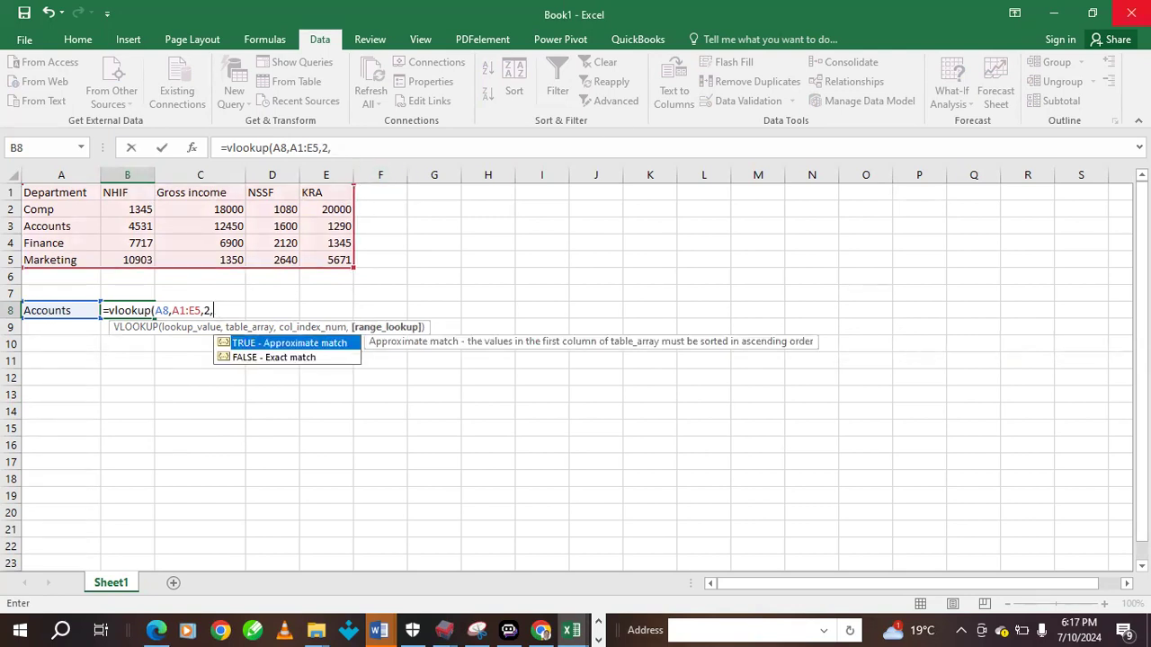
text(false()
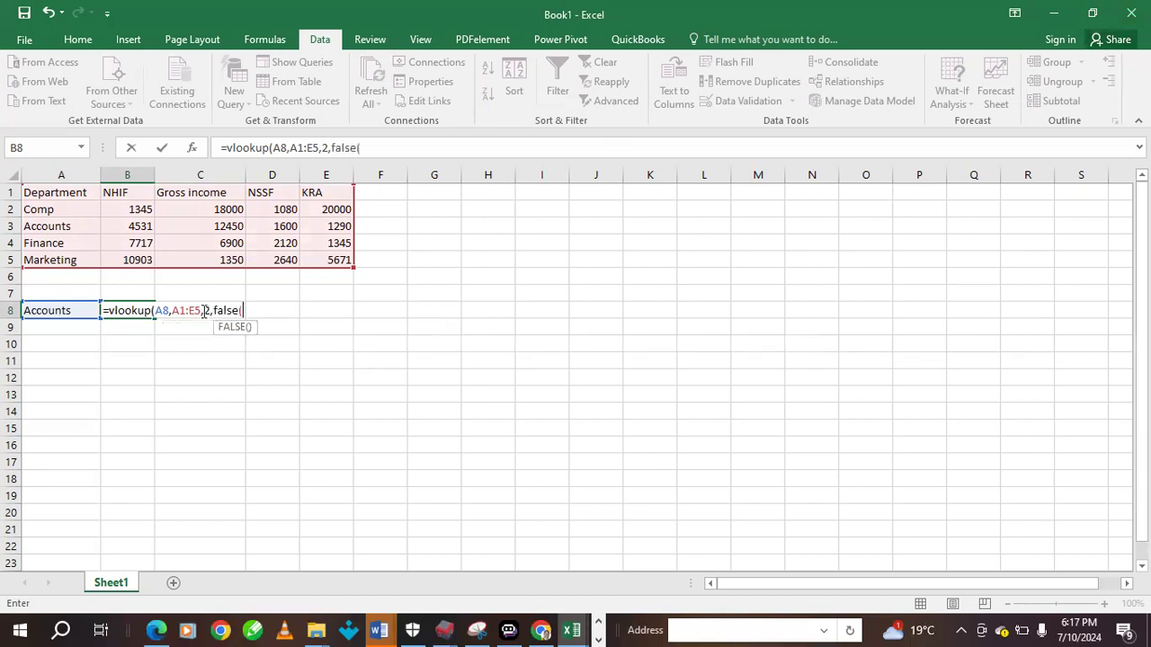
key(BackSpace)
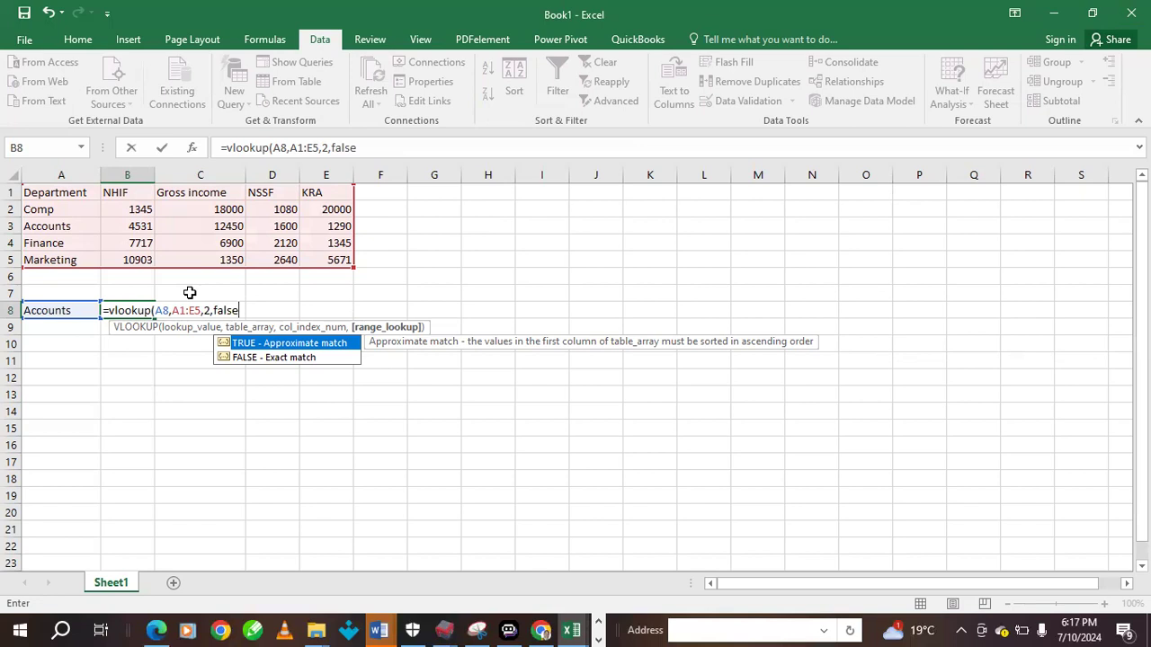
text())
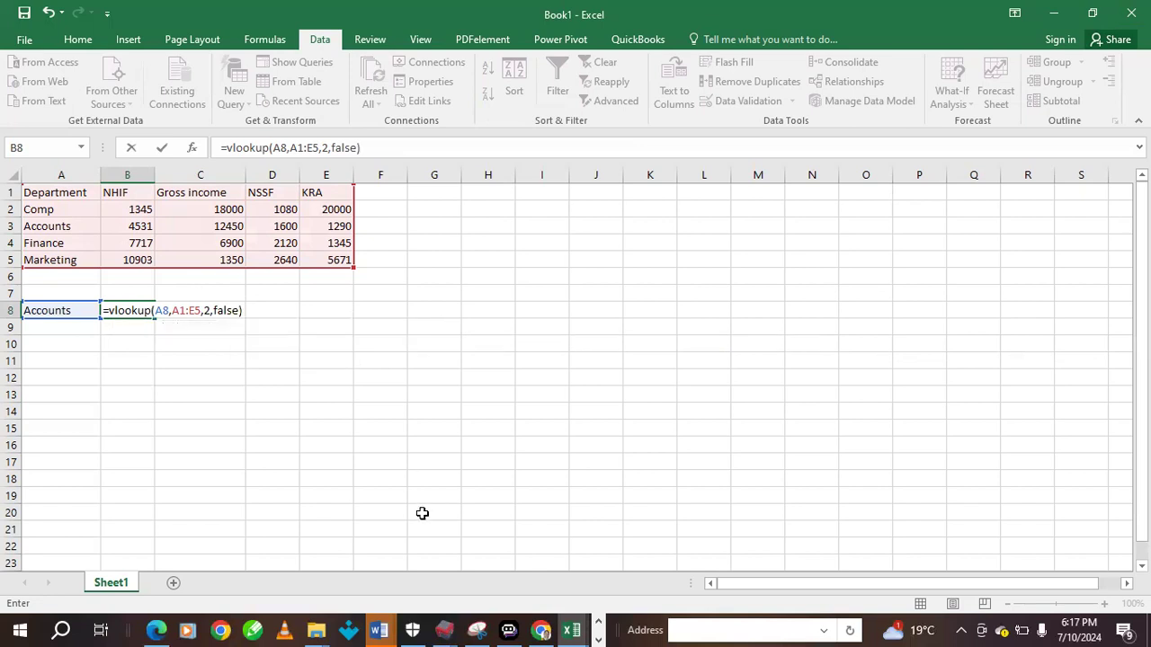
key(Return)
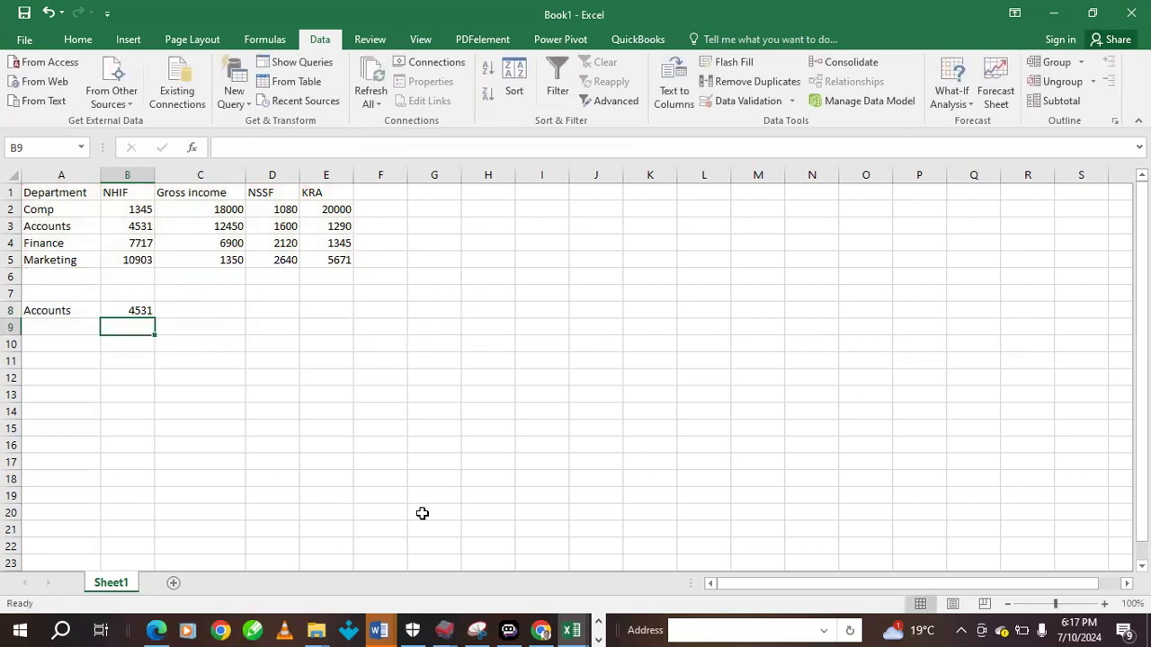
click(140, 311)
Fill the lookup across C8:E8 and set A8 to Comp, giving 1345, 18000, 1080, 20000
drag(156, 314, 350, 315)
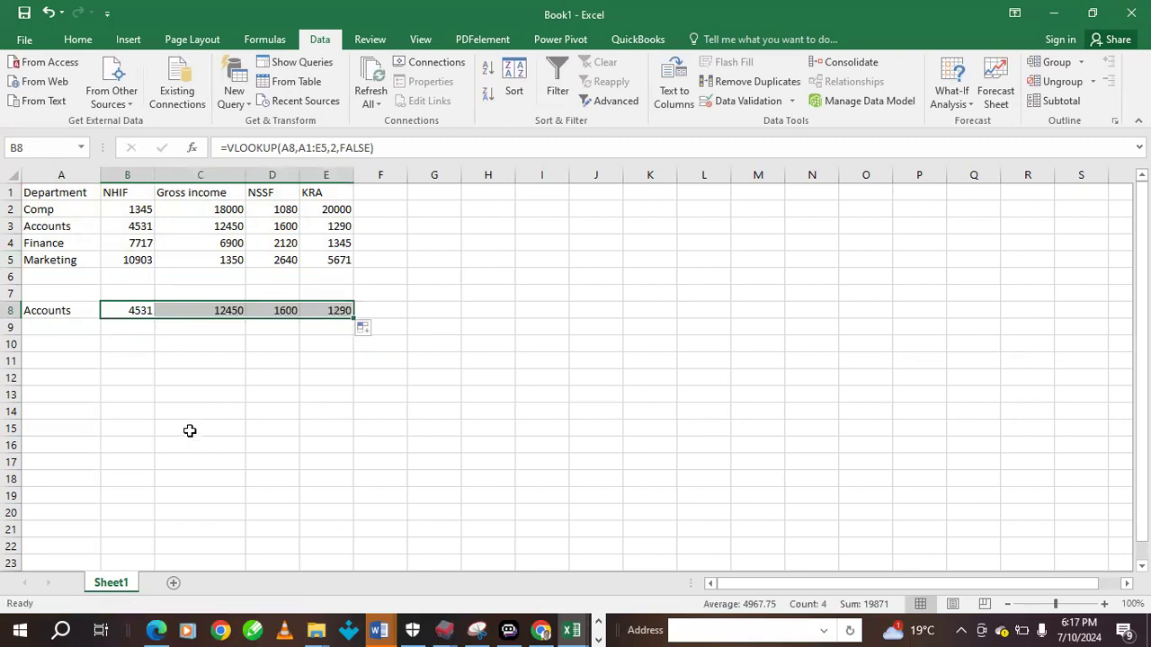
click(50, 310)
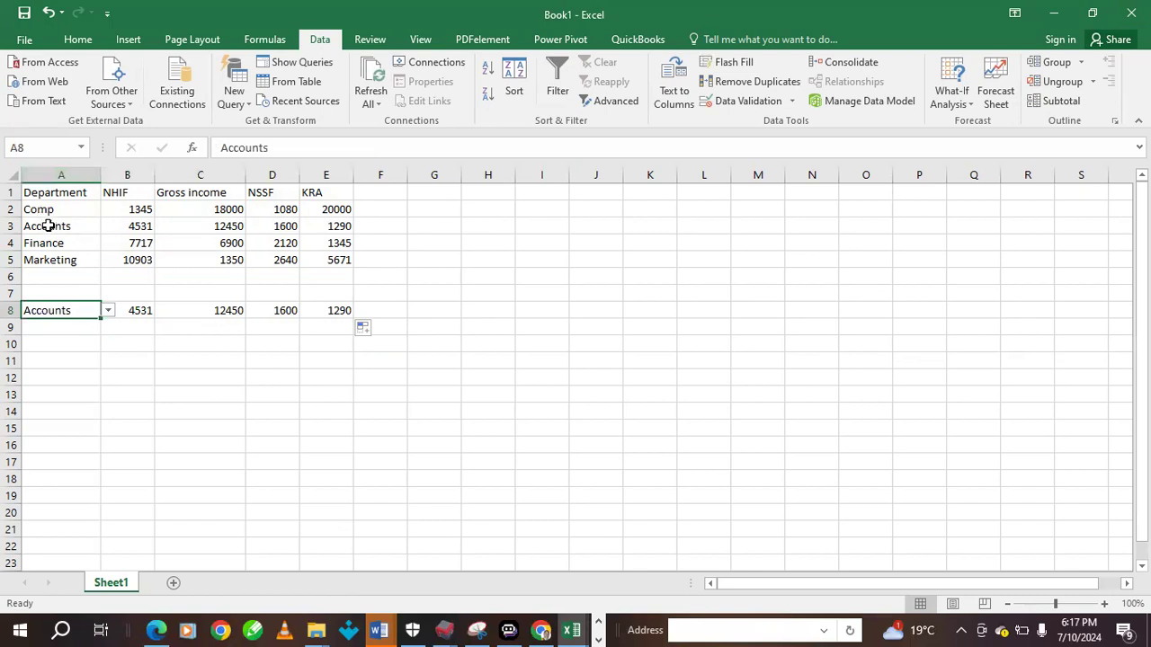
click(107, 311)
click(73, 325)
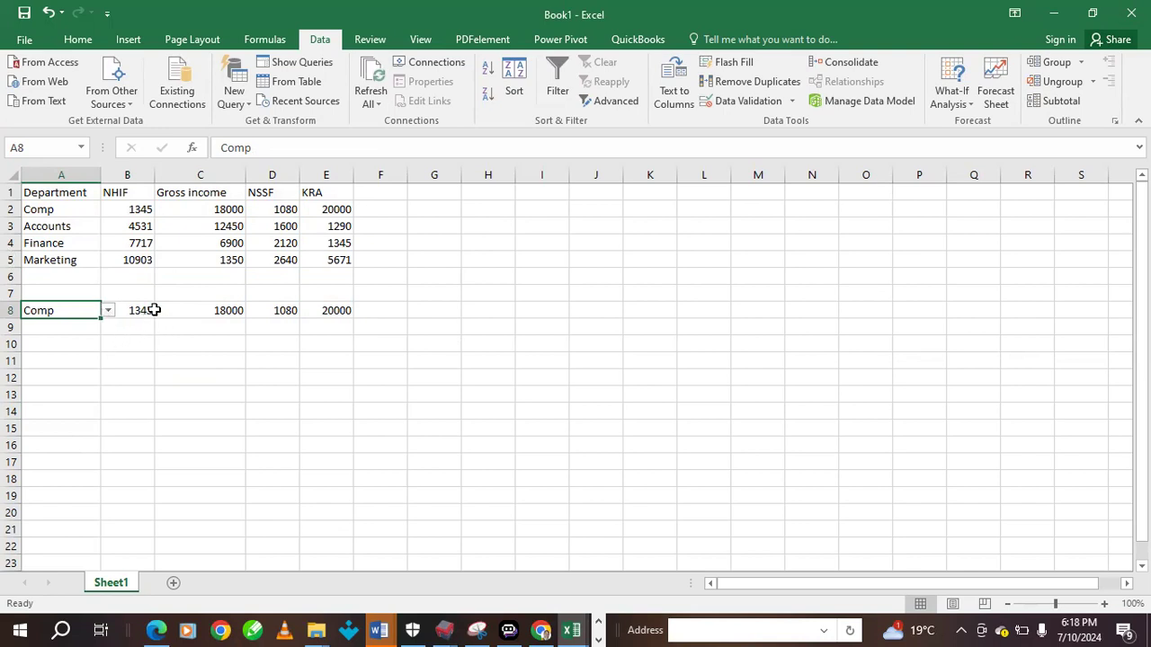
click(236, 367)
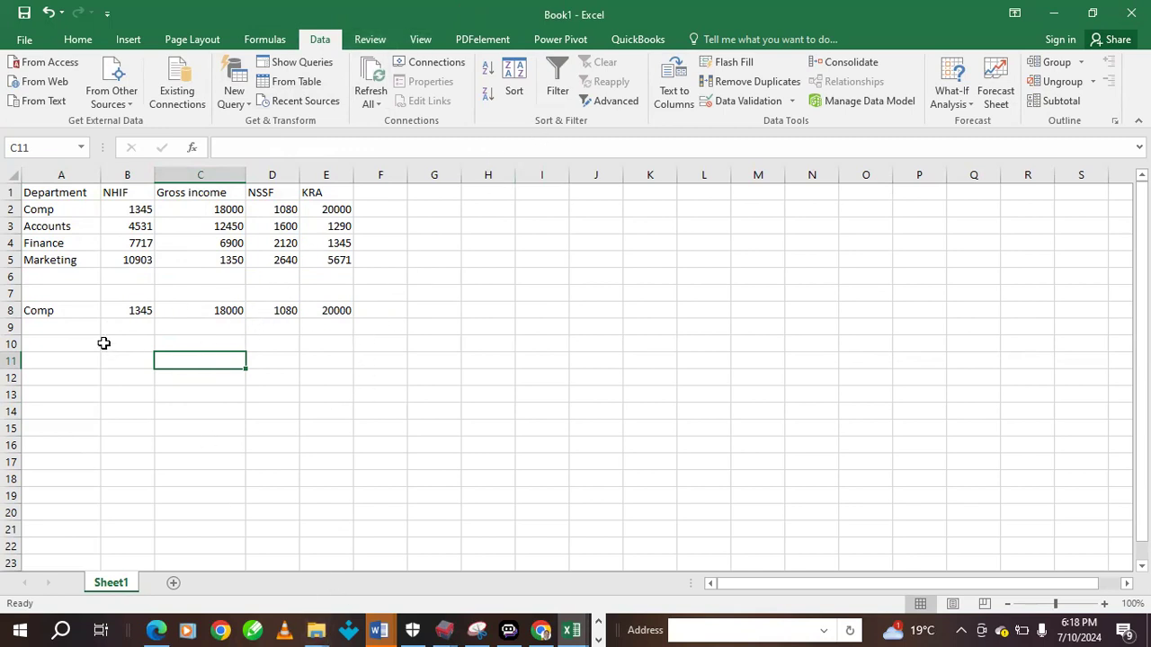
Insert an empty 2-D stacked column chart to the right of the payroll table
click(126, 43)
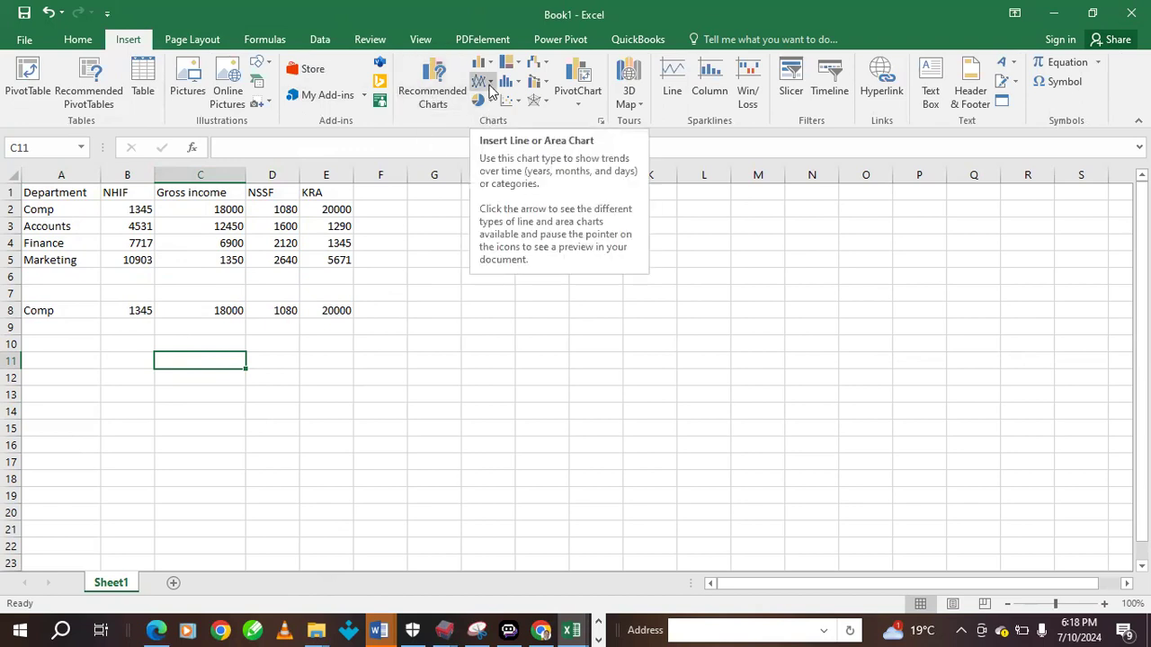
click(482, 62)
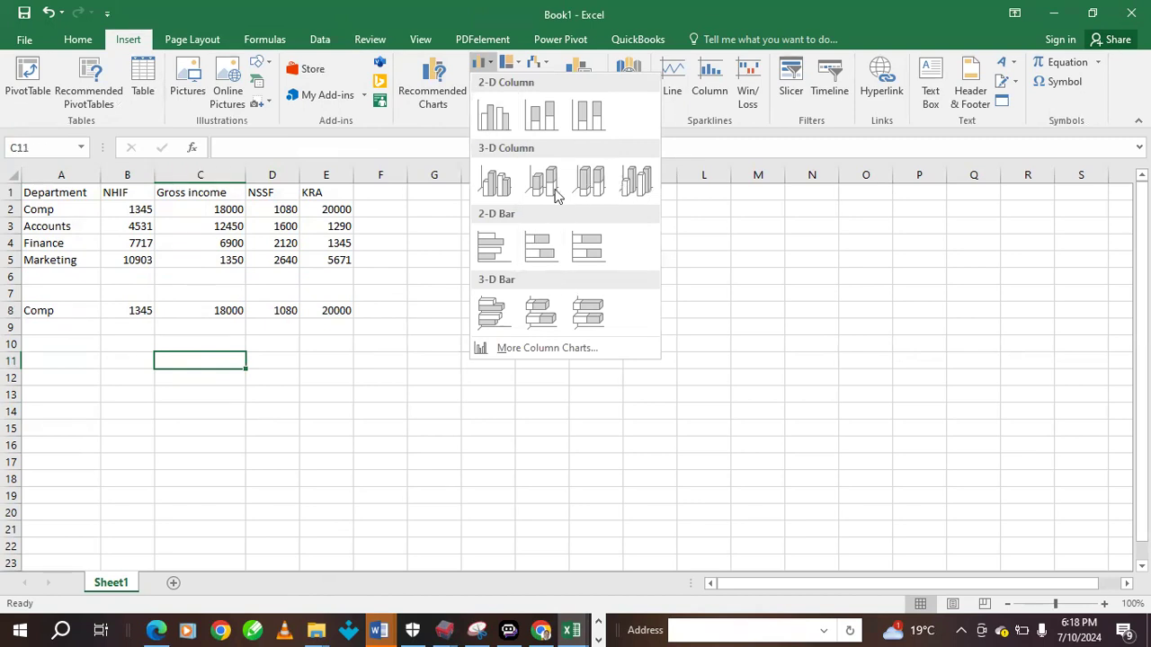
click(545, 117)
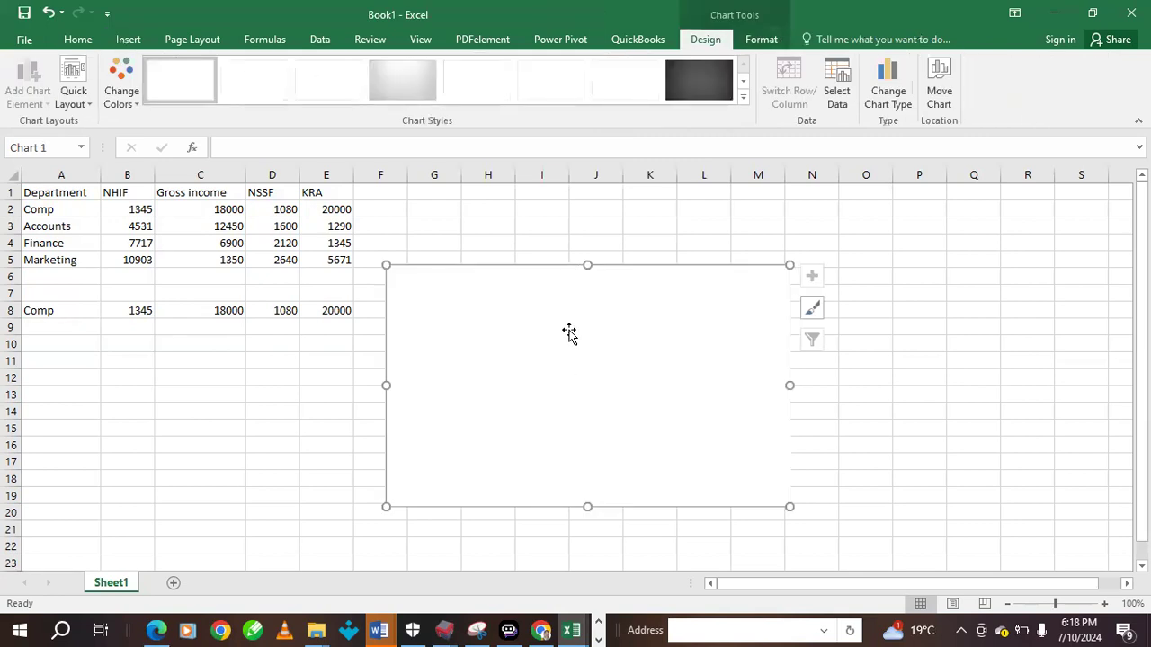
drag(689, 277, 745, 272)
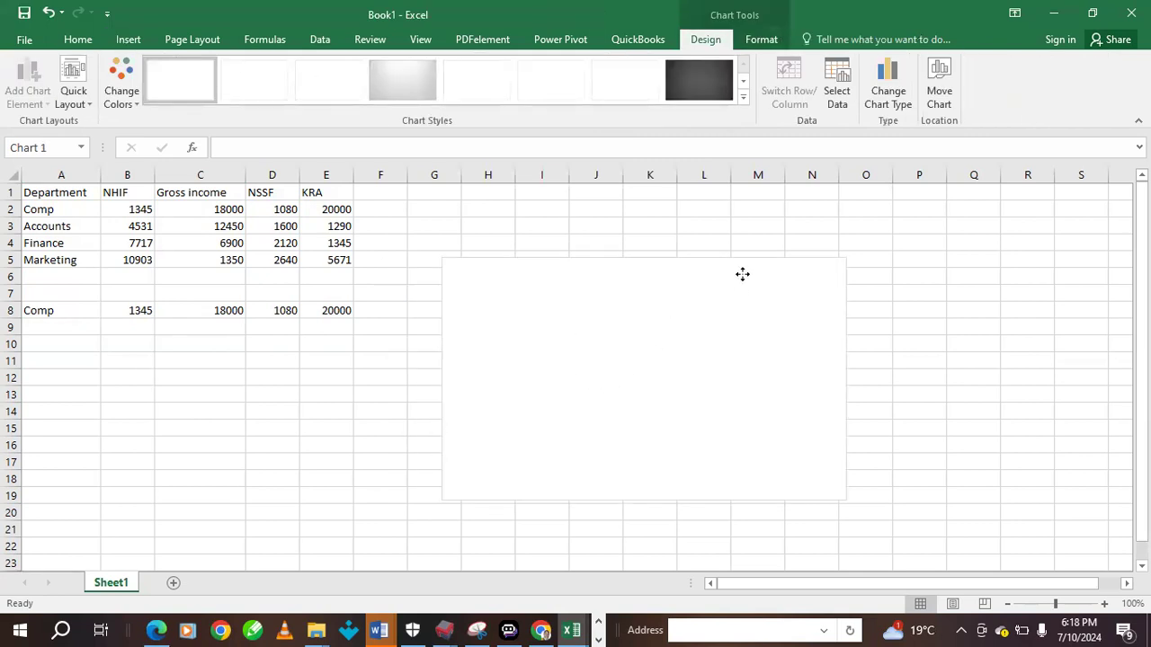
right_click(596, 373)
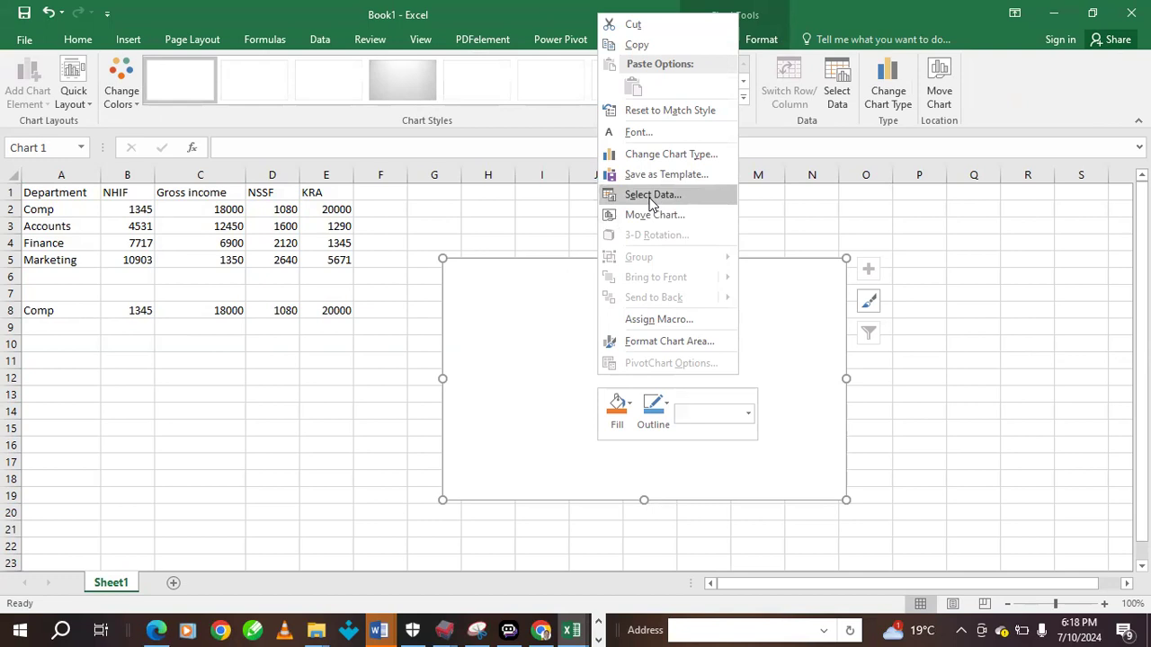
Add a chart series named from A8 (Comp) with values from B8:E8
click(650, 196)
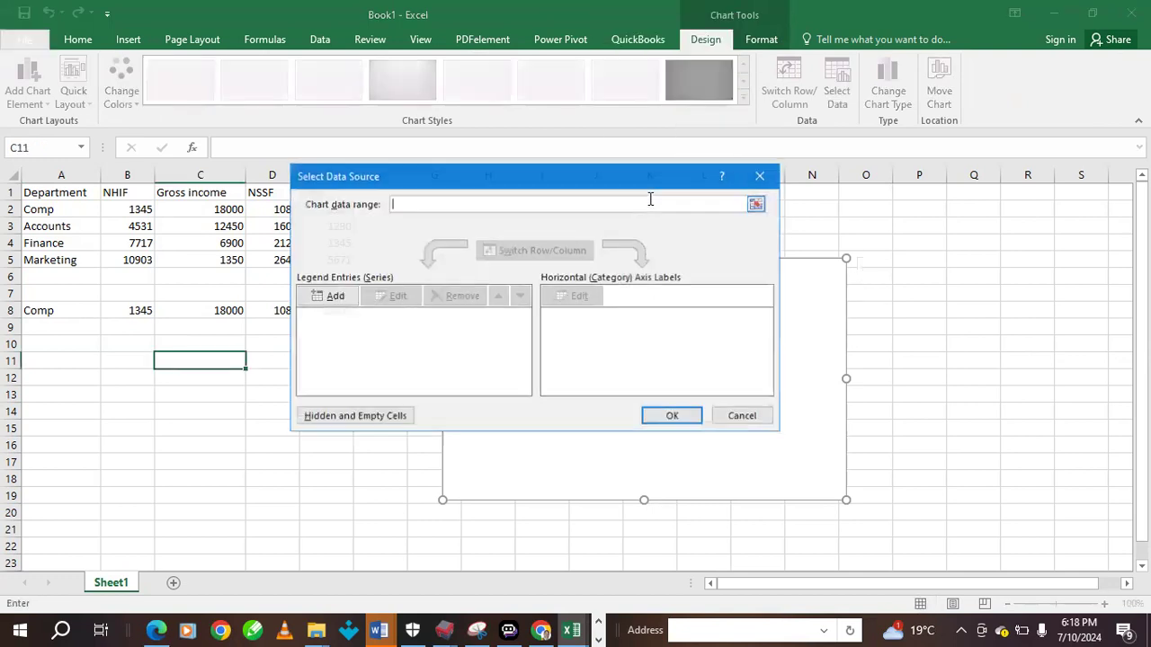
click(329, 296)
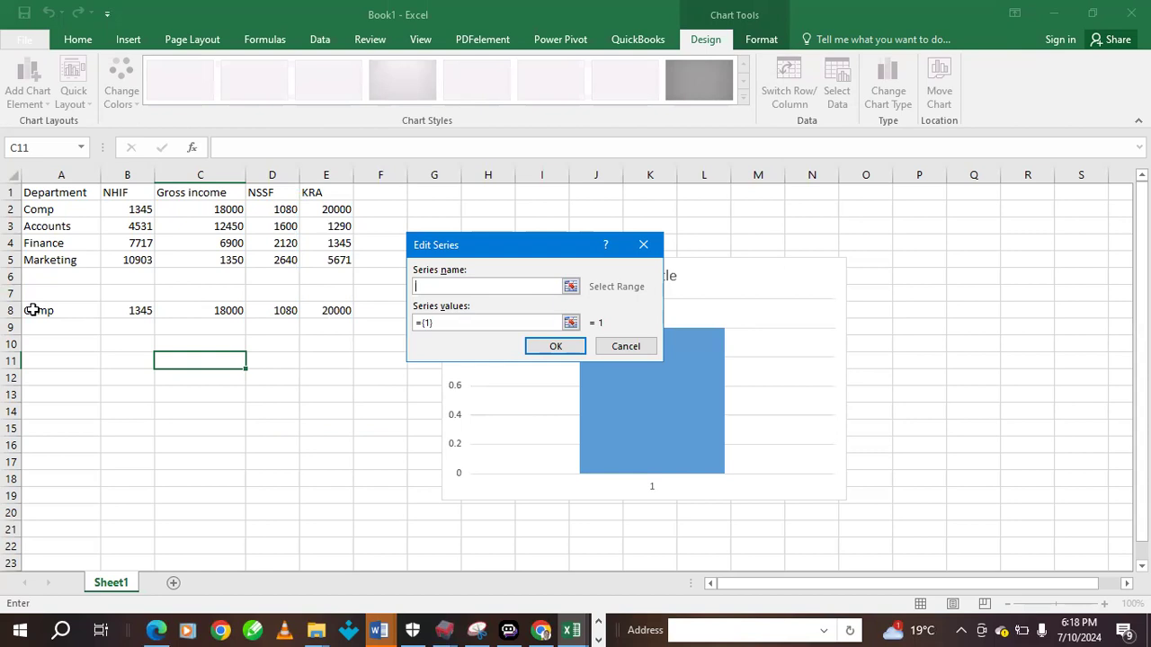
click(40, 309)
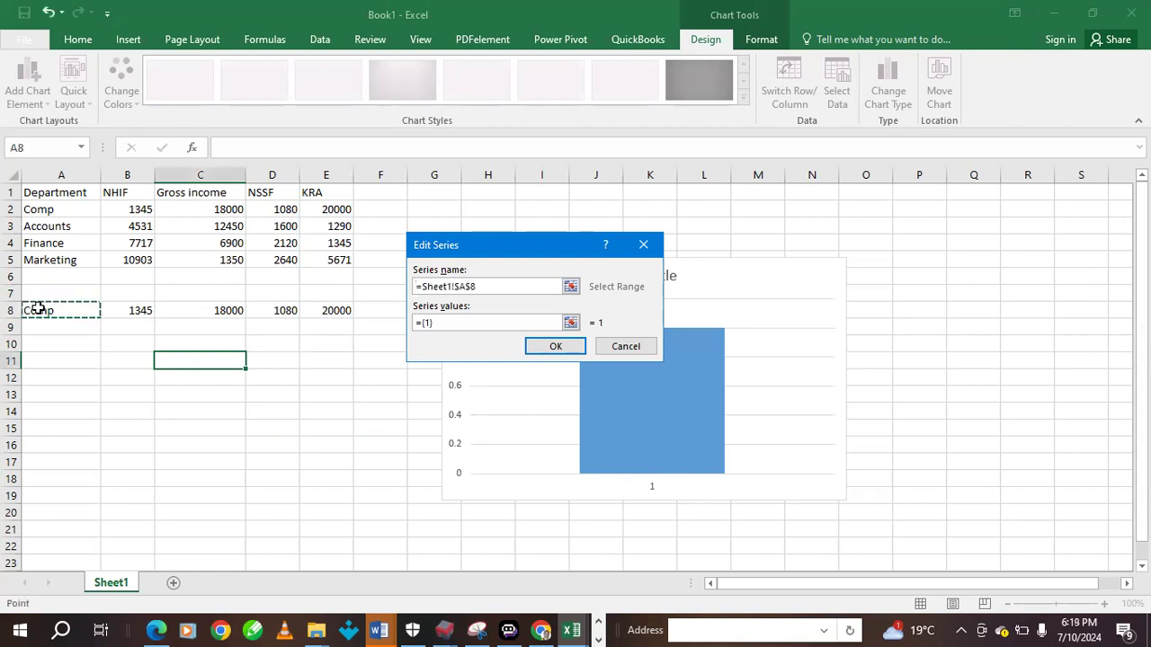
key(Tab)
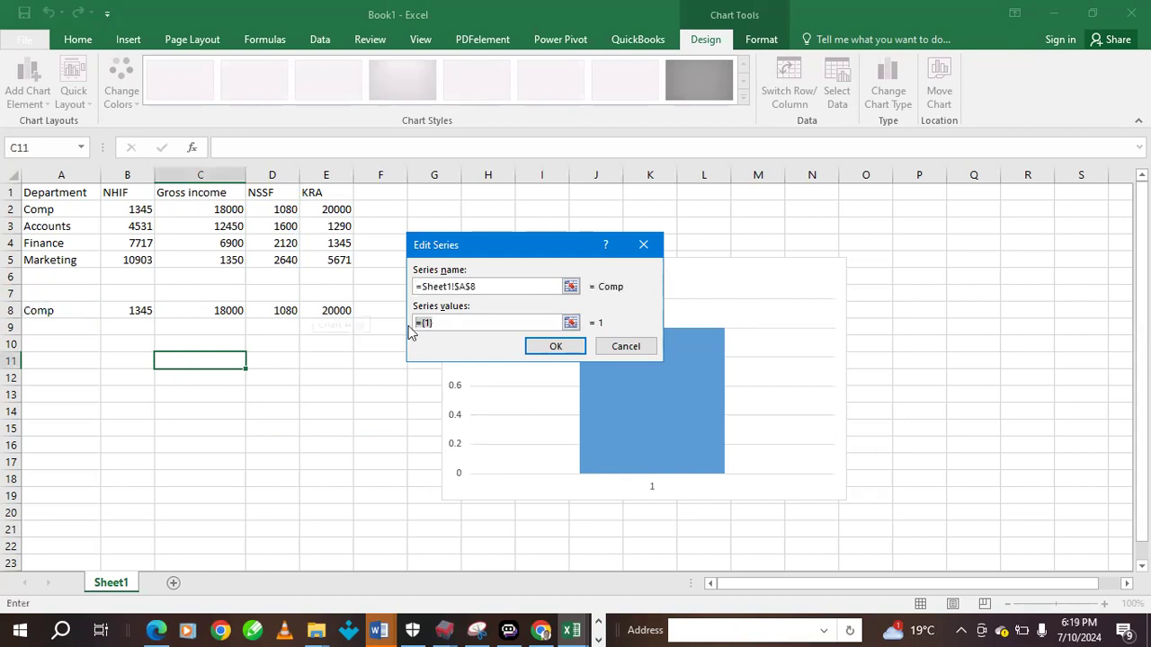
key(BackSpace)
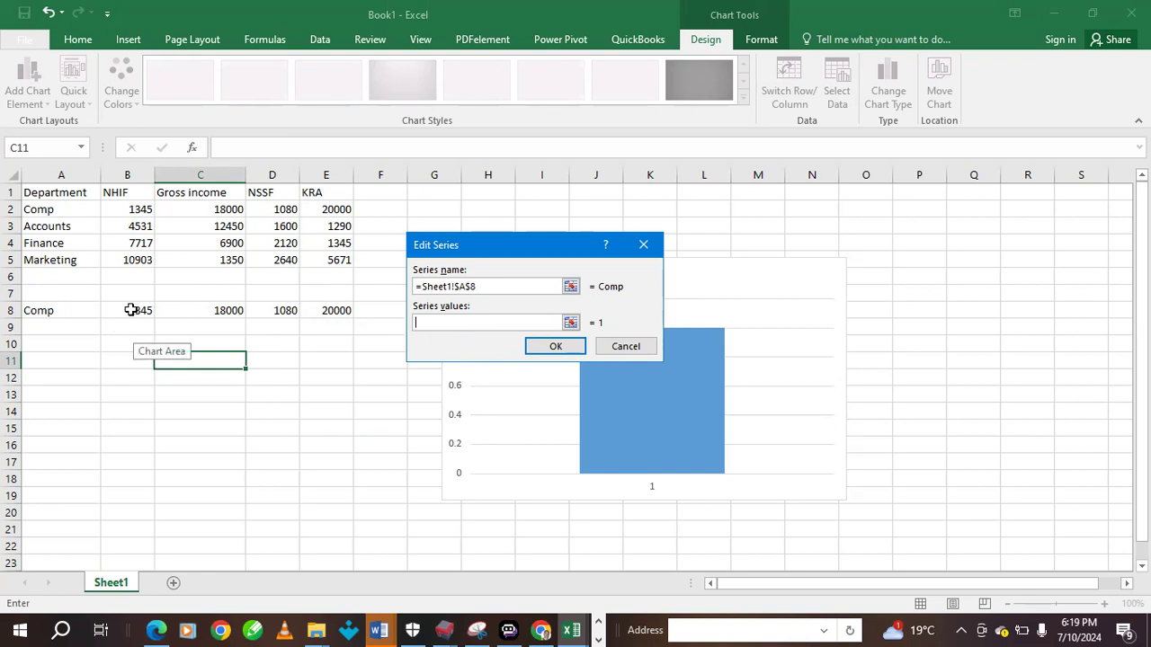
drag(127, 309, 334, 308)
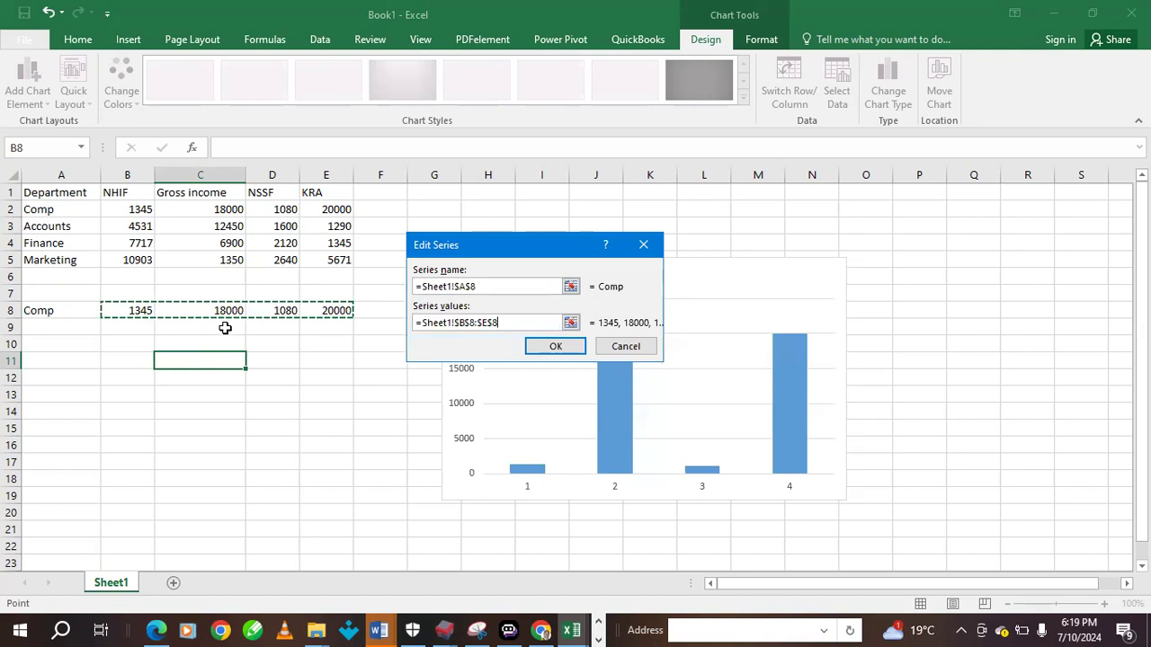
click(557, 347)
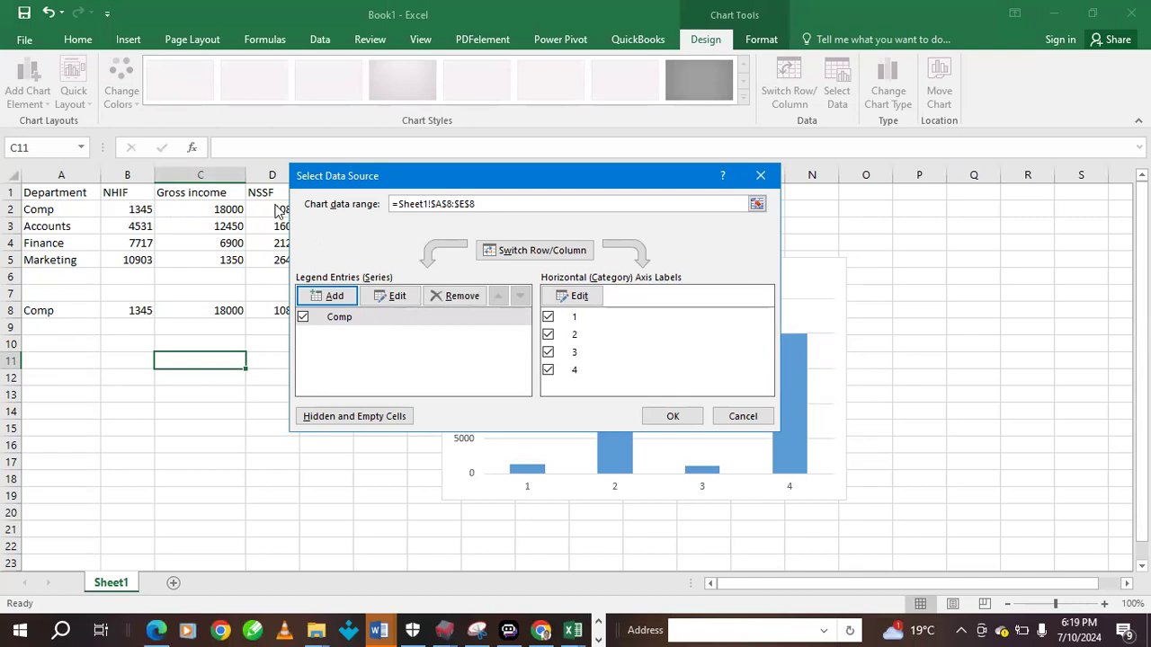
Use B1:E1 (NHIF, Gross income, NSSF, KRA) as the chart's category labels
click(576, 287)
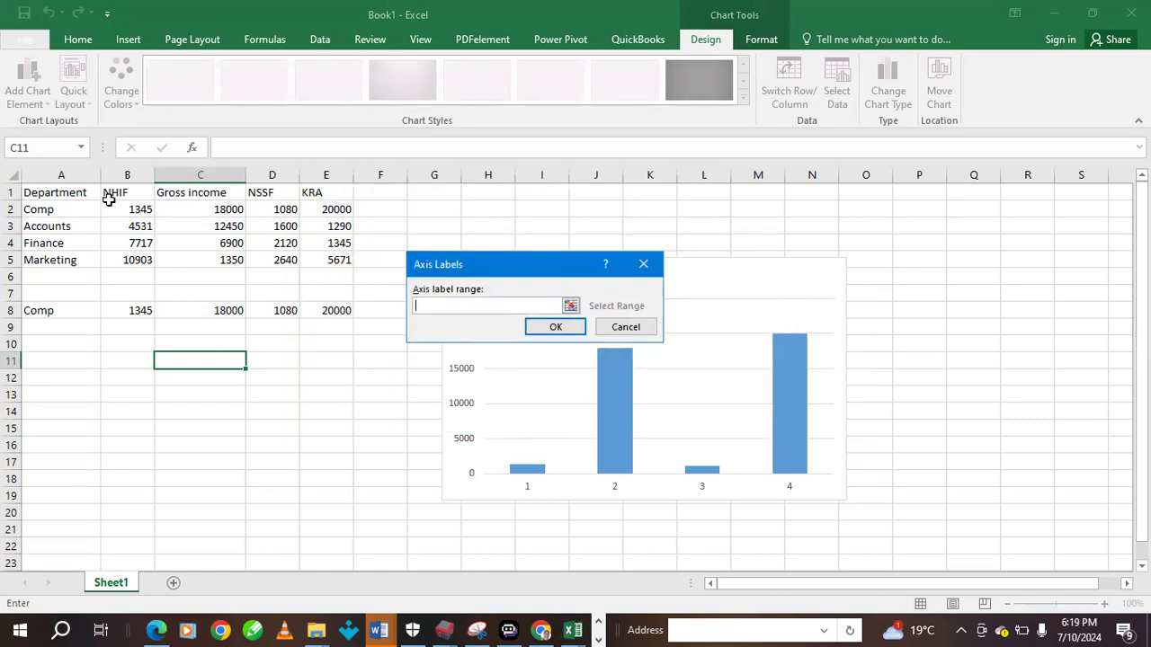
drag(104, 188, 329, 192)
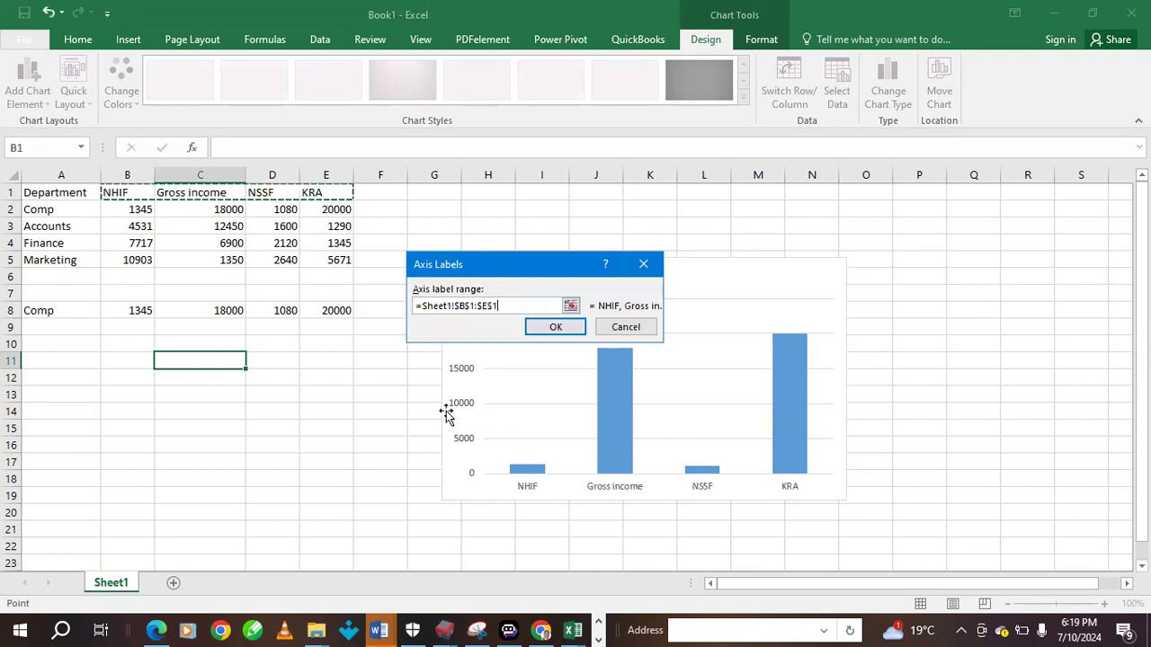
click(571, 327)
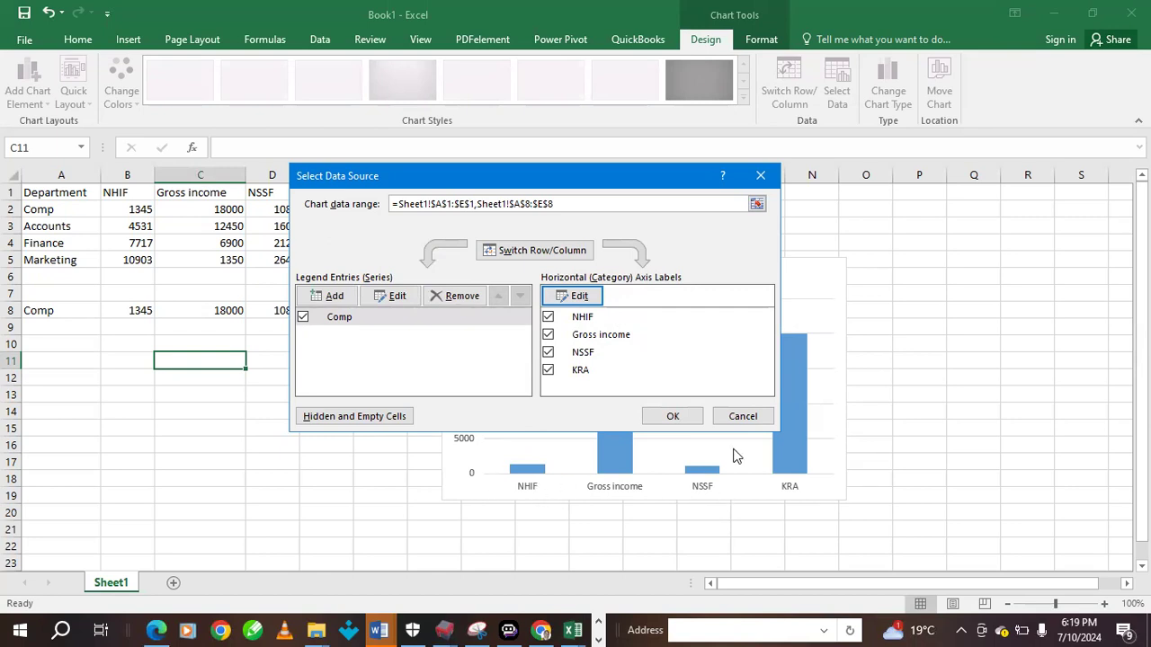
click(676, 418)
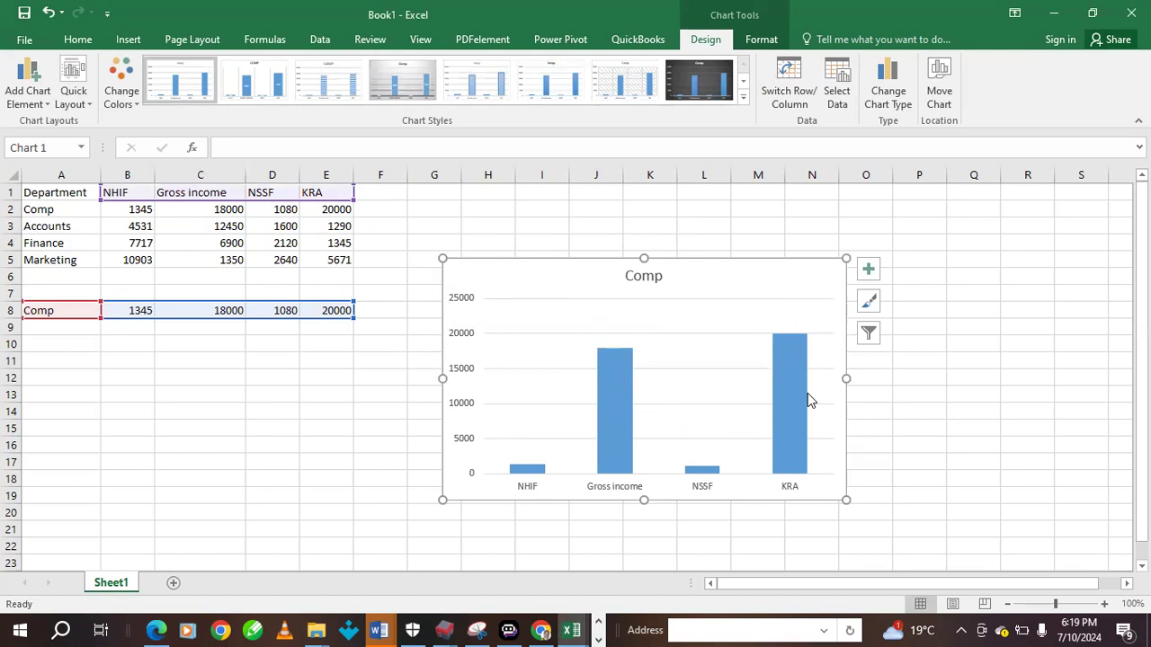
Switch A8 to Marketing, then Accounts, and nudge the chart slightly right
click(88, 381)
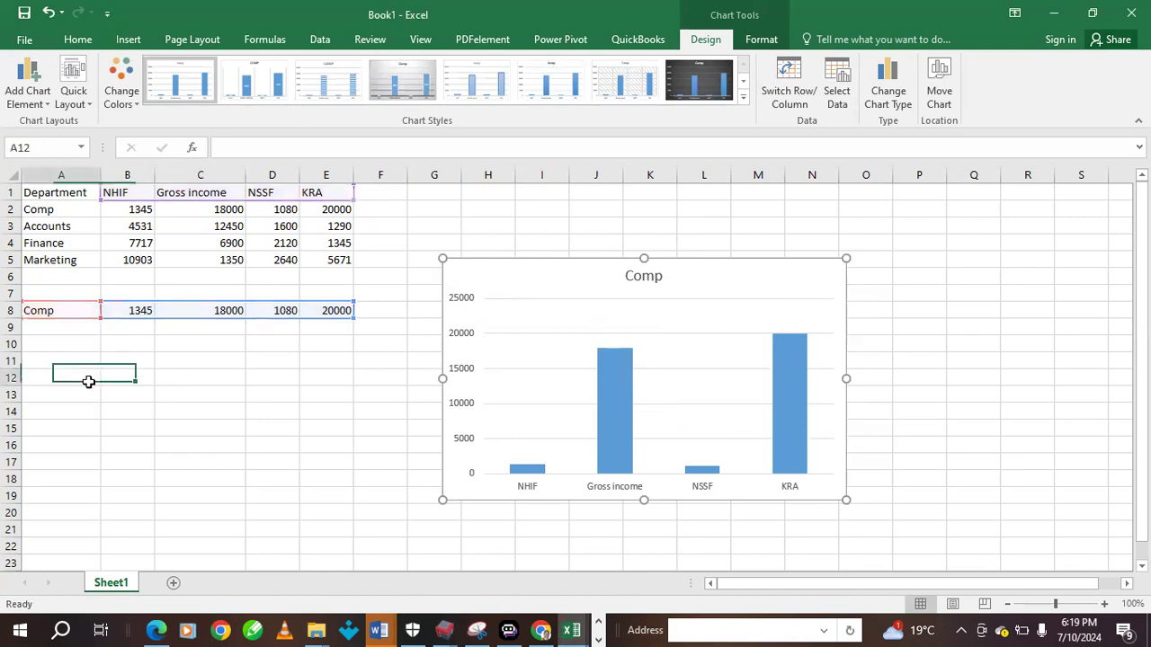
click(66, 310)
click(107, 310)
click(84, 357)
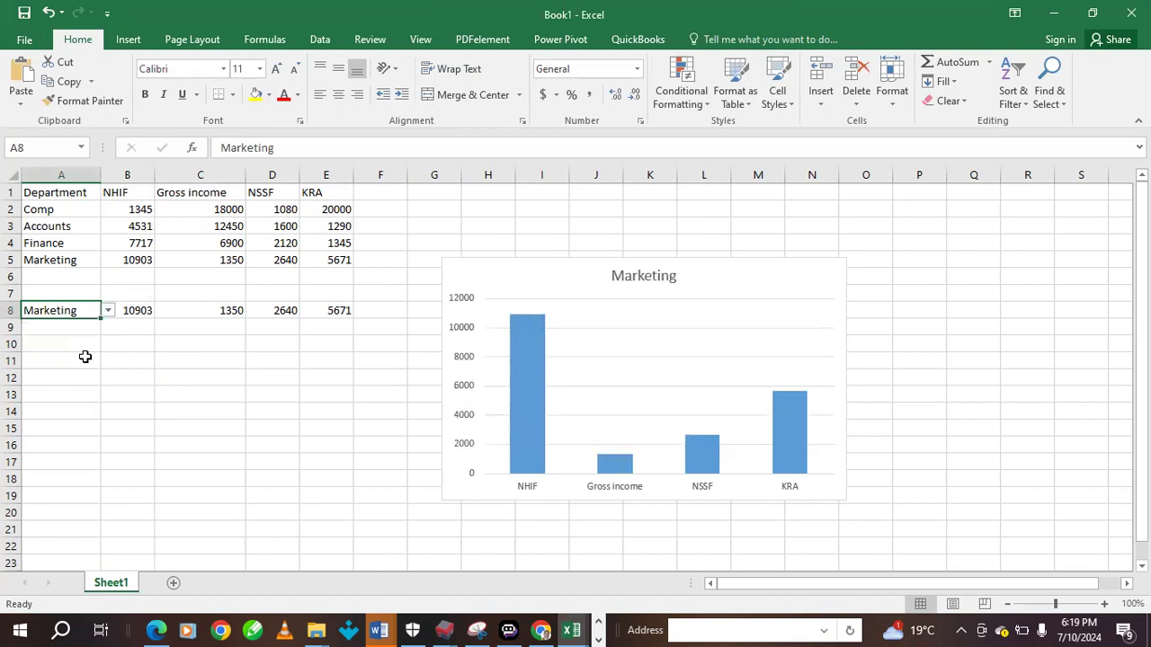
click(107, 310)
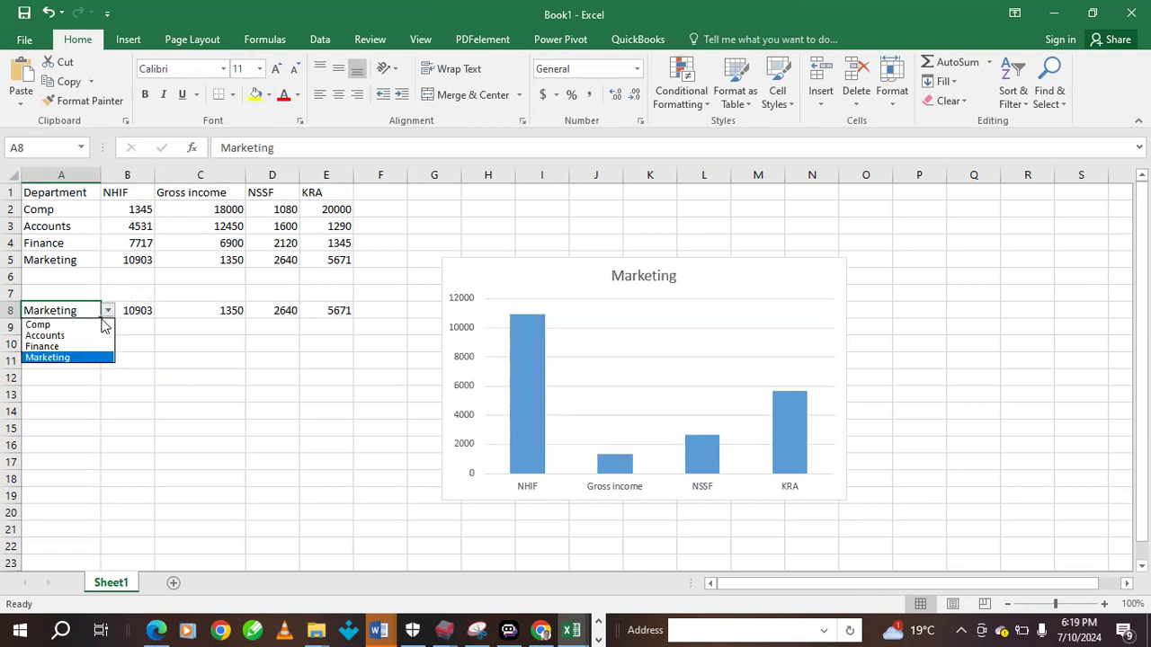
click(83, 335)
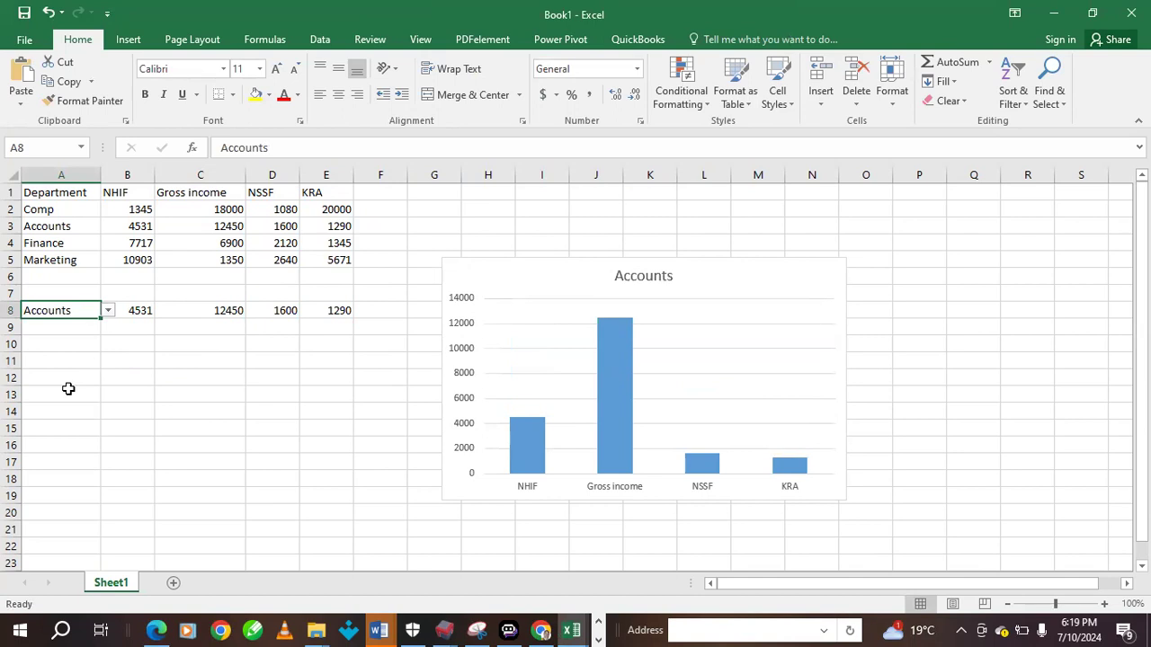
drag(527, 275, 611, 273)
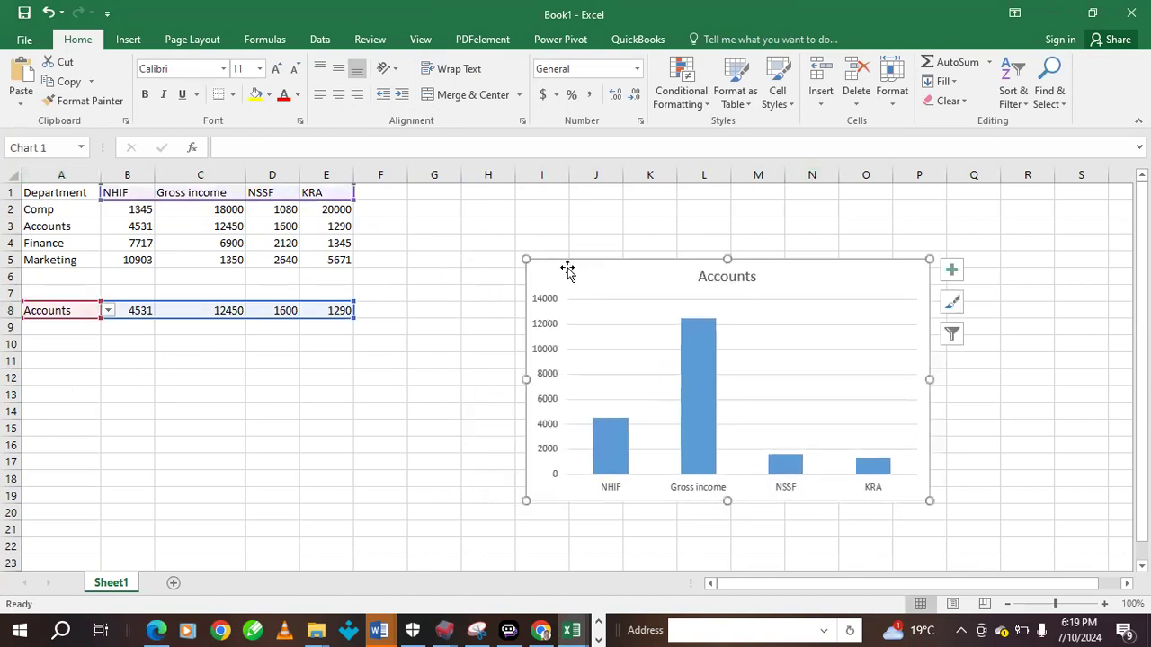
Show the Accounts chart title and add axis titles to both axes
click(952, 272)
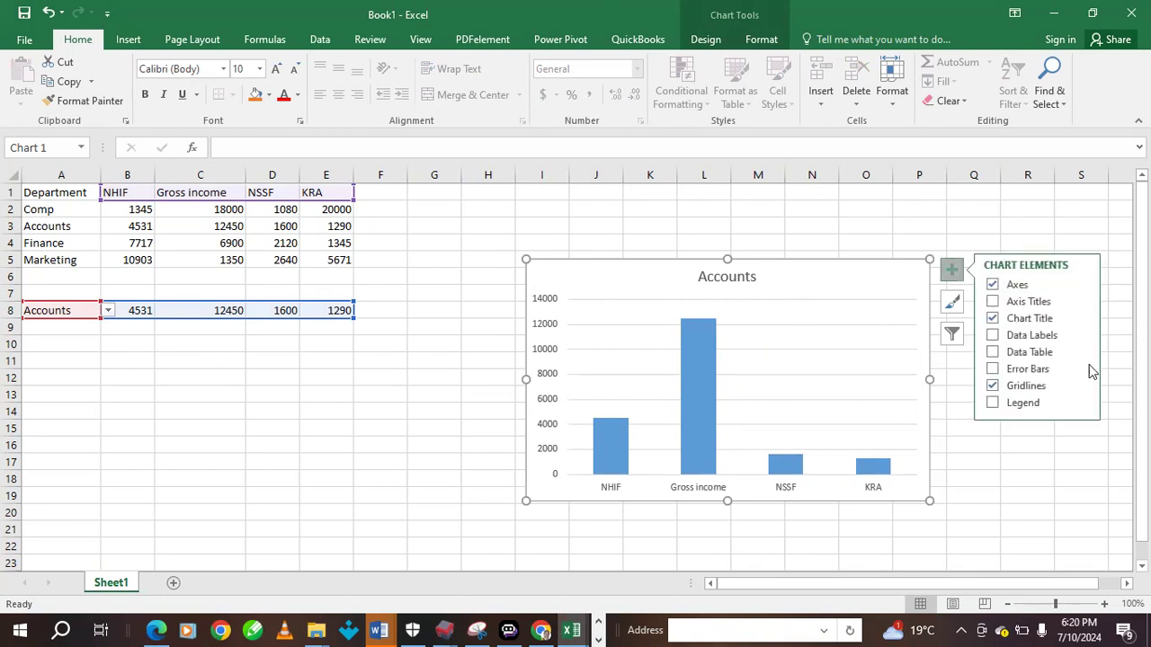
click(993, 302)
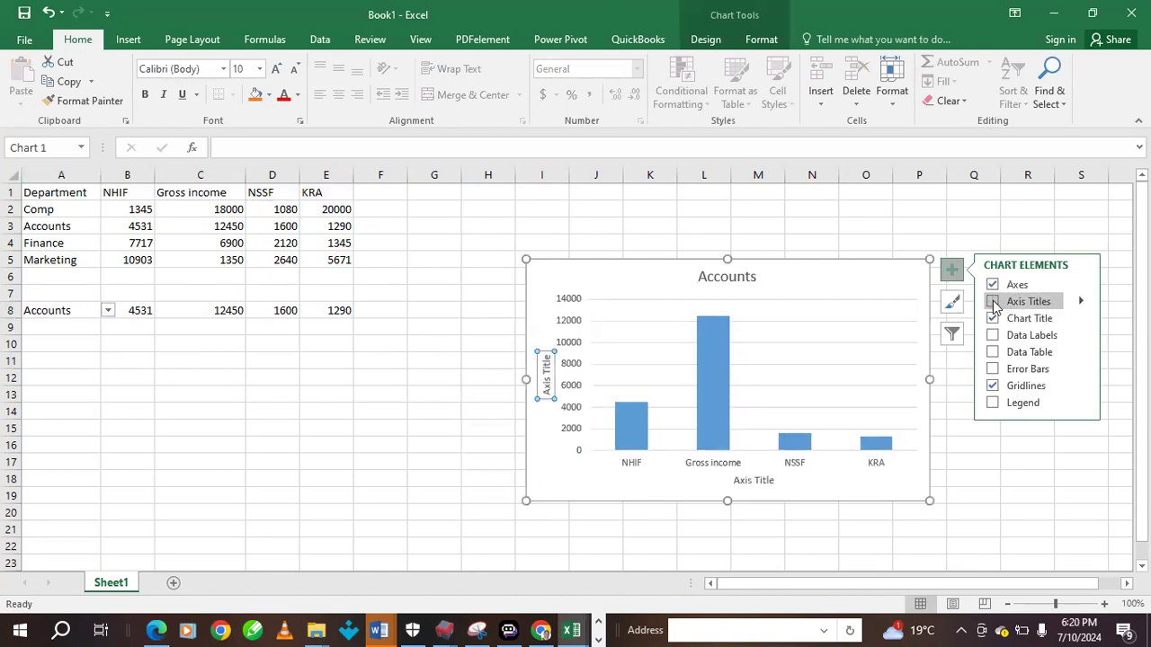
click(994, 303)
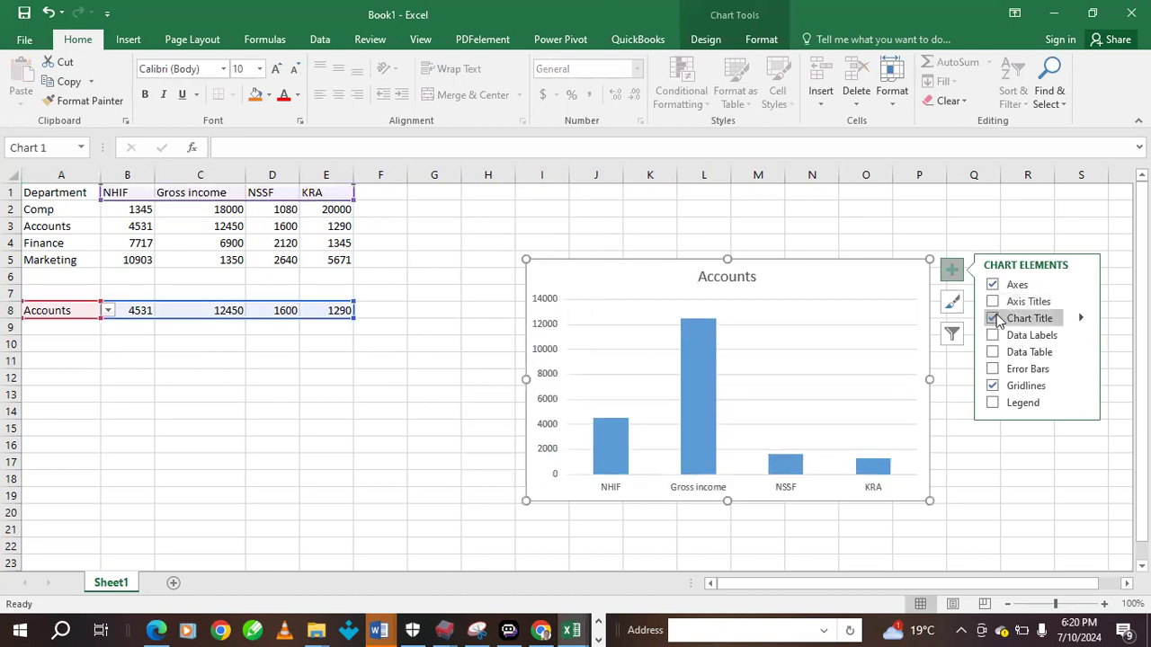
click(993, 318)
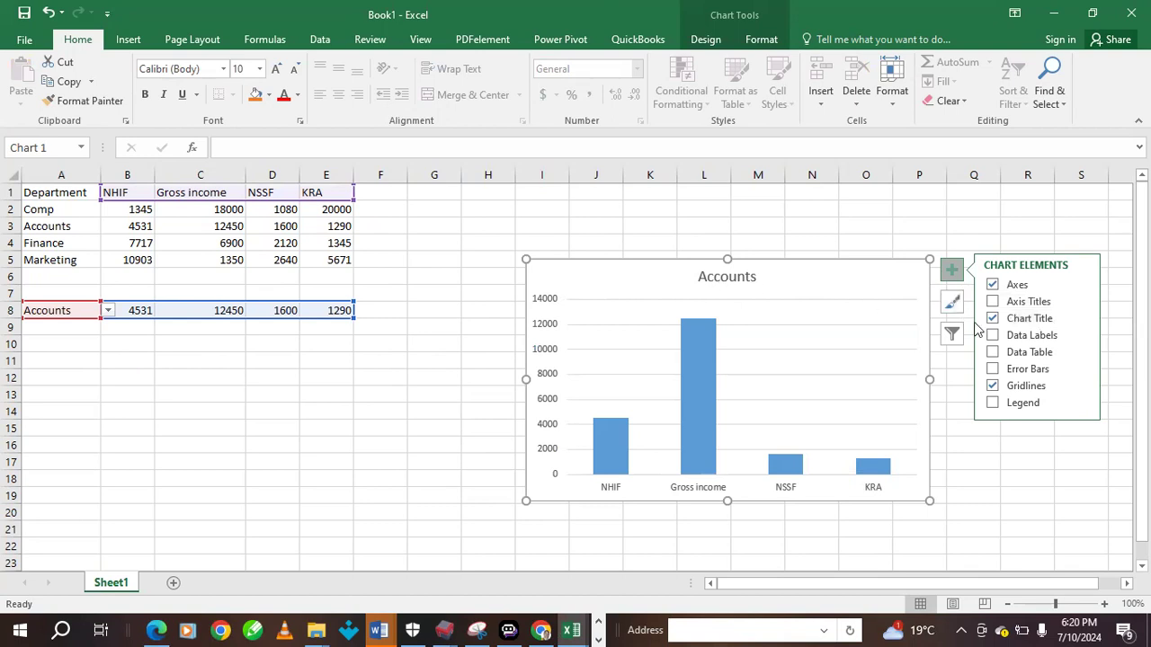
click(992, 318)
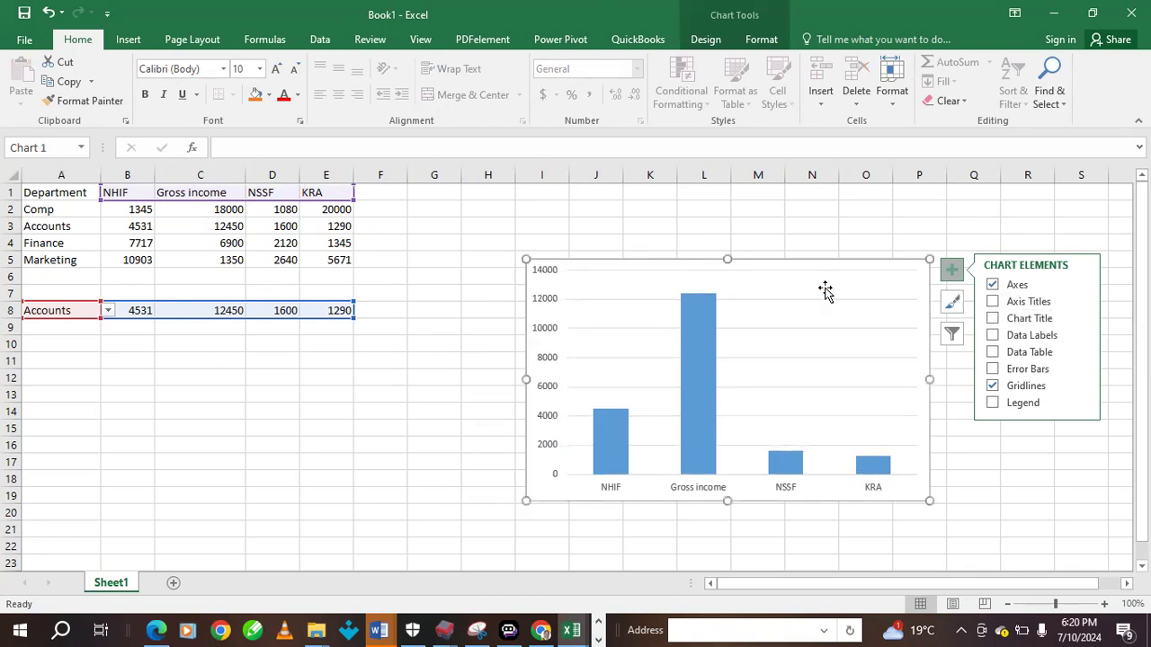
click(991, 318)
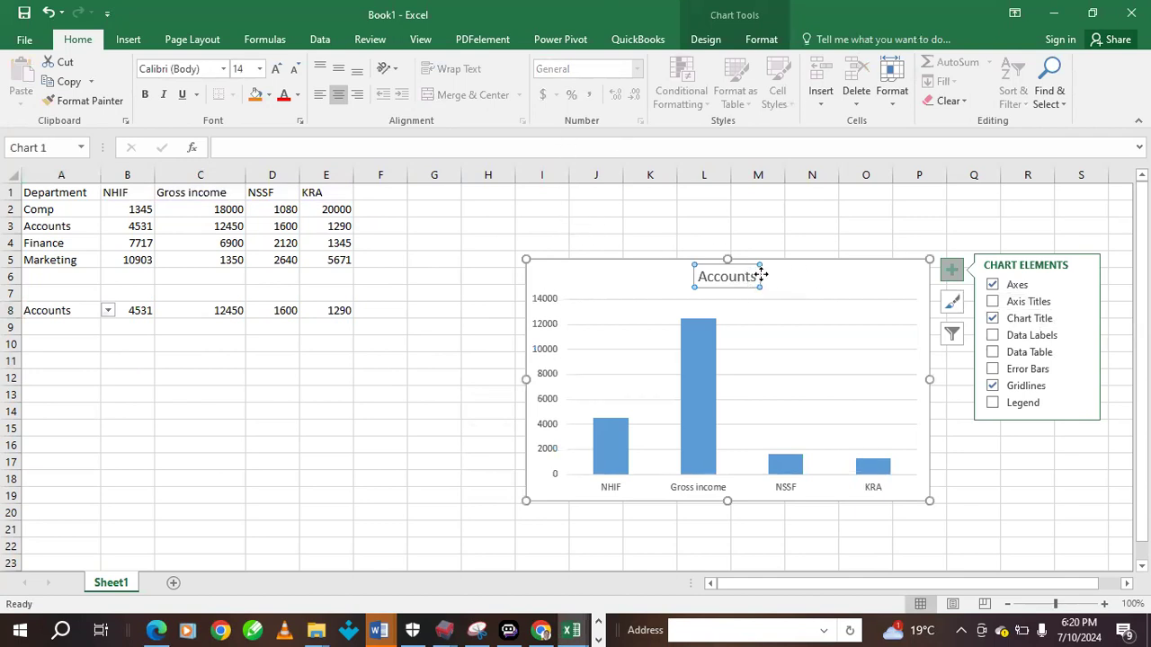
click(991, 303)
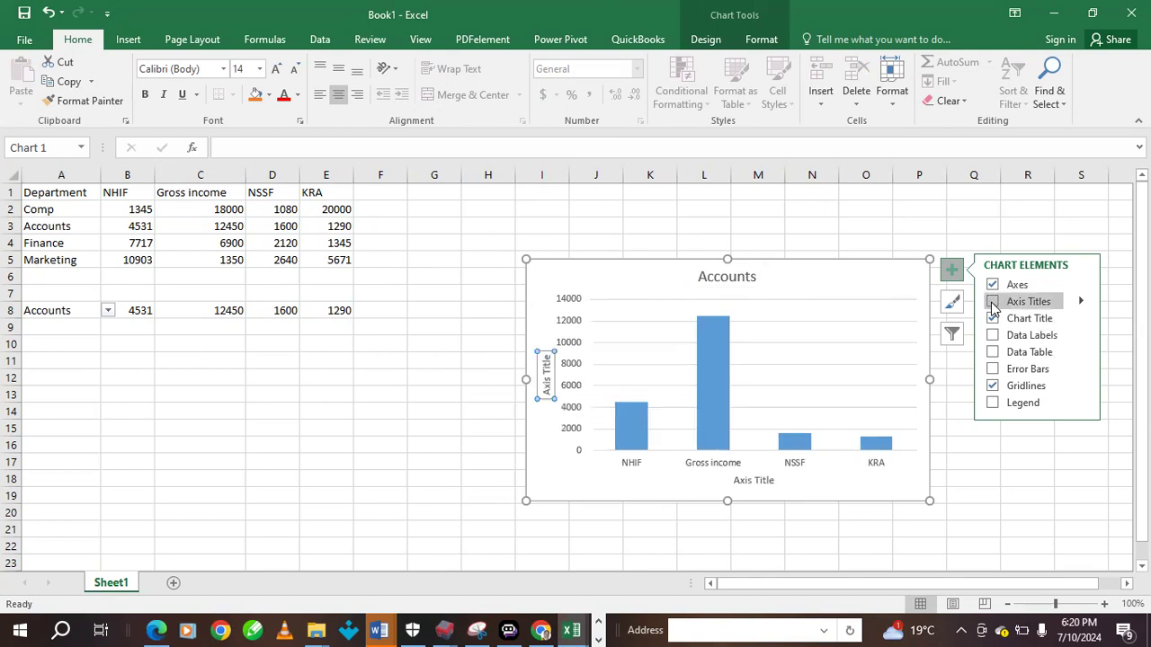
click(544, 382)
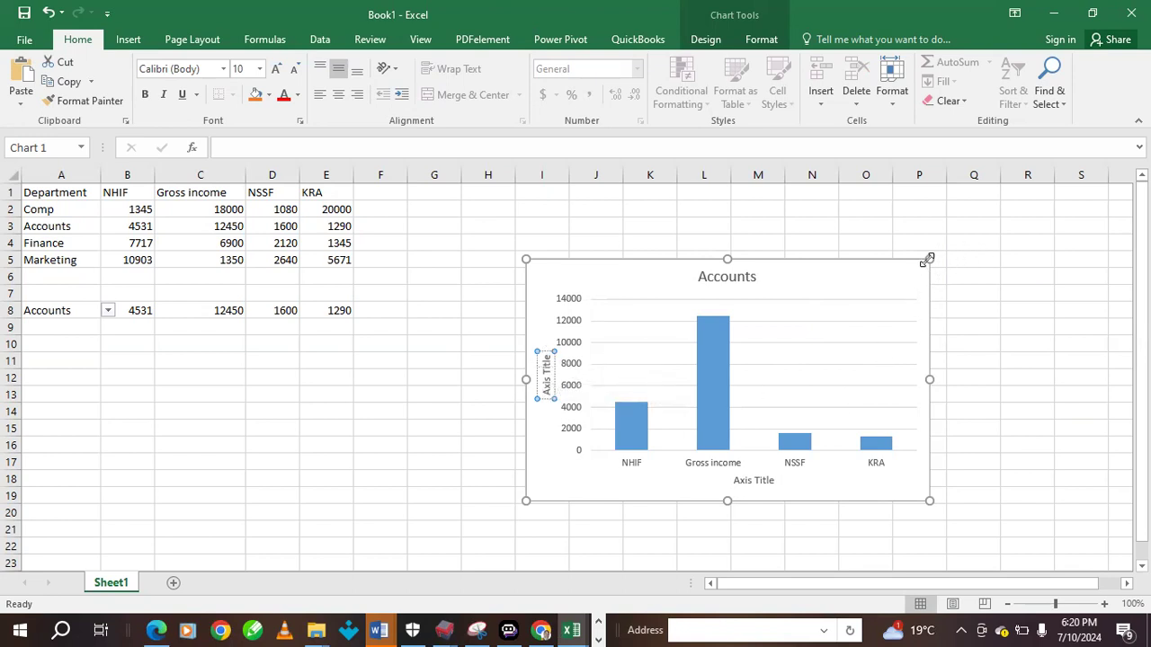
Turn on data labels showing 4531, 12450, 1600 and 1290, without a data table
click(858, 304)
click(950, 268)
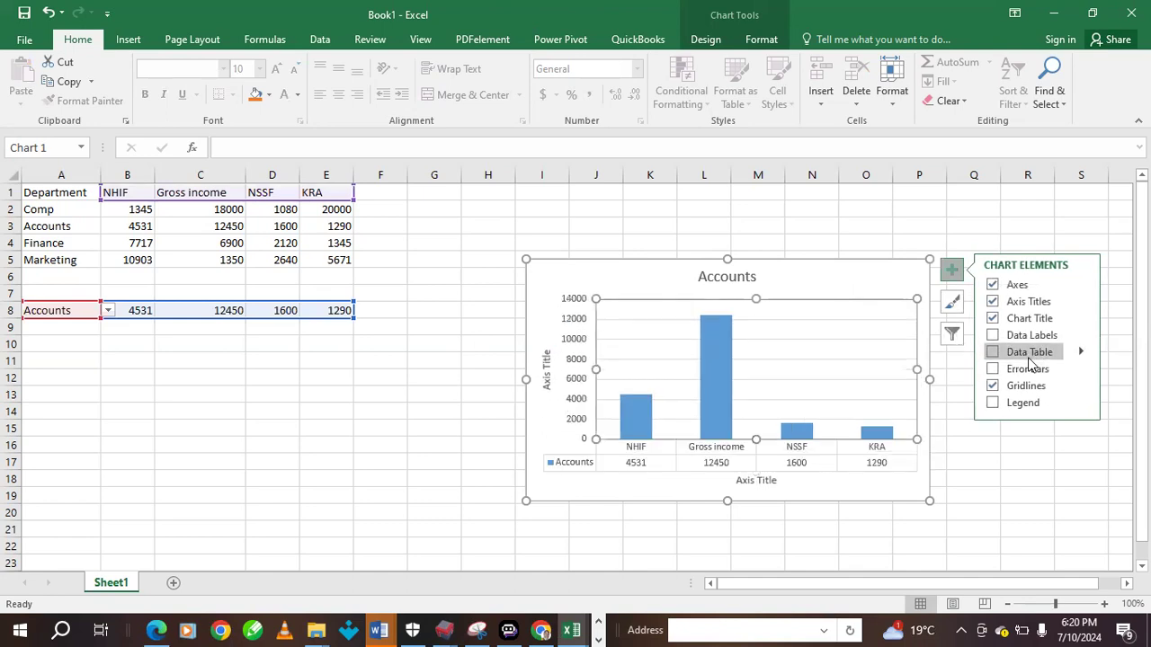
click(1030, 359)
click(1083, 354)
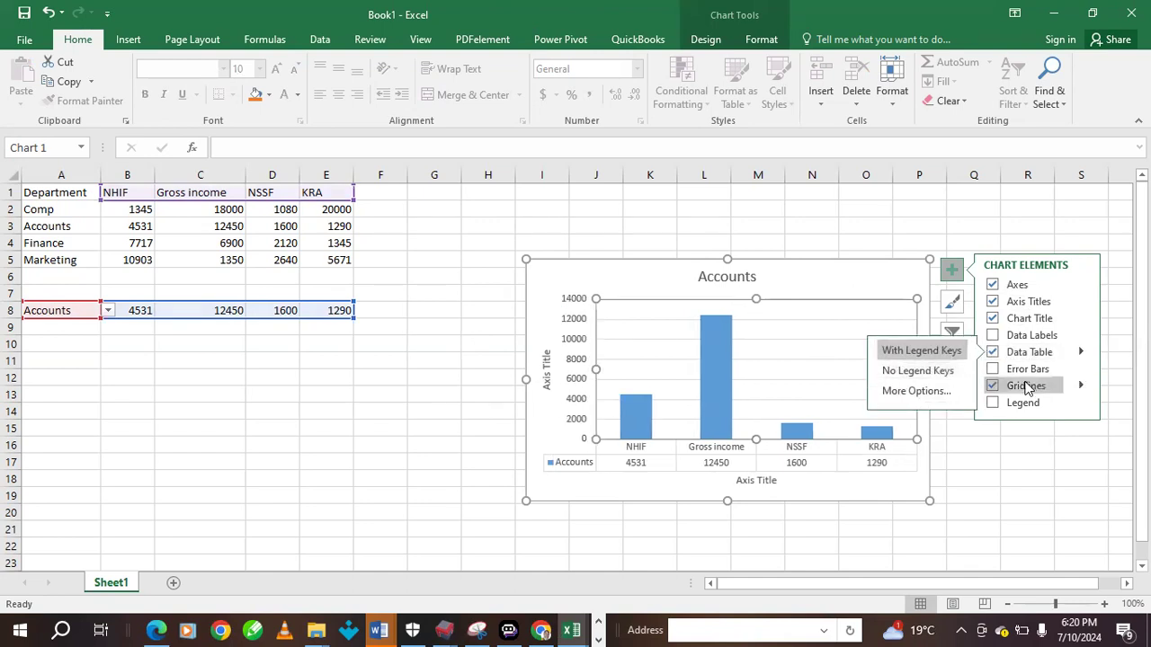
click(999, 353)
click(1000, 338)
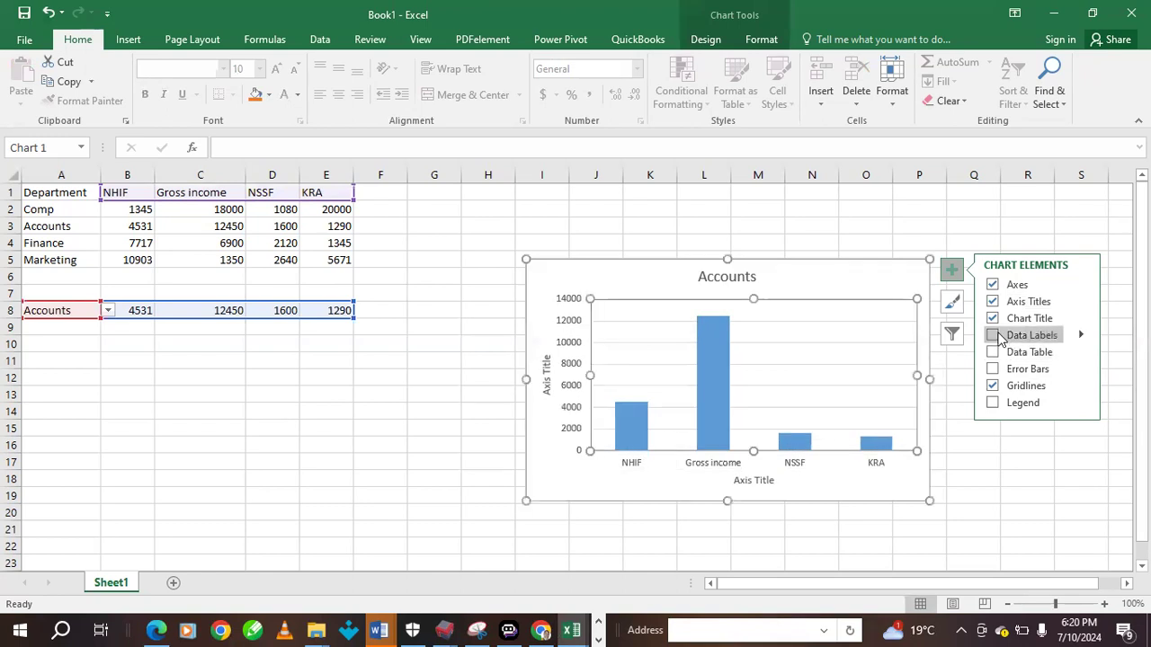
click(1000, 341)
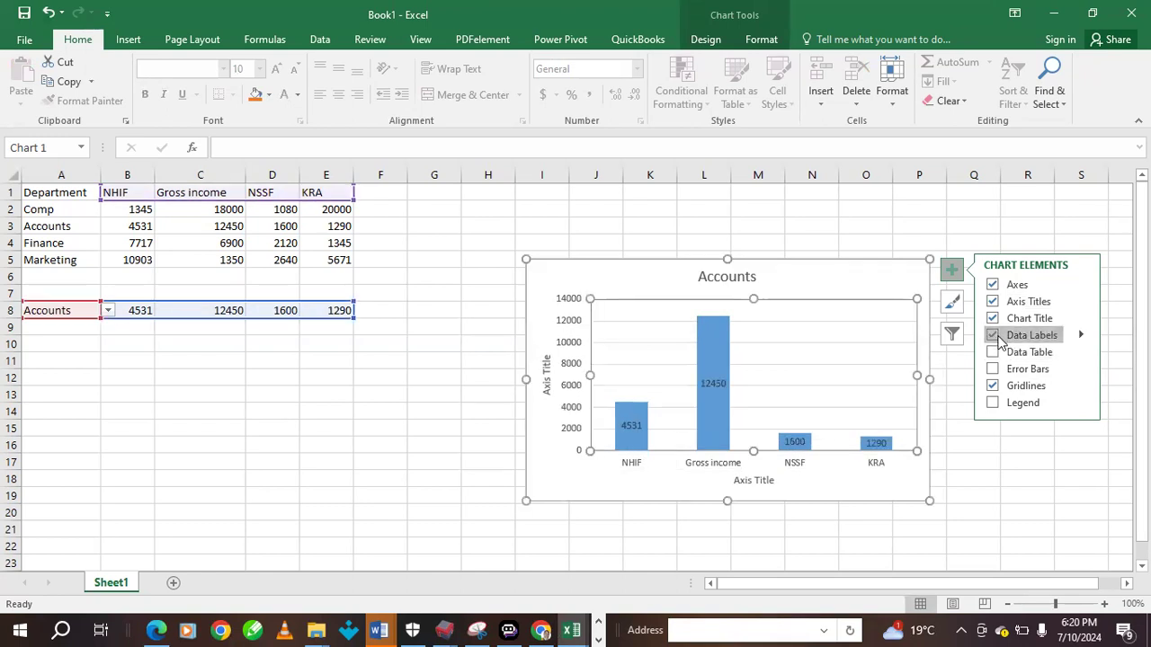
click(1080, 334)
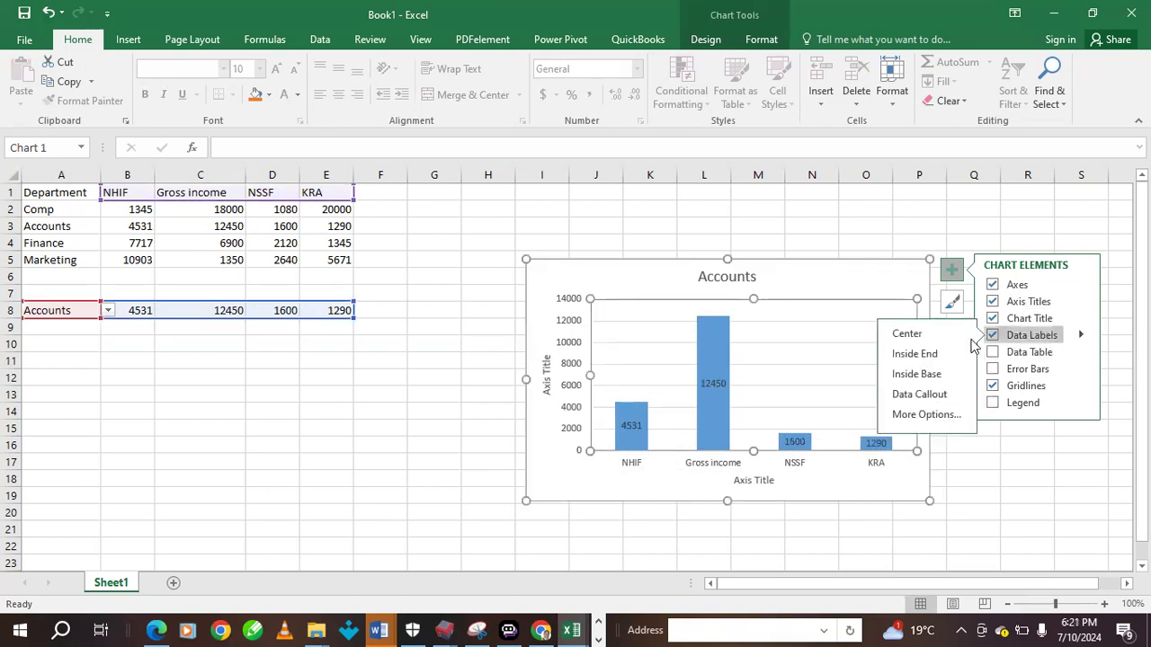
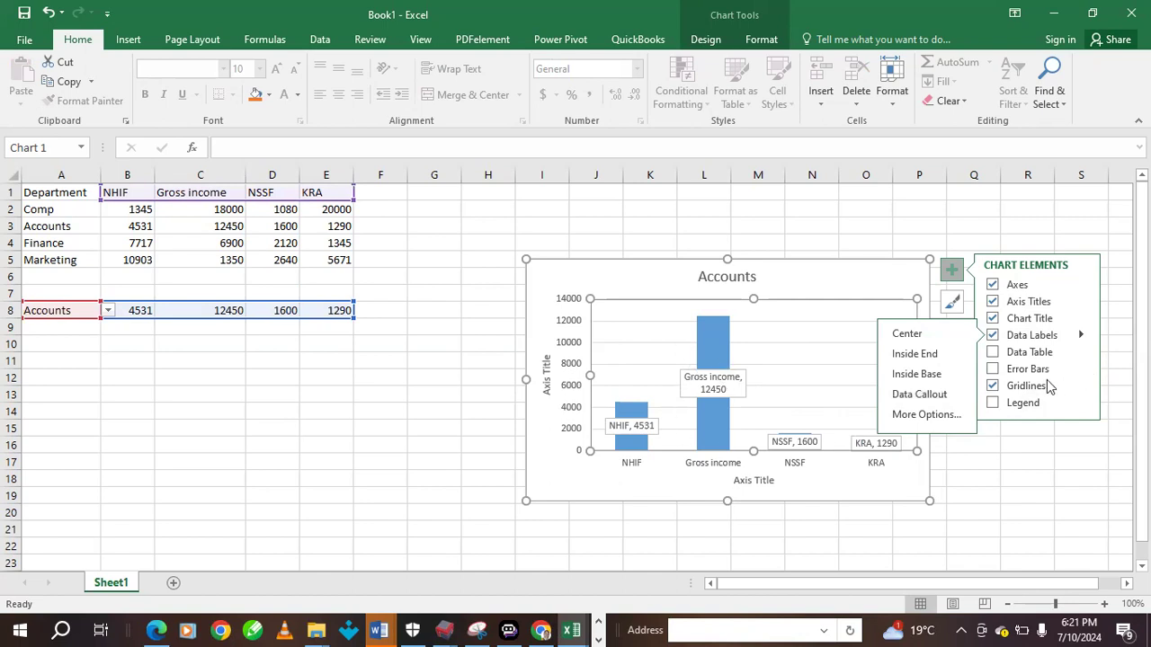
Add a legend to the chart and position it at the bottom
click(993, 403)
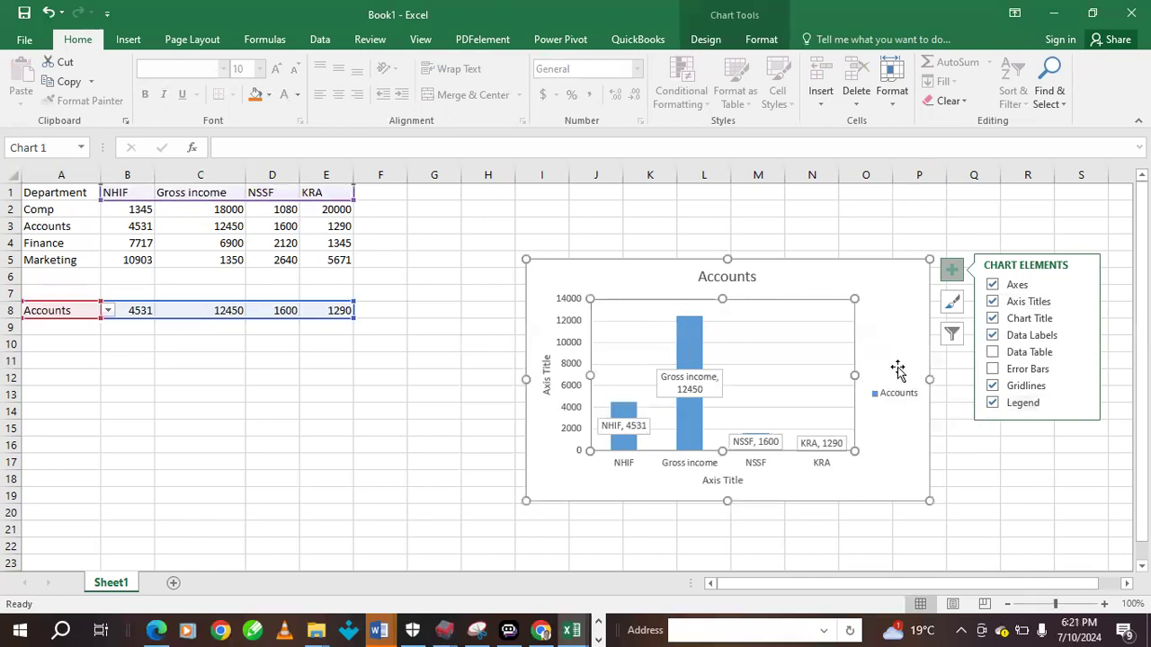
click(1082, 404)
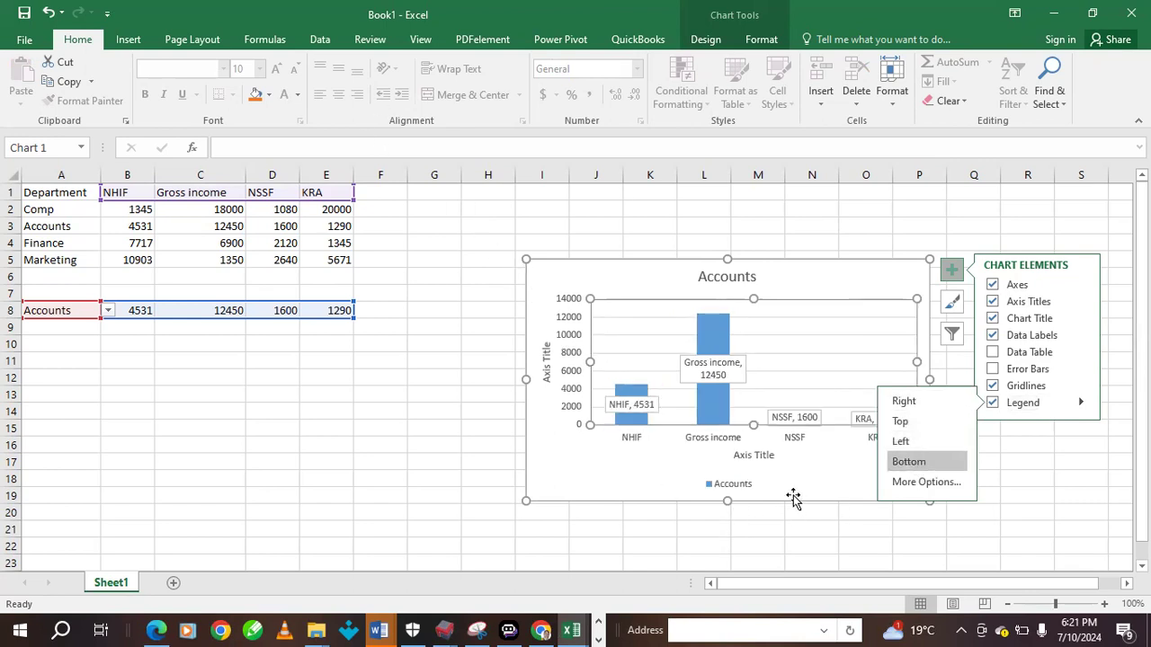
click(910, 243)
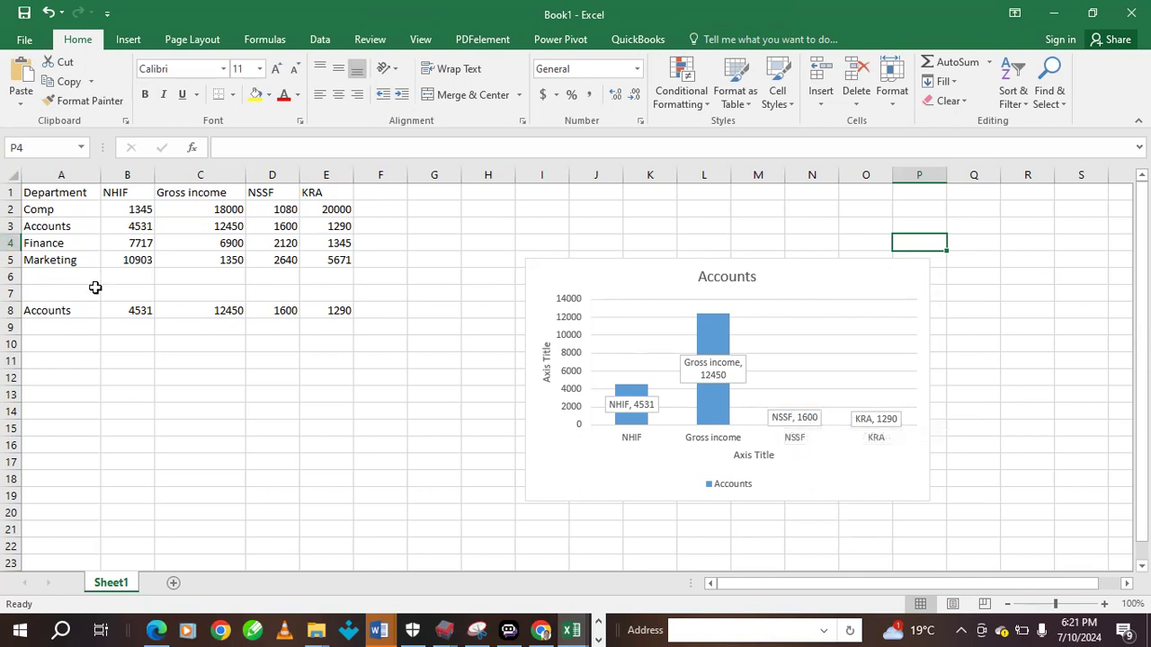
Pick Marketing from the A8 dropdown so row 8 shows 10903, 1350, 2640 and 5671
click(72, 312)
click(108, 311)
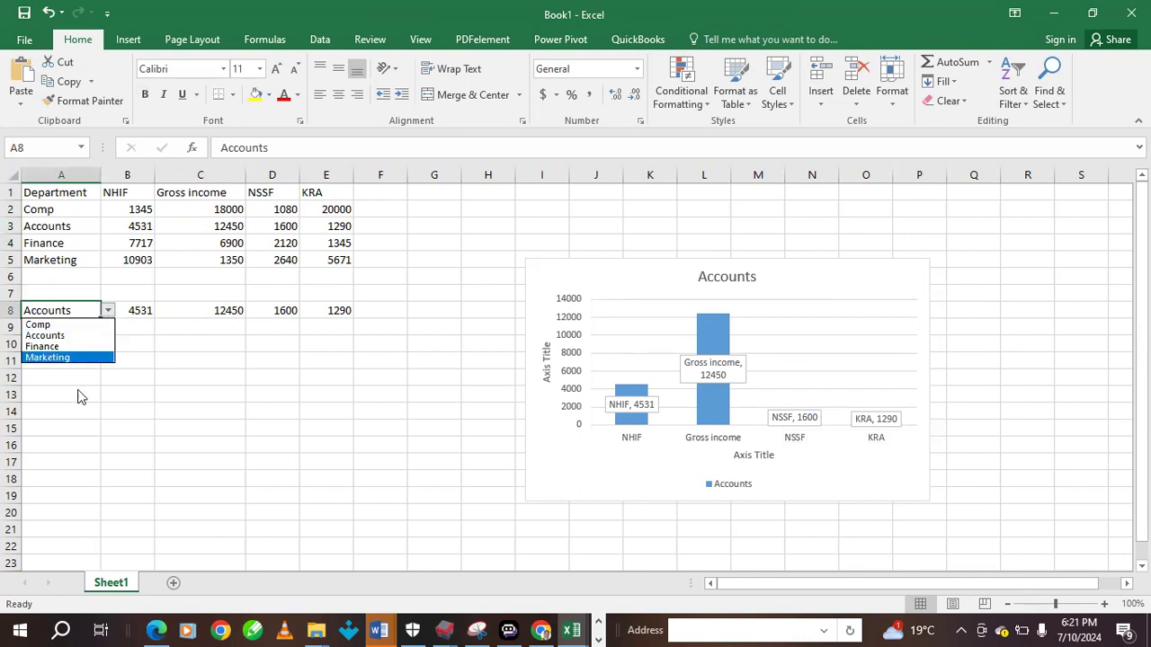
click(47, 357)
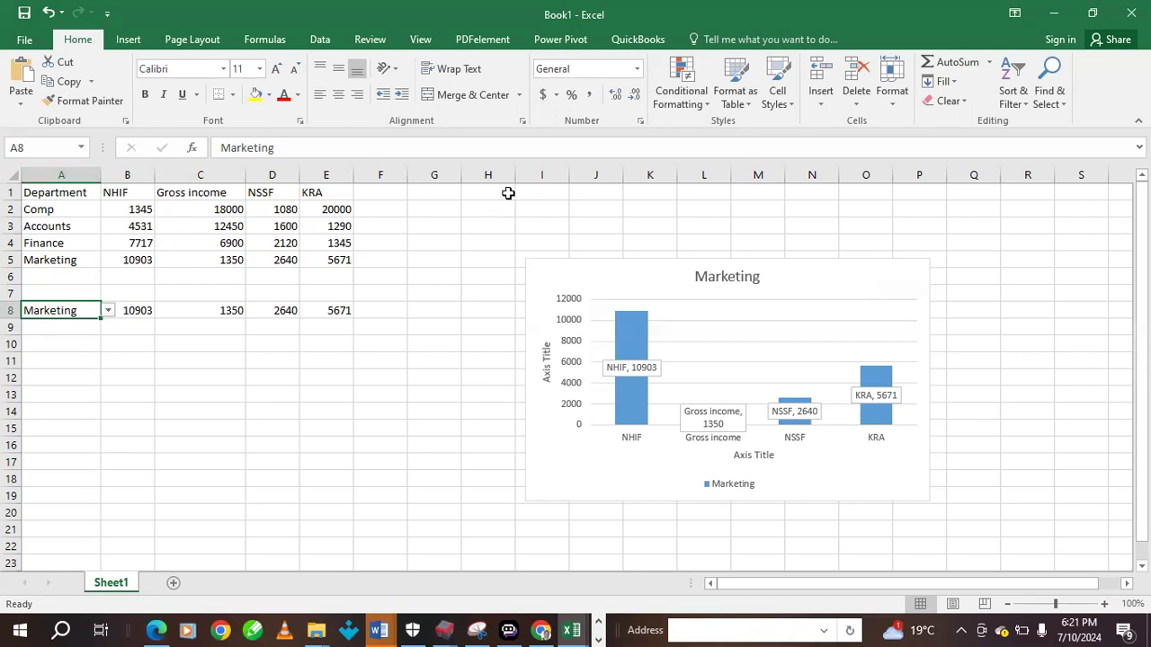
click(147, 43)
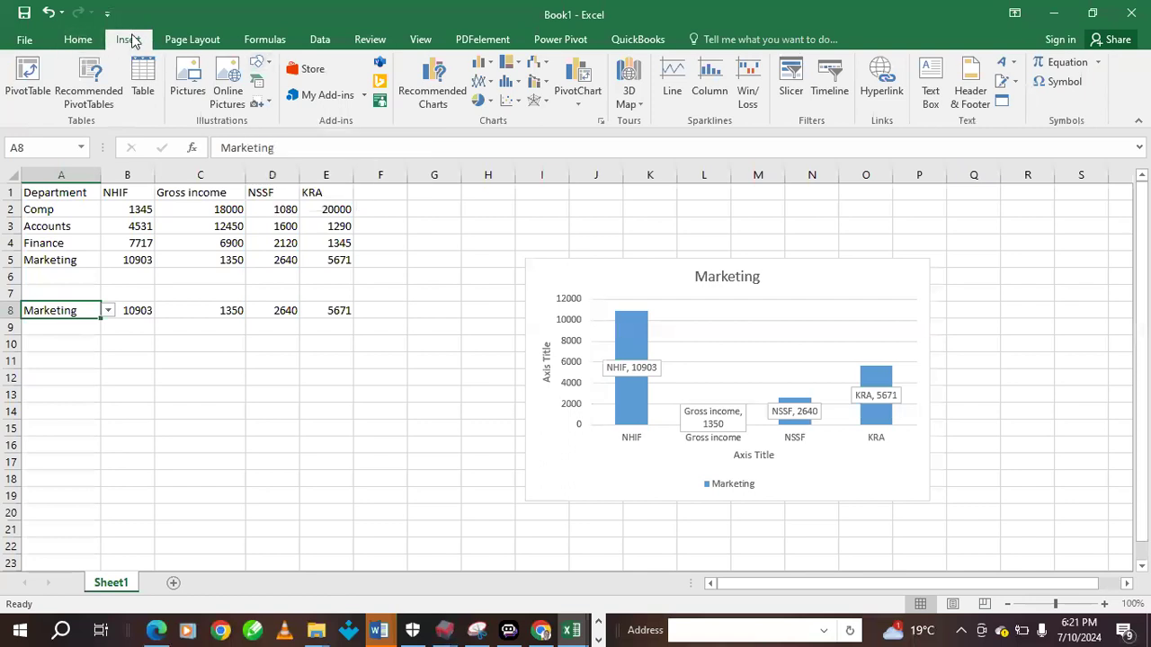
Draw a rounded rectangle over the chart and send it to the back
click(258, 63)
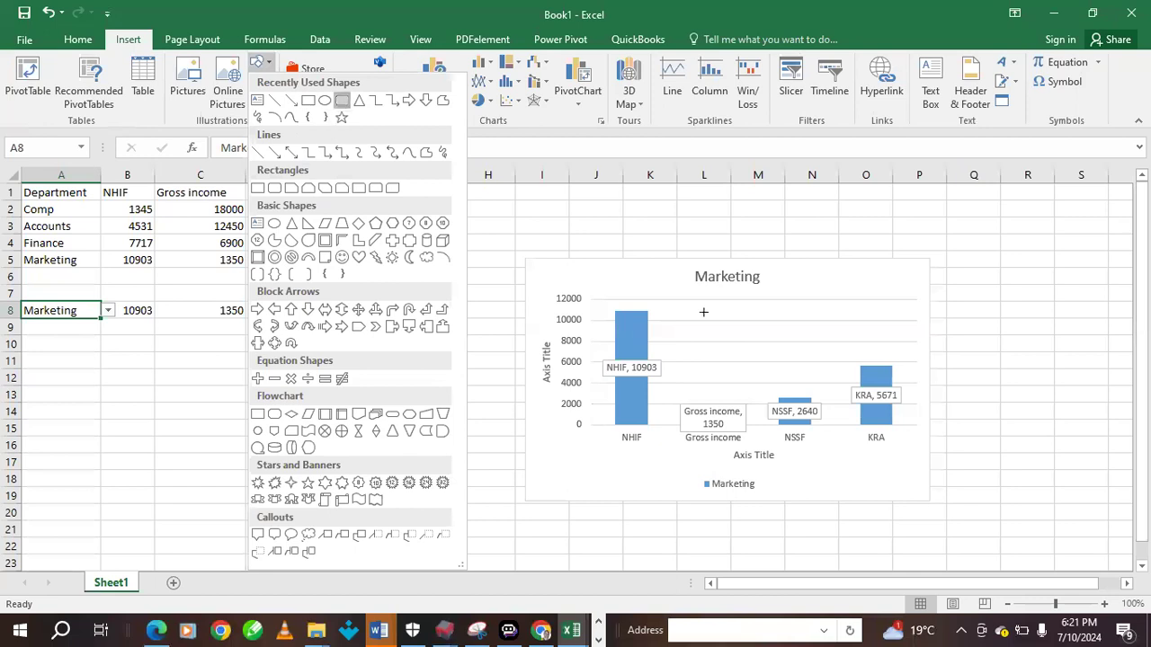
mouse_move(468, 217)
mouse_down()
mouse_move(848, 352)
mouse_move(974, 455)
mouse_move(975, 518)
mouse_move(971, 503)
mouse_up()
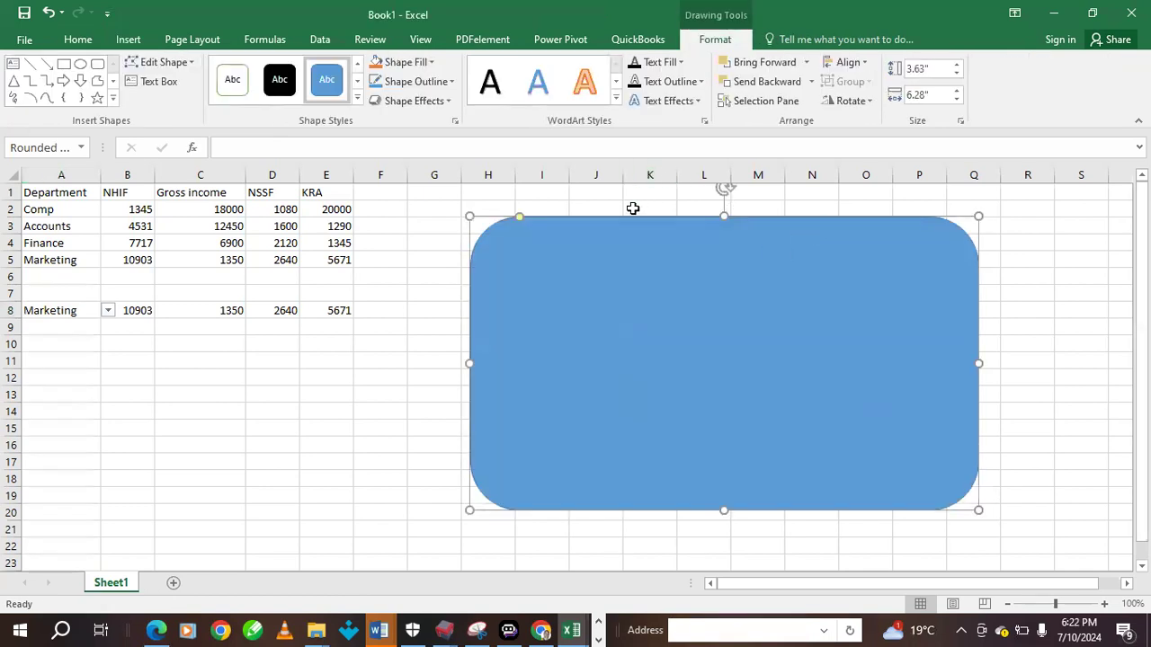
right_click(663, 262)
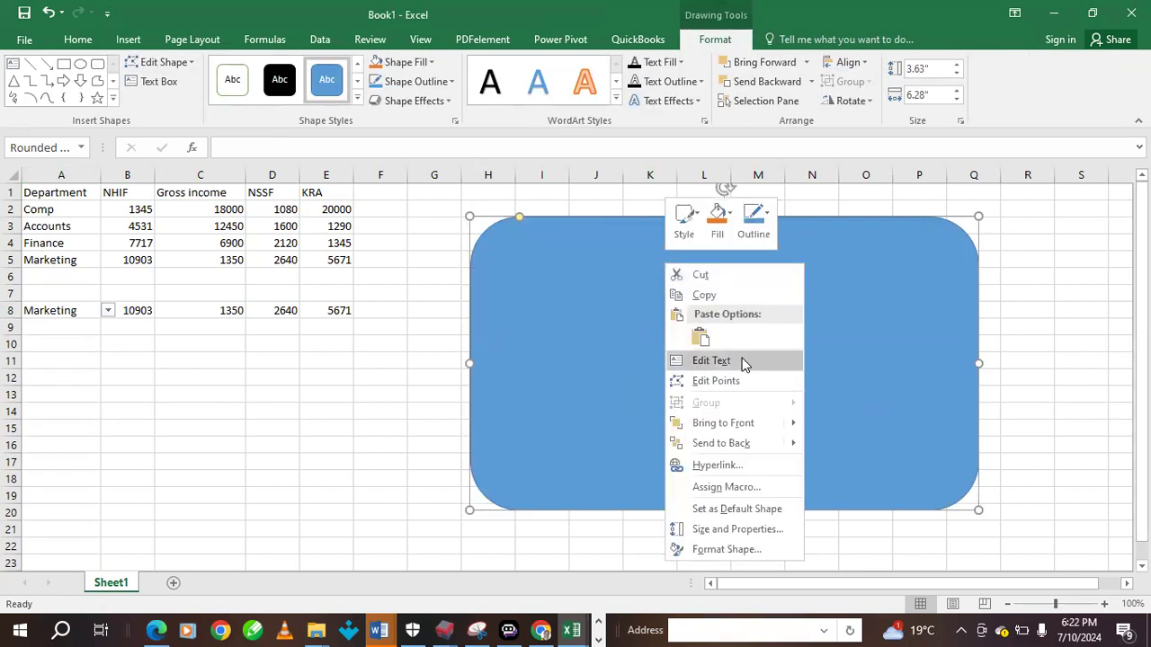
click(750, 445)
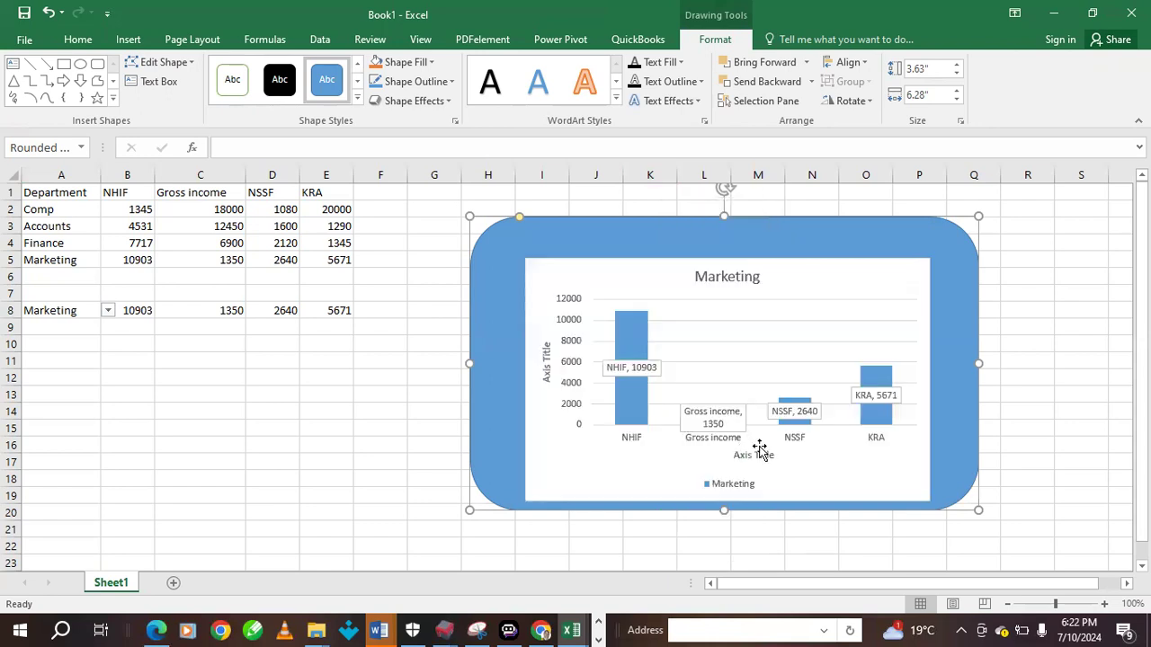
Move the Marketing chart left and stretch the rectangle's right side further out
click(1025, 309)
click(810, 294)
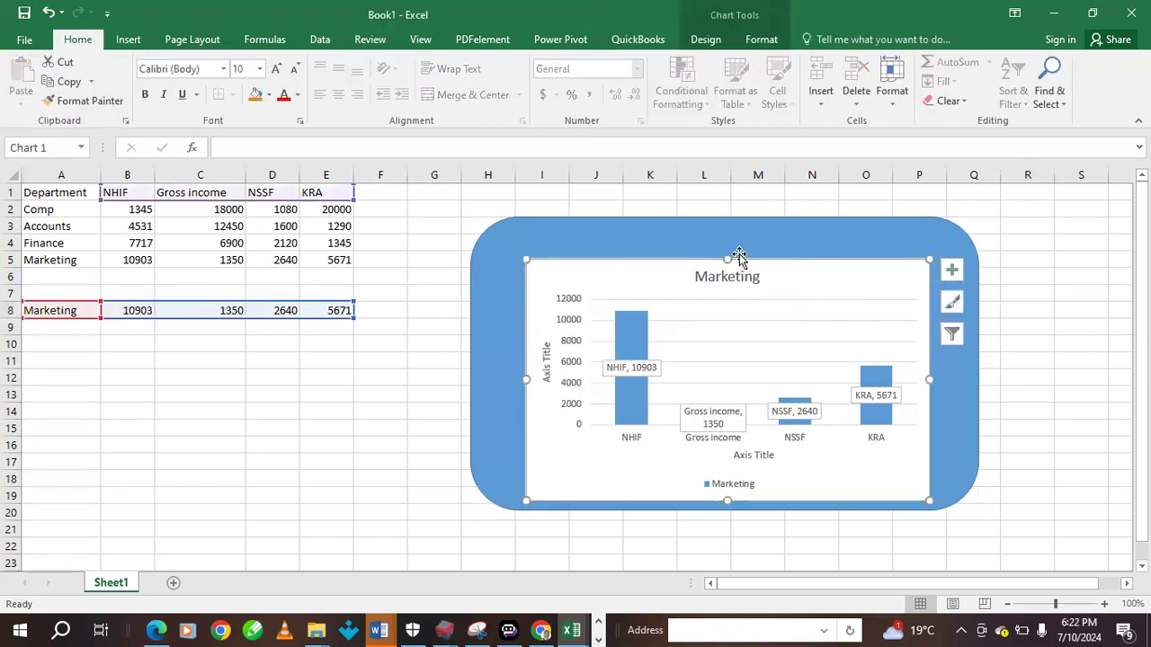
click(599, 226)
drag(555, 267, 501, 265)
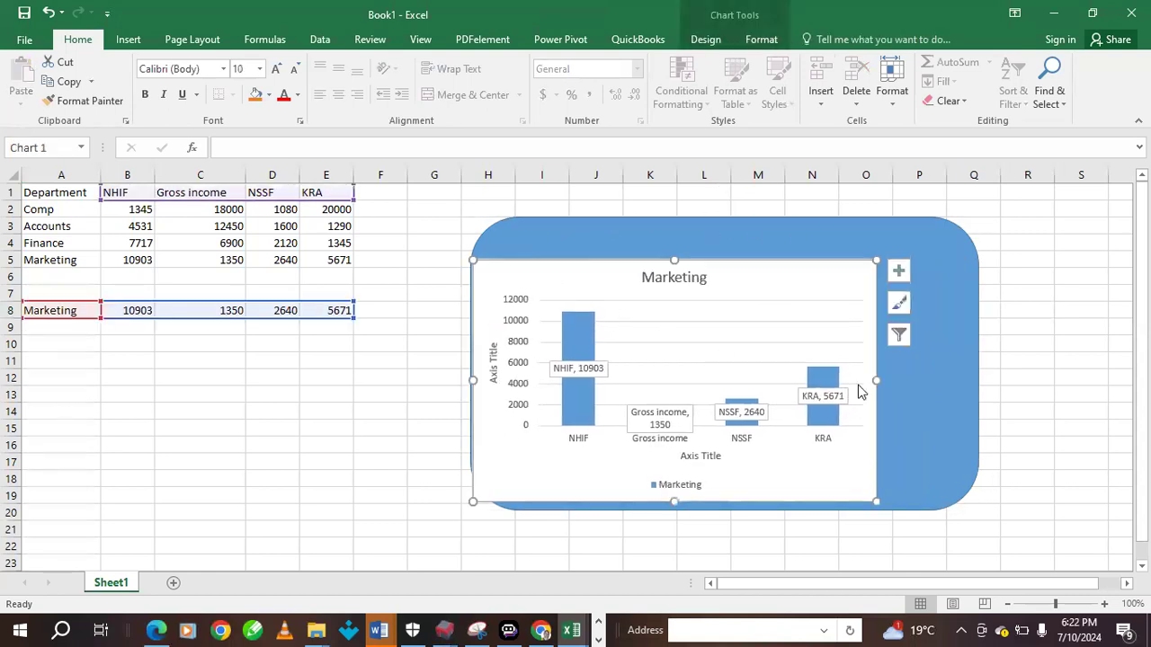
click(978, 373)
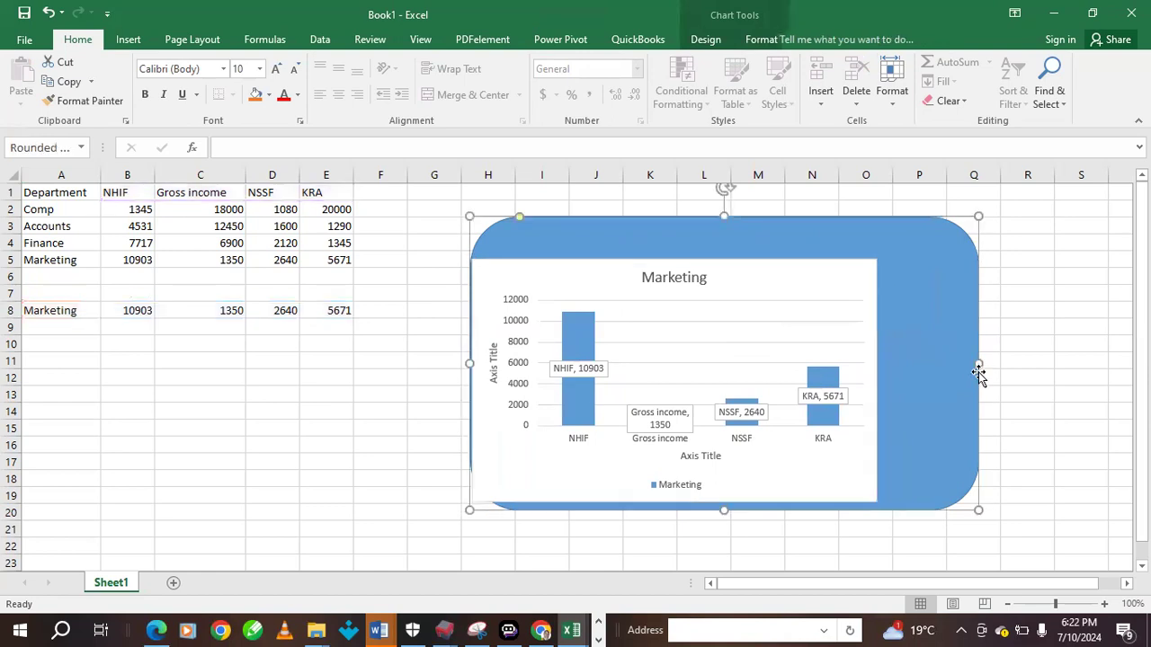
mouse_move(978, 368)
mouse_down()
mouse_move(1130, 390)
mouse_move(1013, 375)
mouse_up()
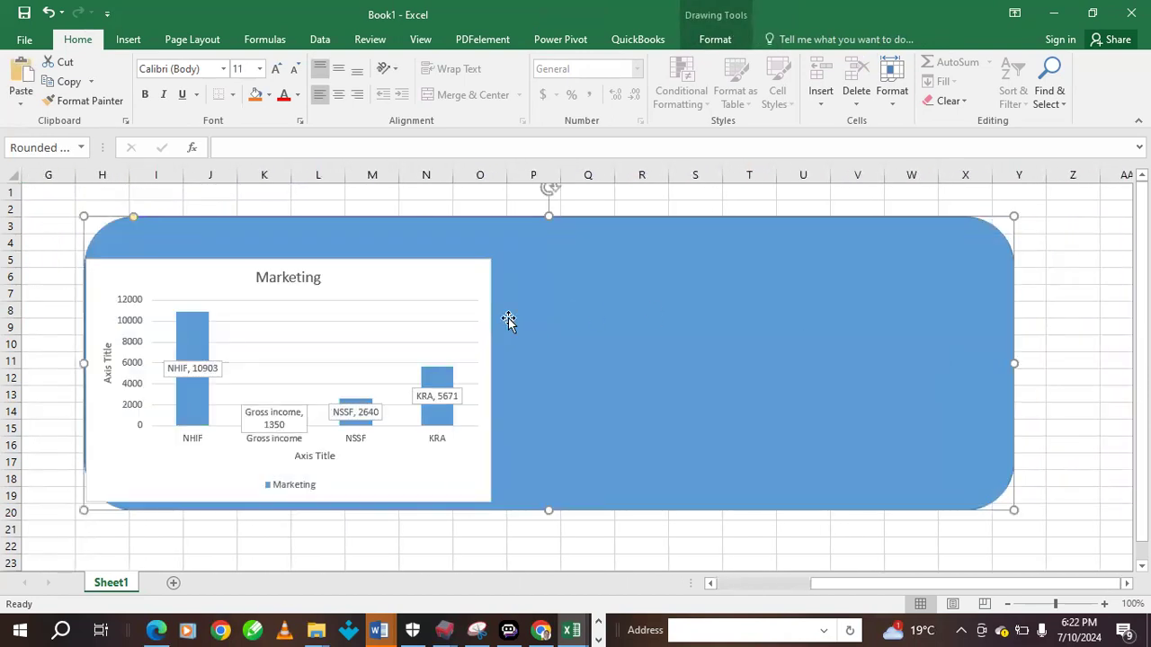
click(458, 278)
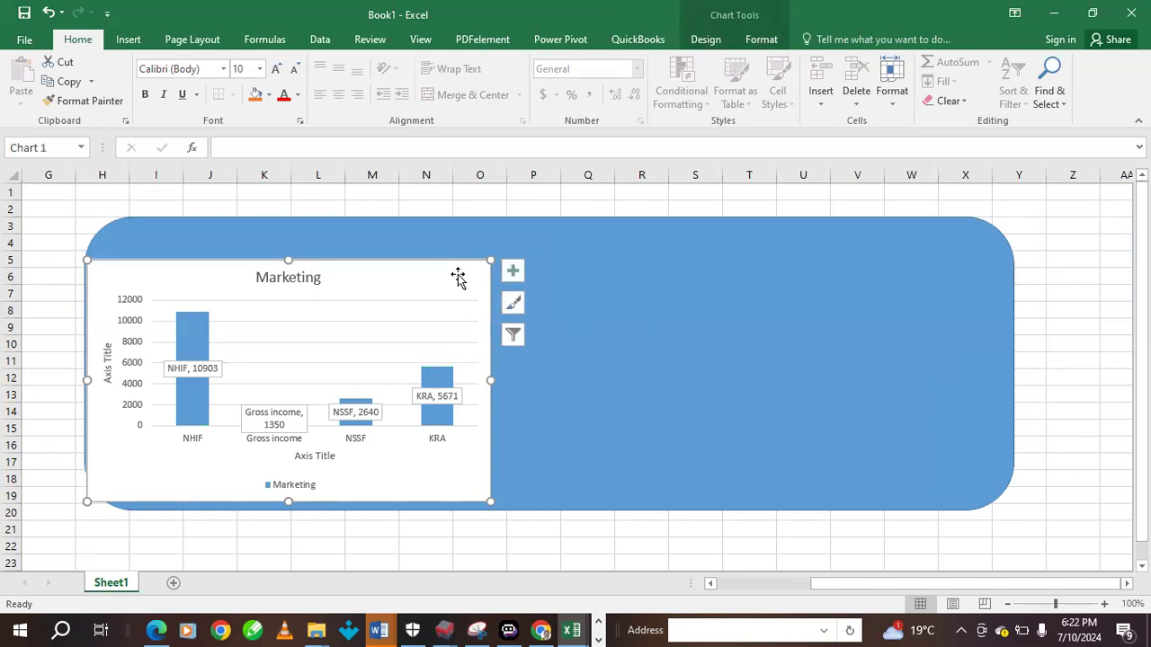
click(603, 349)
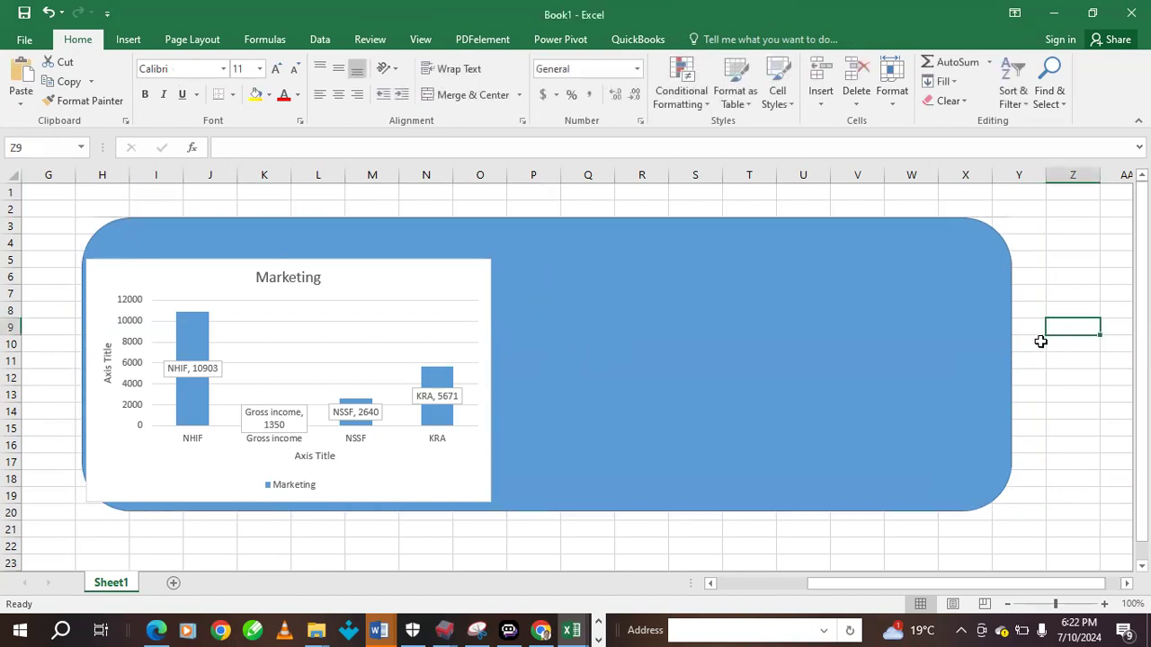
Paste a copy of the Marketing chart beside the first and fit the rectangle around both
key(ctrl+v)
mouse_move(1072, 330)
mouse_down()
mouse_move(603, 264)
mouse_move(527, 282)
mouse_move(520, 272)
mouse_up()
click(1000, 384)
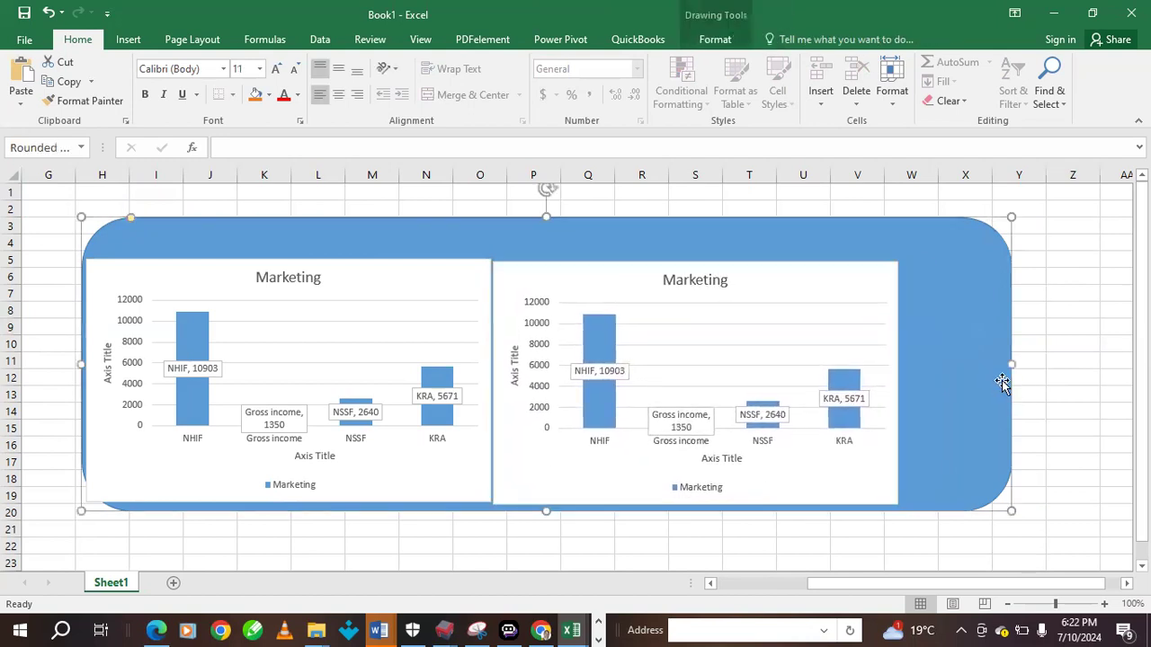
drag(1010, 365, 931, 362)
drag(835, 284, 855, 286)
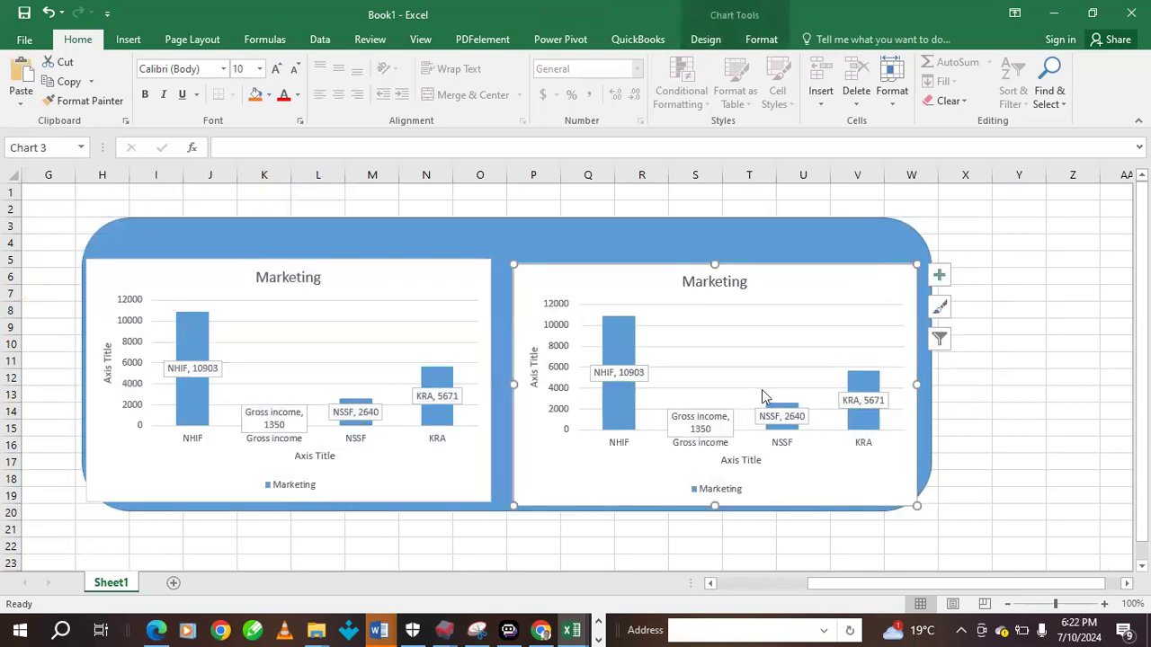
Change the copied chart's type to Line
right_click(789, 281)
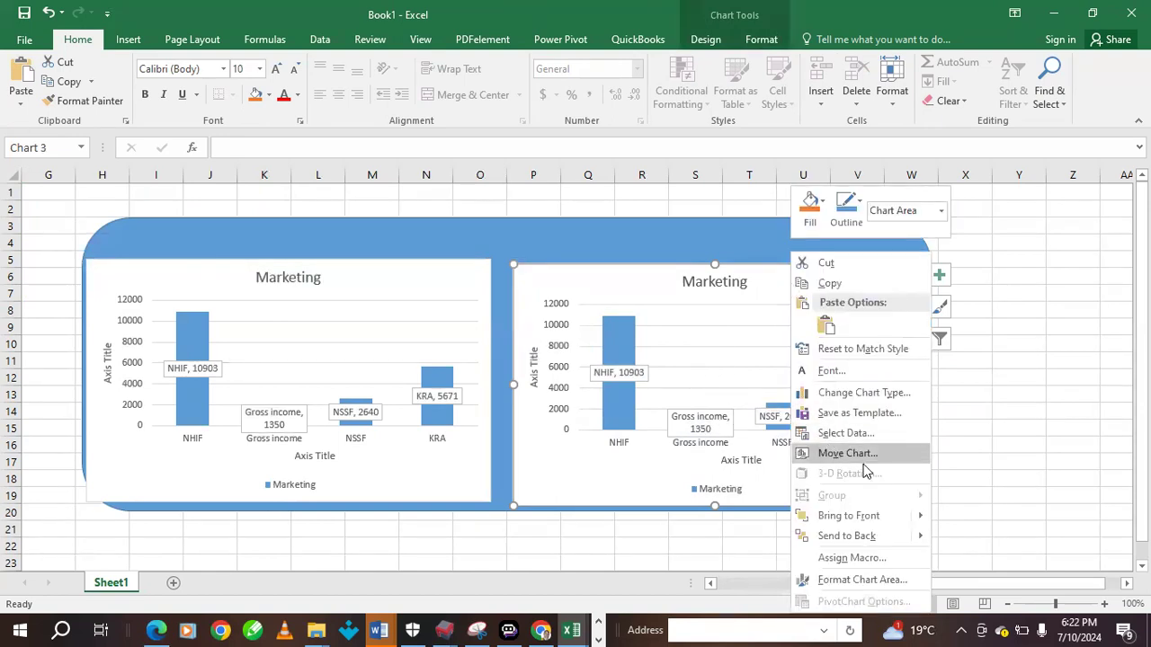
click(868, 394)
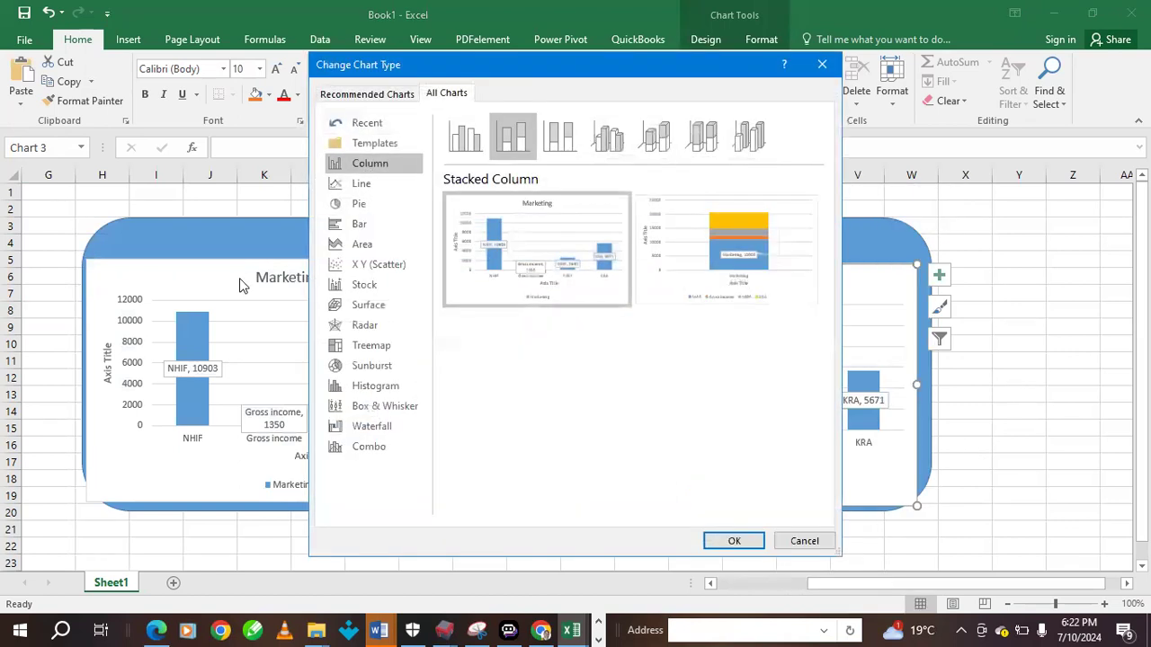
click(360, 225)
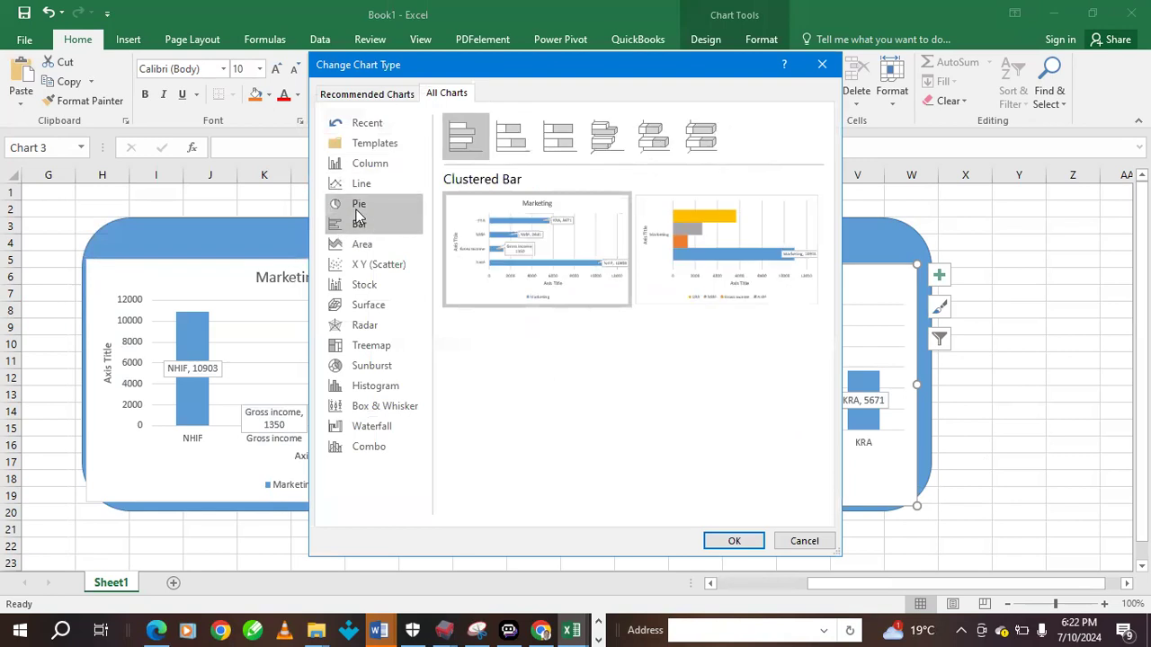
click(353, 205)
click(355, 186)
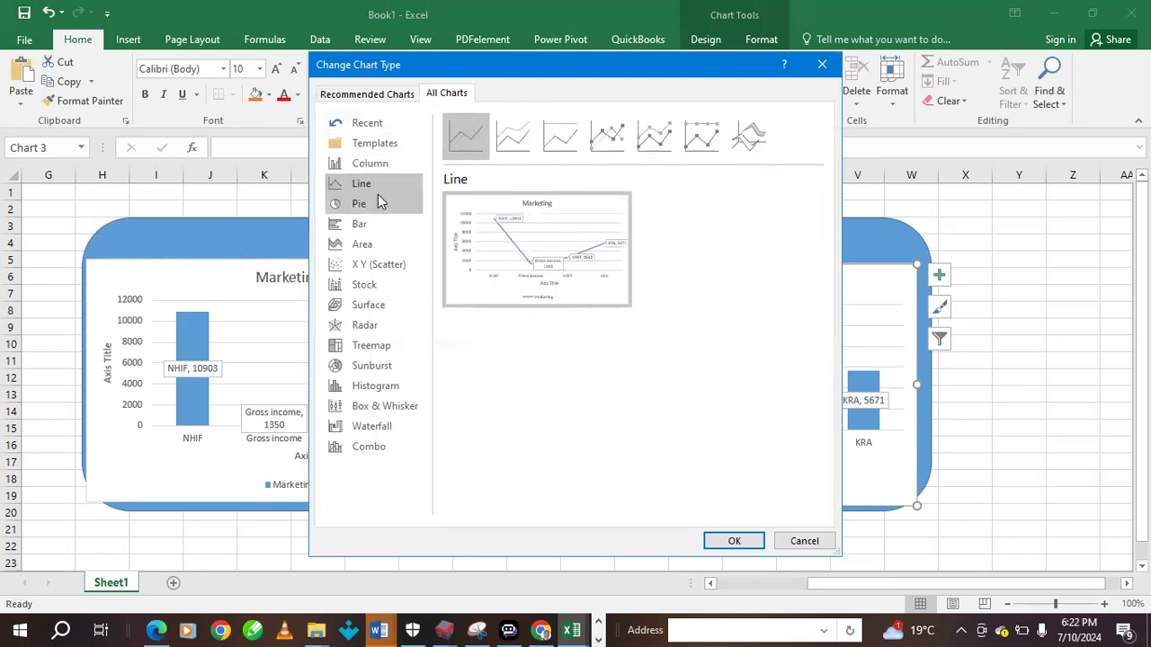
click(733, 539)
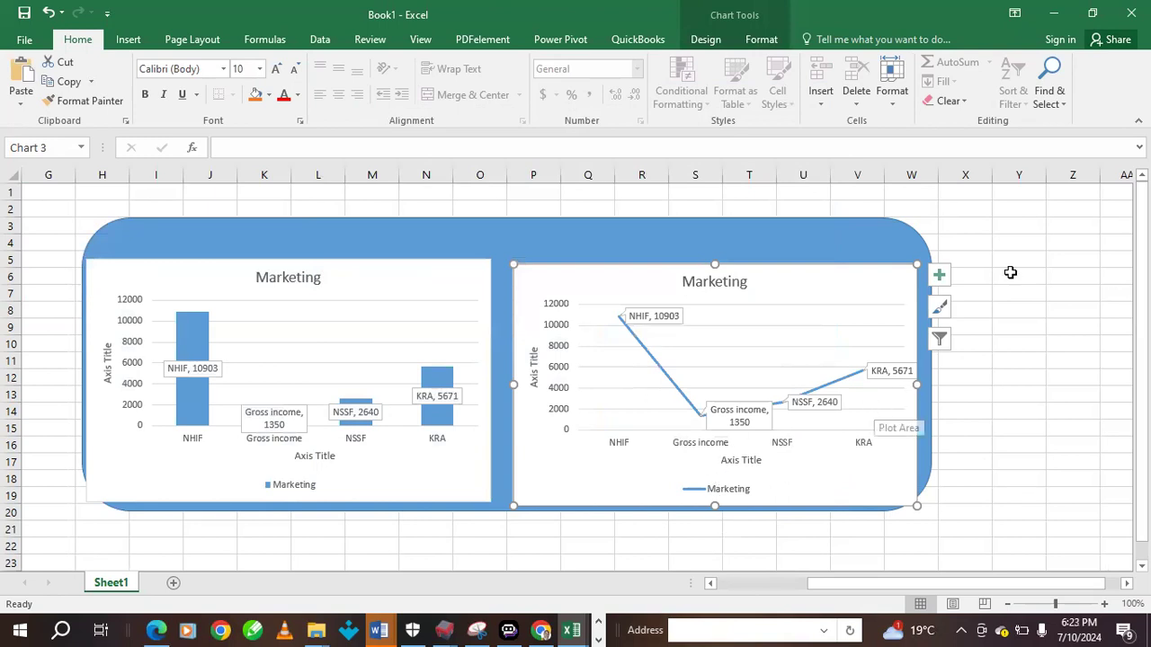
Toggle the line chart's legend off and back on while reviewing position choices
click(938, 277)
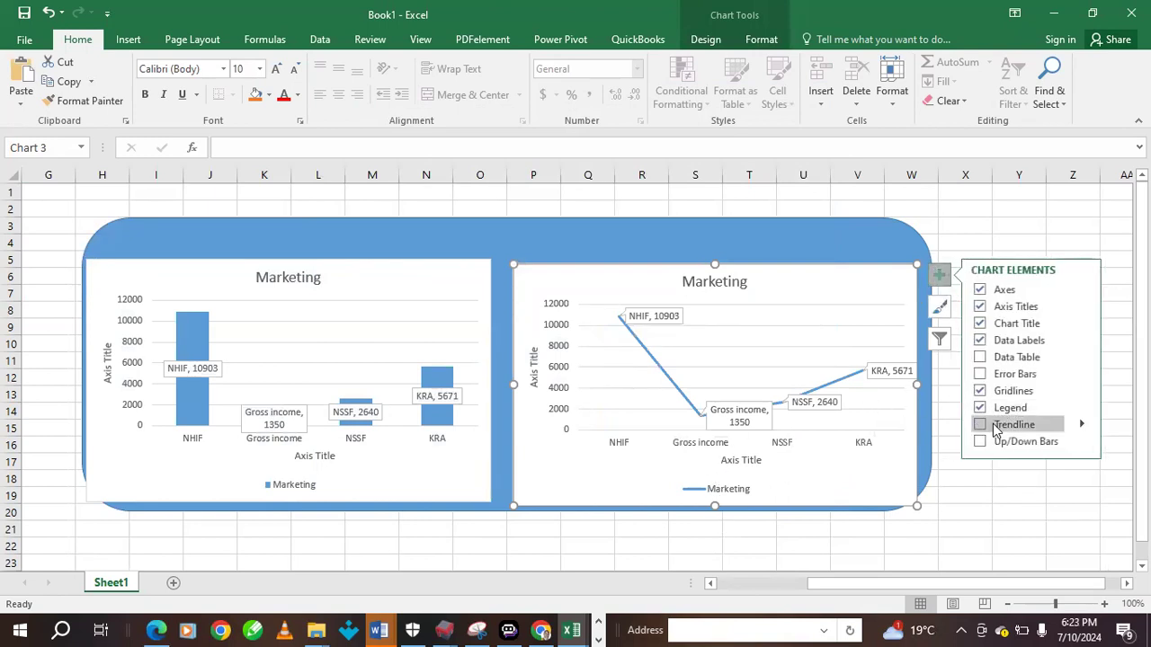
click(980, 408)
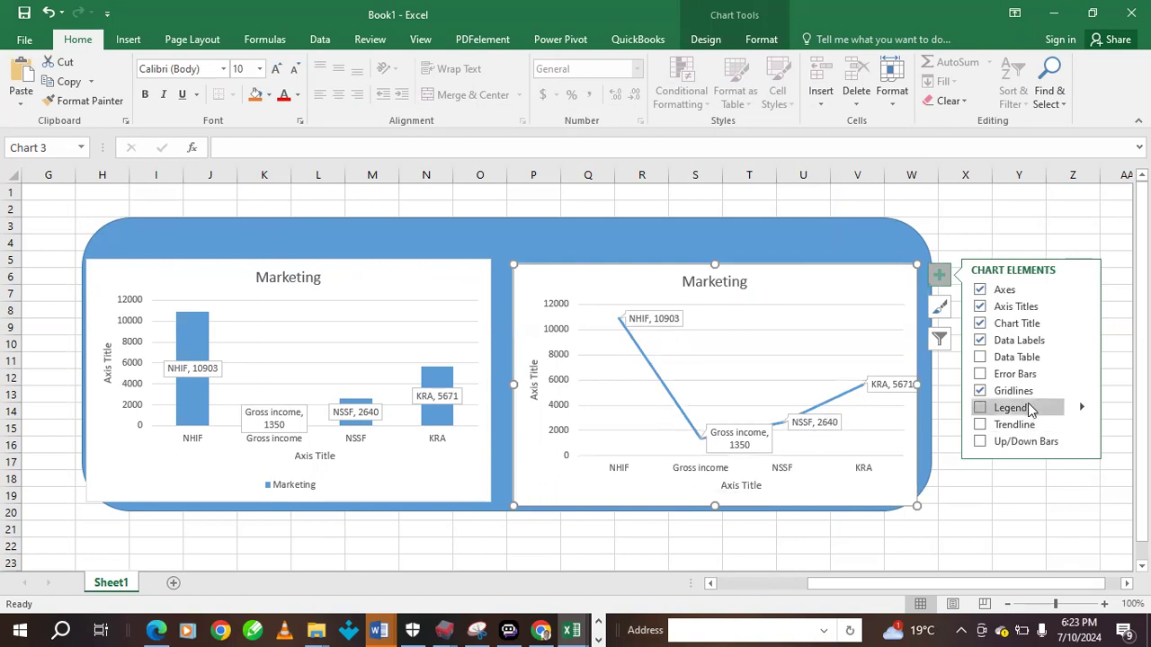
click(980, 407)
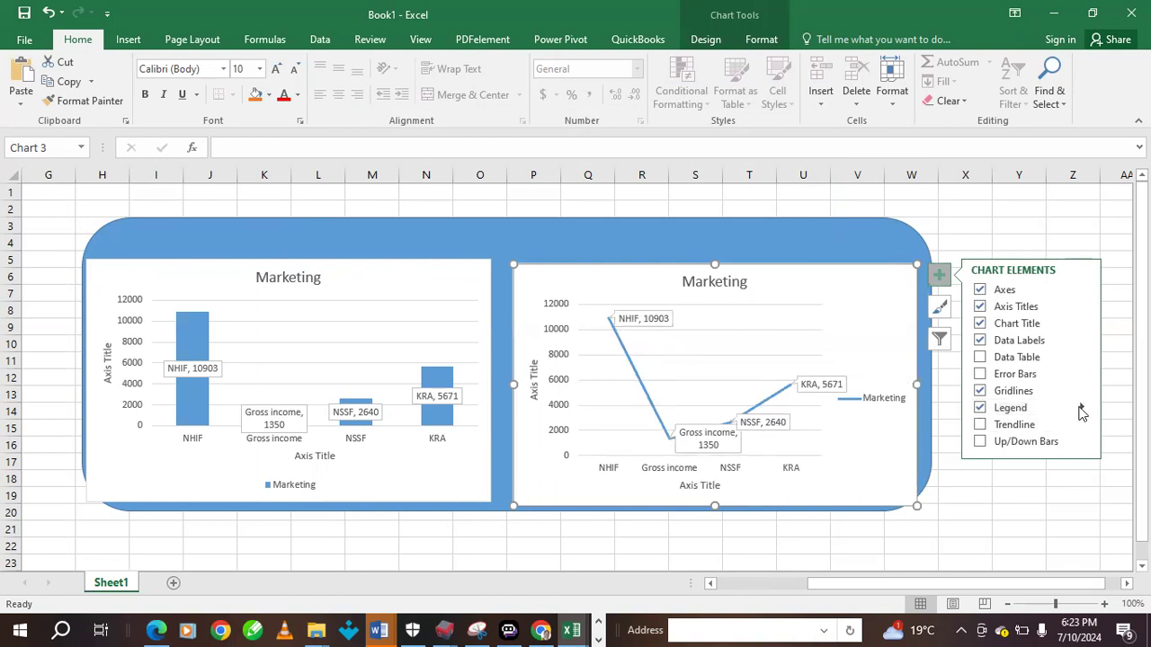
click(1082, 407)
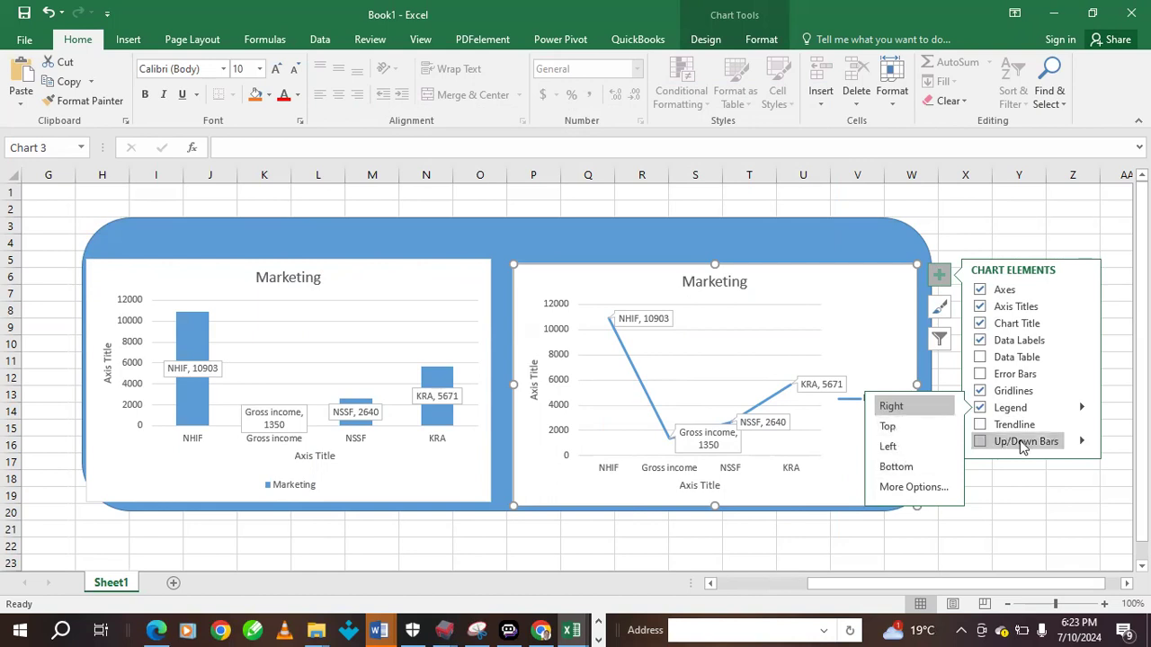
click(989, 409)
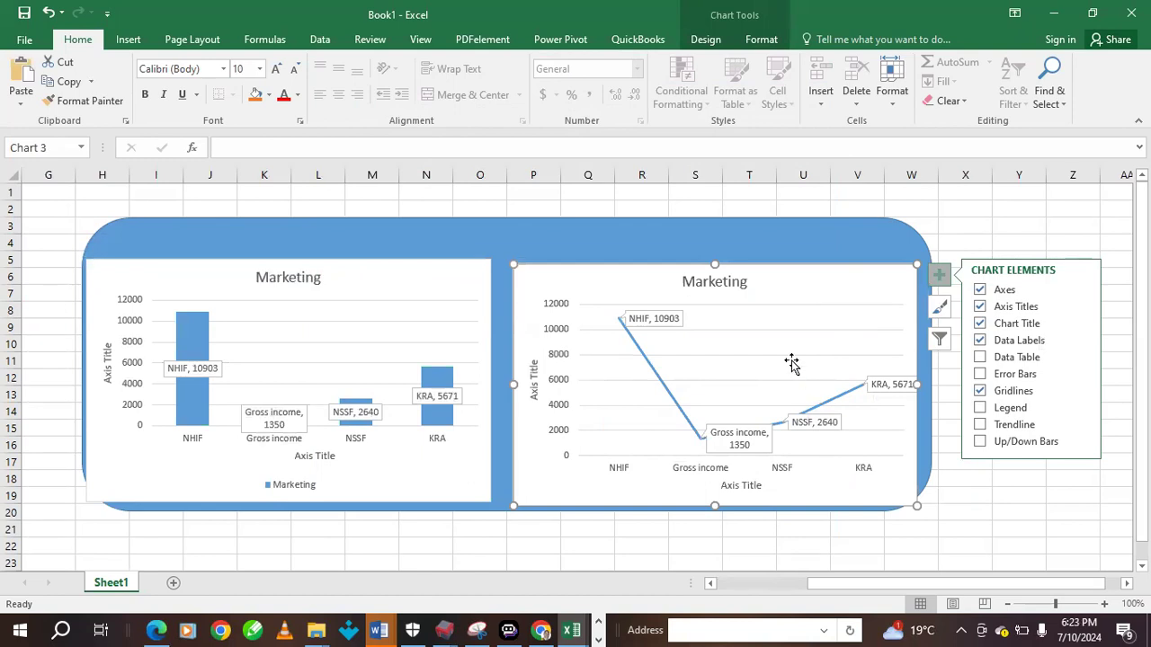
click(989, 408)
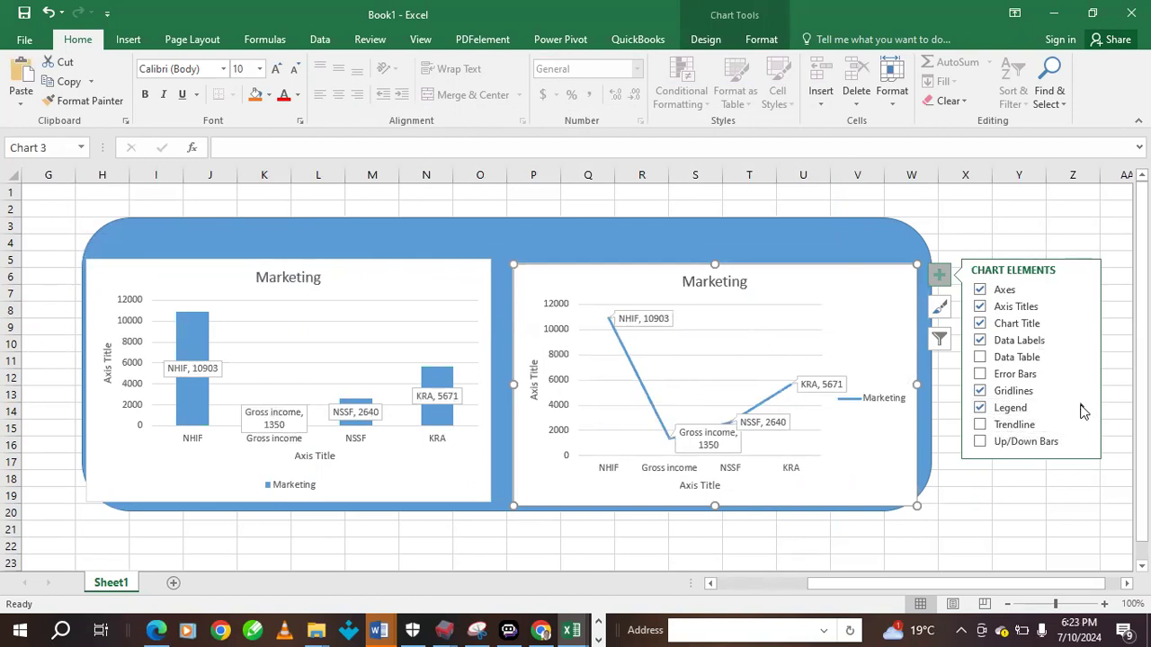
click(1081, 407)
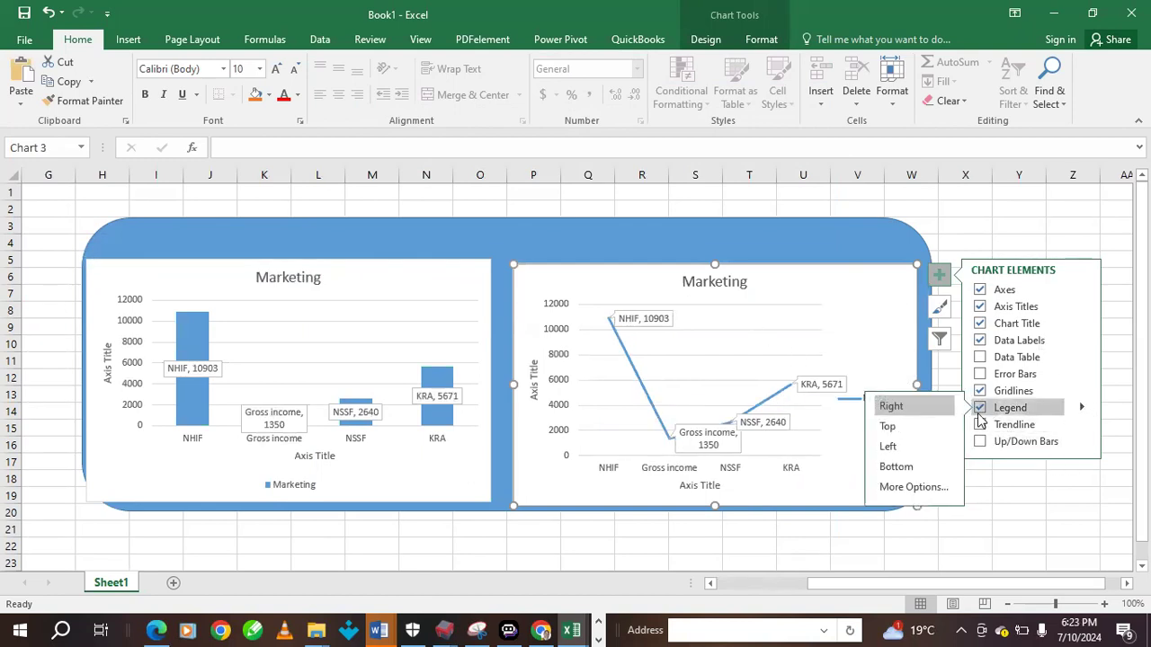
Try Top Right and Left legend positions in Format Legend, ending with Left
click(907, 490)
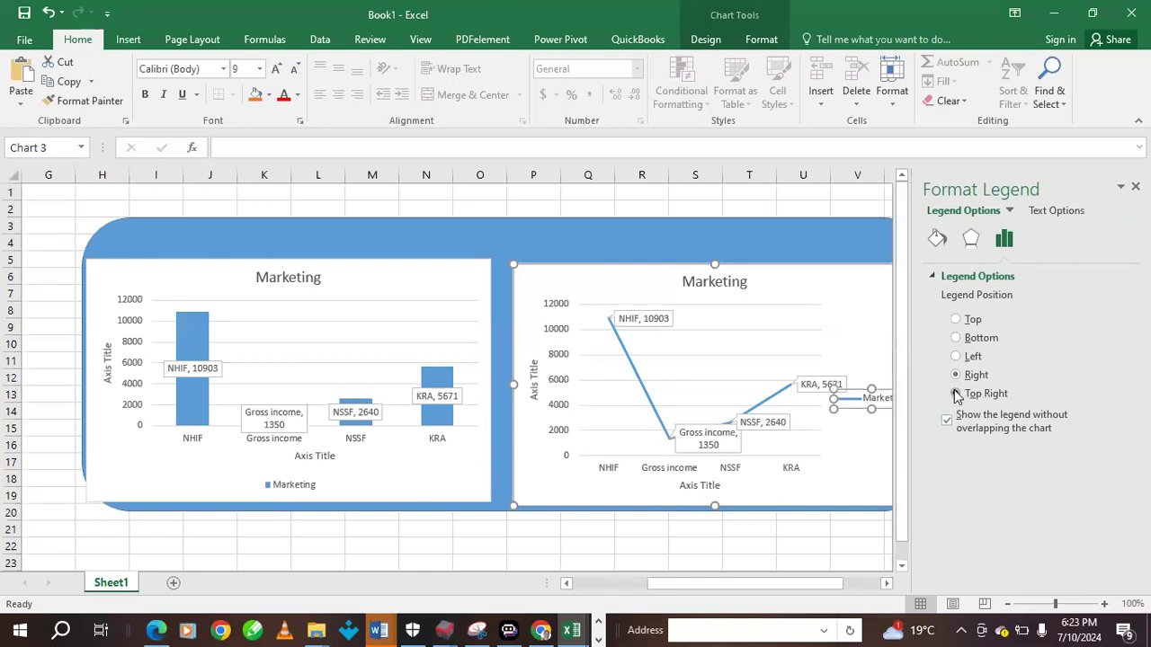
click(955, 394)
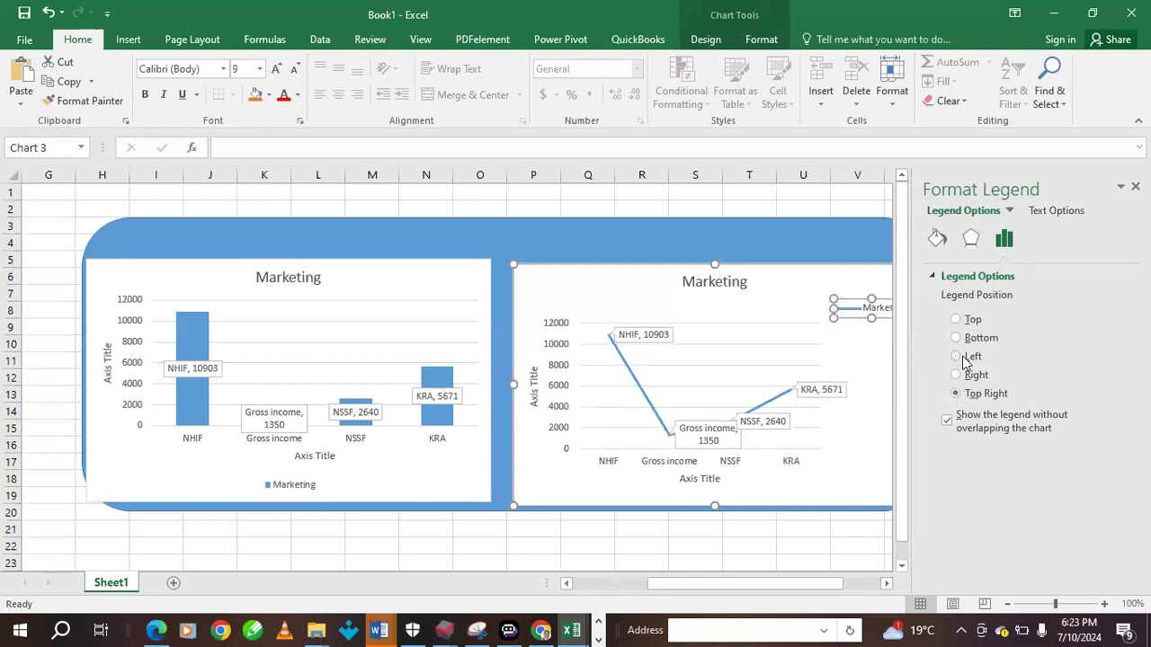
click(956, 356)
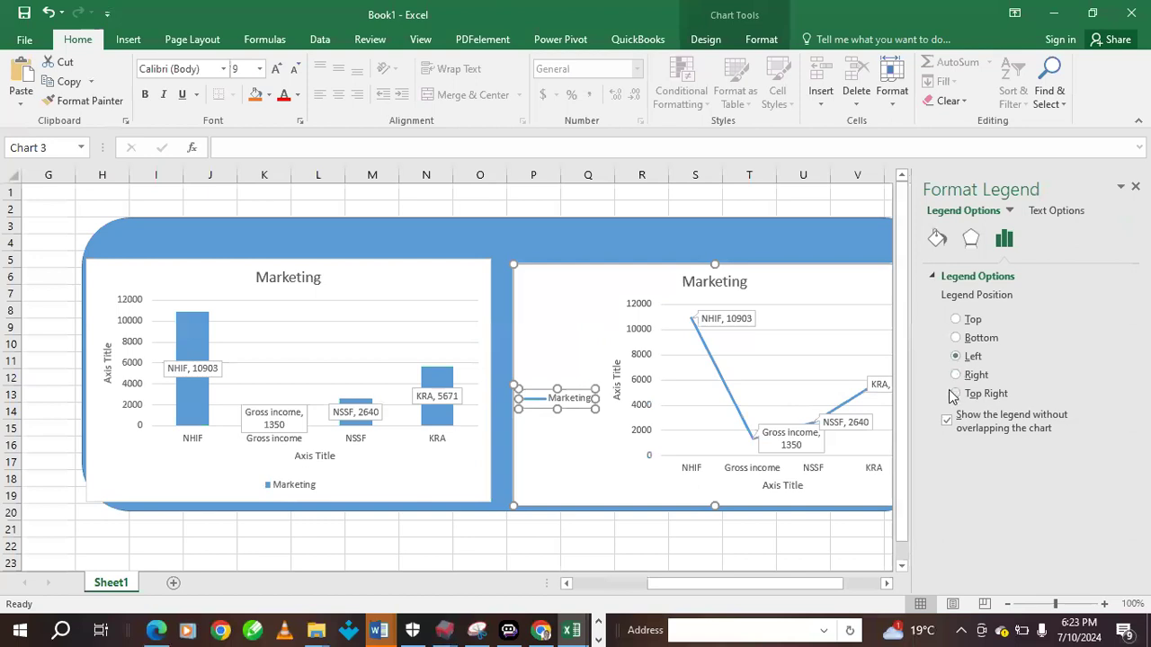
click(954, 396)
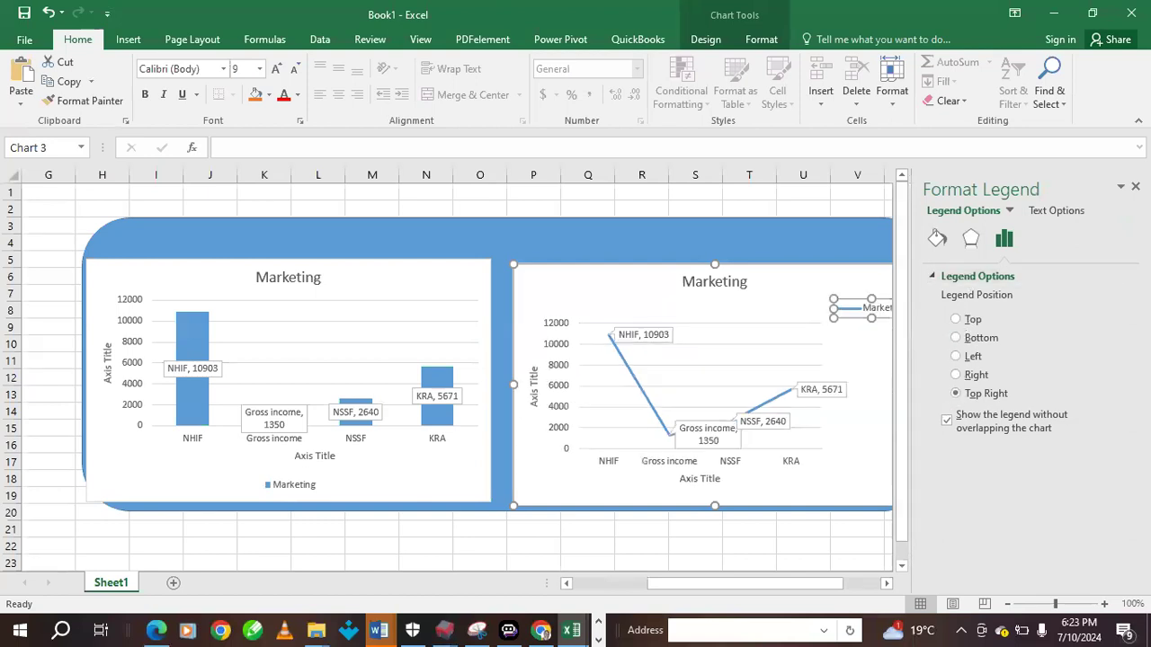
click(1135, 186)
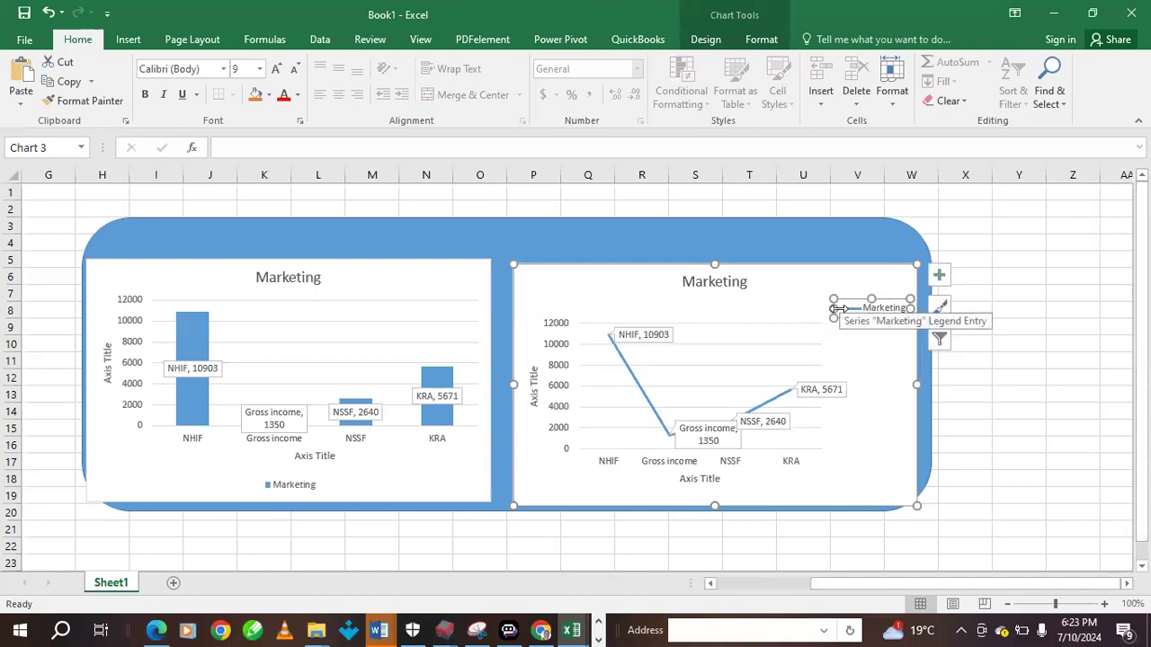
key(ctrl+z)
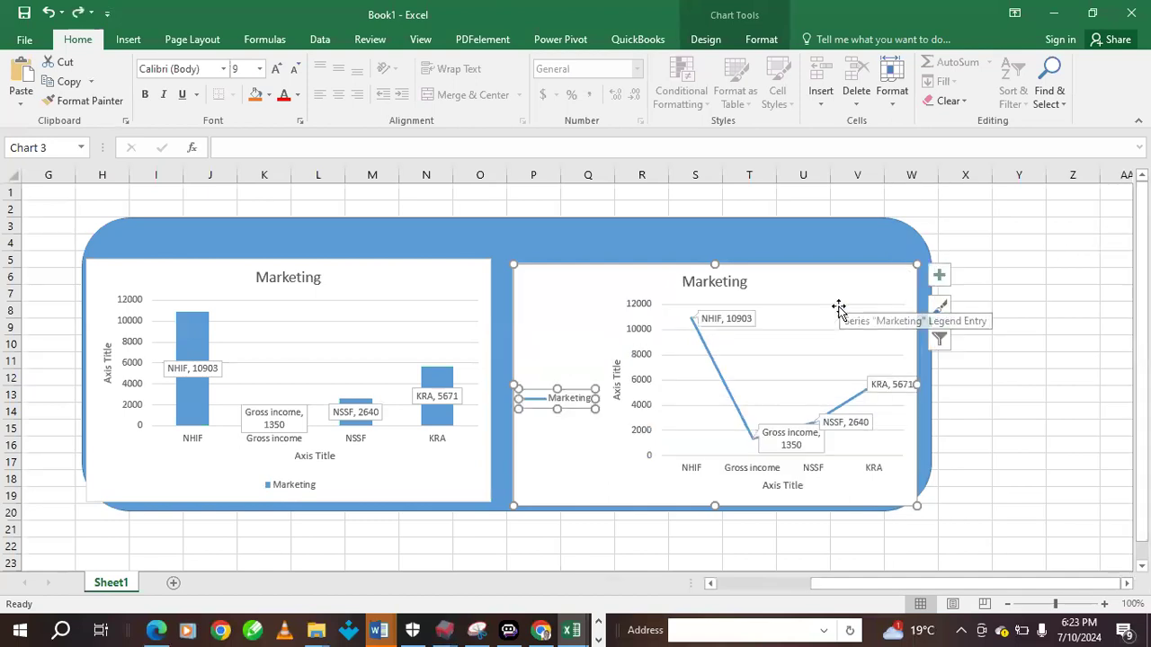
right_click(859, 258)
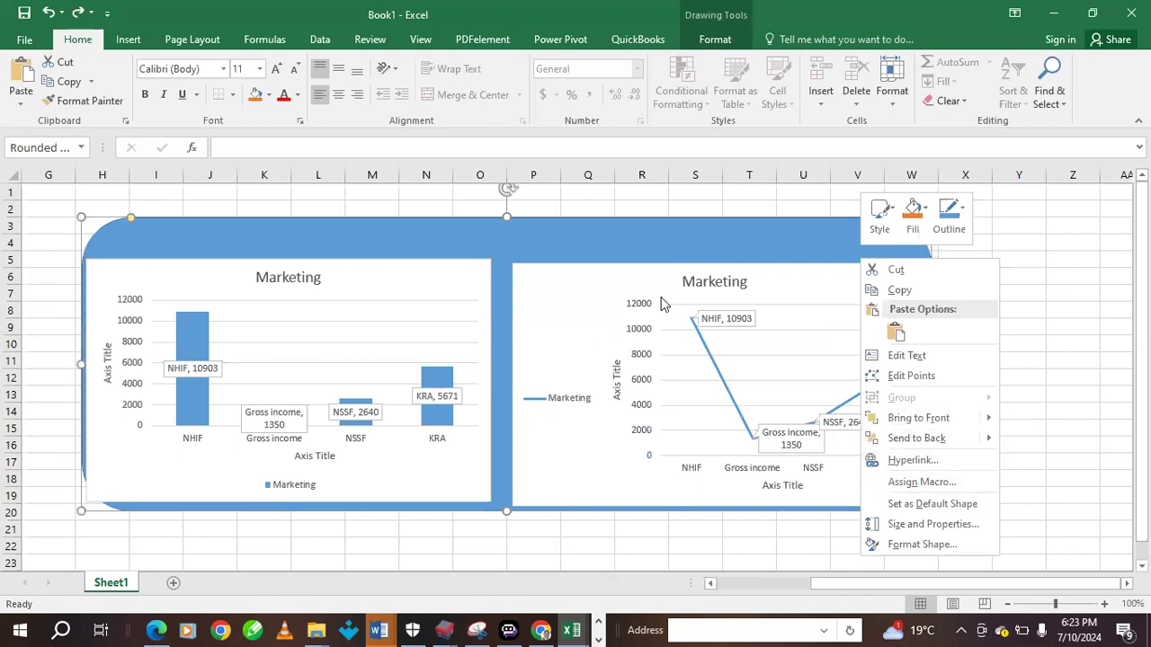
click(792, 305)
click(790, 294)
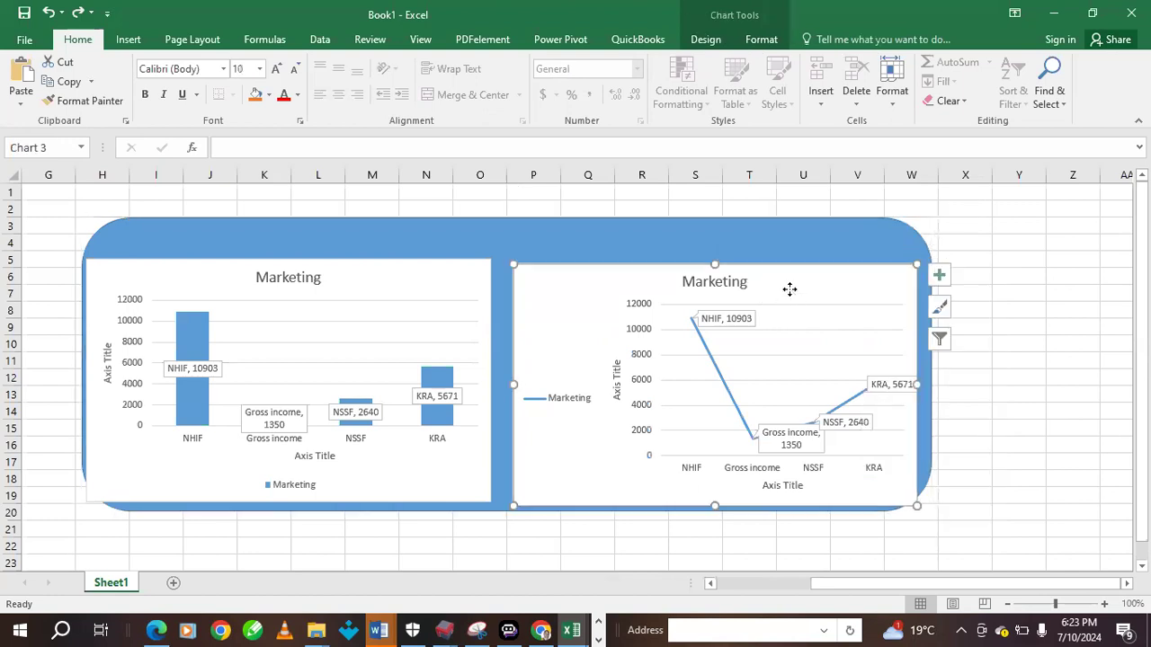
Choose Pie > 3-D Pie as the new type for the right-hand line chart
right_click(791, 295)
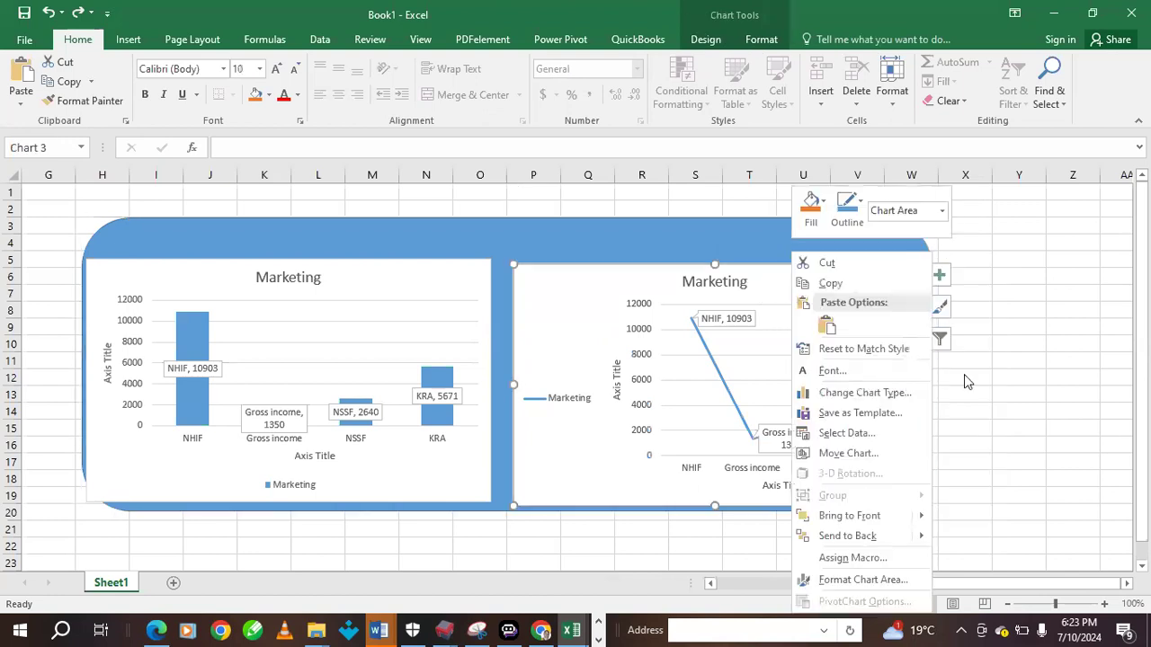
click(868, 393)
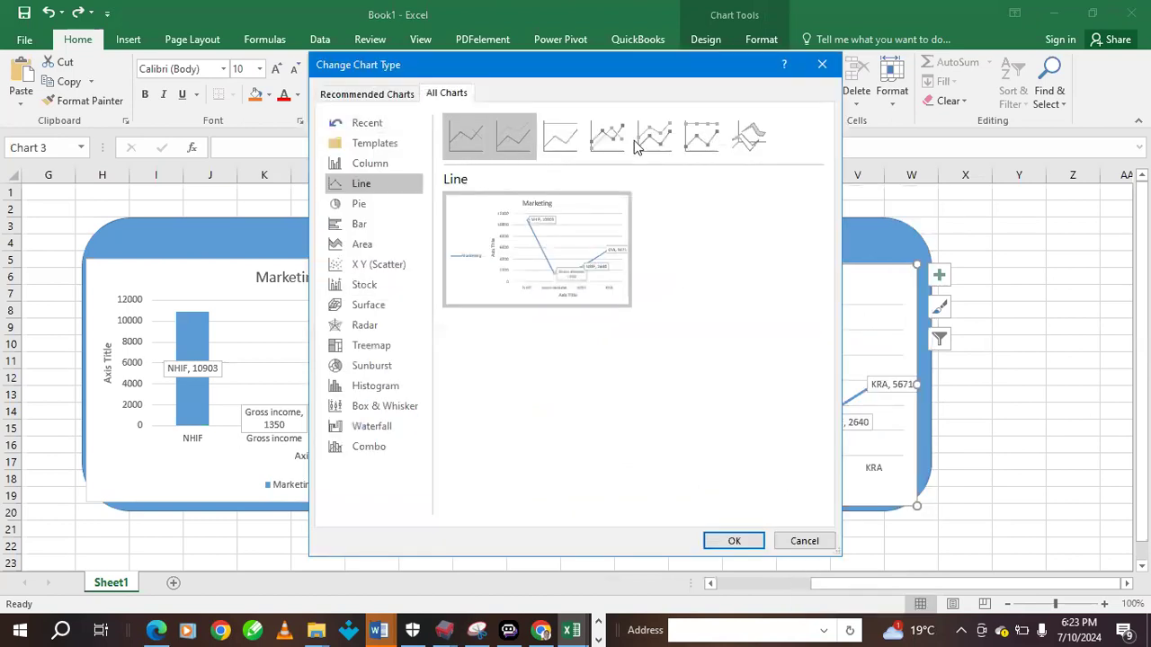
click(364, 204)
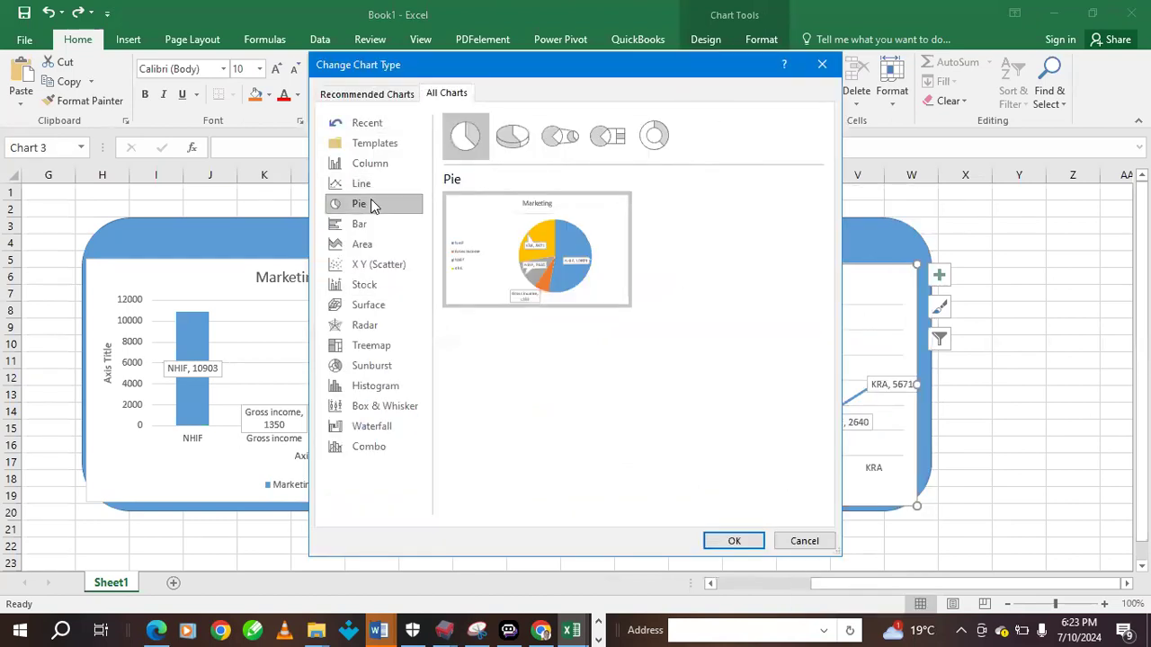
click(512, 135)
Confirm the 3-D pie and pull the rectangle's top edge down to the charts' tops
click(733, 541)
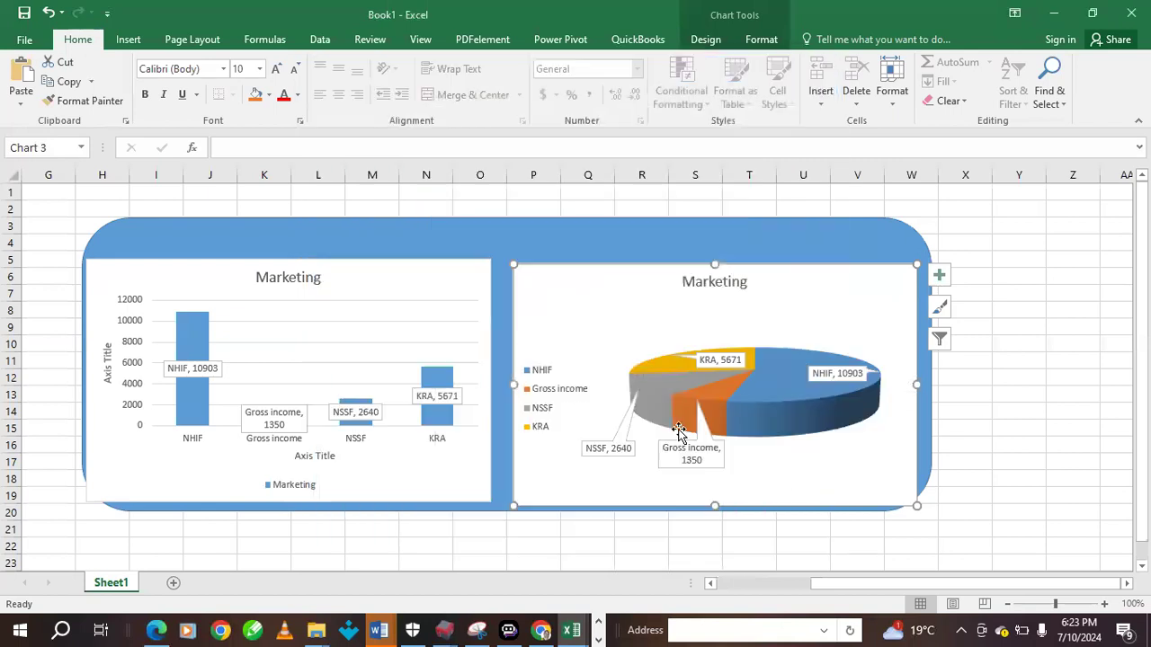
click(1062, 307)
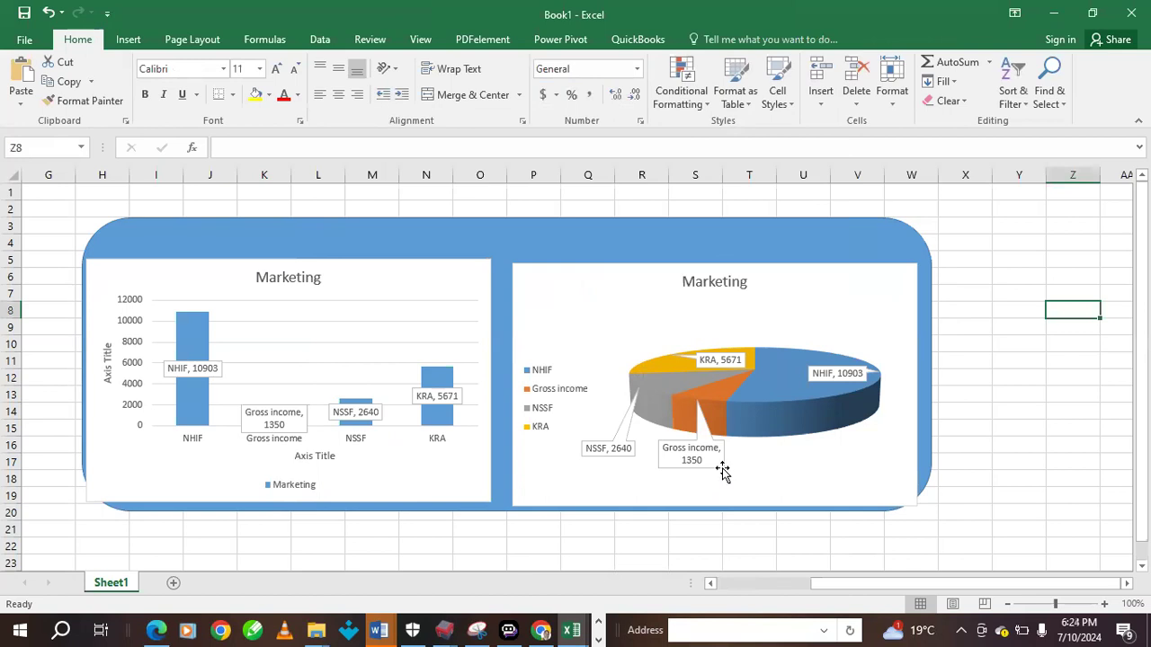
click(586, 228)
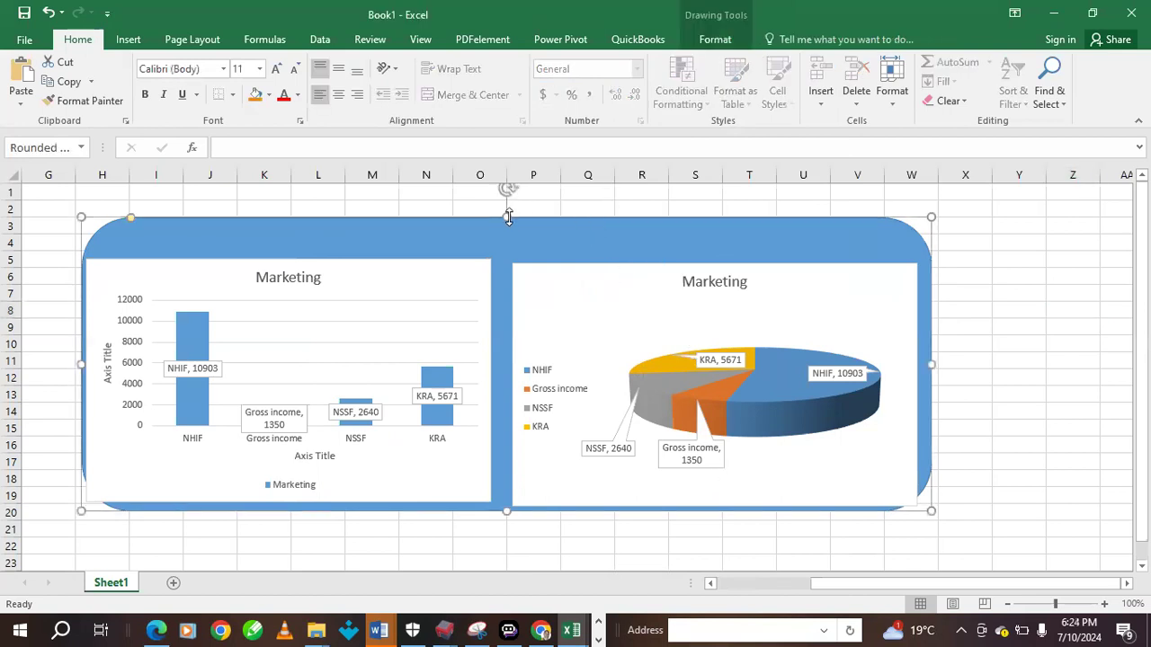
drag(508, 245, 514, 258)
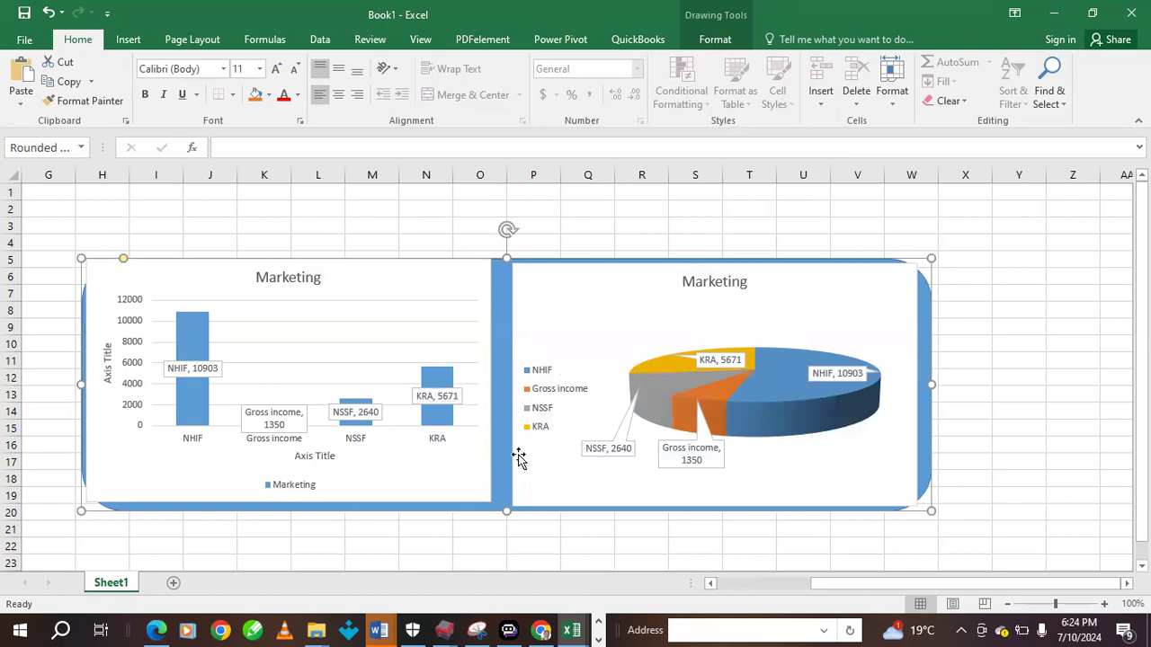
click(671, 224)
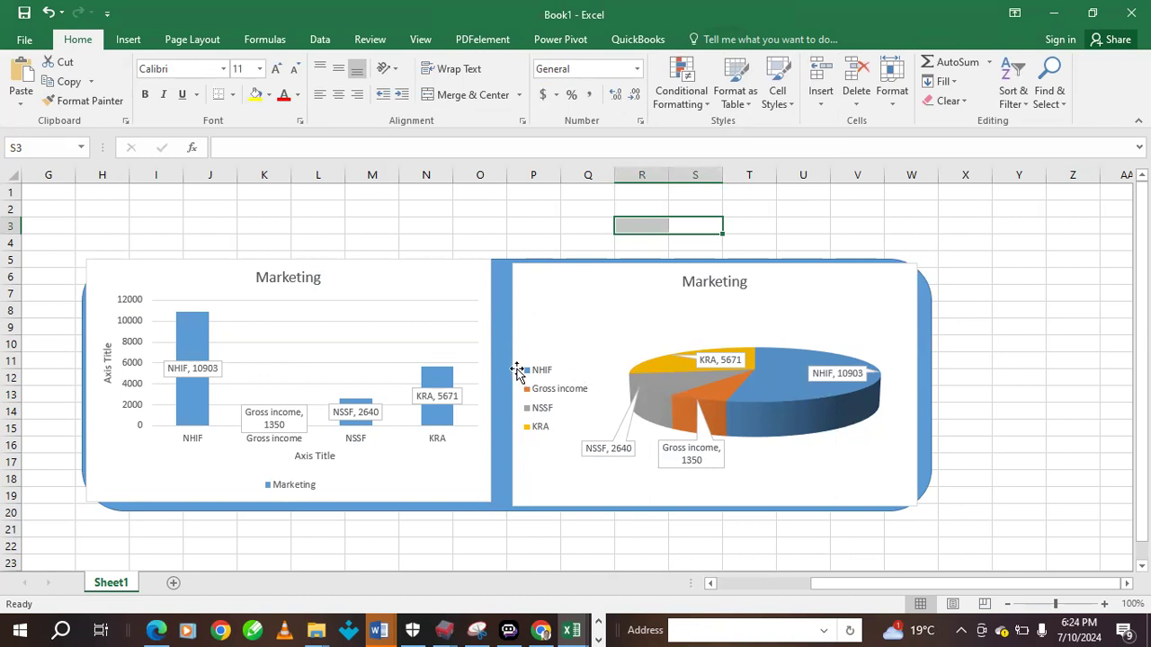
Select the 3-D pie and bar chart together and group them into one object
click(535, 339)
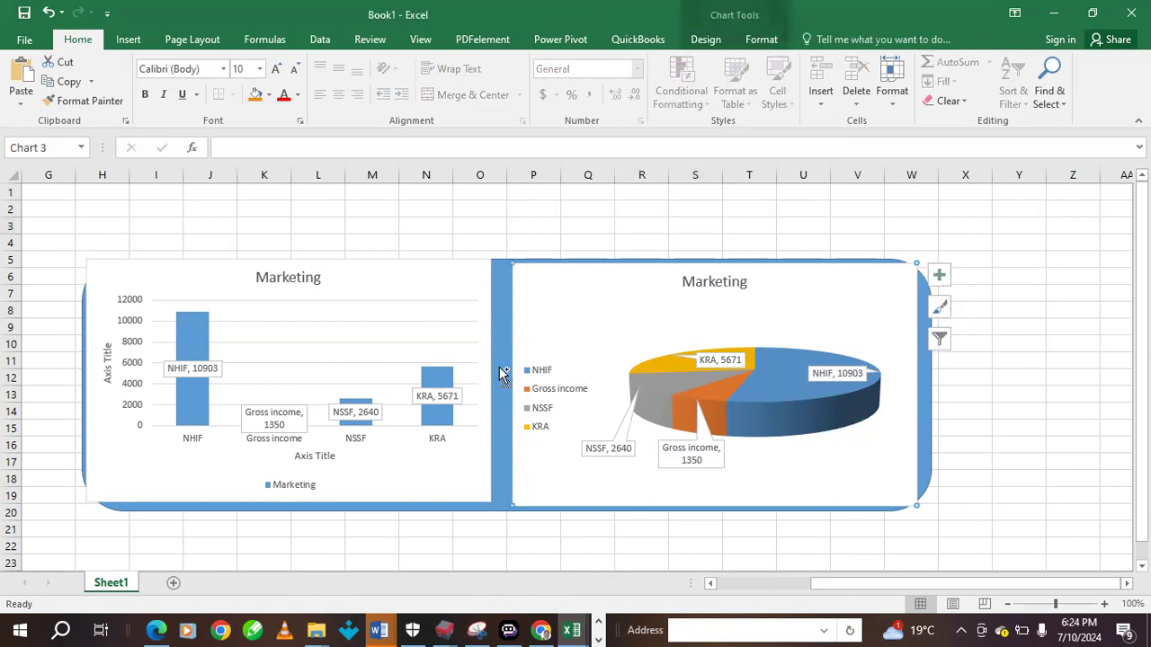
ctrl+click(500, 374)
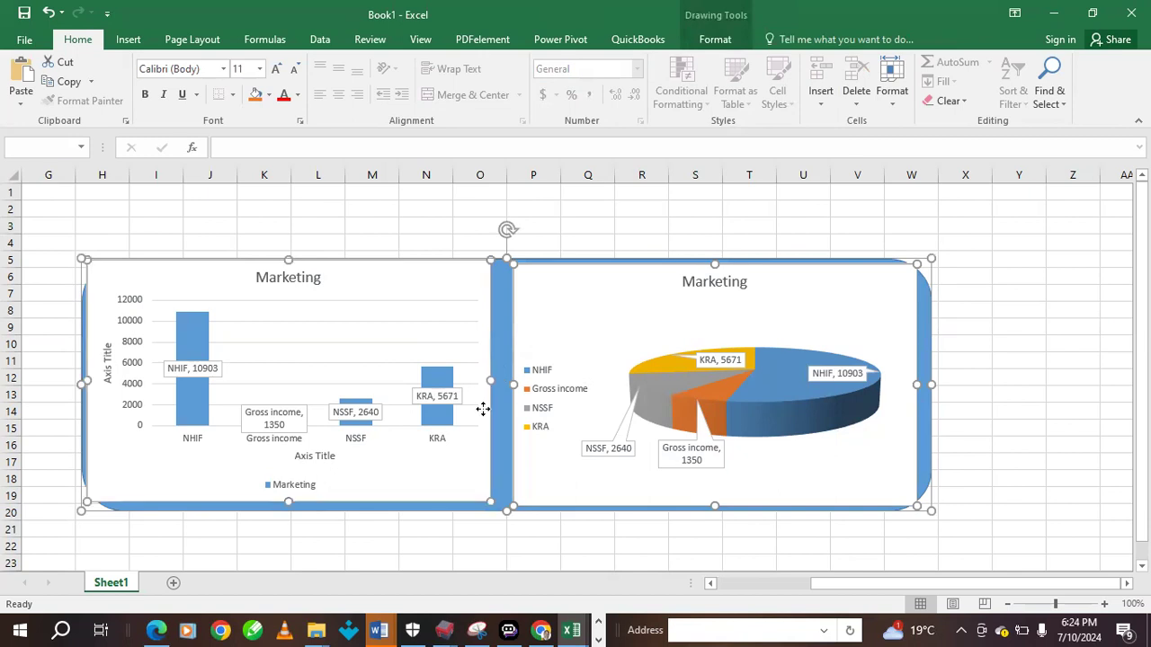
click(741, 12)
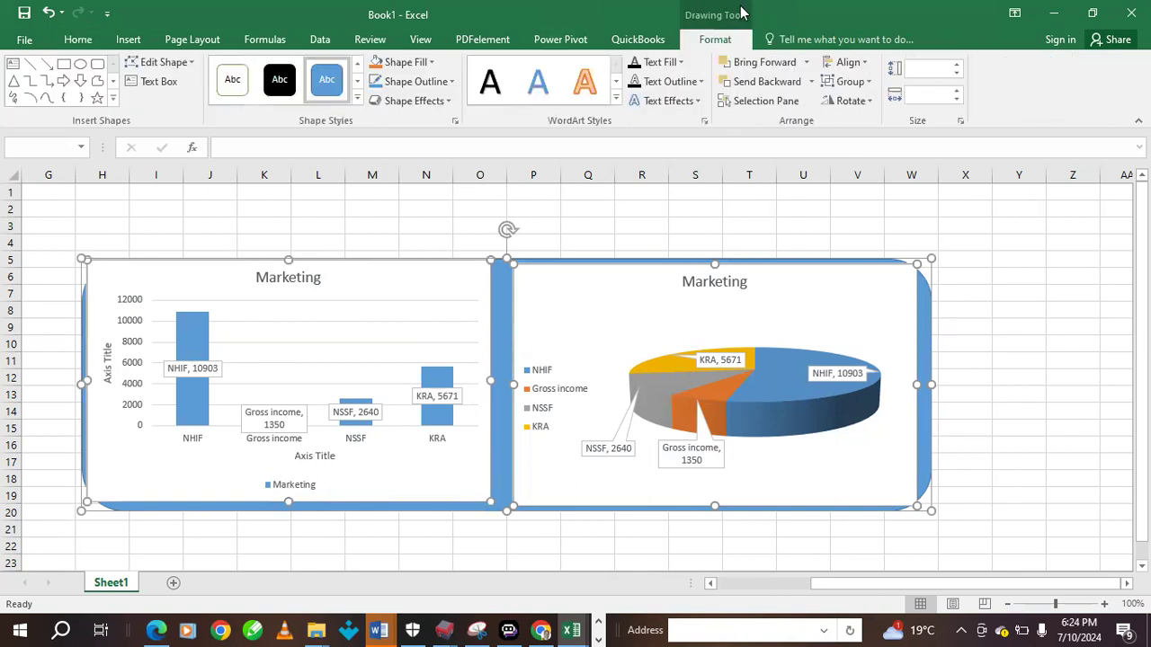
click(852, 81)
click(863, 103)
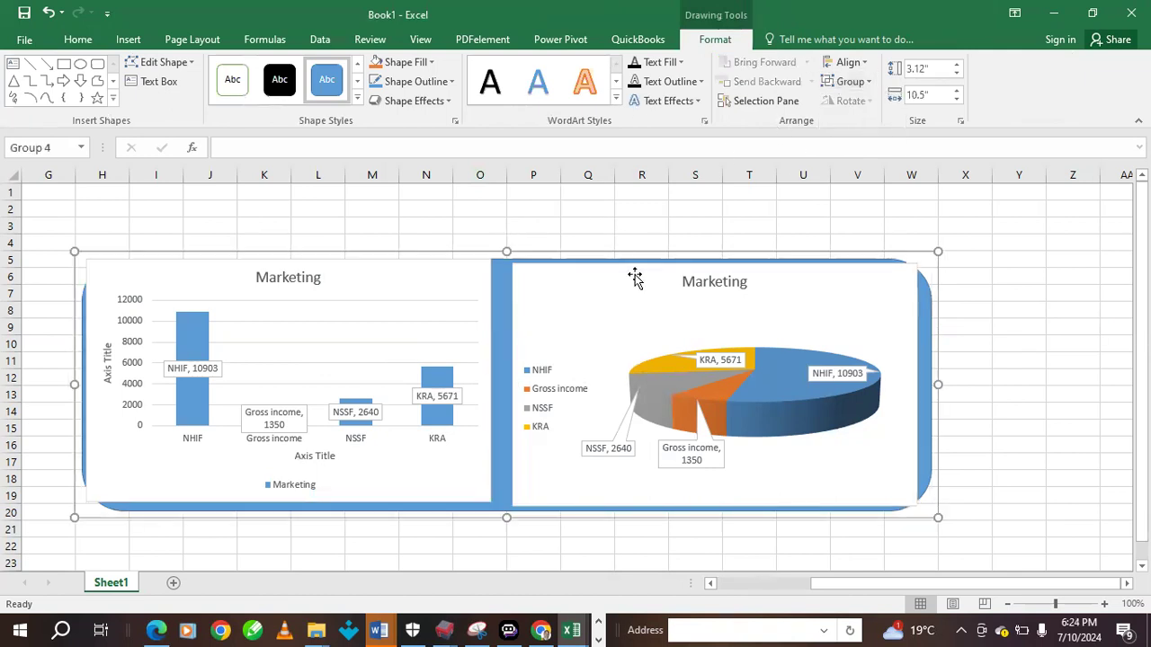
drag(828, 580, 735, 583)
Move the bar chart beside rows 10-23, then undo the move
click(801, 258)
drag(801, 257, 265, 341)
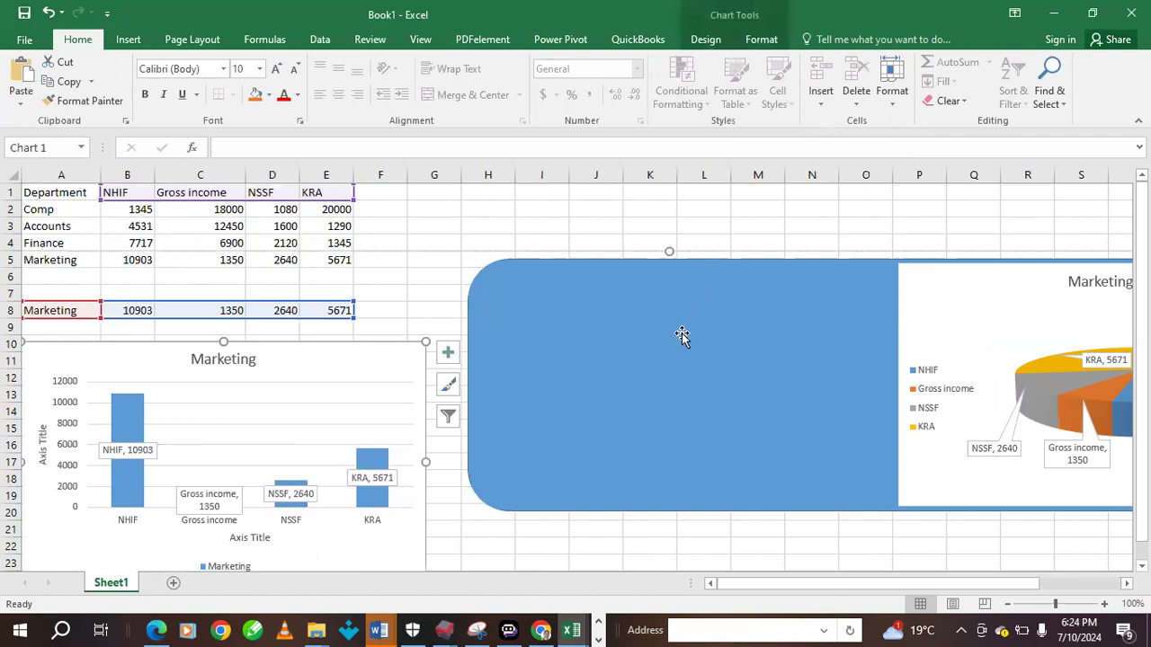
key(ctrl+z)
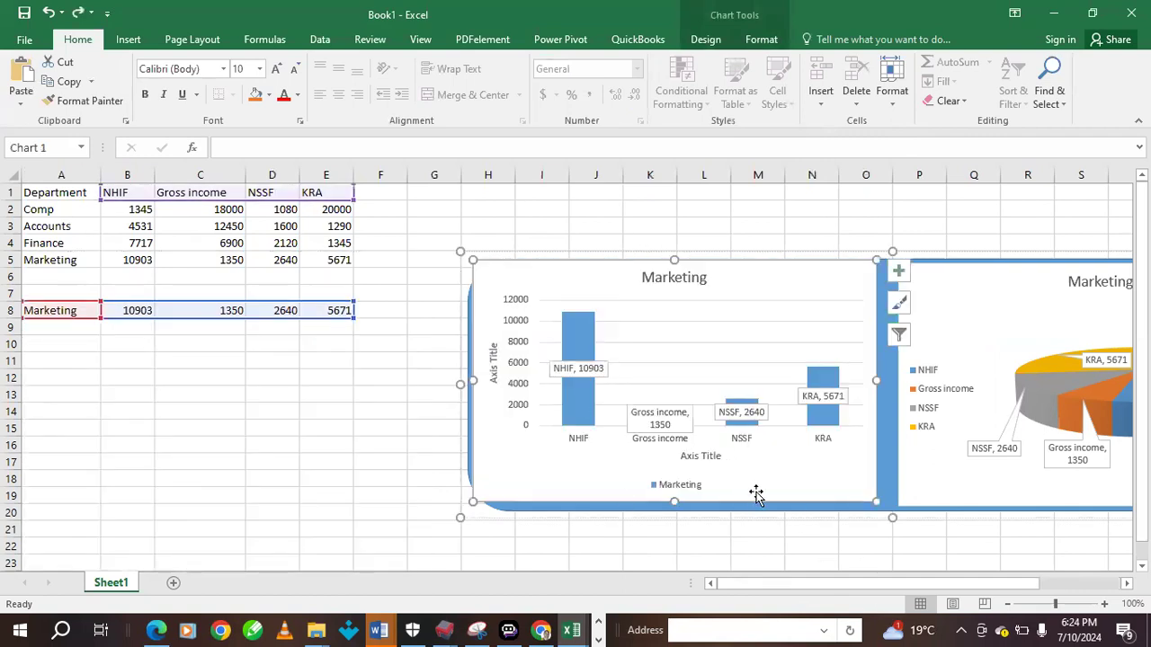
Ungroup the bar and pie charts, then regroup them as a single object
click(812, 524)
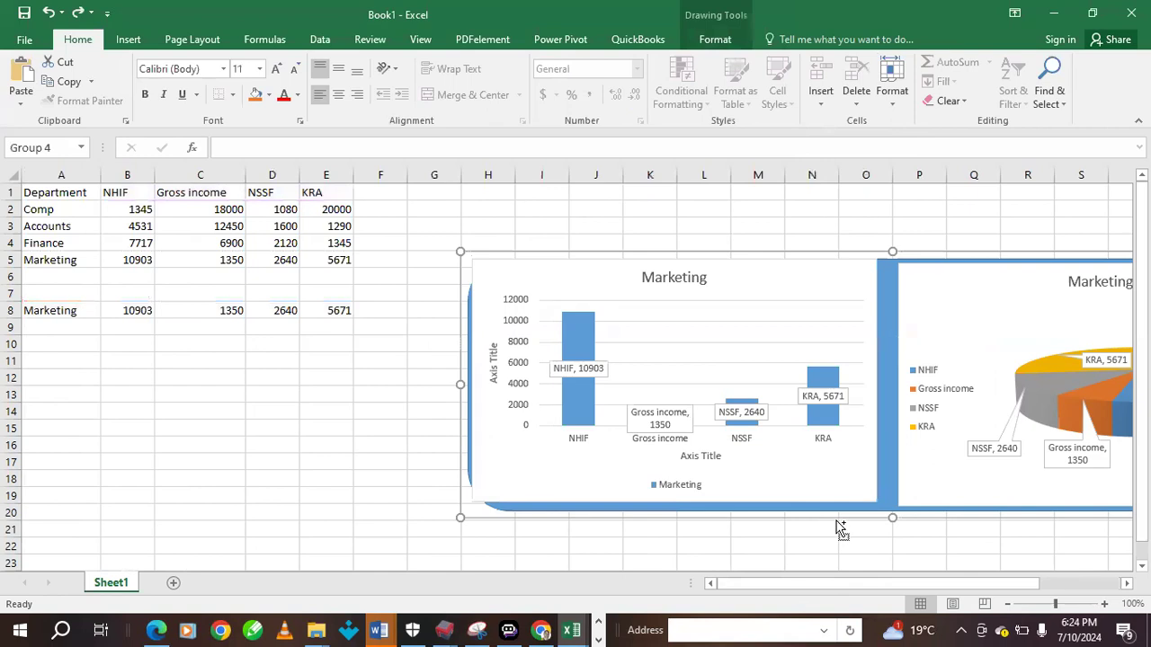
click(854, 450)
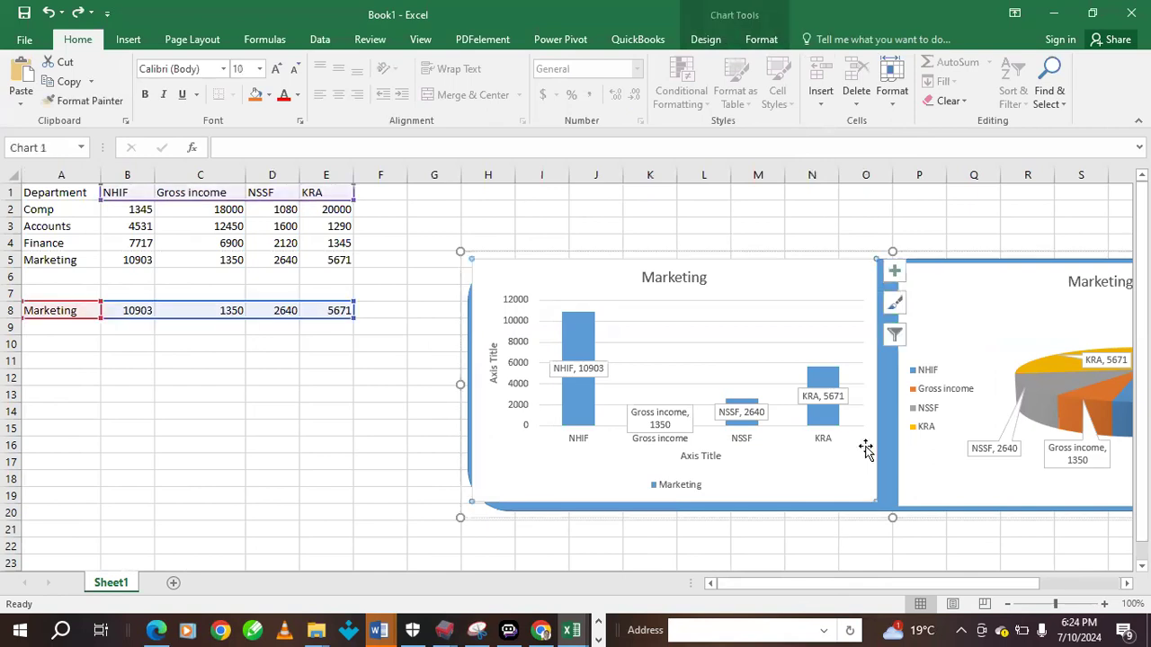
ctrl+click(935, 482)
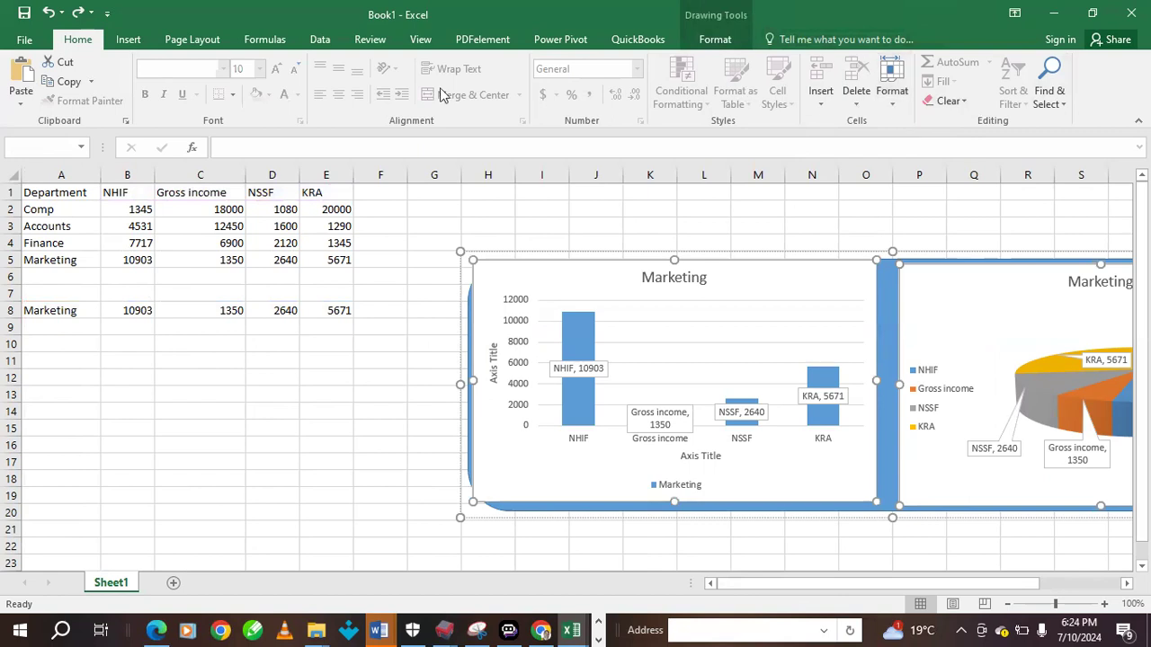
click(420, 39)
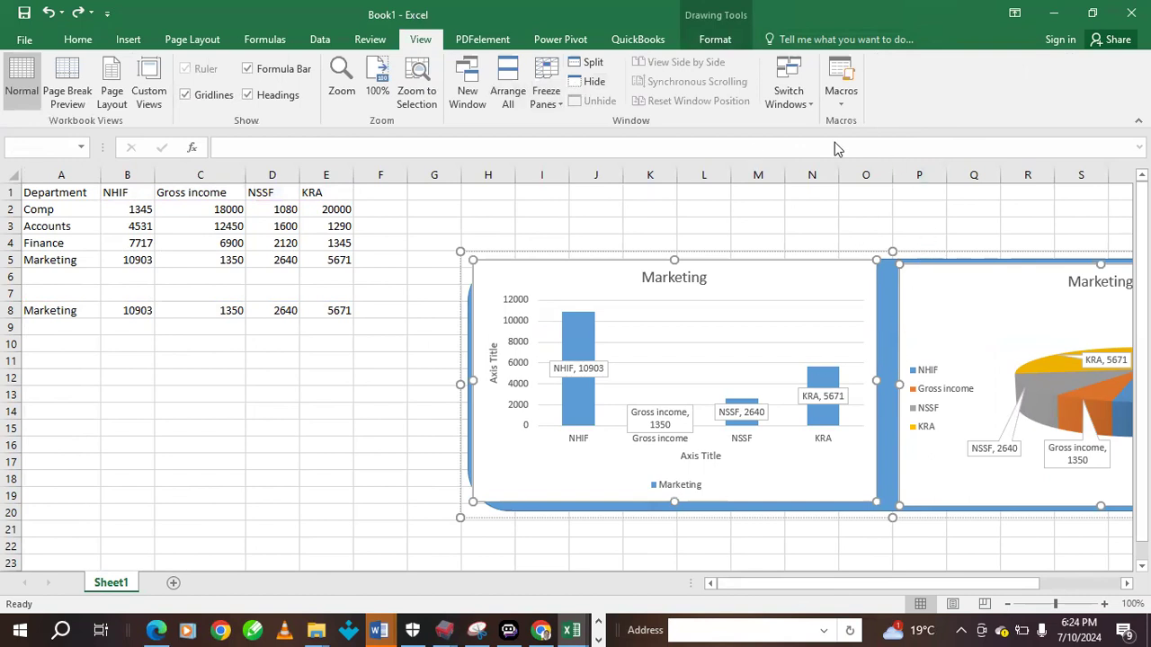
click(759, 15)
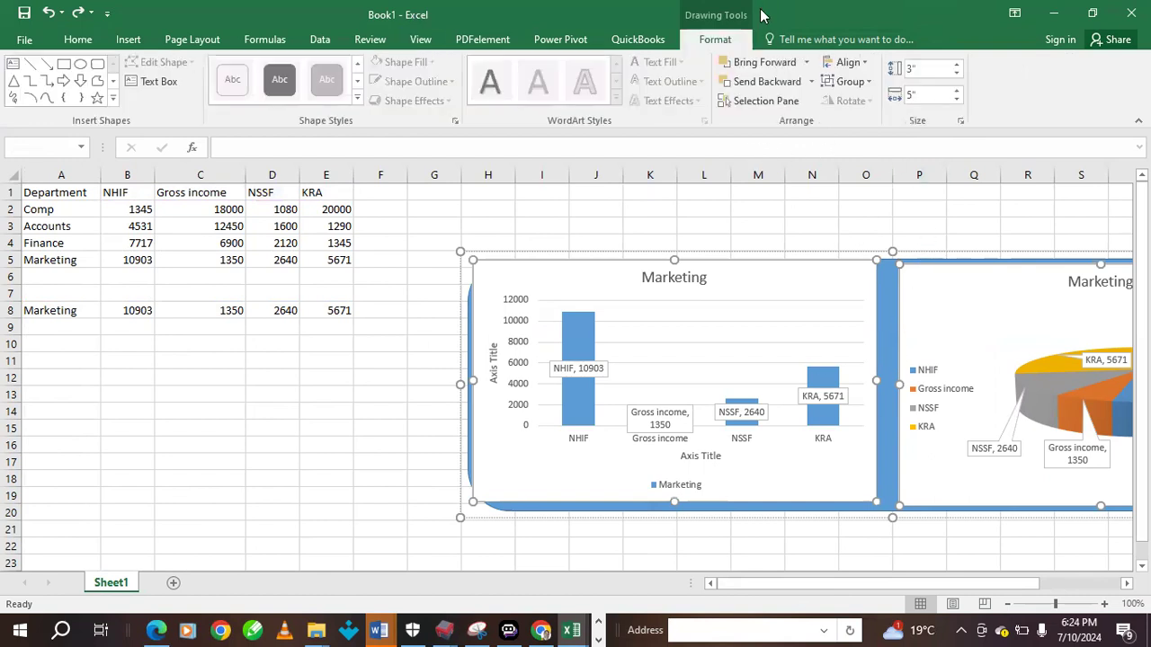
click(850, 81)
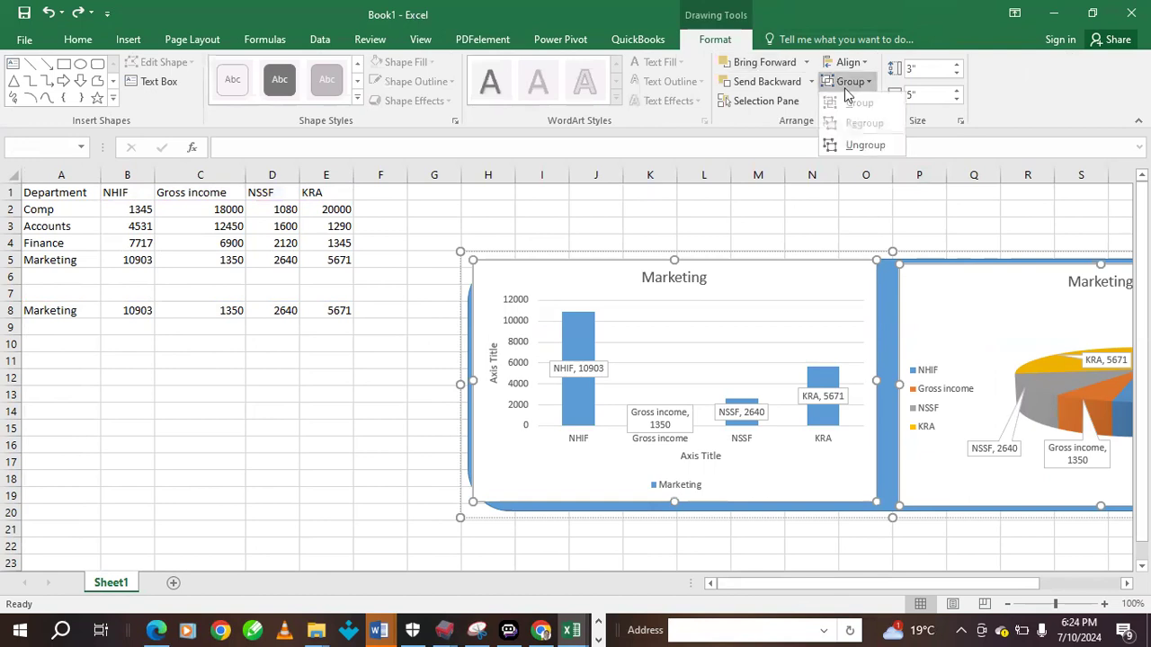
click(856, 108)
click(849, 82)
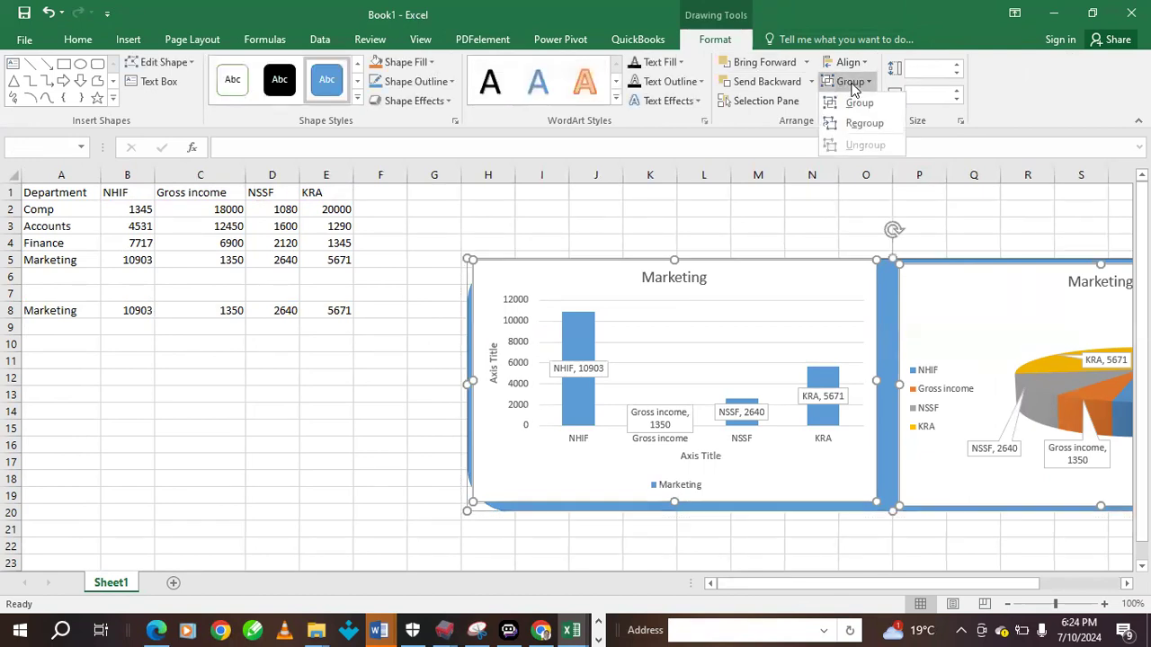
click(854, 102)
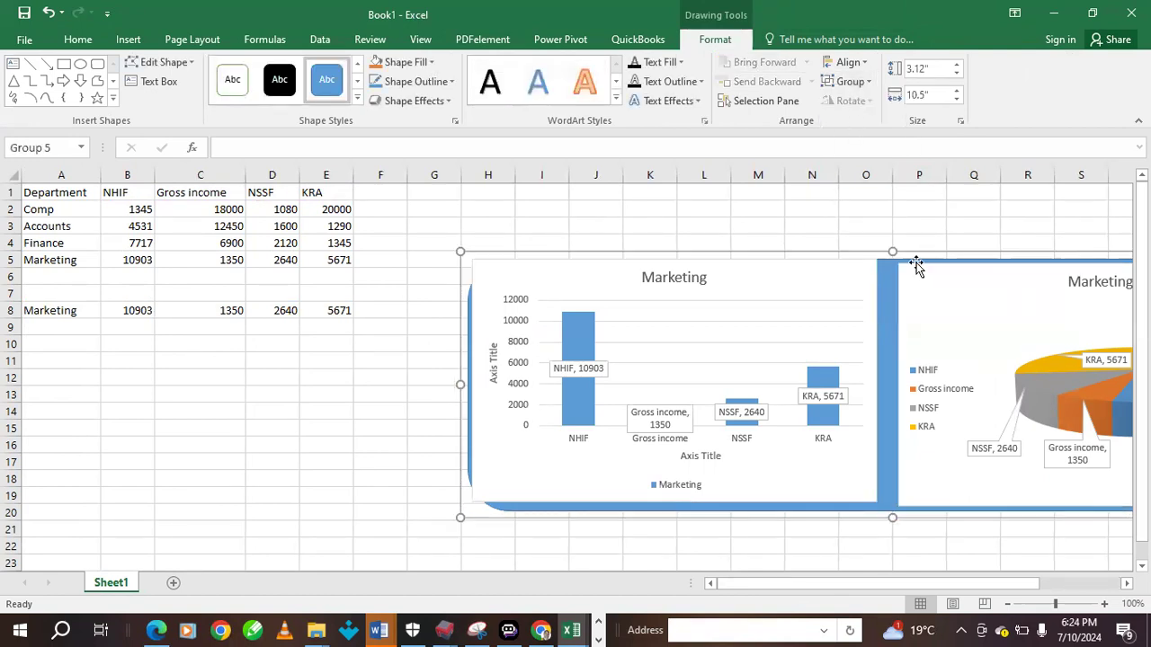
click(948, 210)
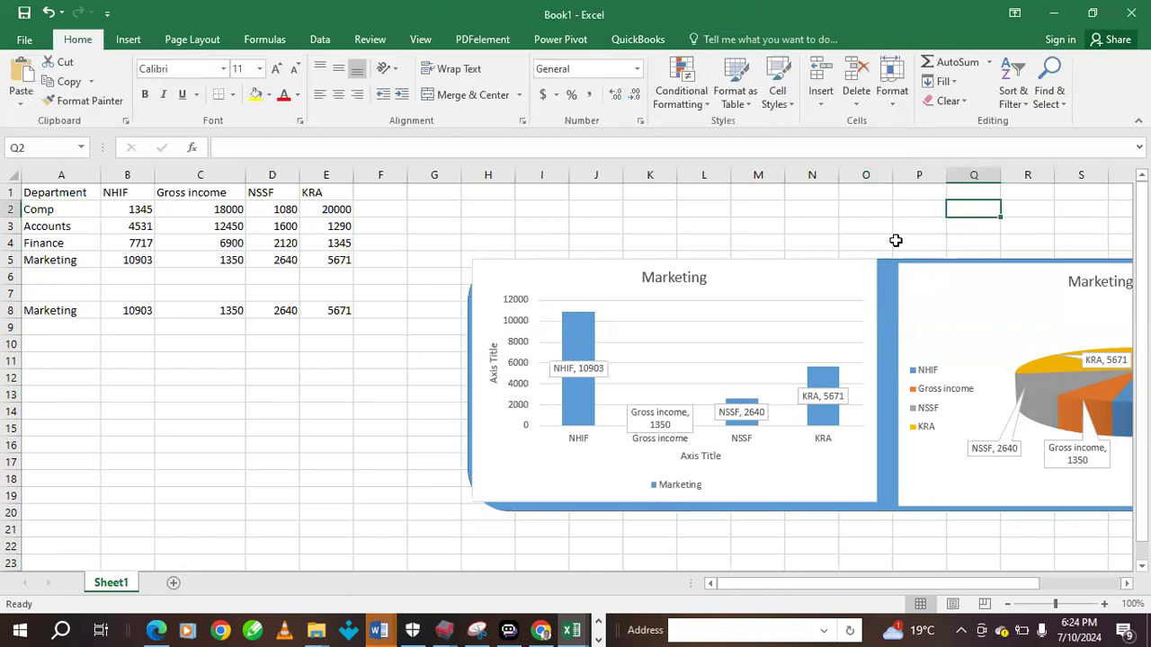
Drag the chart group up so its top sits at row 9 below the Department table
click(887, 496)
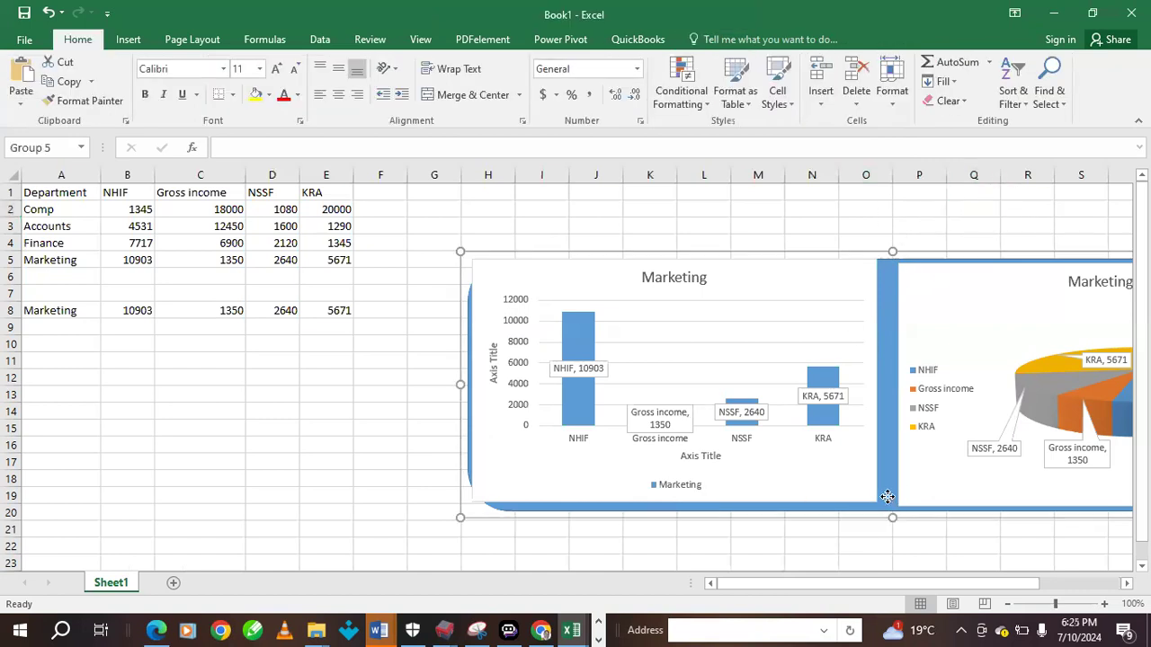
drag(888, 496, 417, 540)
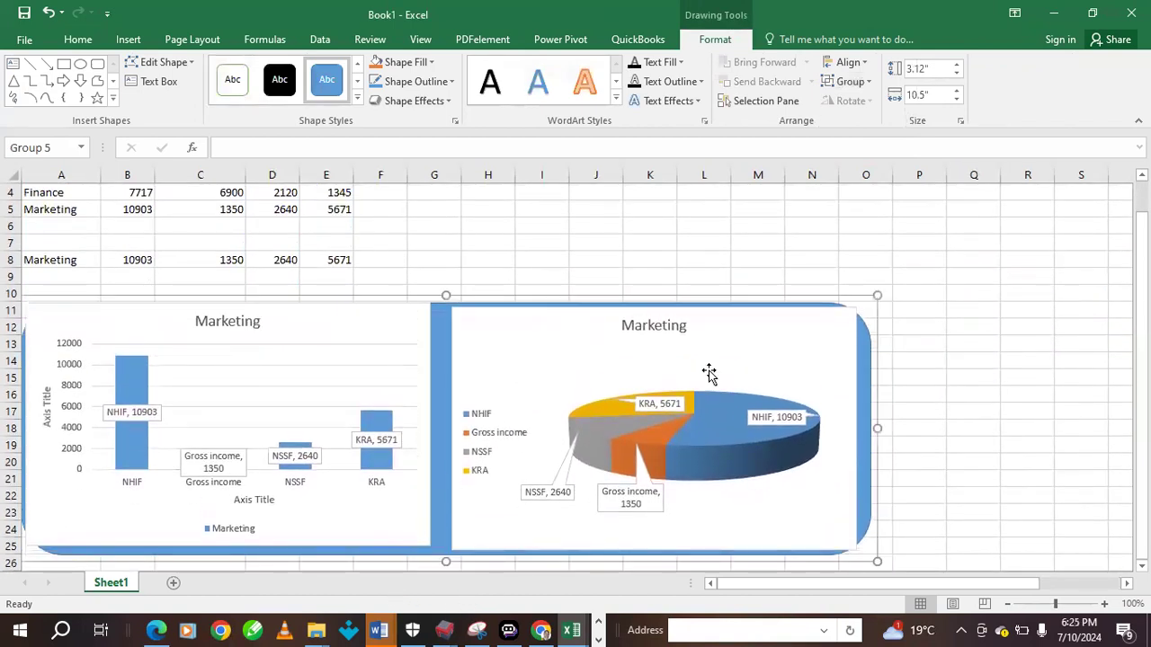
scroll(607, 422, up, 1)
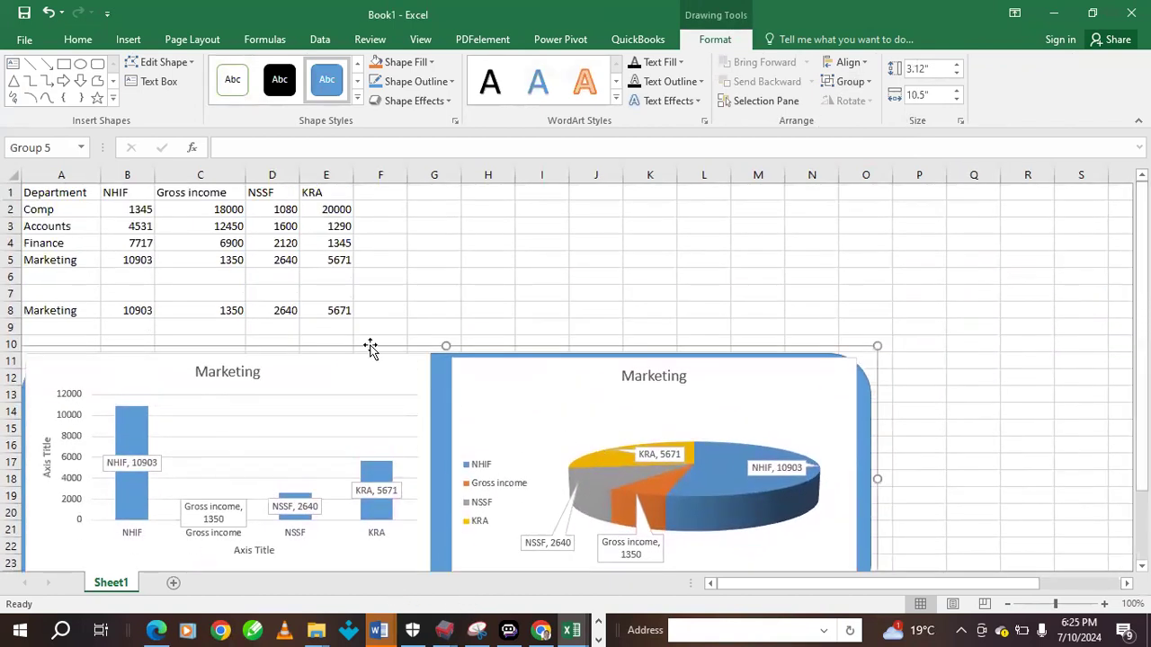
drag(442, 387, 383, 358)
Select Finance in the A8 dropdown and check the lookup formula in B8
click(33, 308)
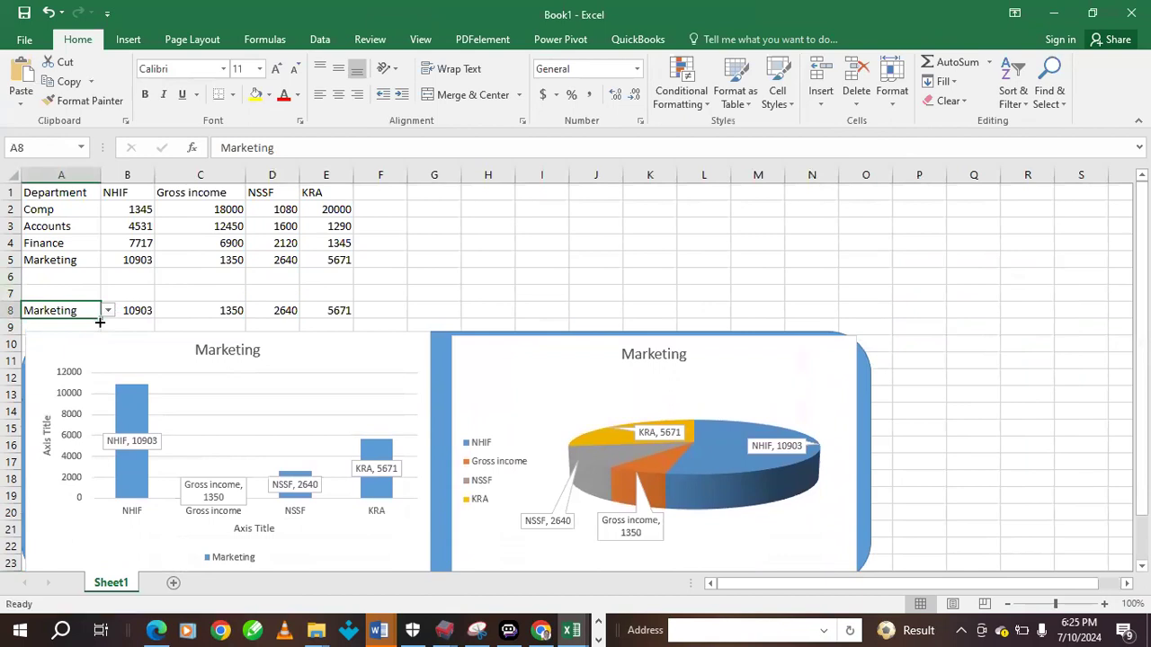
key(Return)
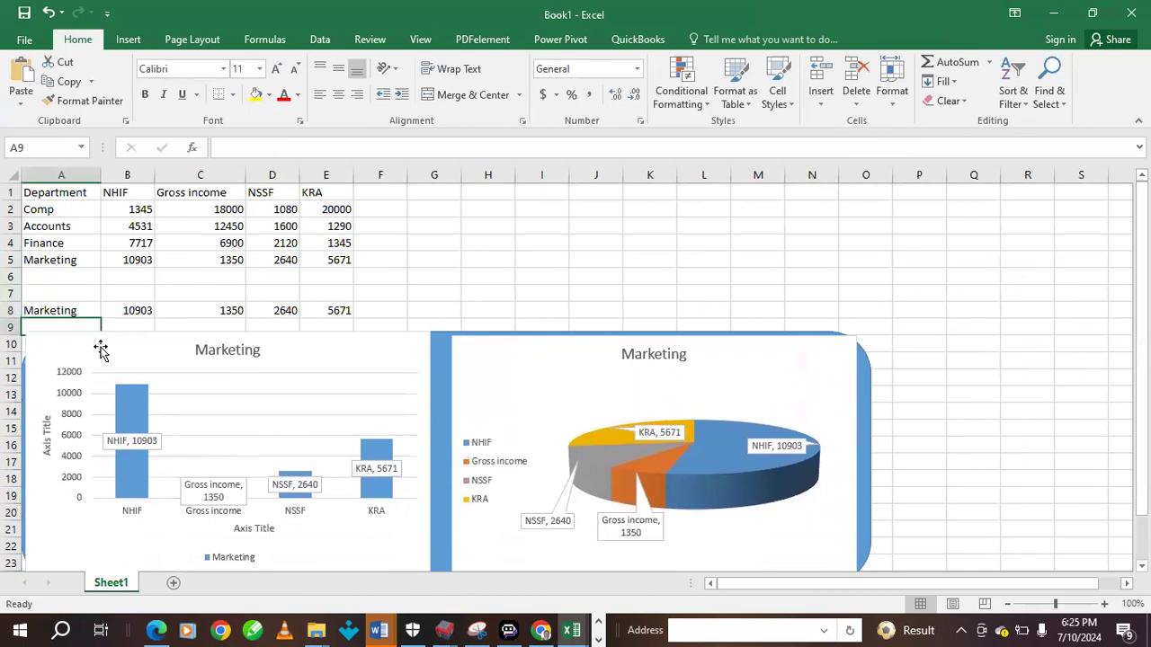
click(95, 310)
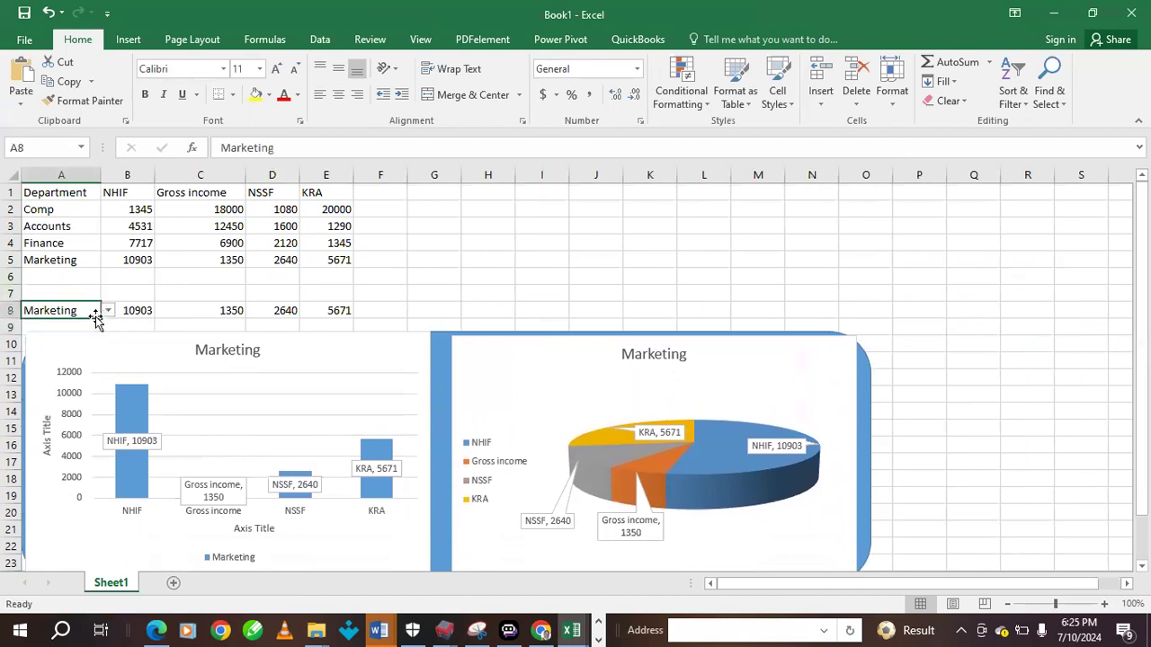
click(107, 310)
click(81, 351)
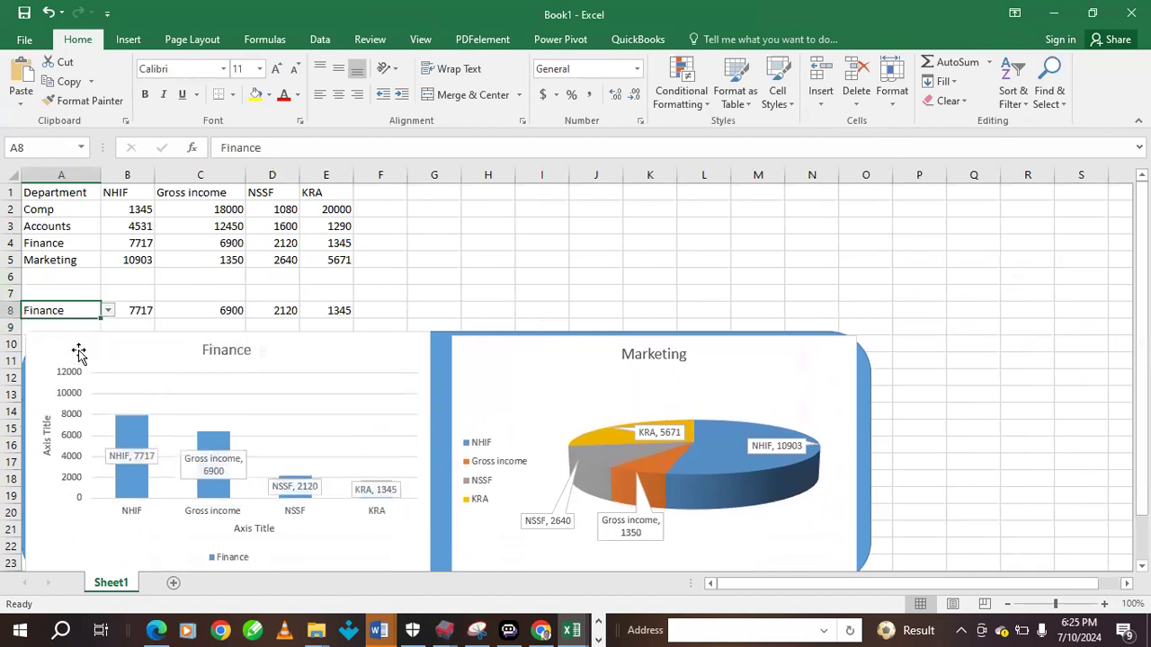
click(117, 310)
Switch A8 to Accounts so row 8 shows 4531, 12450, 1600 and 1290
click(97, 313)
click(108, 311)
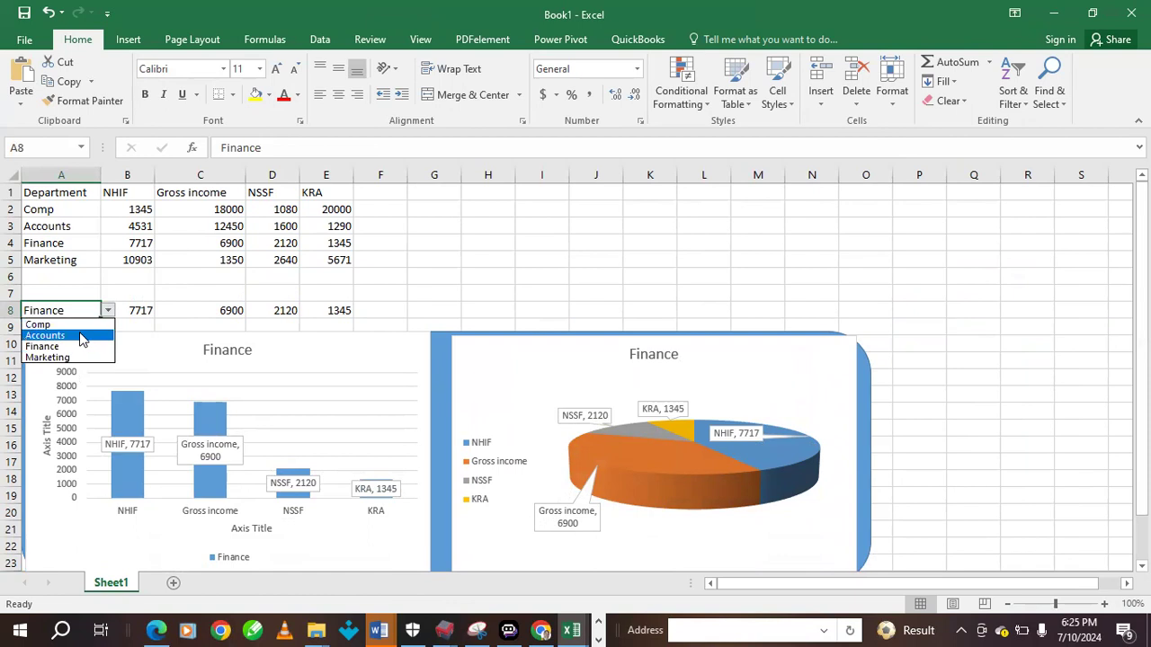
click(77, 335)
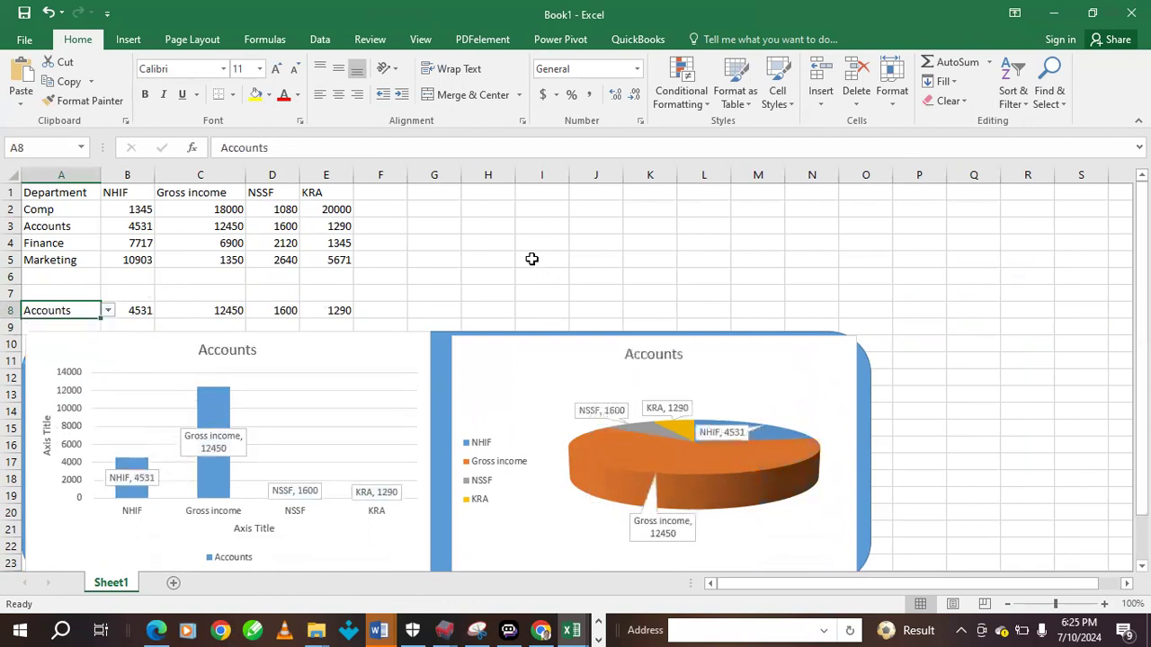
drag(535, 243, 534, 260)
click(370, 345)
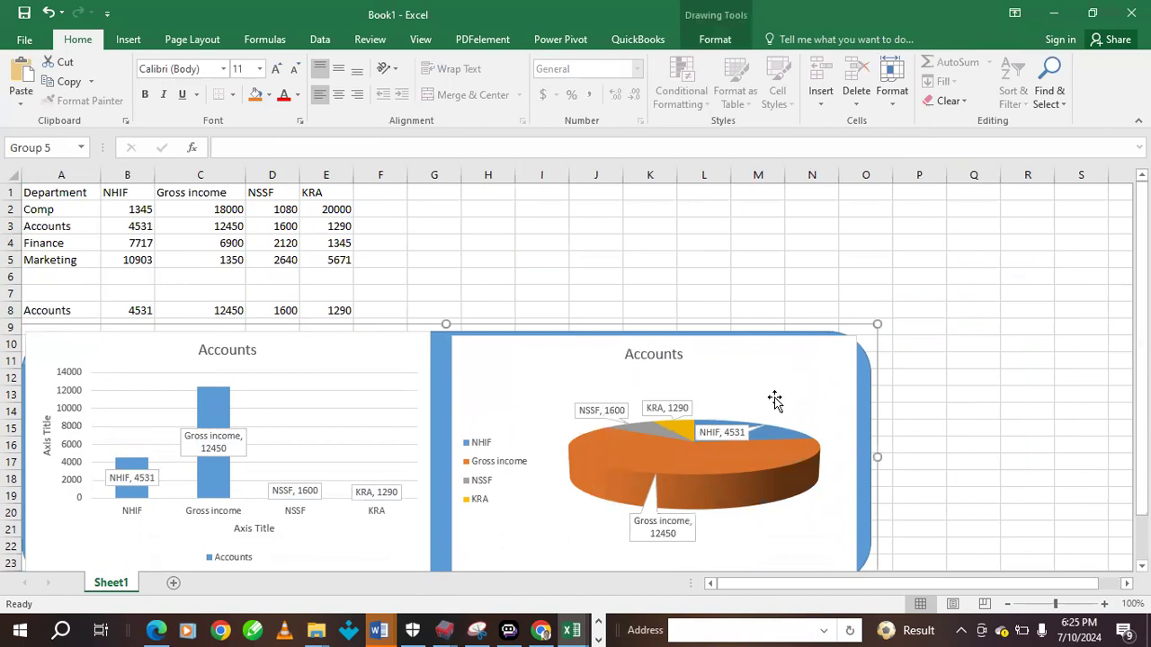
Delete the blue rounded rectangle and the grouped charts, leaving the table and the Accounts row
click(431, 365)
key(Delete)
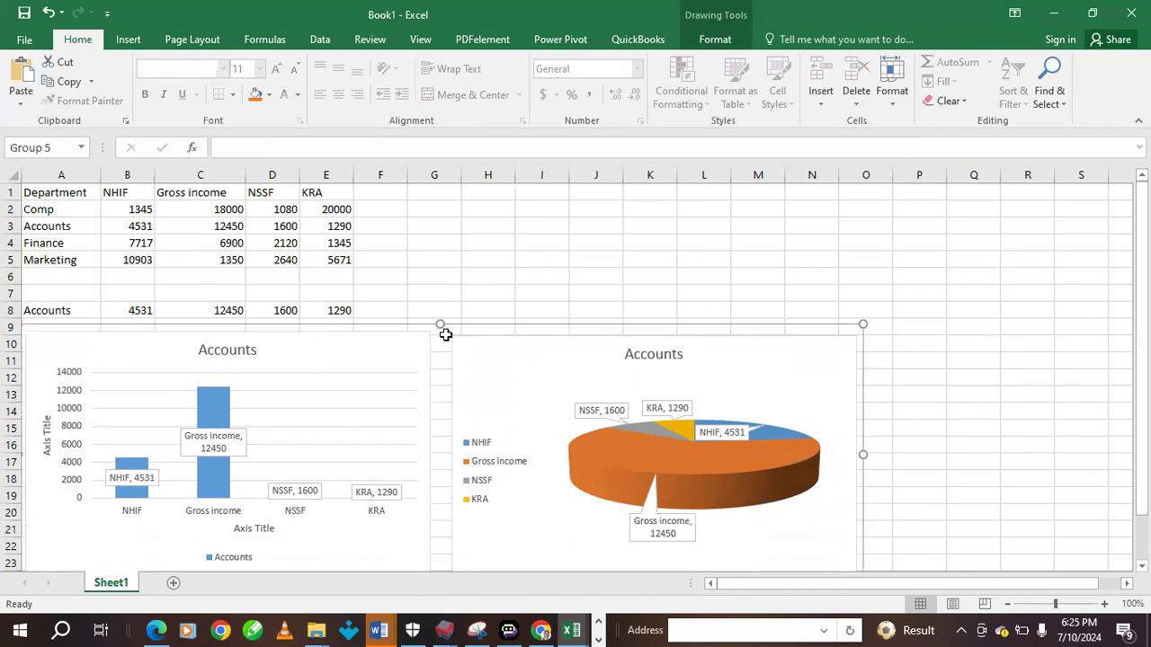
key(Delete)
click(51, 344)
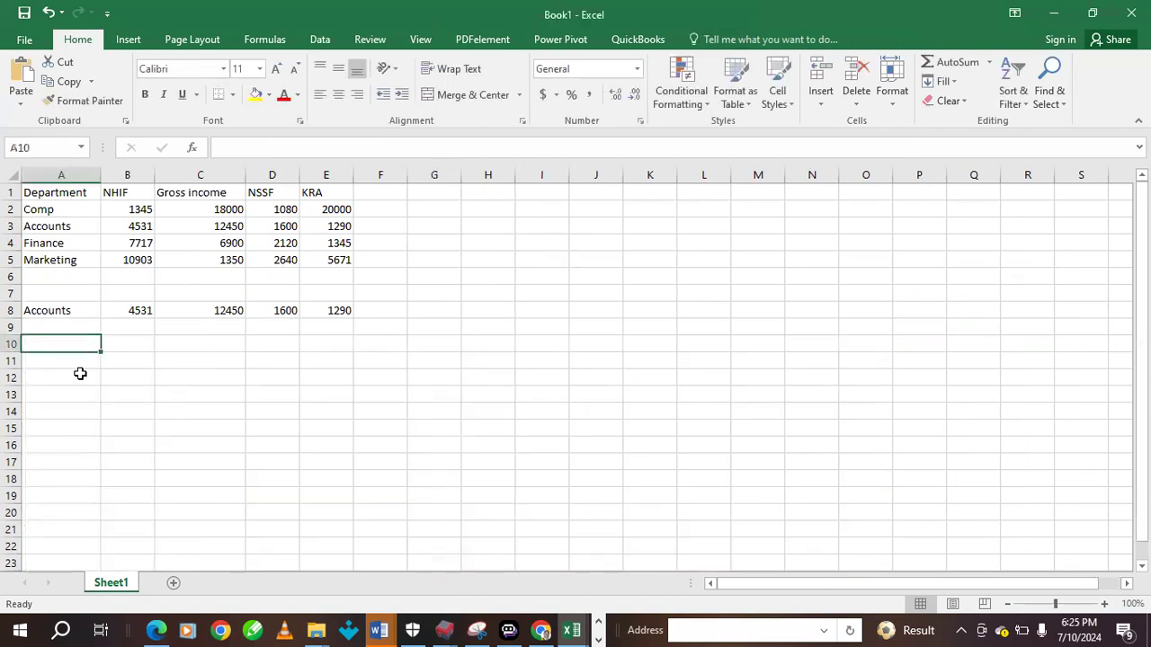
click(464, 405)
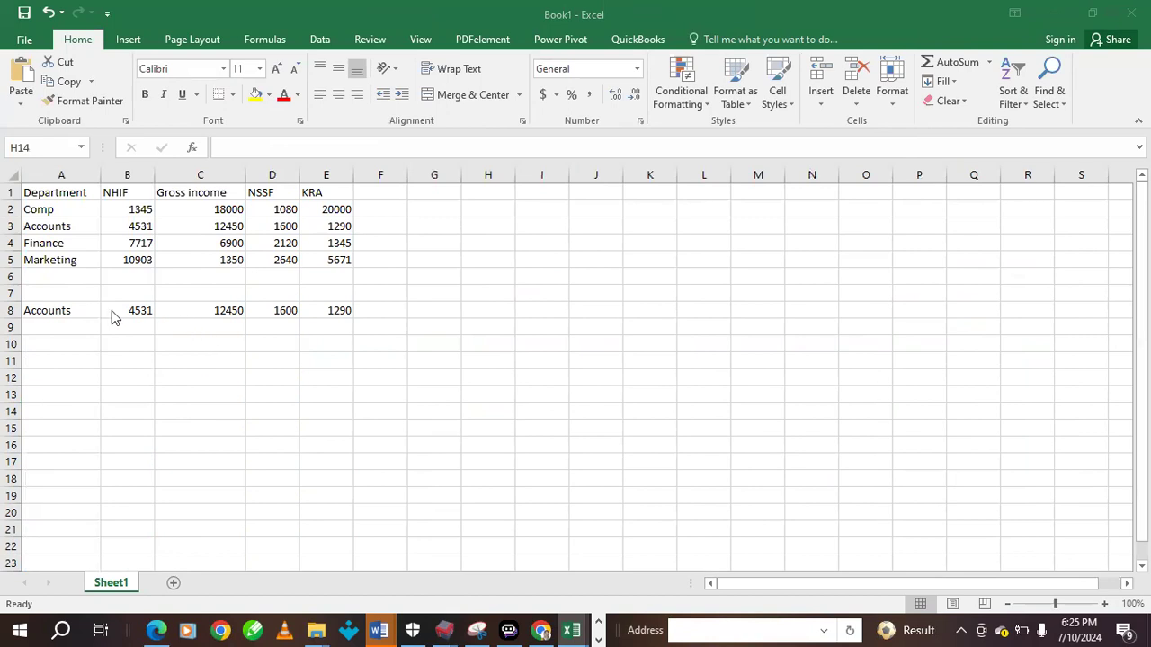
Clear the old looked-up values from row 8
click(137, 312)
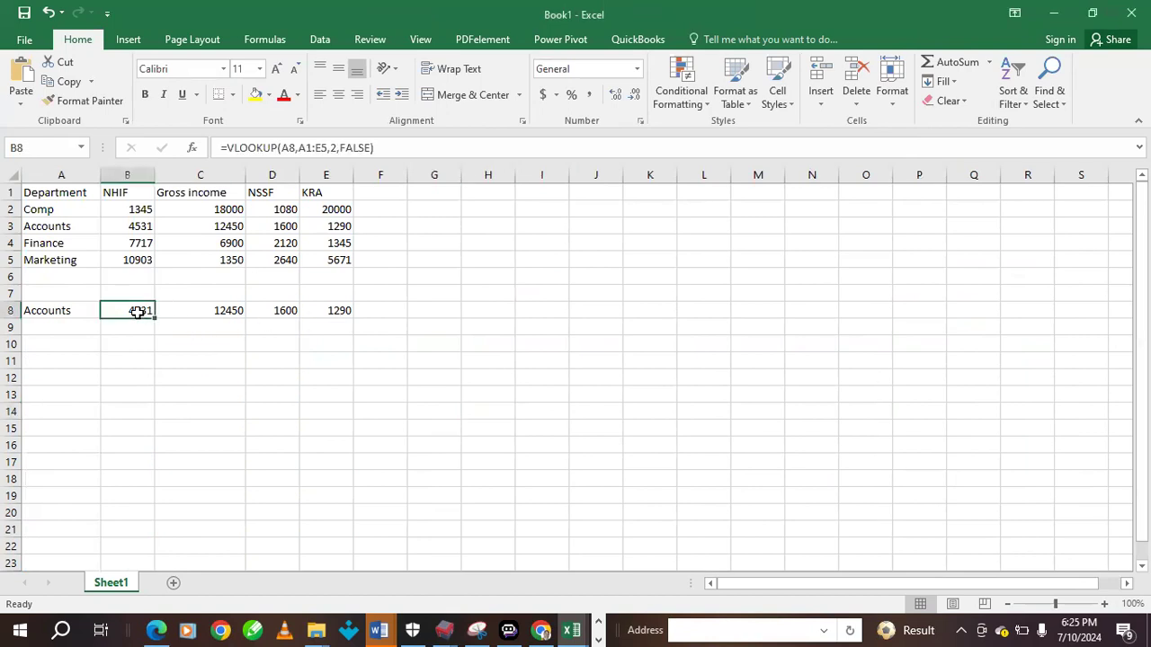
drag(132, 310, 419, 303)
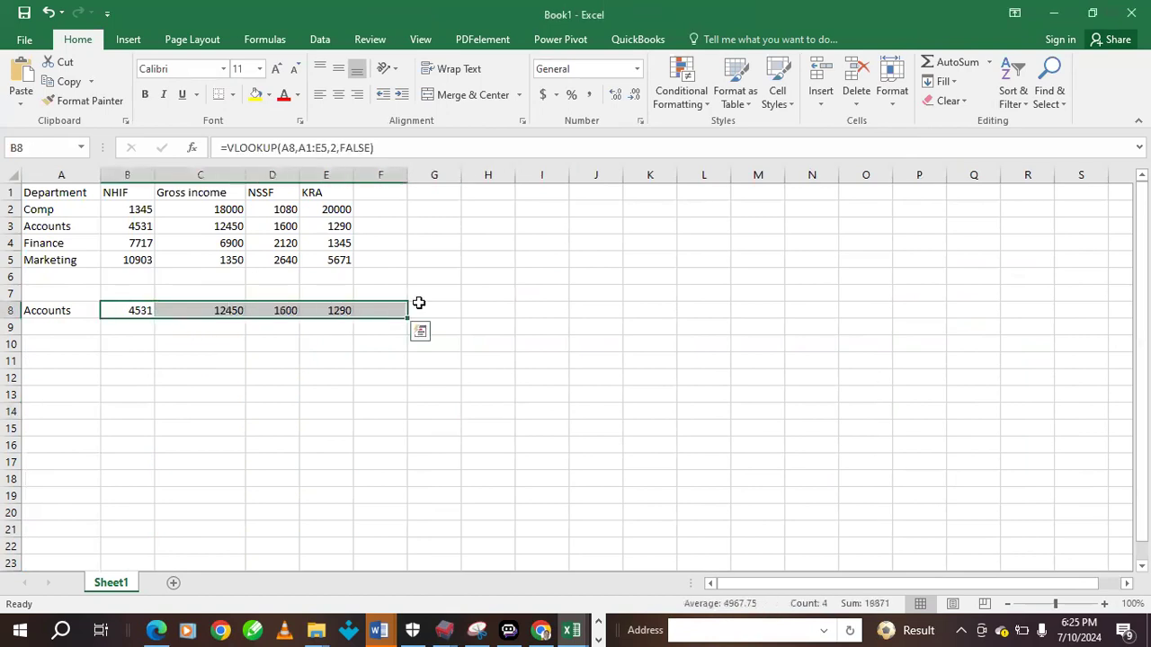
key(Delete)
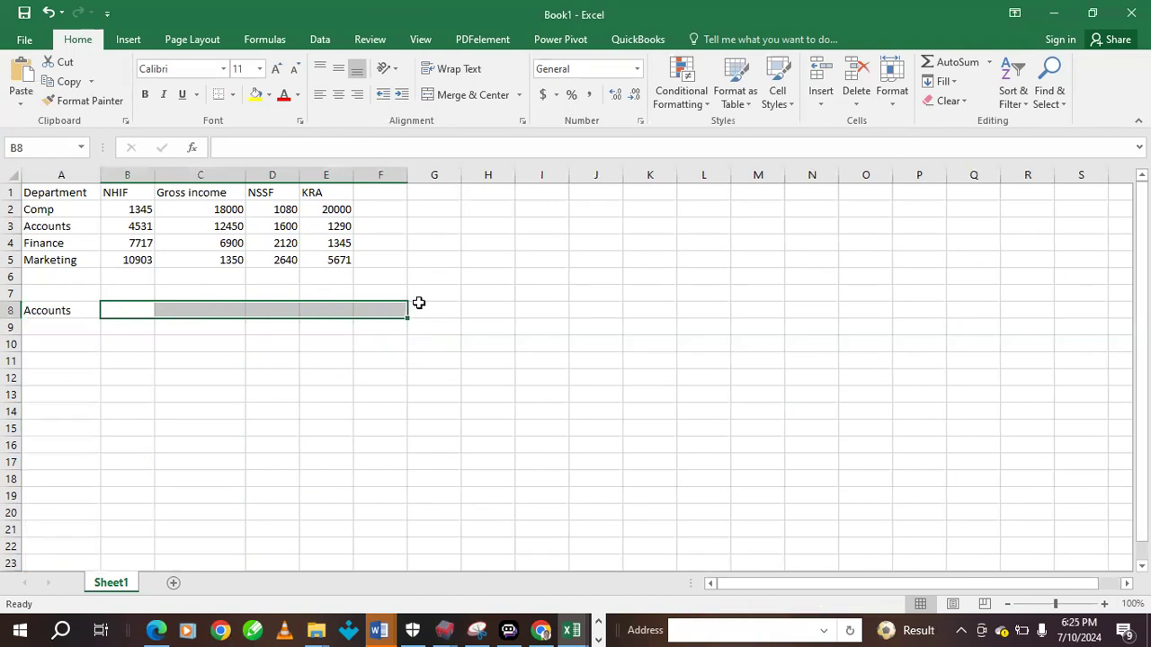
click(139, 320)
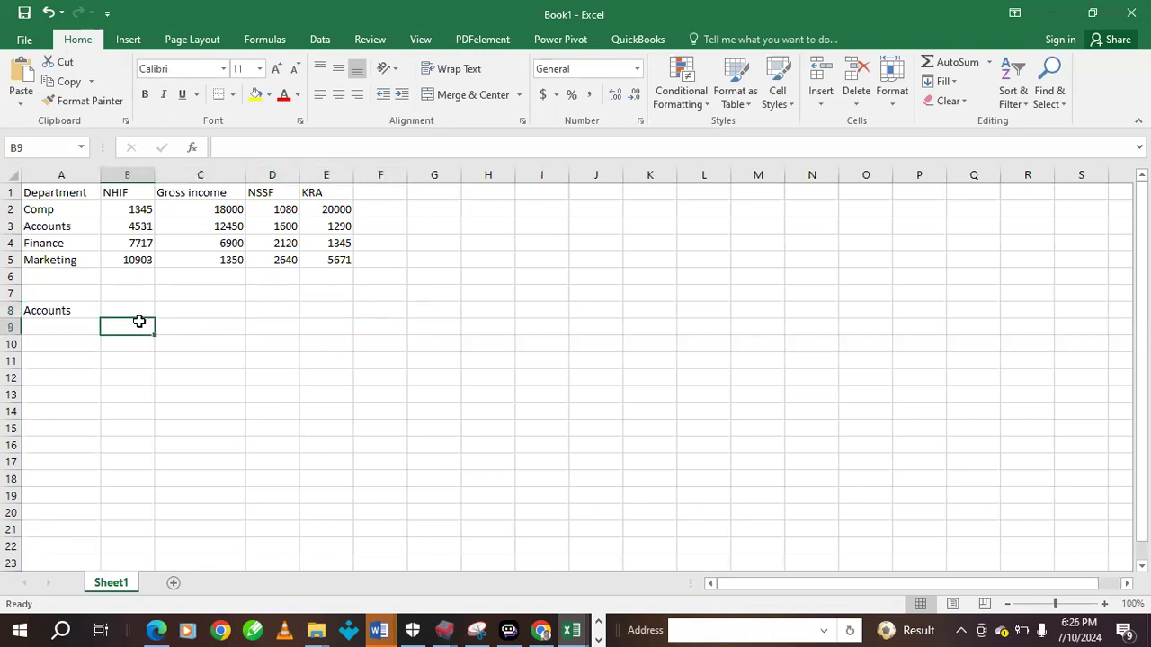
Enter =VLOOKUP(A8,A1:E5,FALSE) in B8, which returns #VALUE!
click(130, 307)
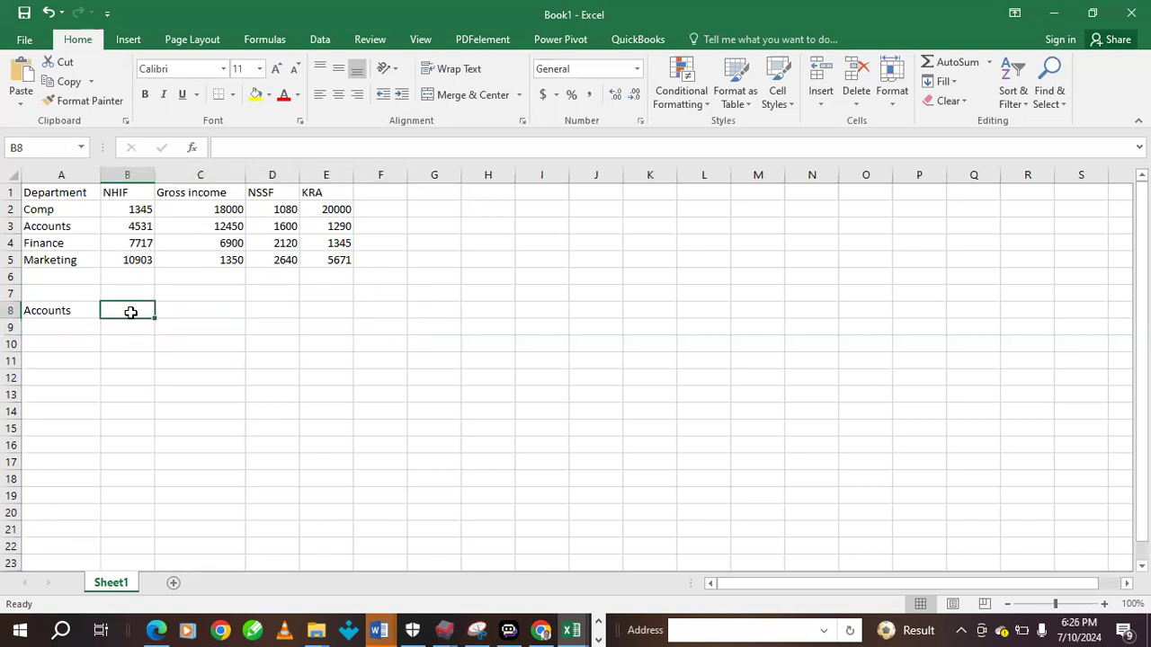
text(=vlookup)
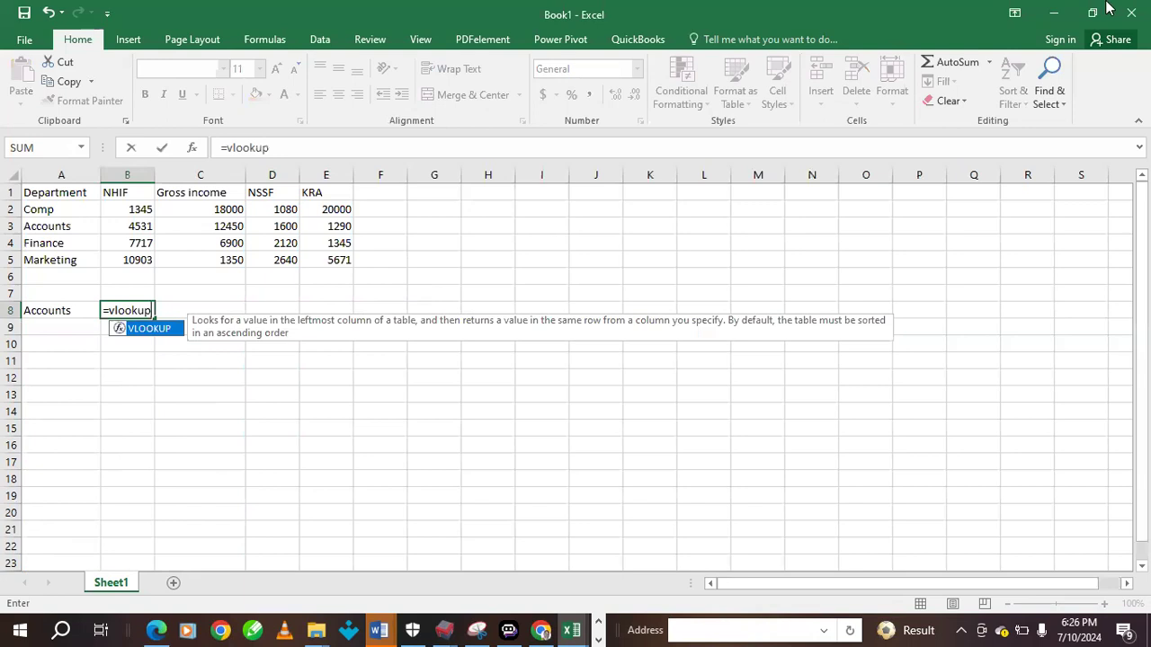
double_click(171, 329)
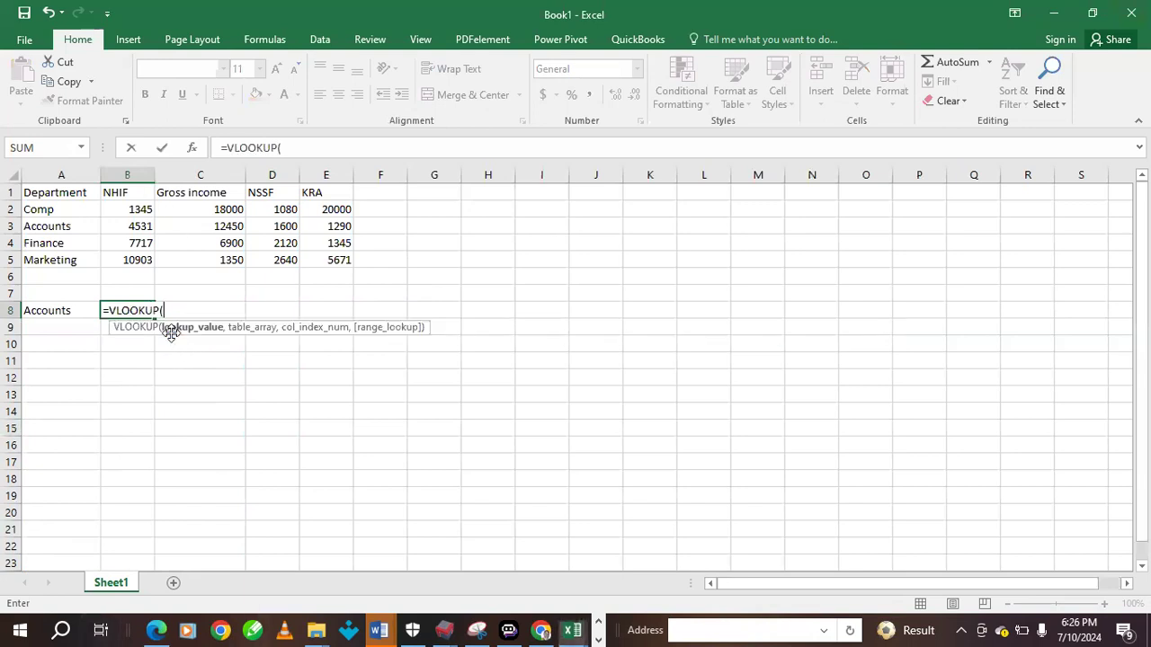
click(80, 308)
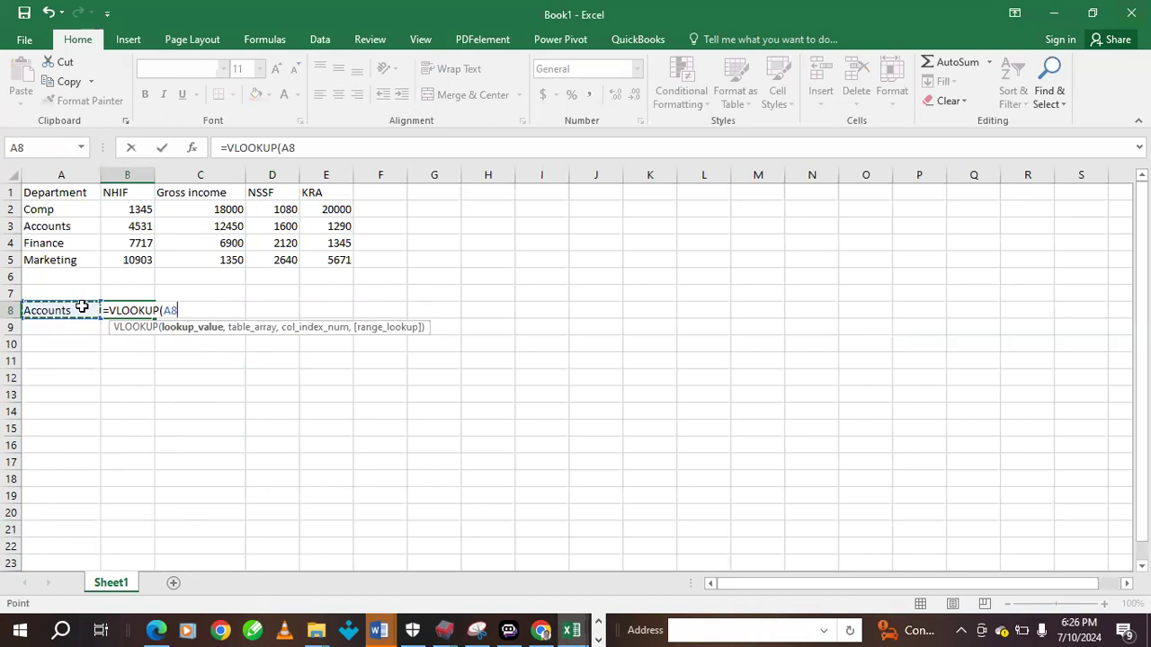
text(,)
drag(63, 196, 337, 261)
text(,)
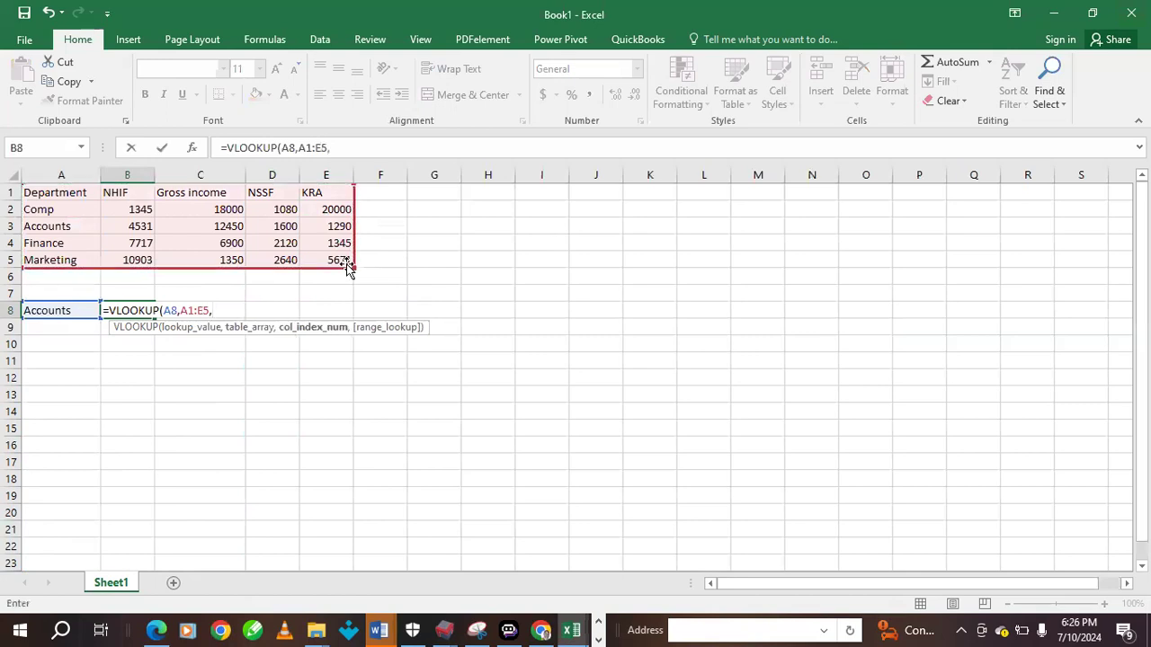
text(false)
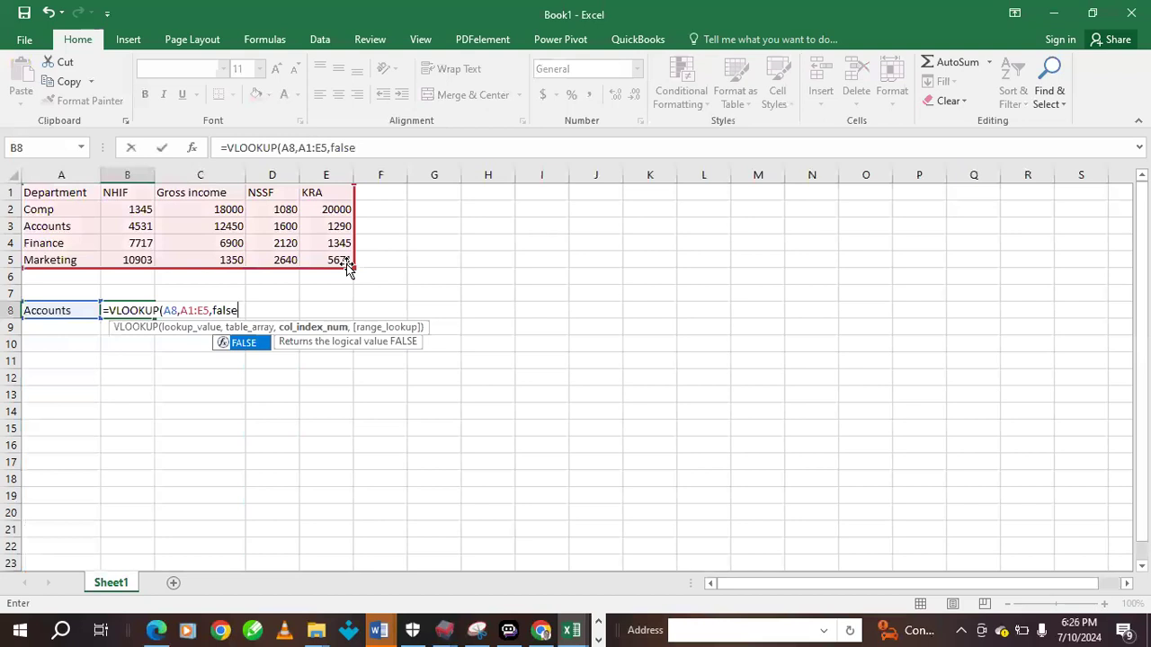
text())
key(Return)
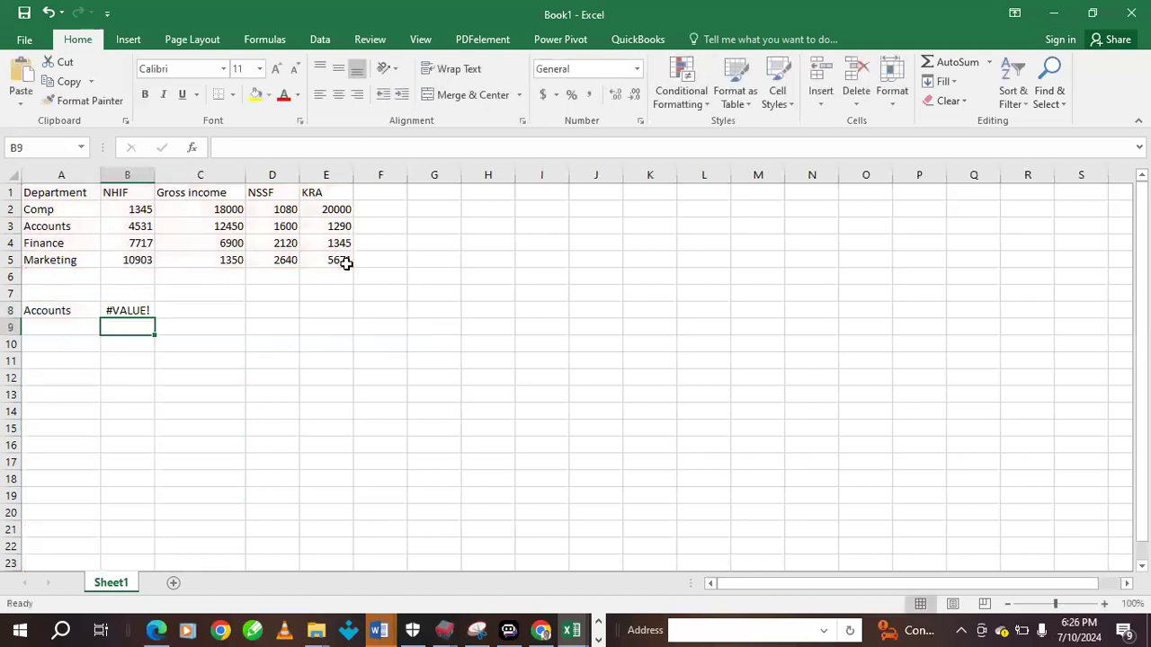
Add column index 2 so B8 reads =VLOOKUP(A8,A1:E5,2,FALSE), returning 4531
click(122, 311)
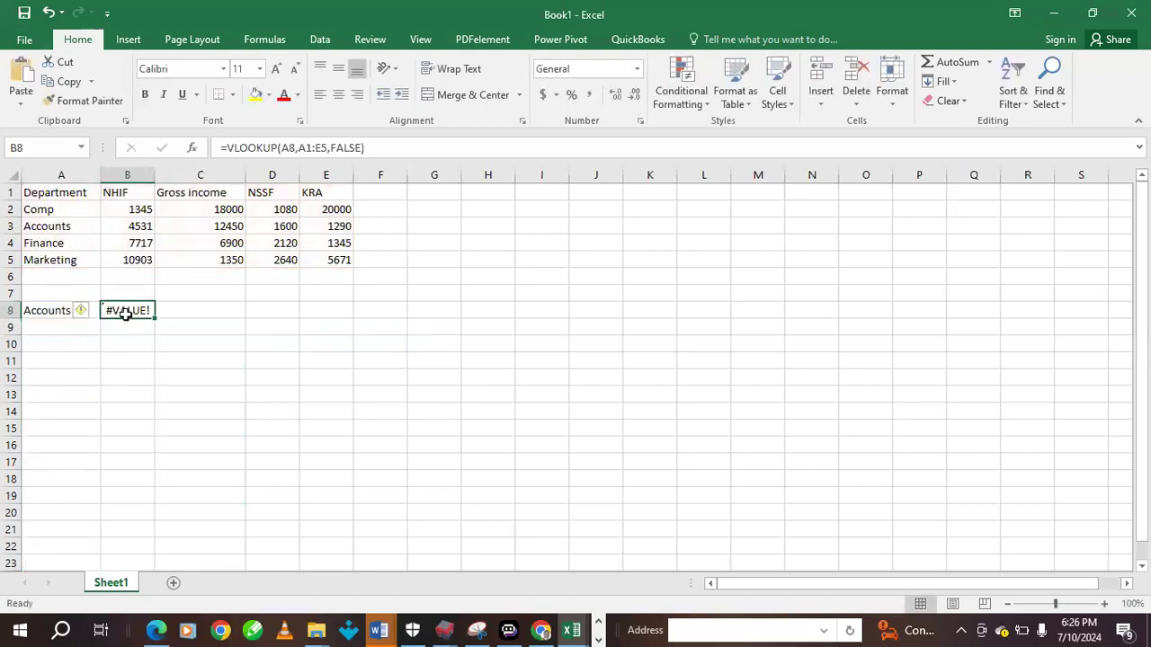
click(329, 147)
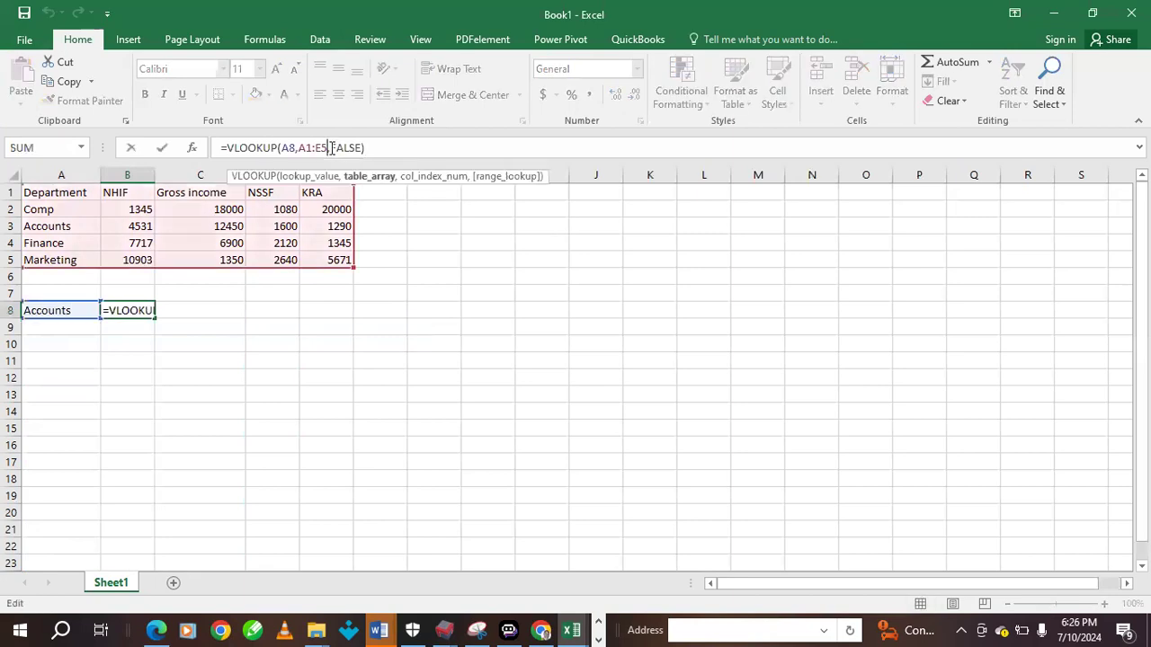
text(2)
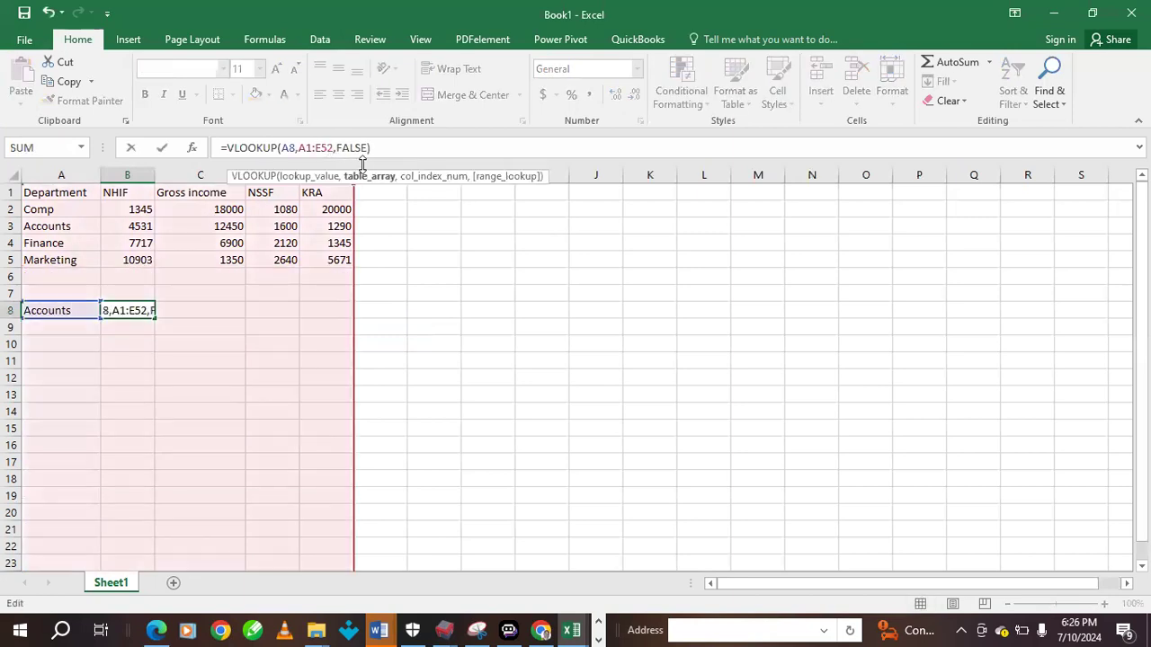
key(BackSpace)
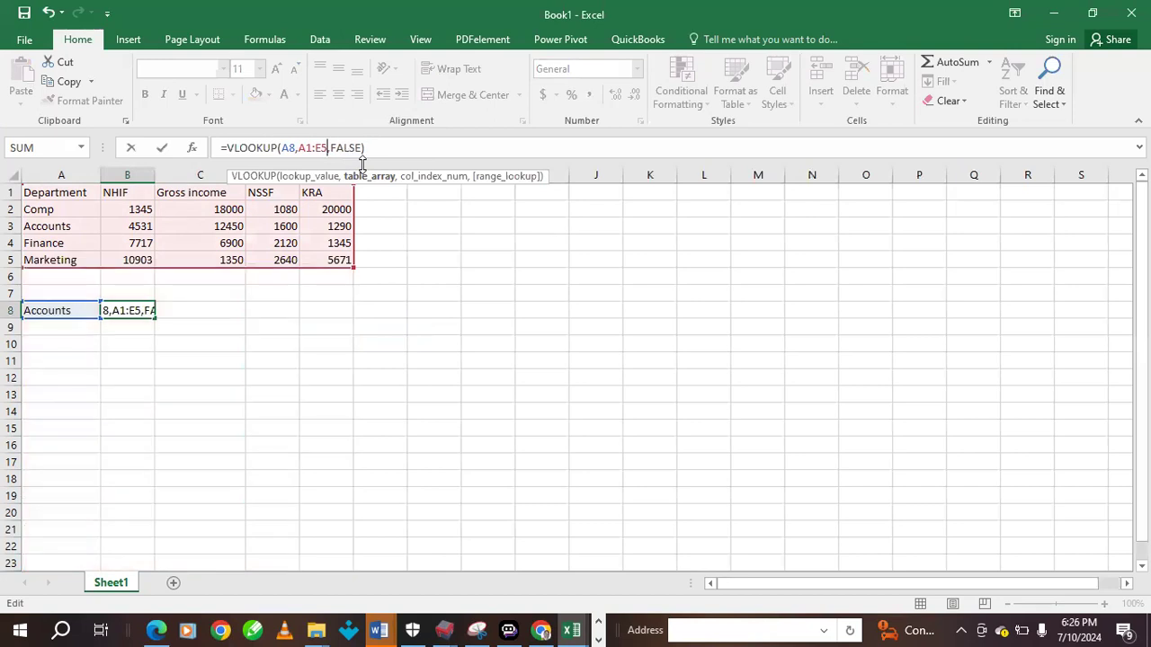
key(Right)
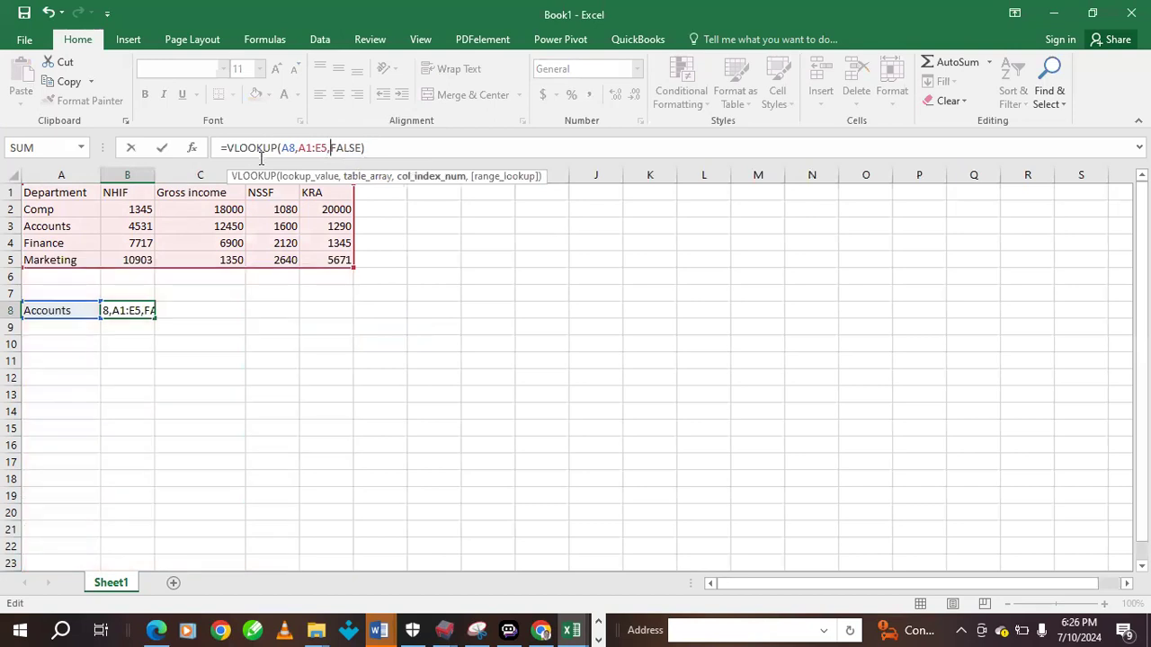
text(2,)
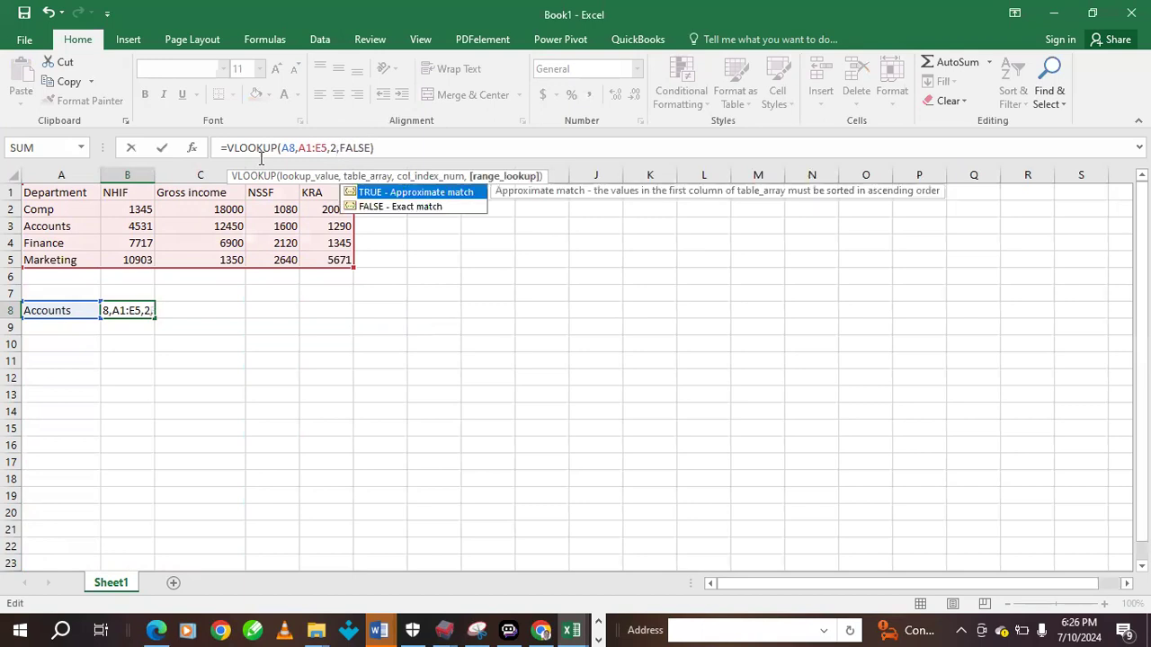
key(Return)
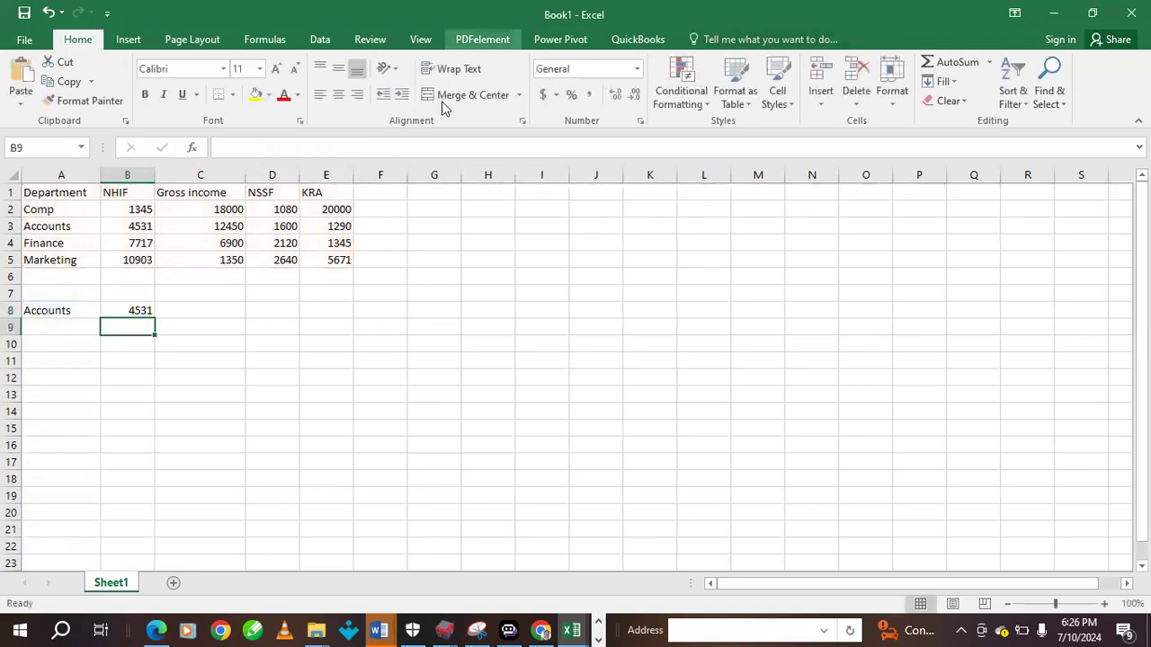
click(149, 311)
Fill the B8 lookup formula across C8:E8
drag(157, 315, 343, 327)
click(232, 367)
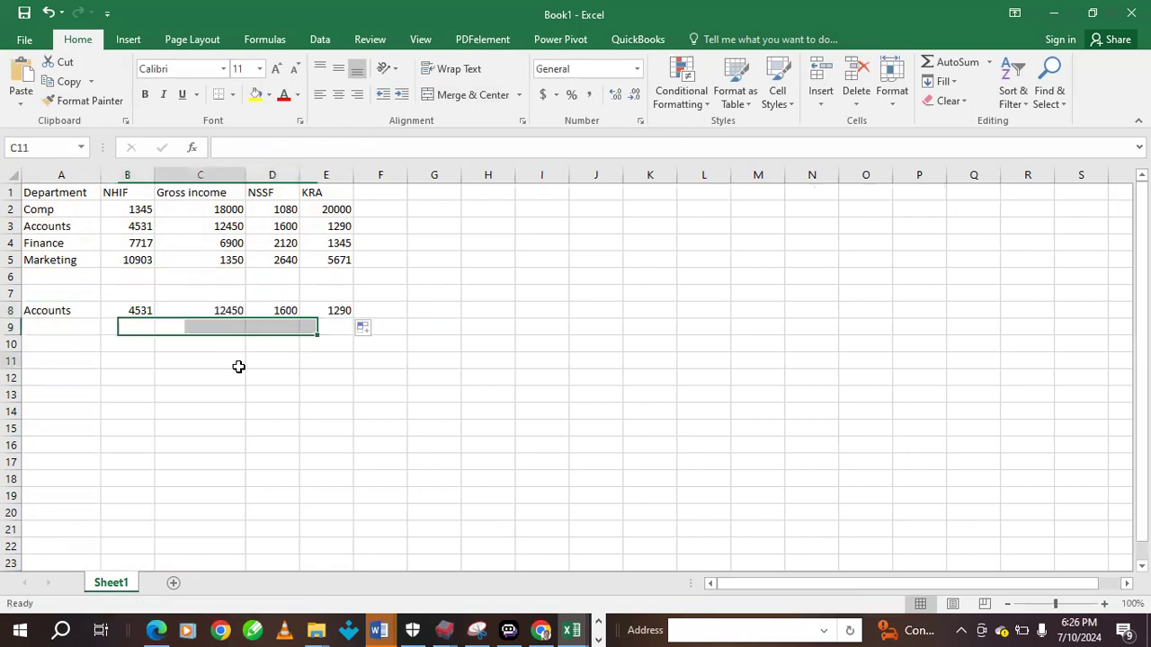
click(88, 313)
drag(91, 232, 329, 226)
Choose Finance in A8's dropdown so row 8 shows 7717, 6900, 2120 and 1345
click(69, 308)
click(107, 310)
click(55, 347)
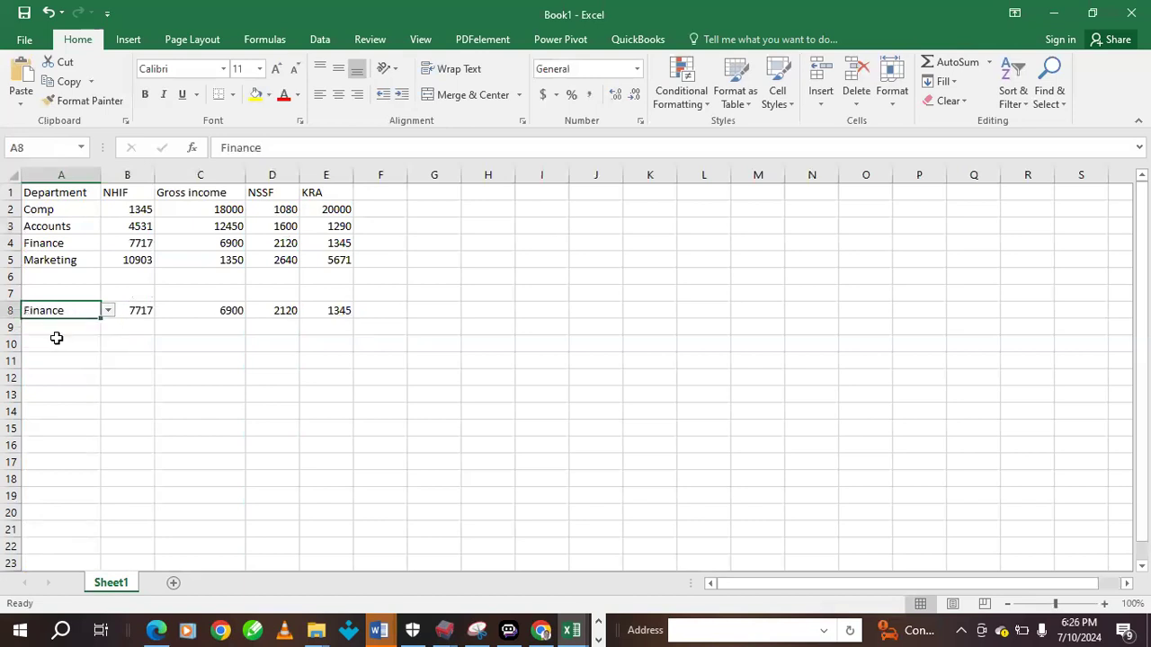
click(433, 428)
click(88, 325)
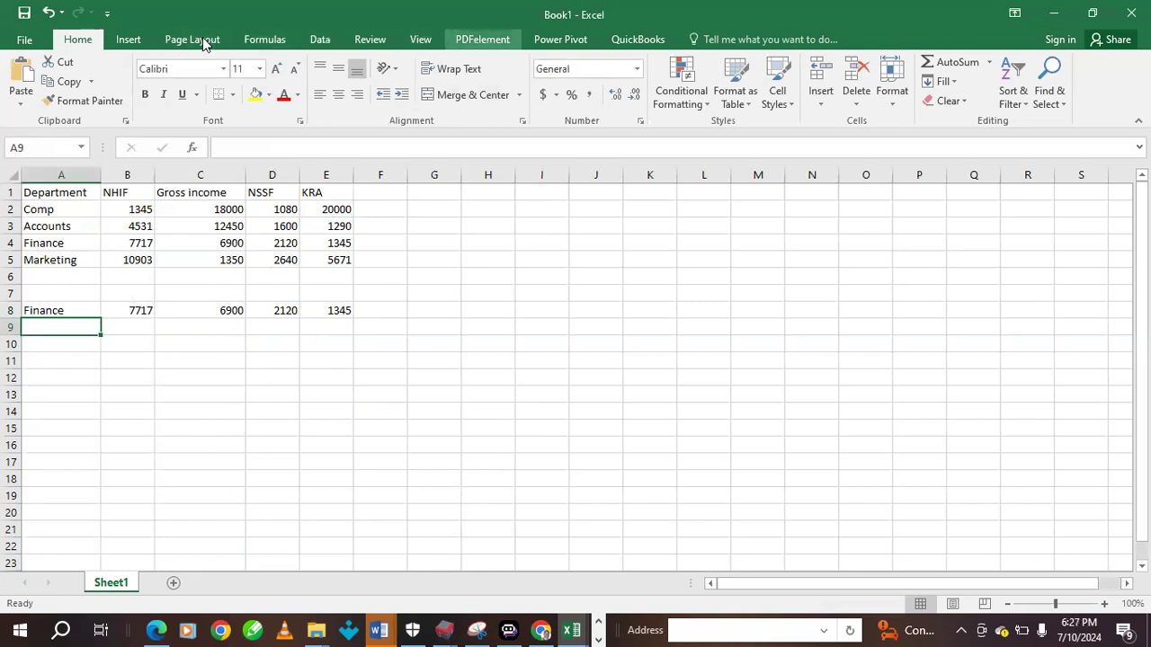
Insert a 3-D Clustered Column chart of row 8's values and open its Chart Elements list
click(142, 39)
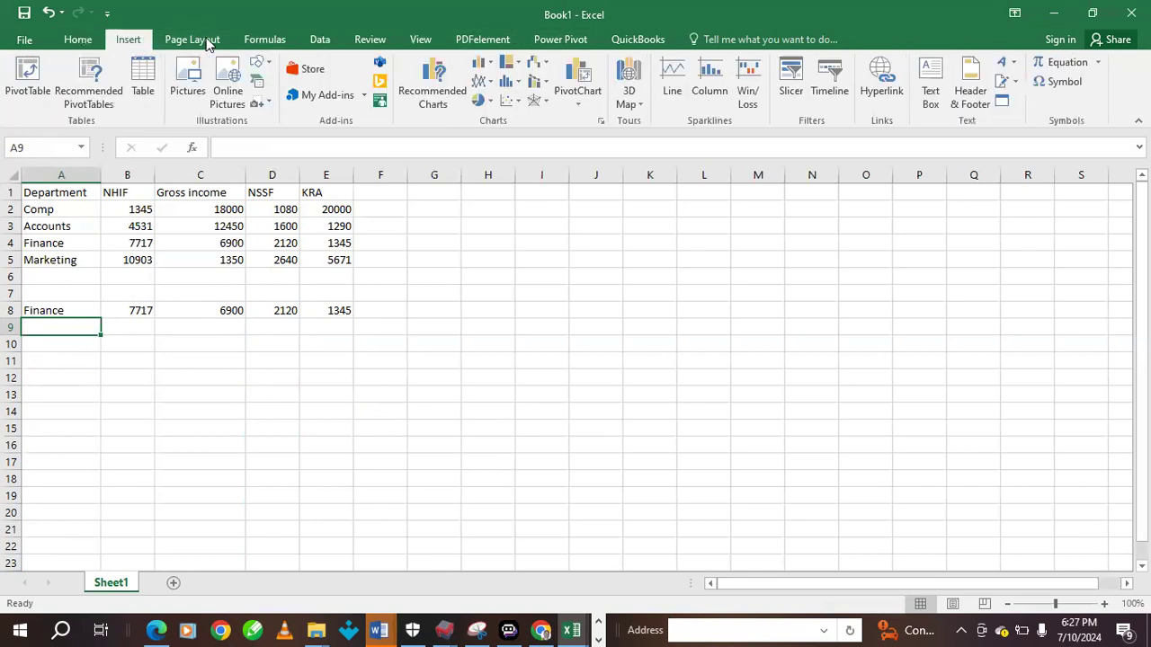
click(481, 63)
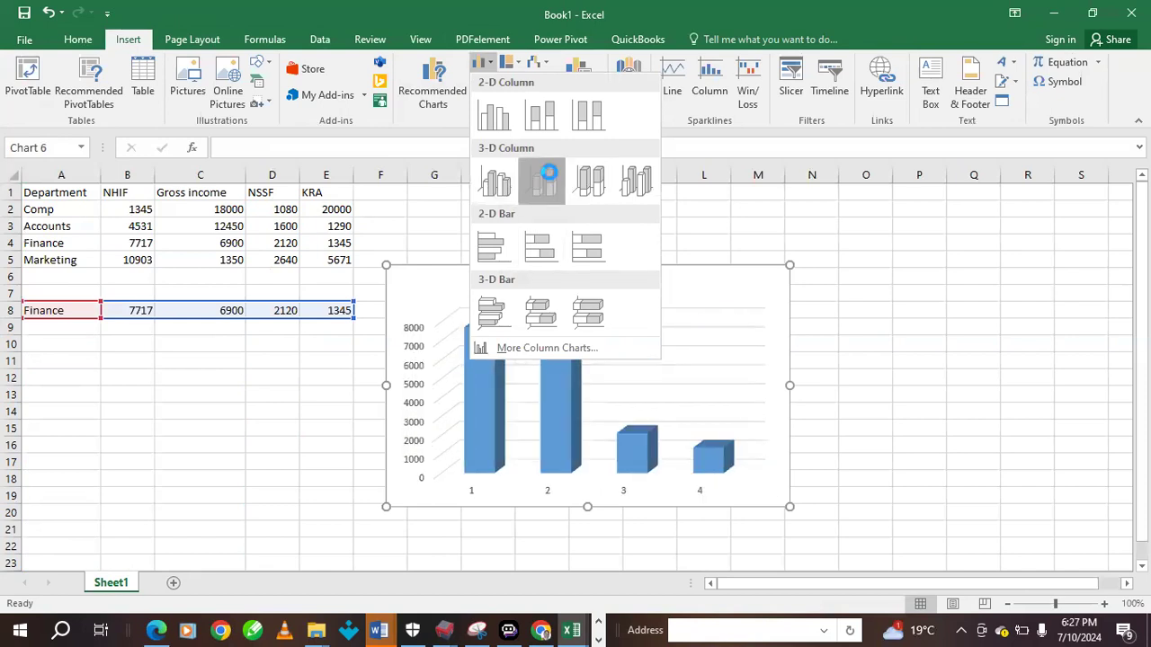
click(543, 182)
click(694, 376)
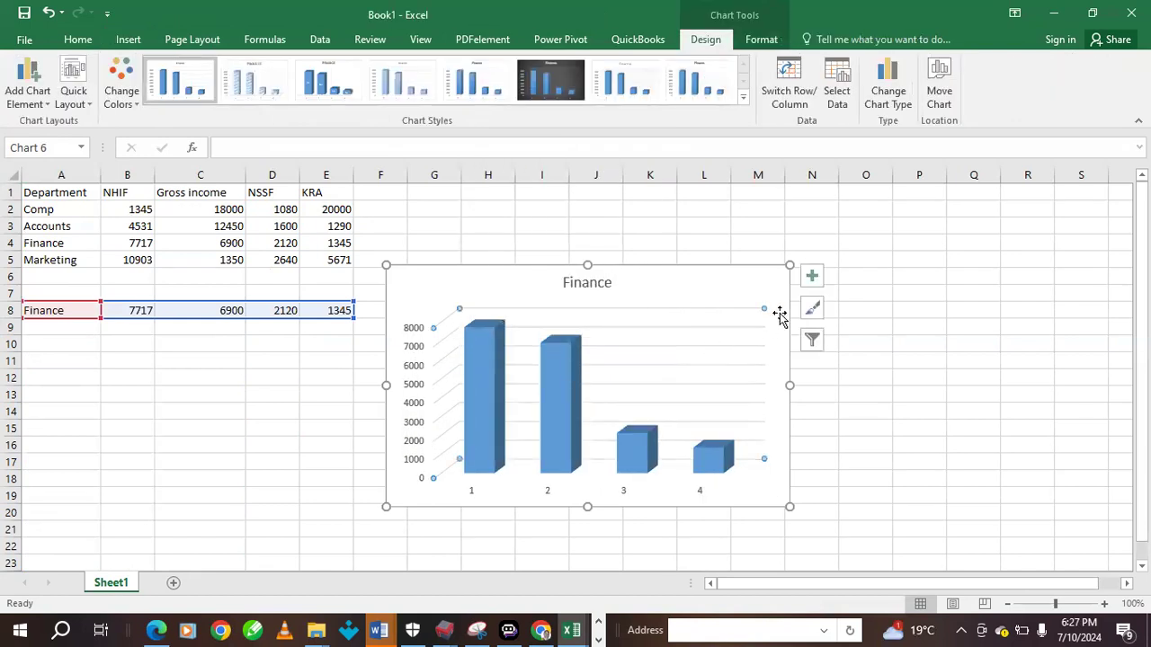
click(811, 276)
click(653, 344)
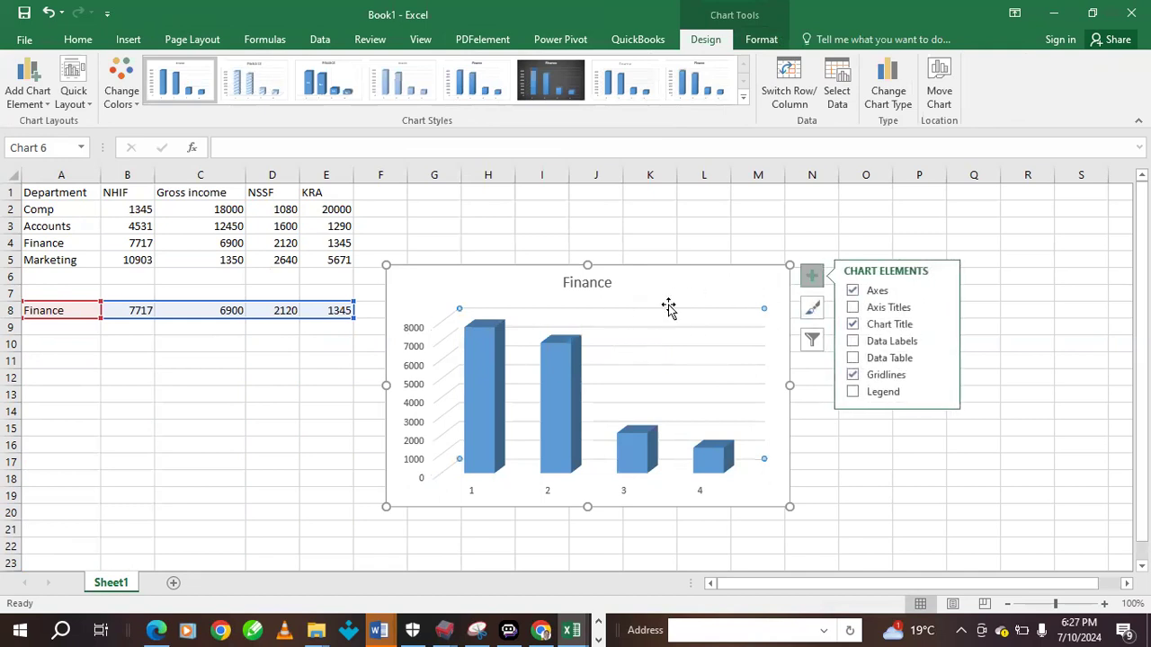
click(882, 463)
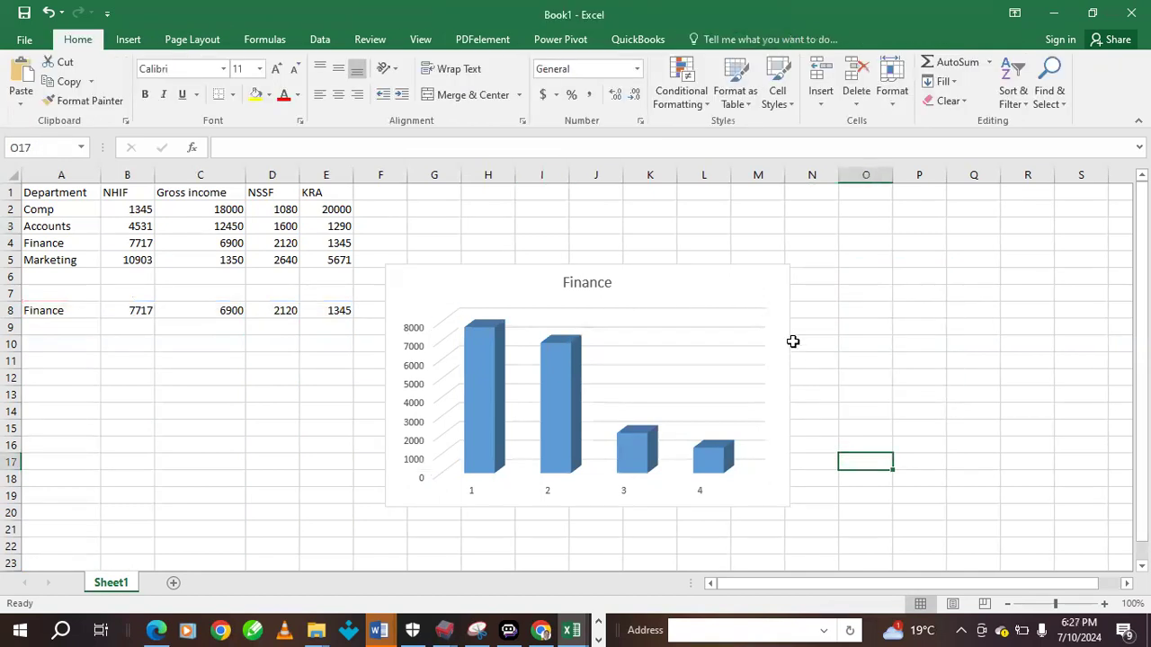
click(730, 288)
click(812, 276)
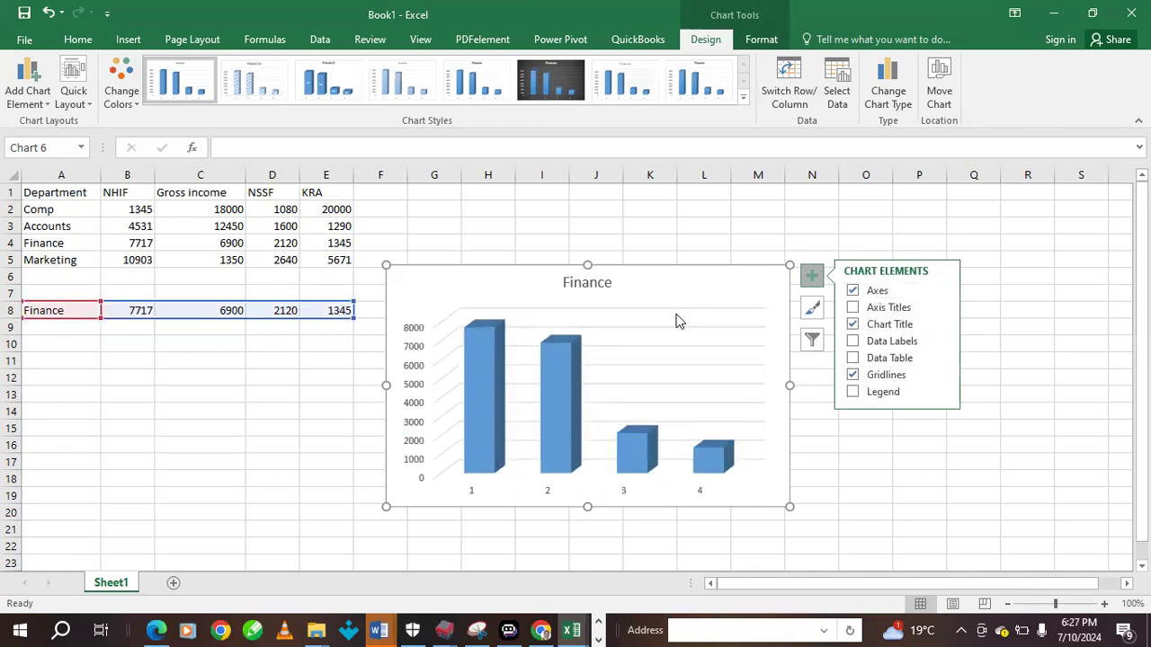
Start adding a series in Select Data, then cancel and close the dialog
right_click(705, 338)
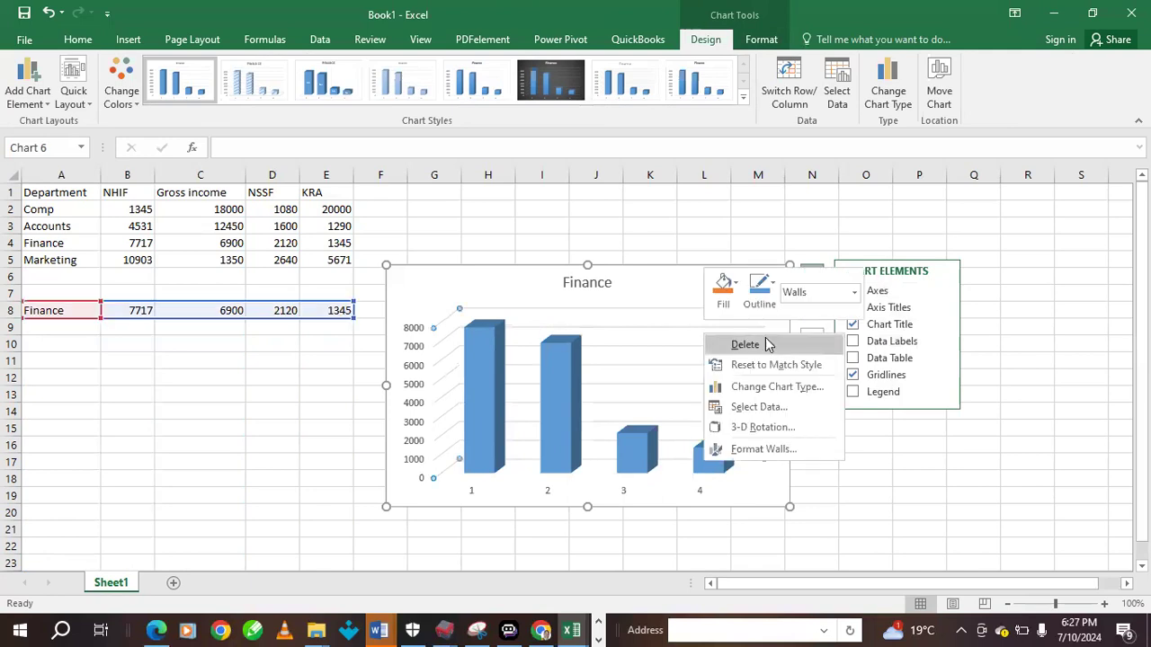
click(762, 409)
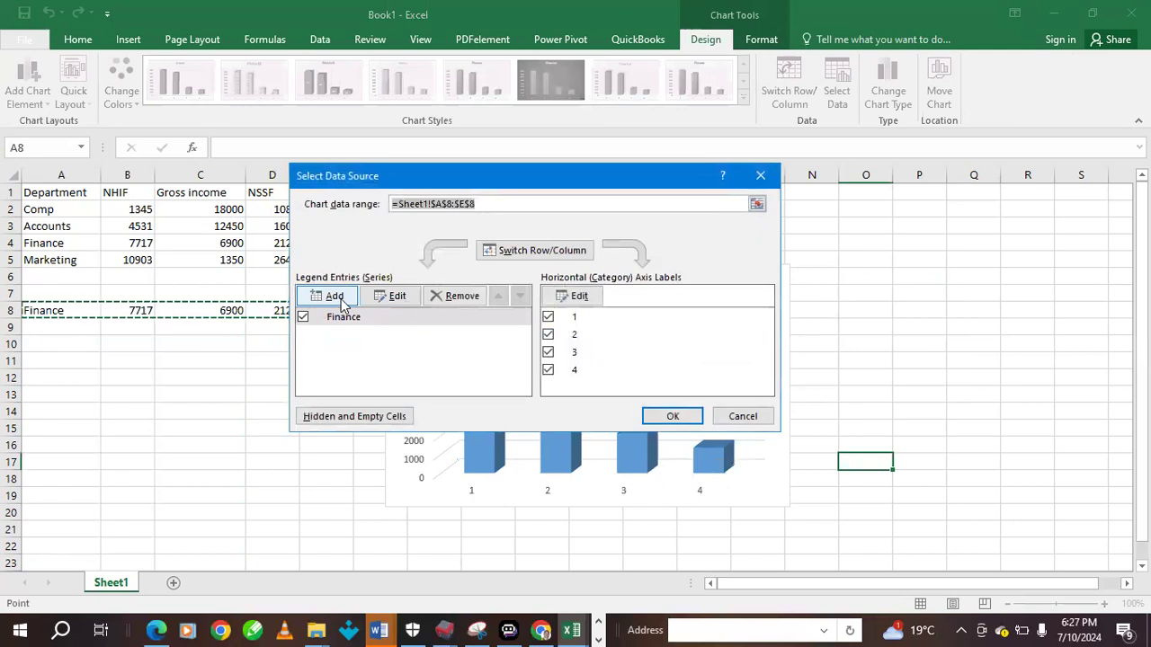
click(345, 297)
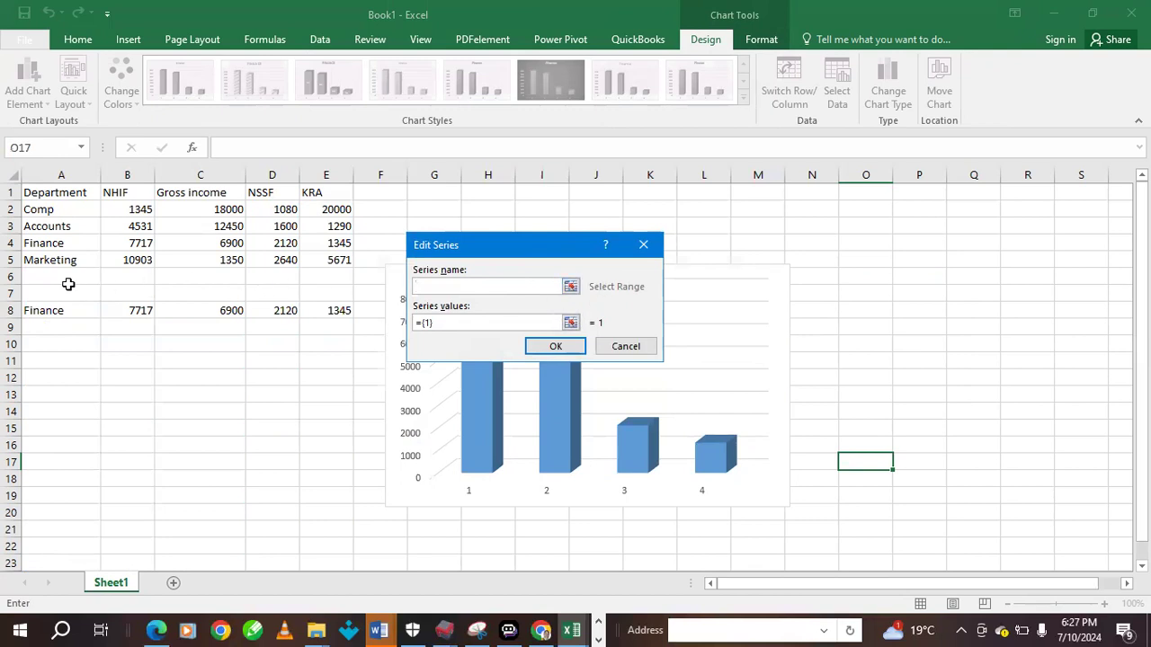
click(571, 287)
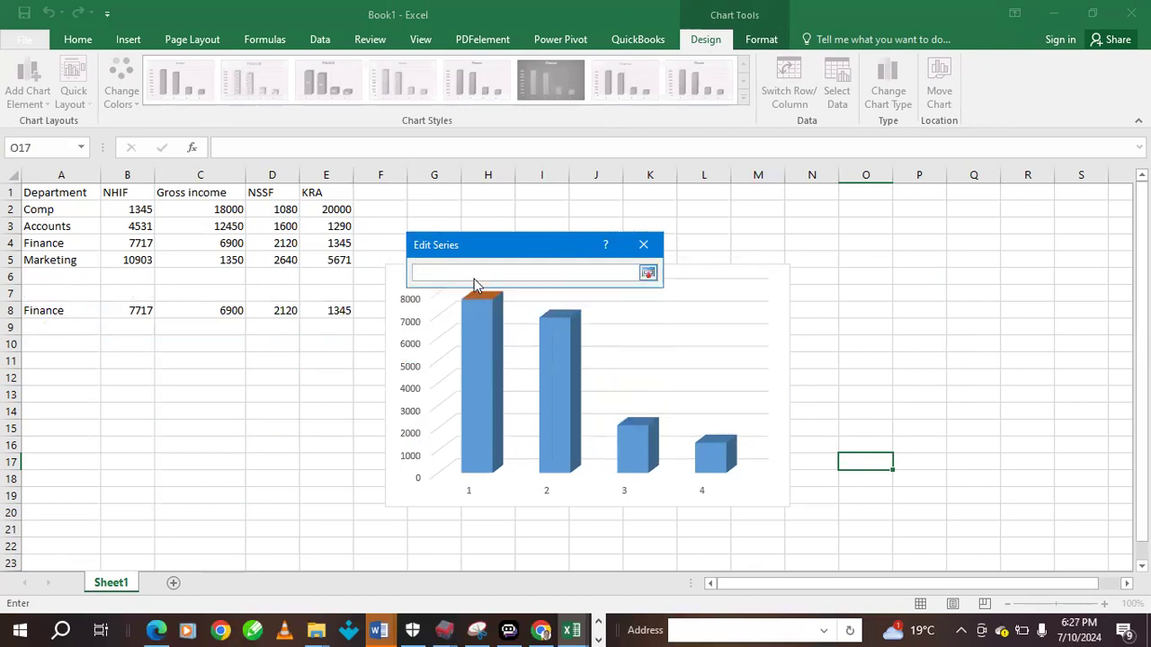
click(643, 244)
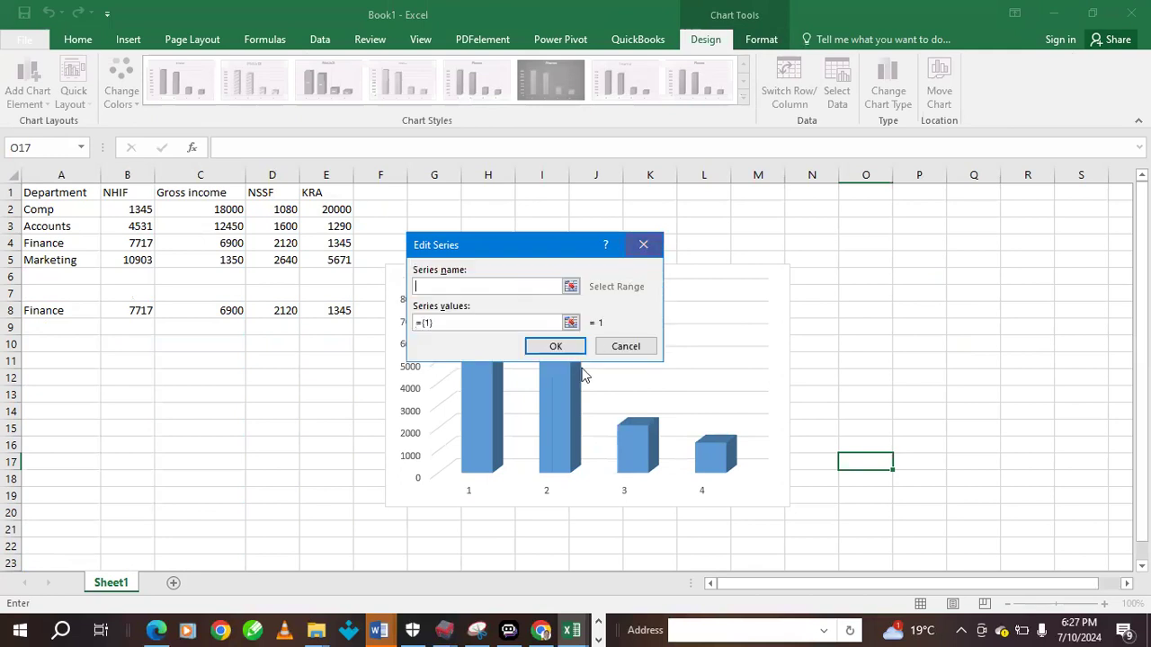
click(625, 347)
click(761, 175)
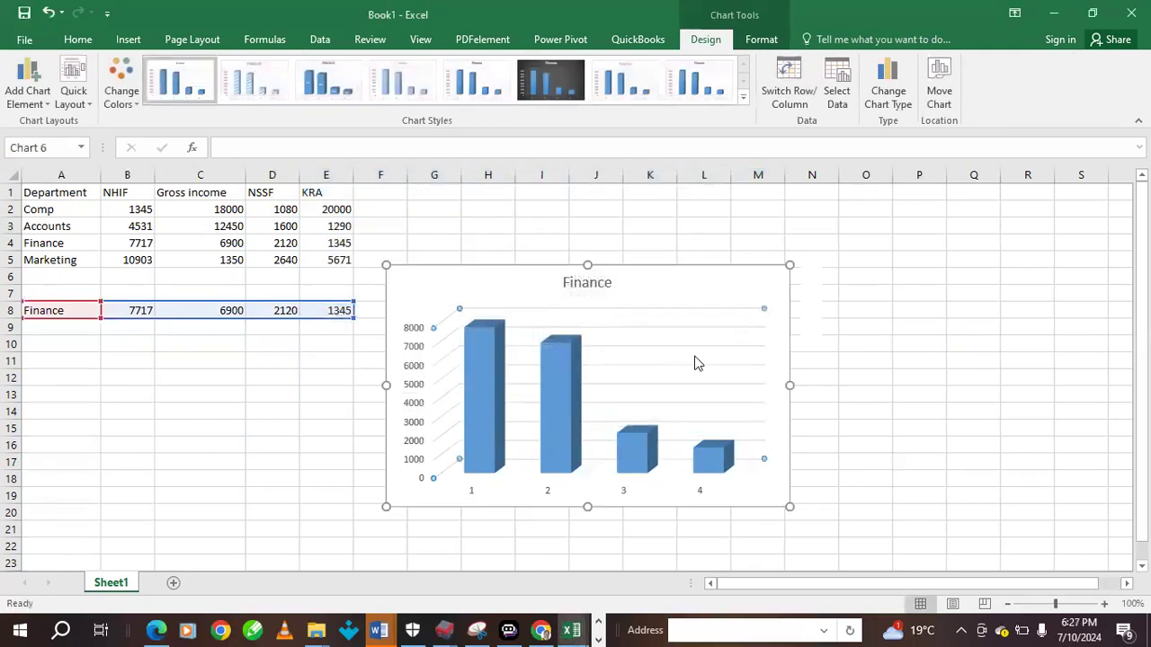
Add a series named from A8 (Finance) with row 8 values starting at B8
right_click(662, 339)
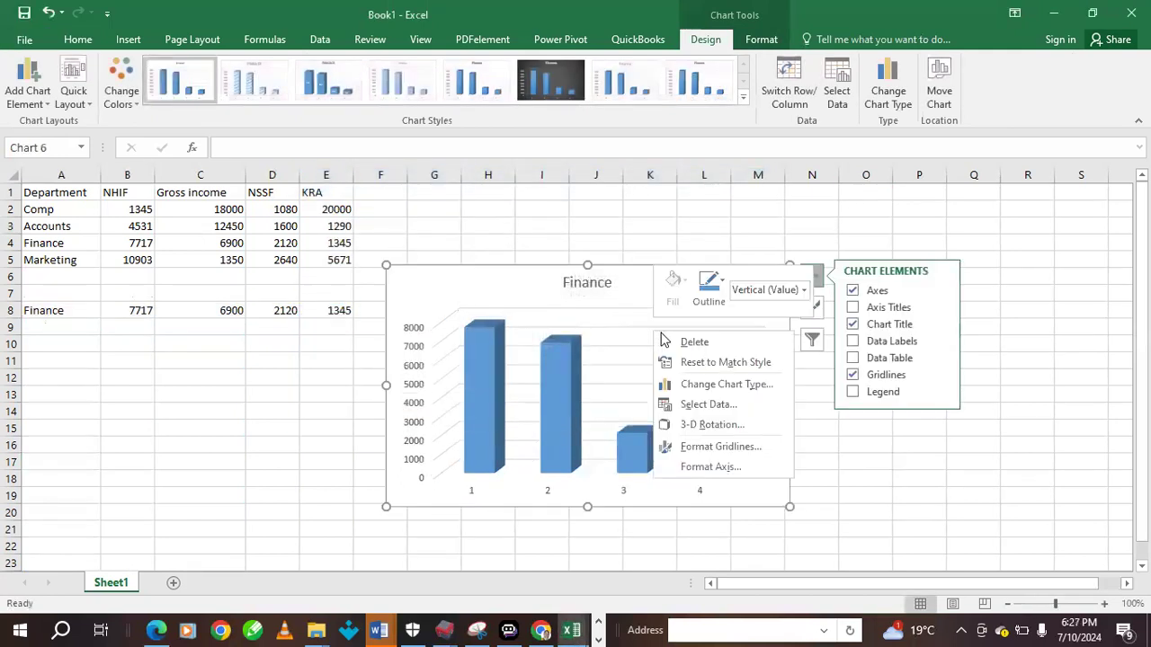
click(711, 403)
click(328, 296)
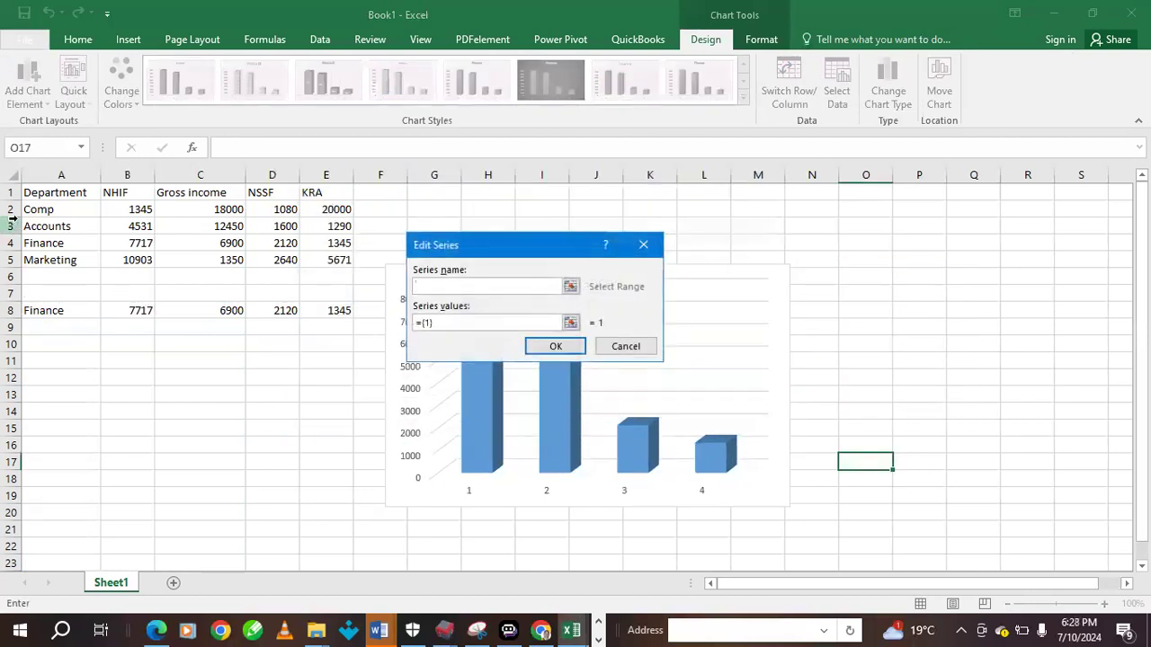
click(51, 311)
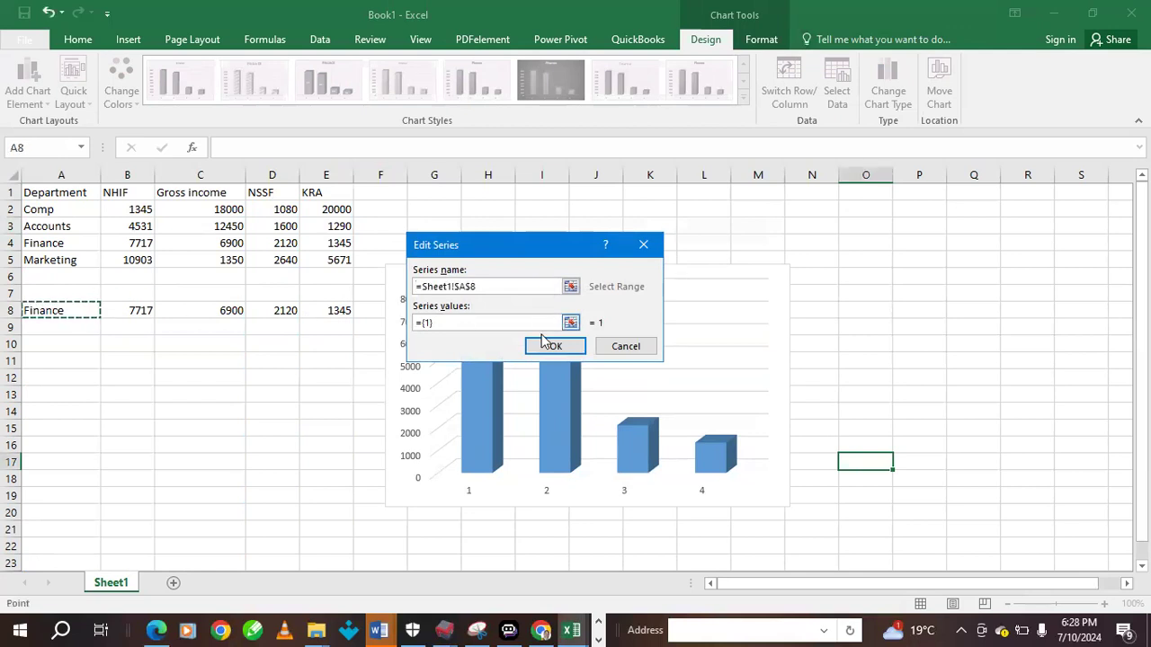
click(476, 323)
key(BackSpace)
key(BackSpace)
key(BackSpace)
key(BackSpace)
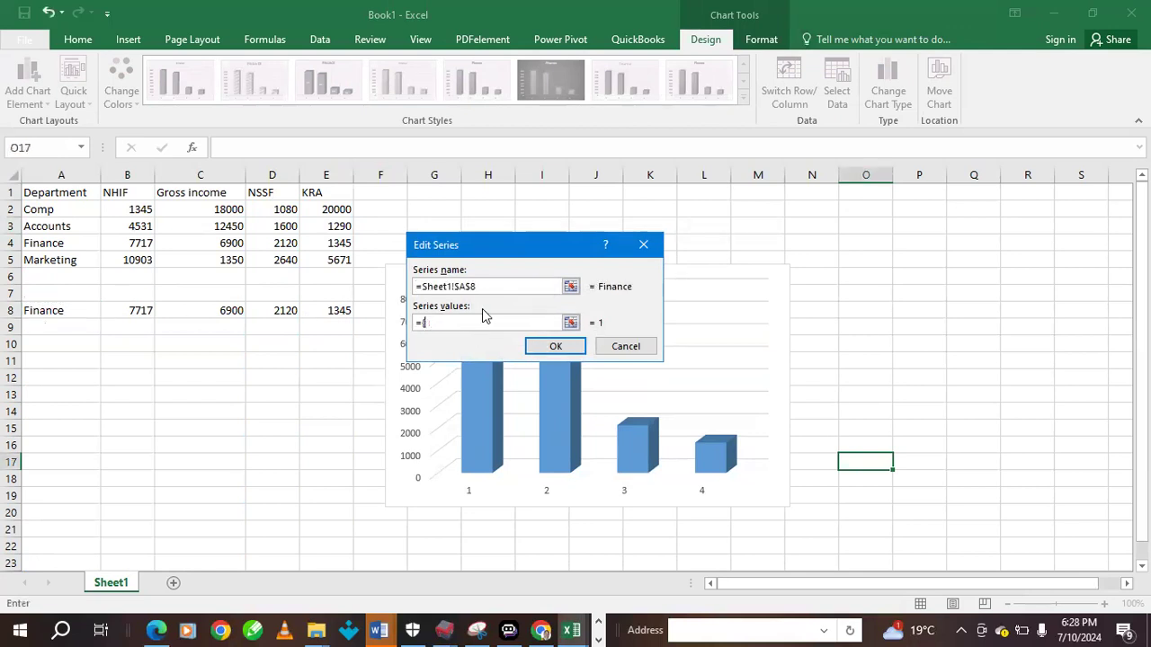
drag(104, 311, 347, 310)
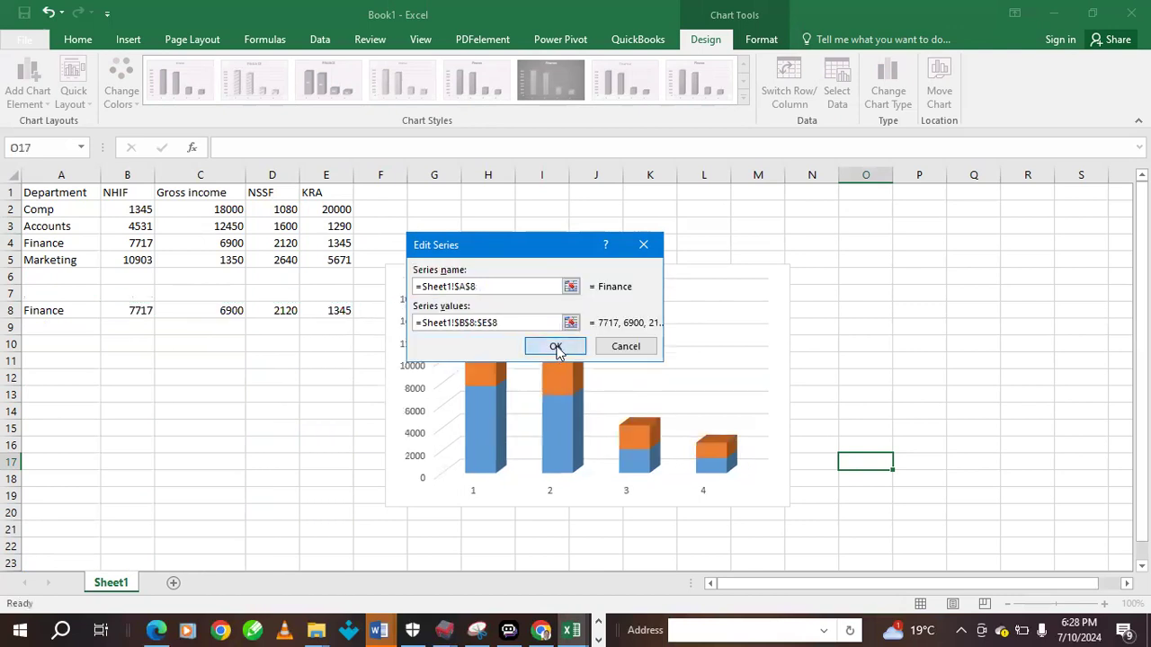
click(556, 348)
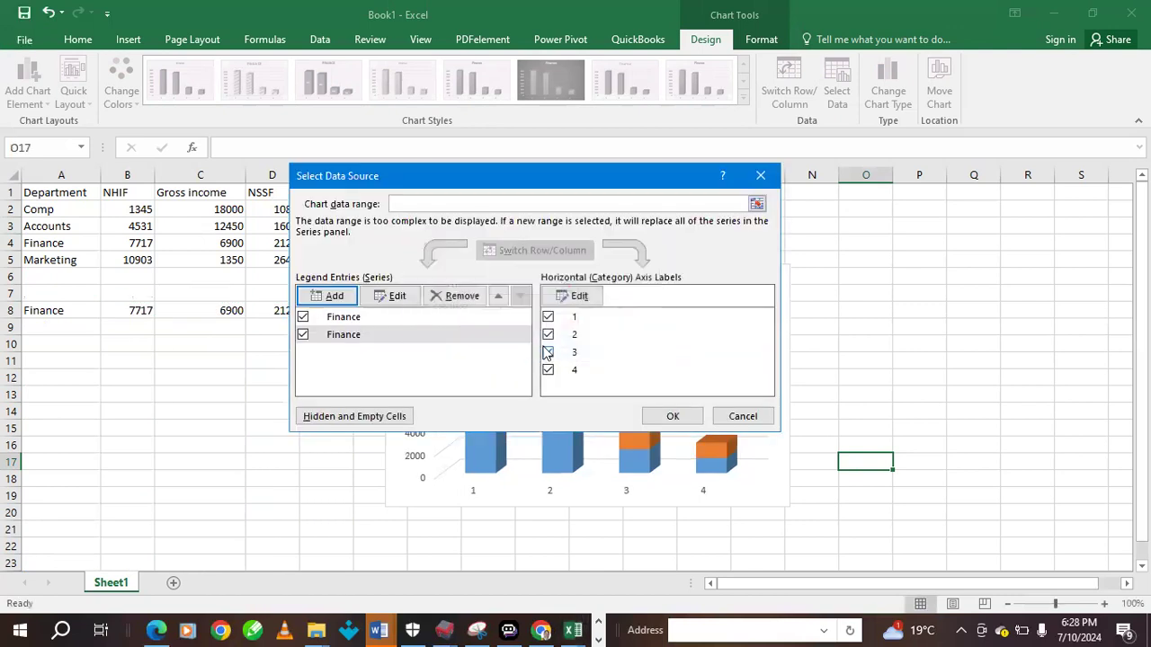
Set the category axis labels to headers B1:E1 and apply the data changes
click(580, 298)
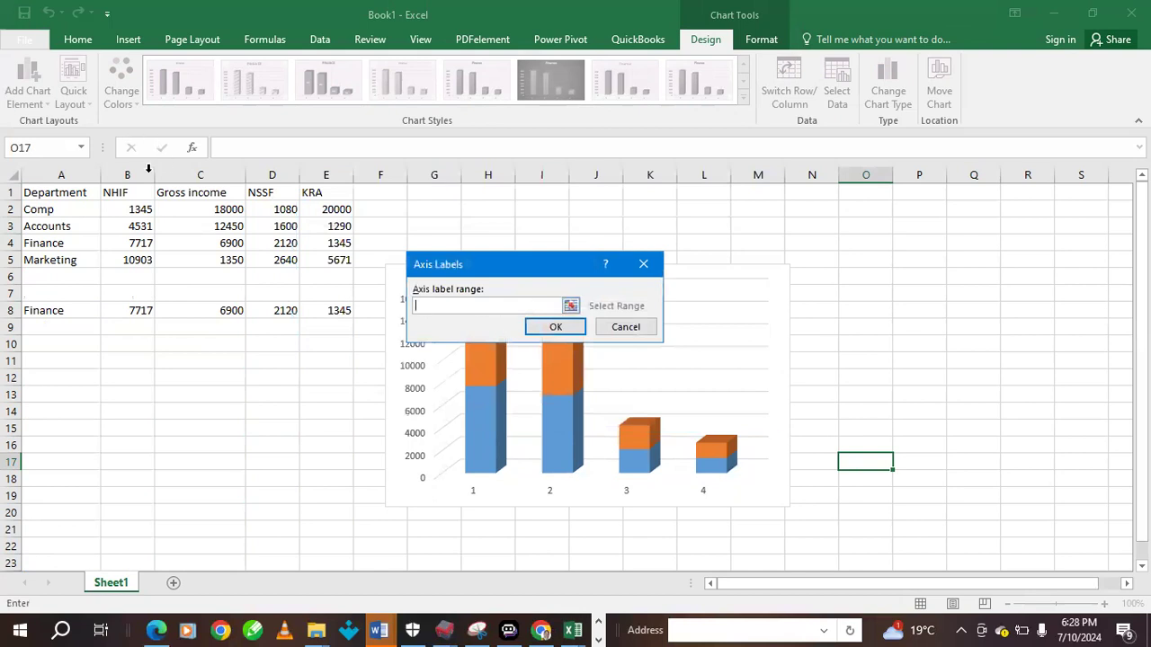
drag(111, 191, 312, 191)
click(559, 328)
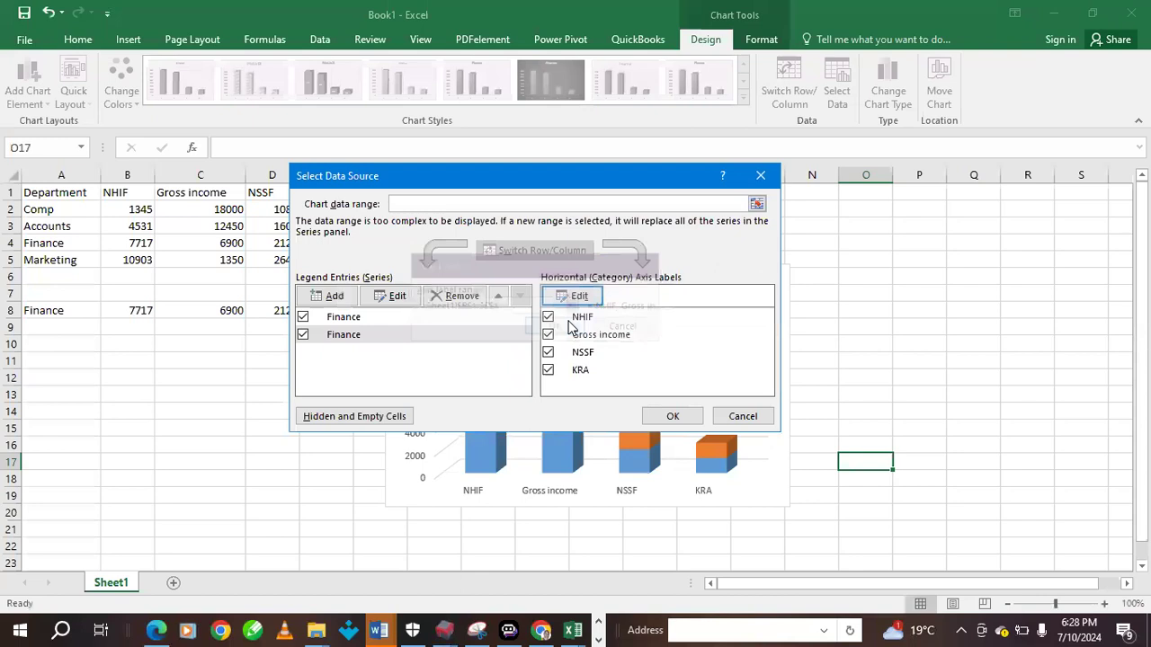
click(674, 418)
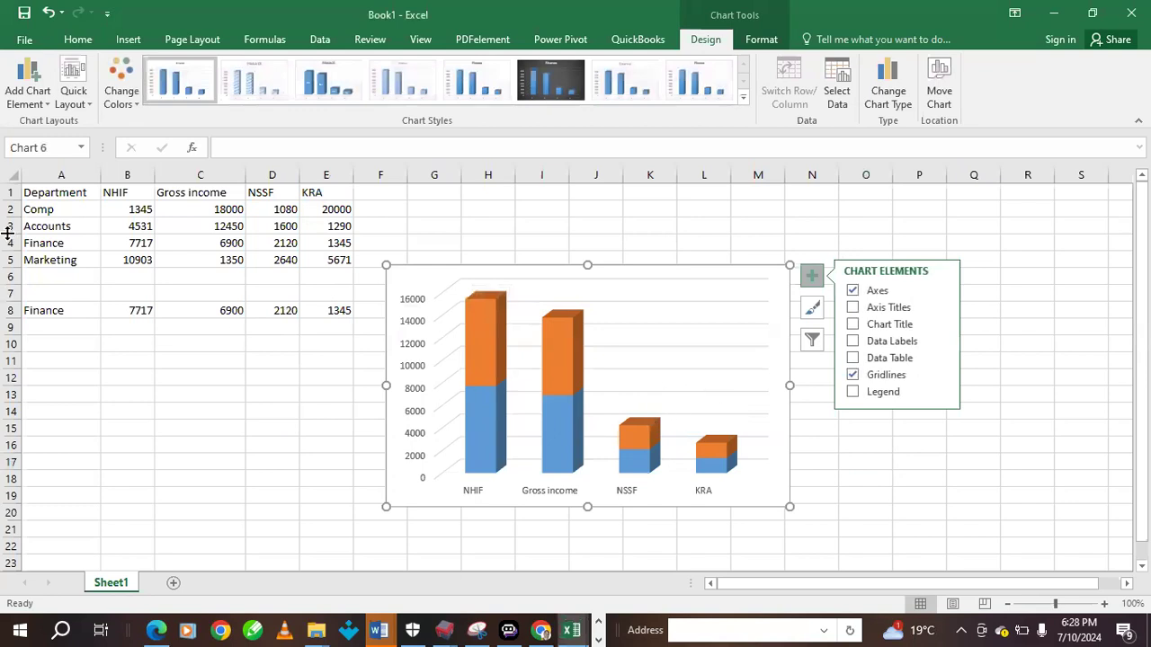
click(97, 305)
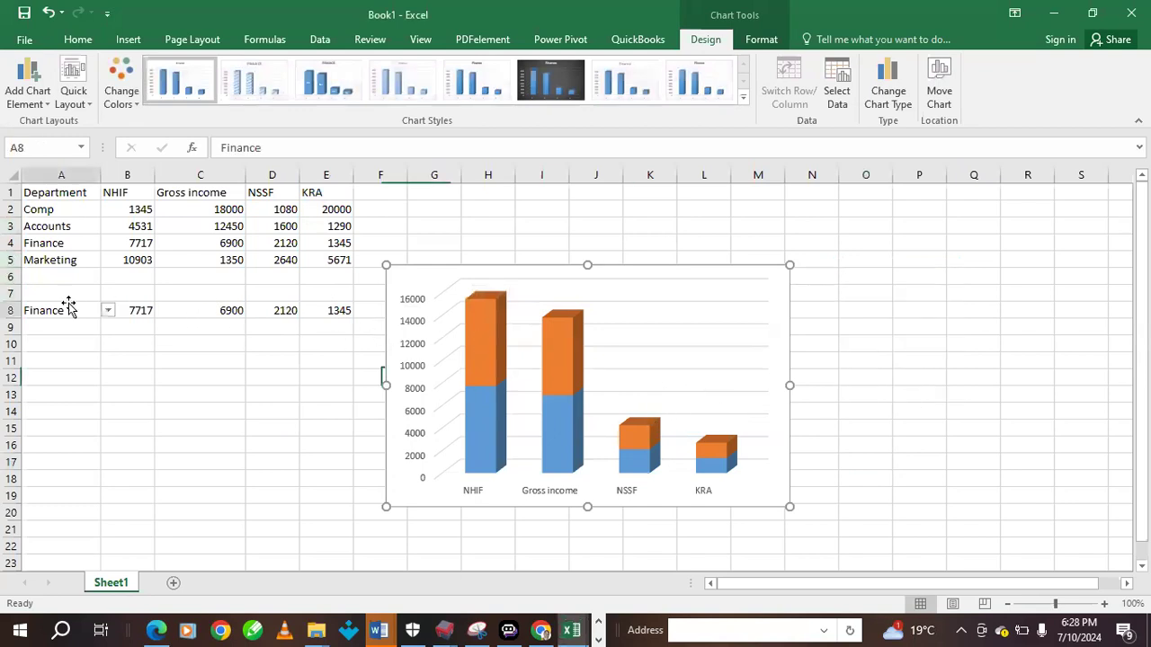
click(83, 327)
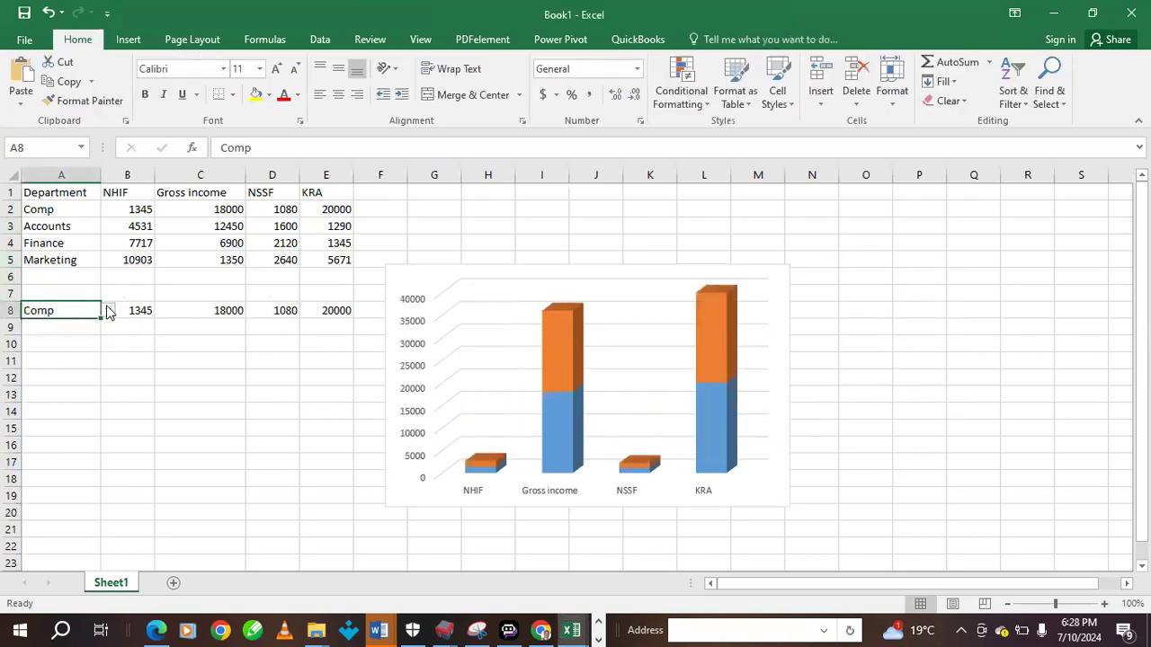
click(108, 310)
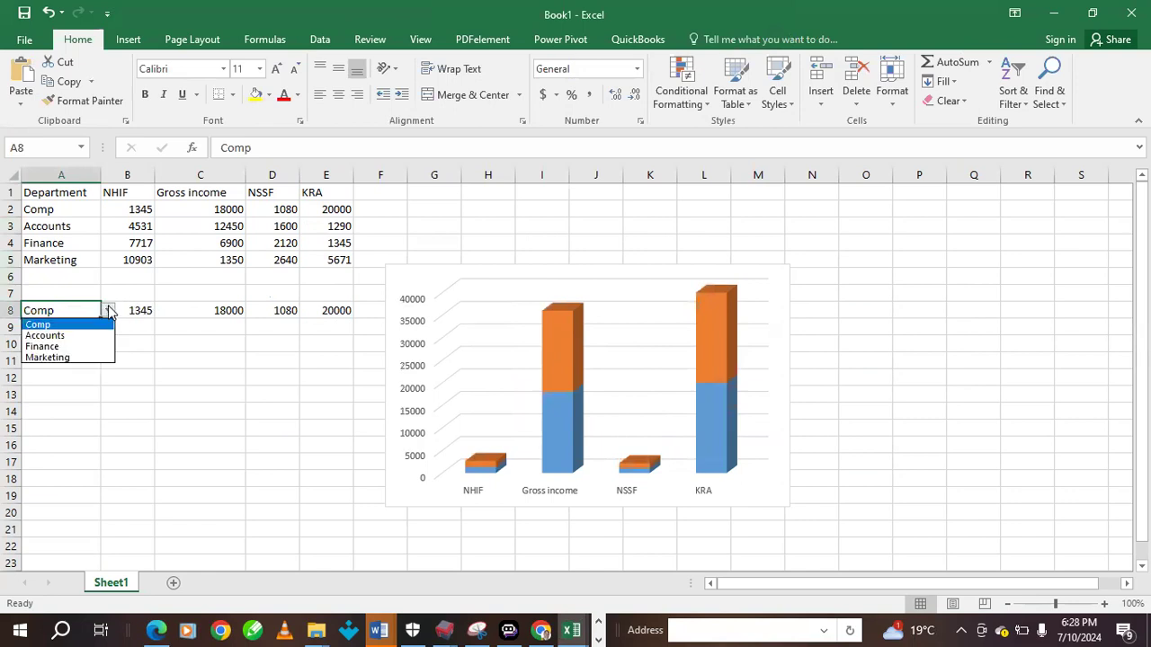
click(65, 349)
click(963, 410)
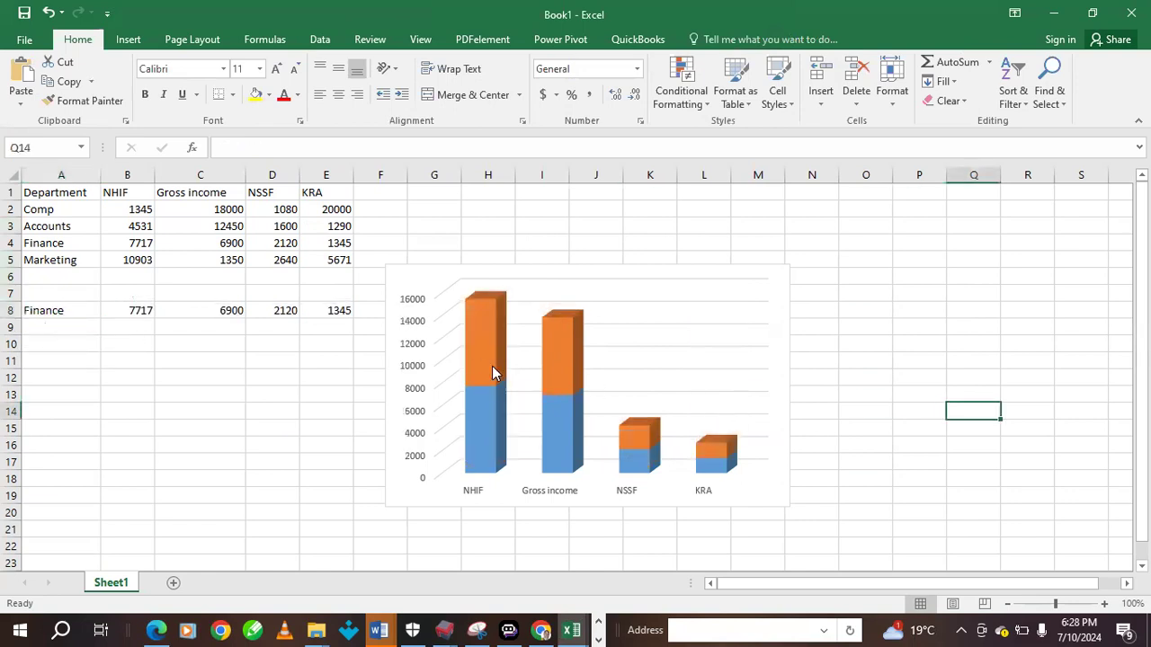
click(593, 337)
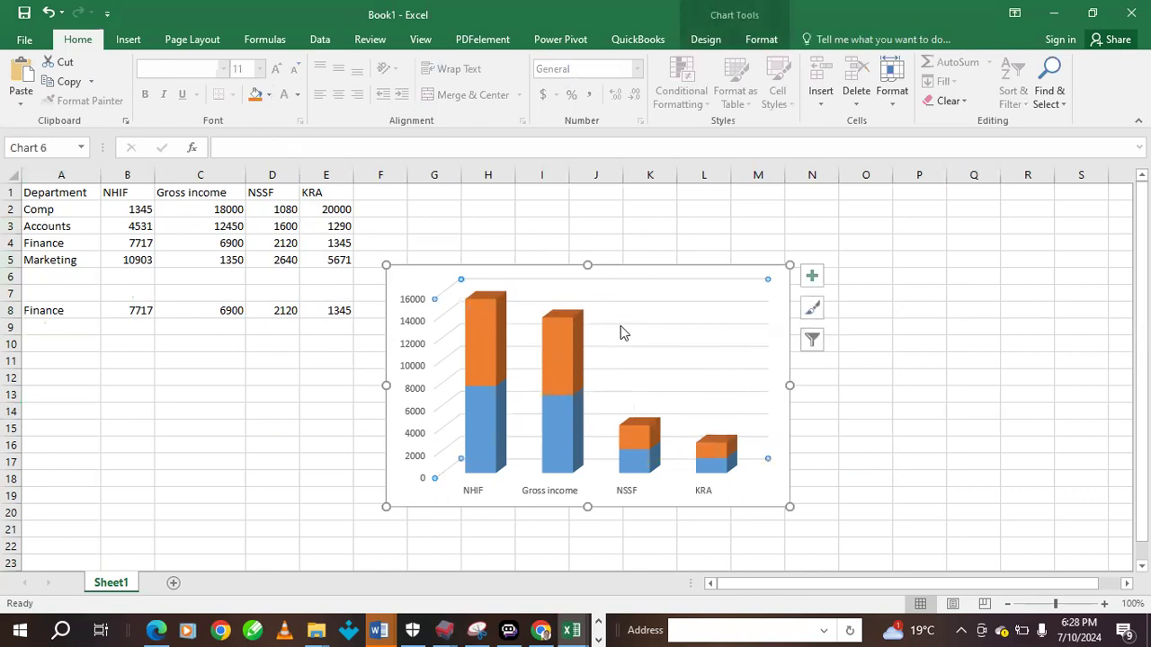
click(812, 276)
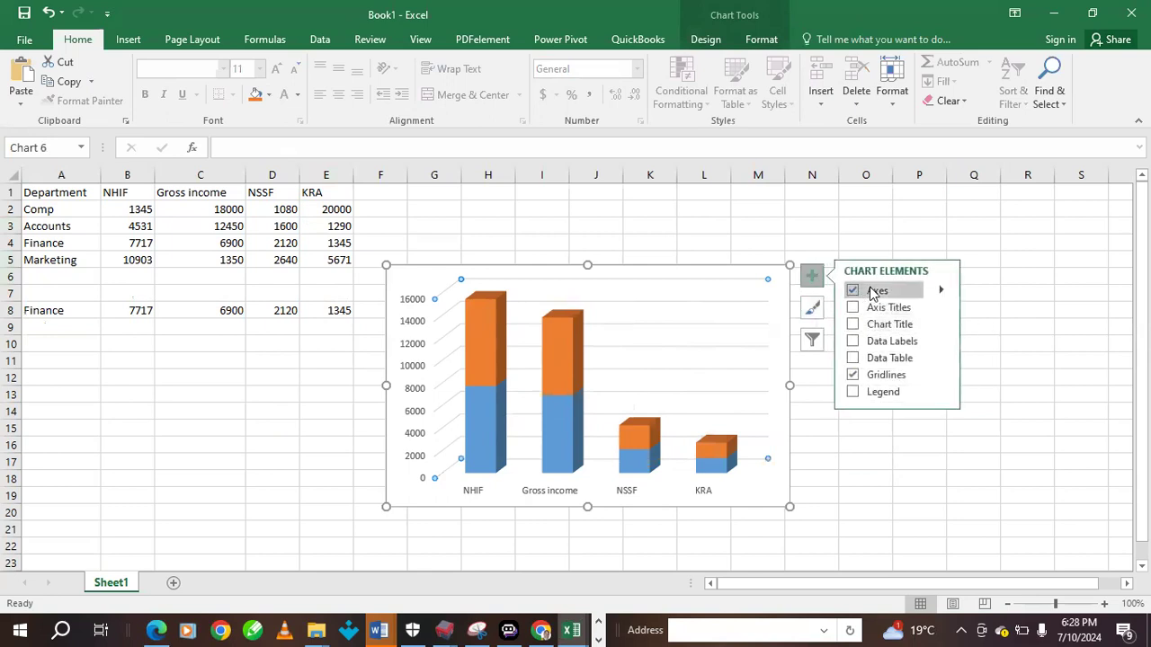
Add a chart title and set it to 'finance'
click(890, 324)
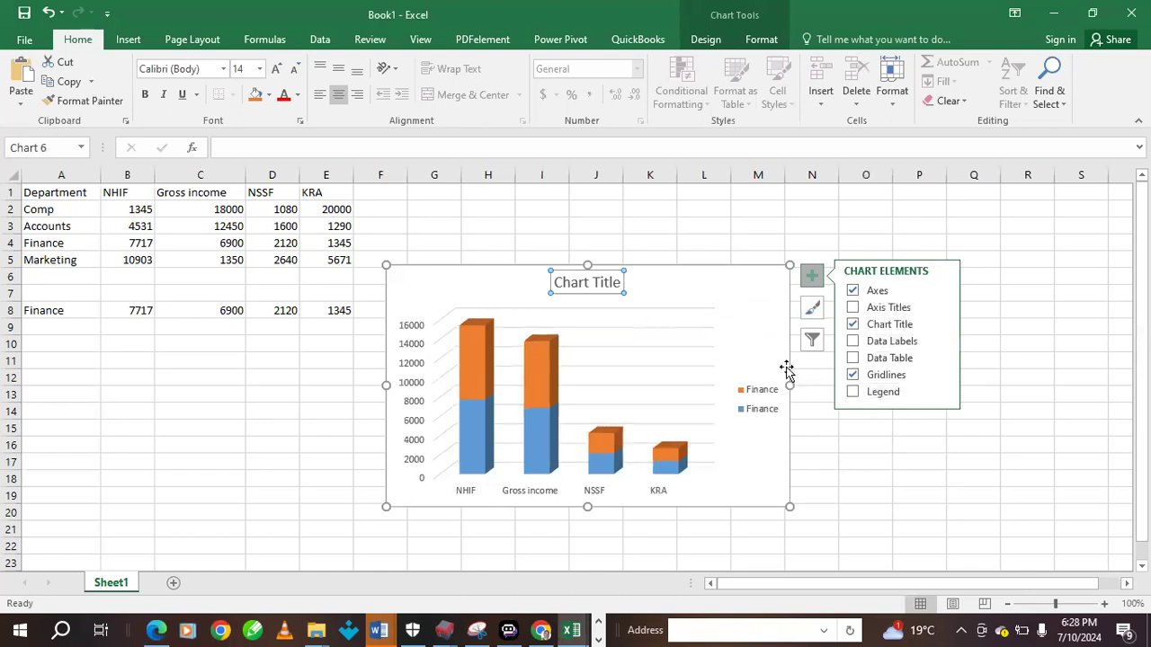
triple_click(619, 282)
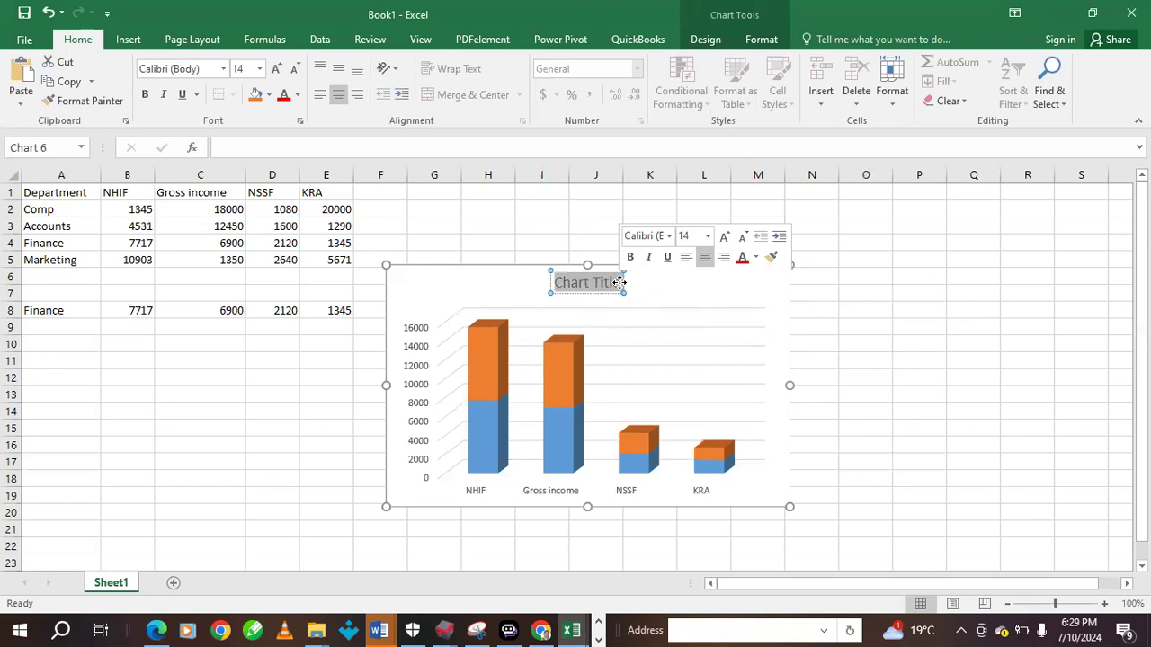
text(finance)
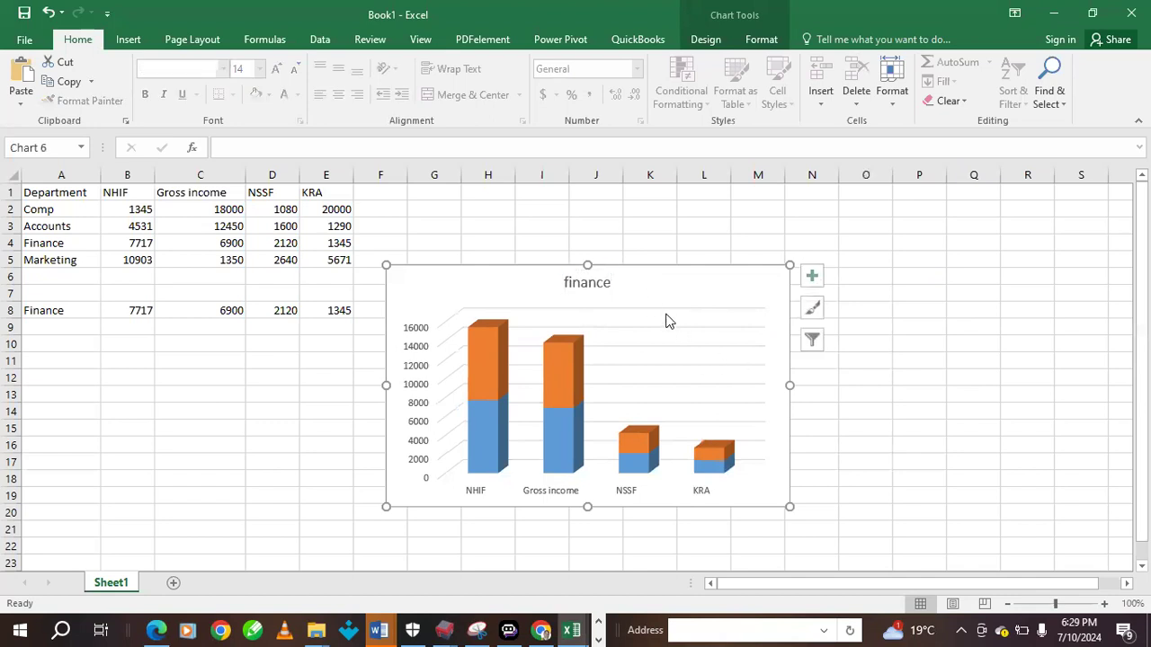
click(596, 283)
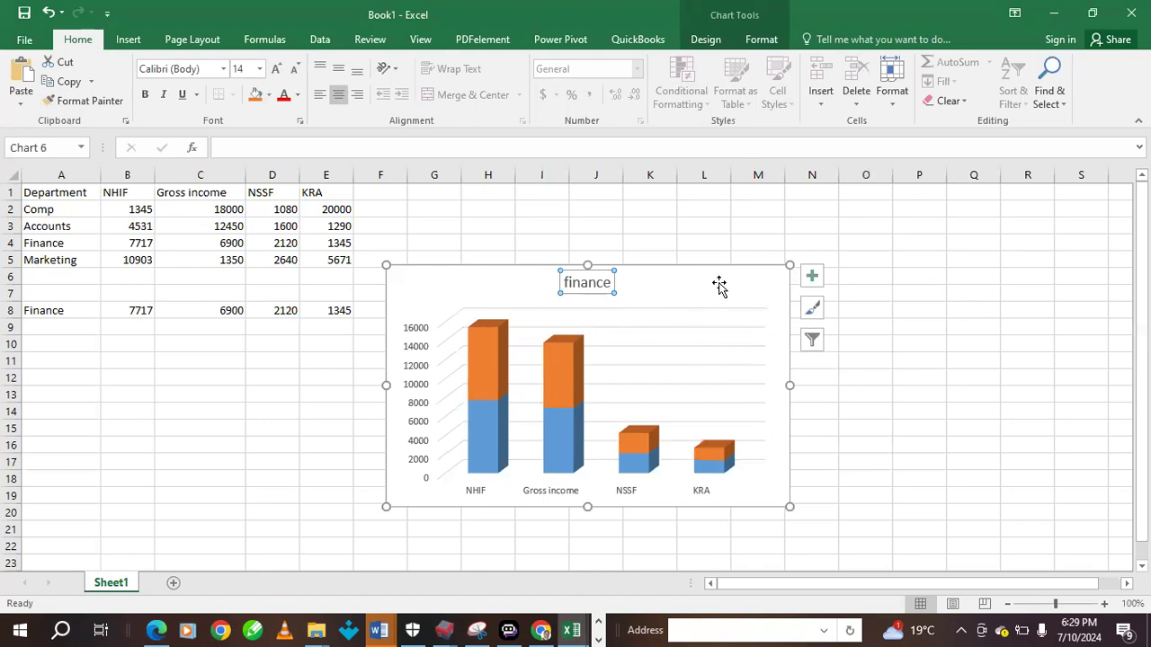
Change the chart title from 'finance' to 'RCM payslip'
click(812, 276)
click(876, 309)
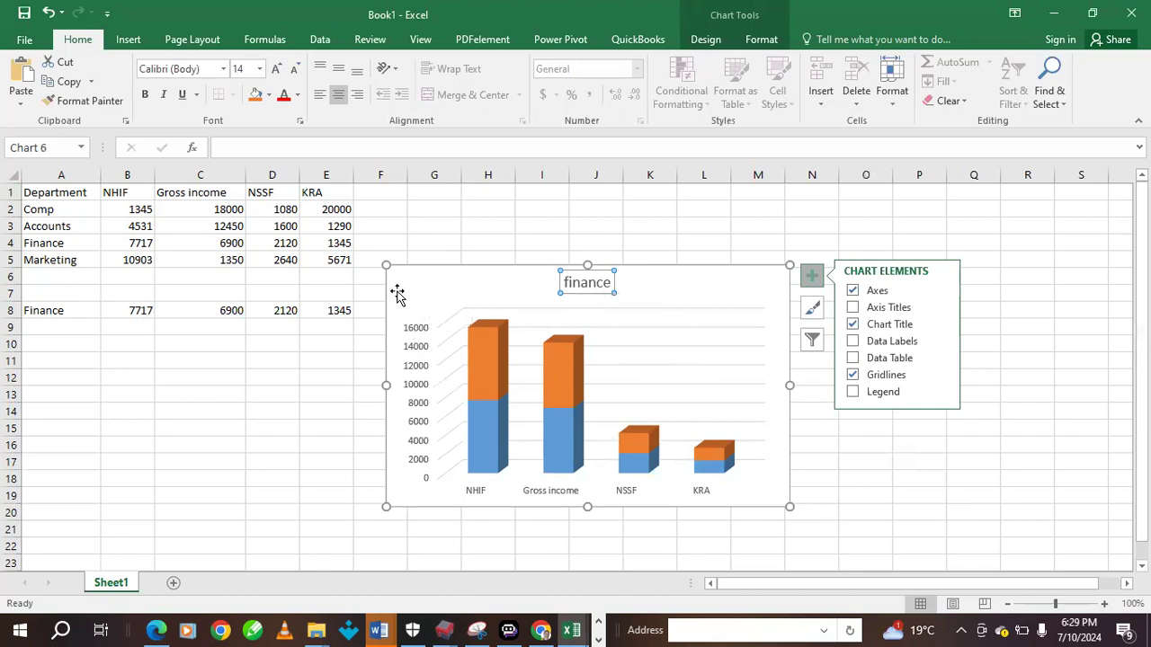
double_click(592, 284)
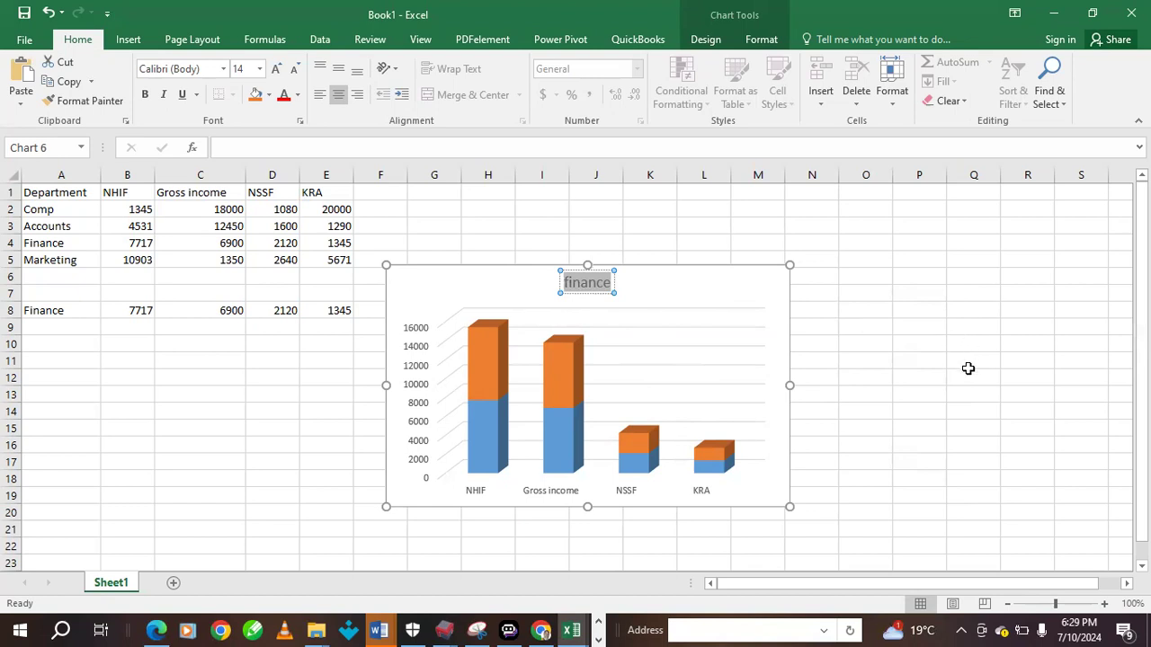
text(RCM)
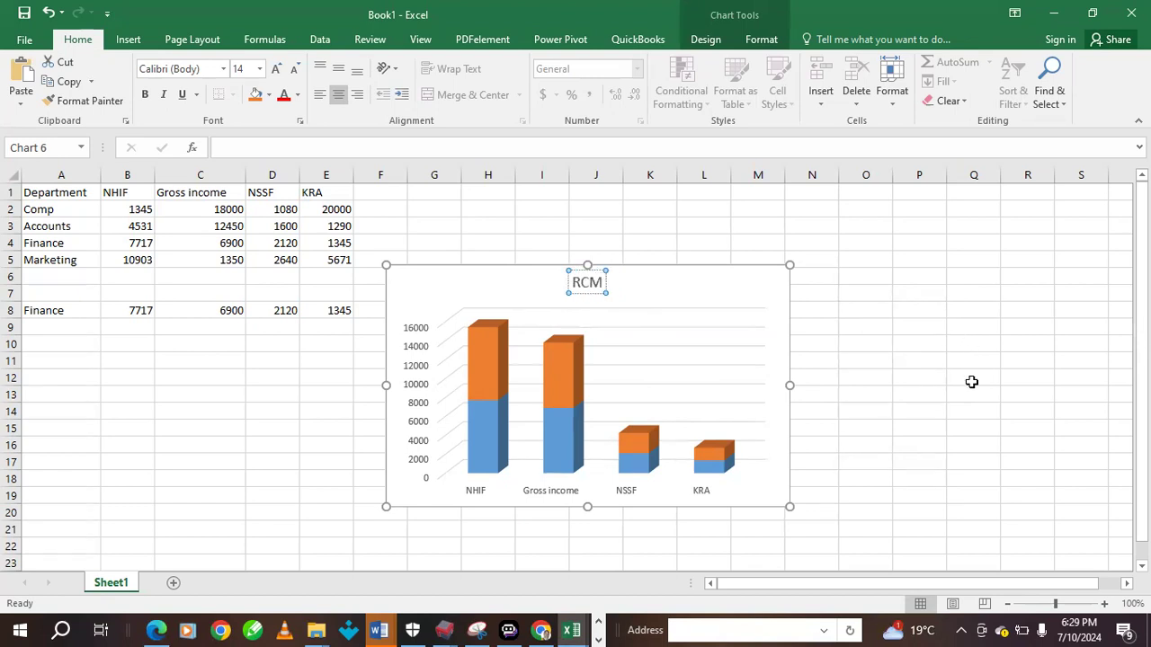
text( pa)
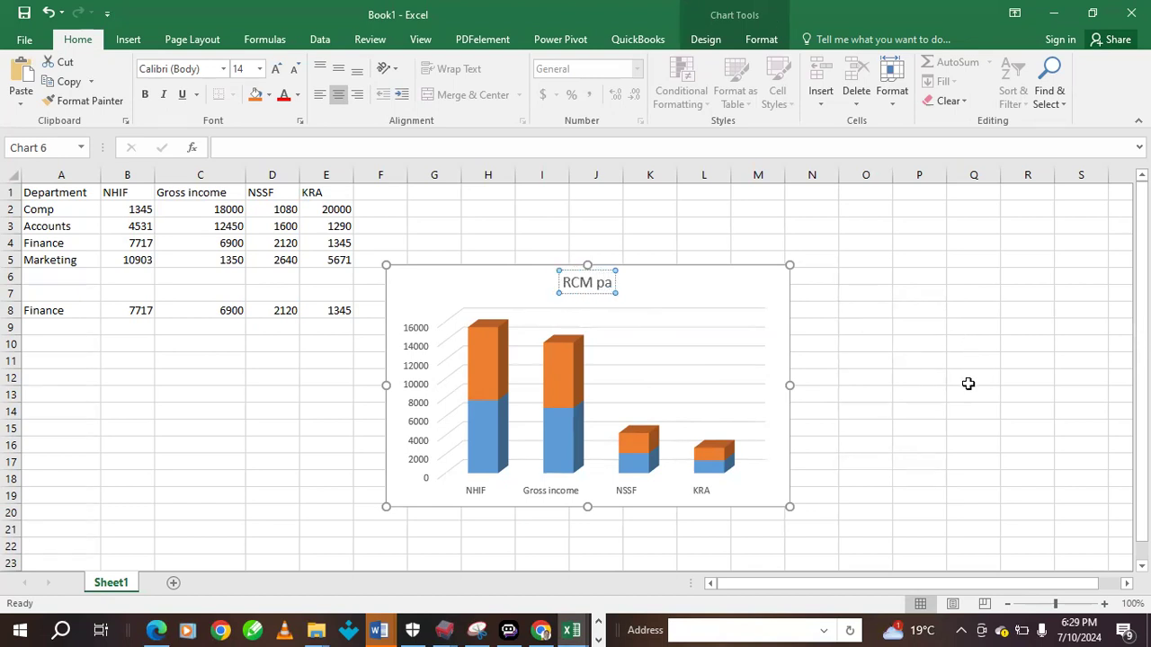
text(yslip)
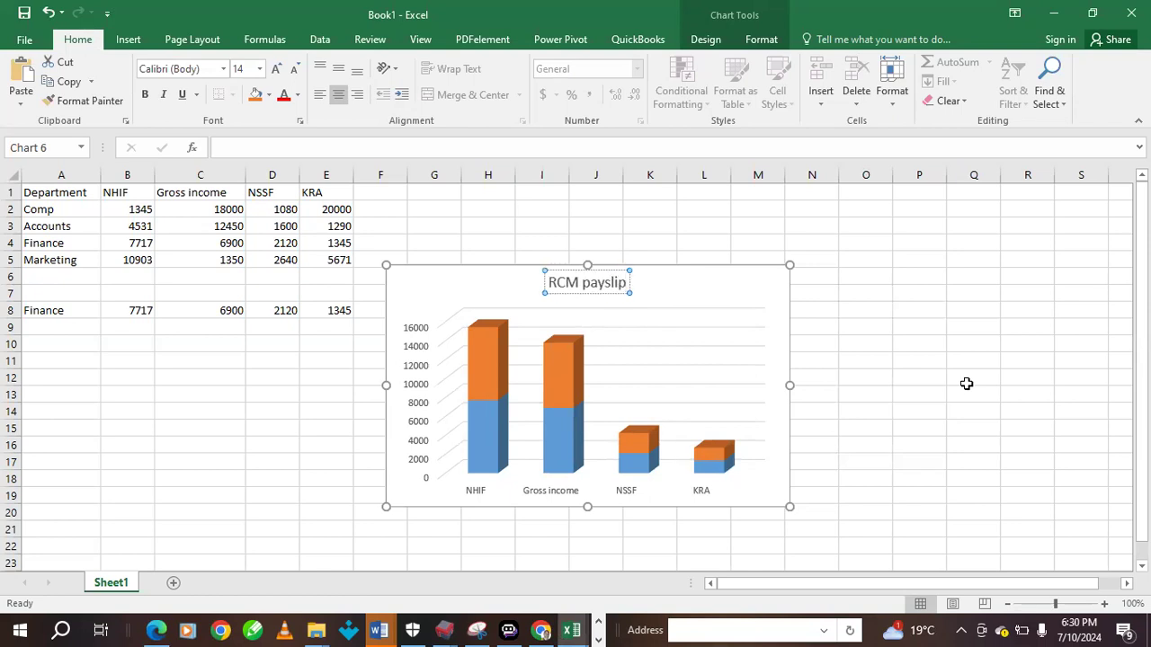
click(720, 288)
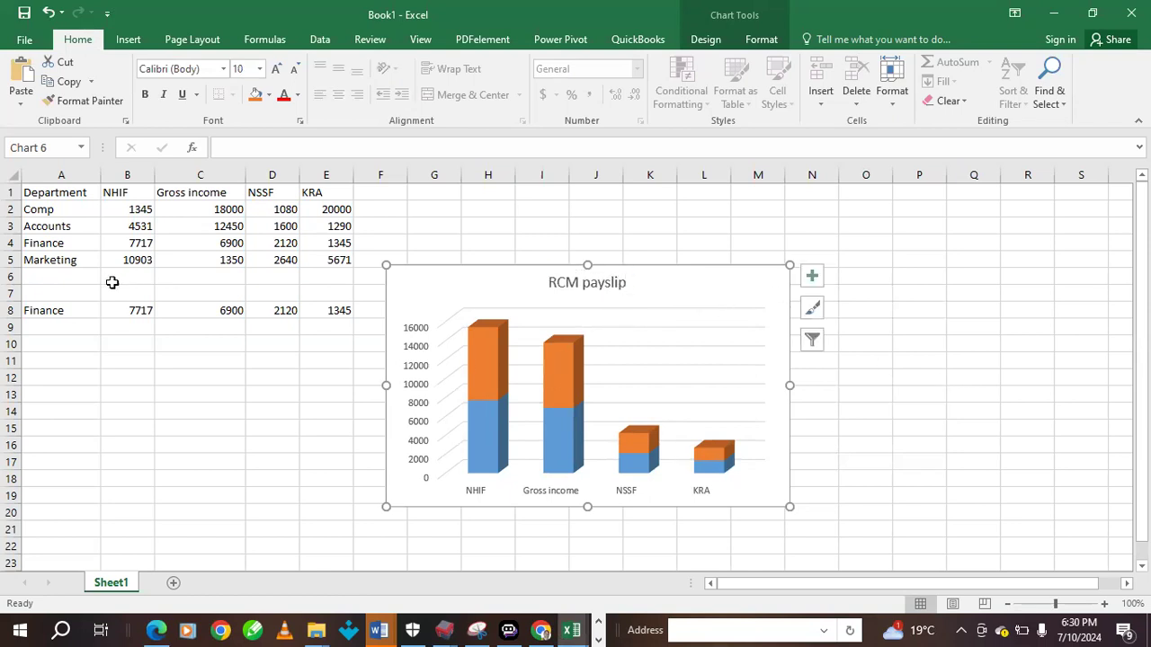
click(43, 309)
click(107, 310)
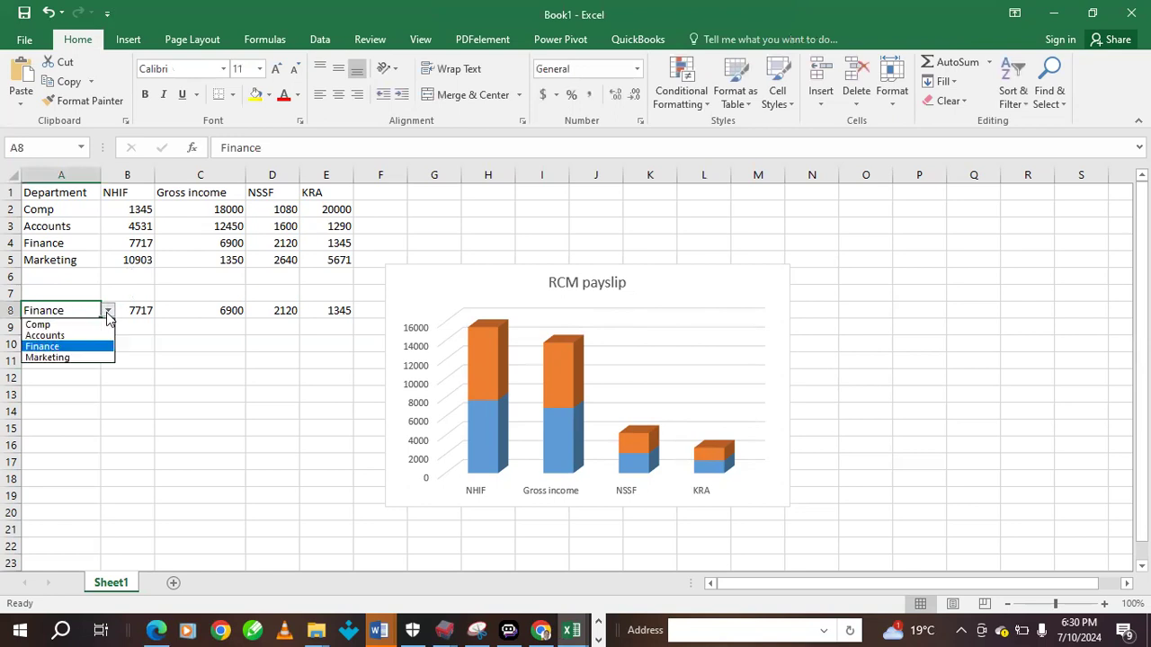
click(45, 325)
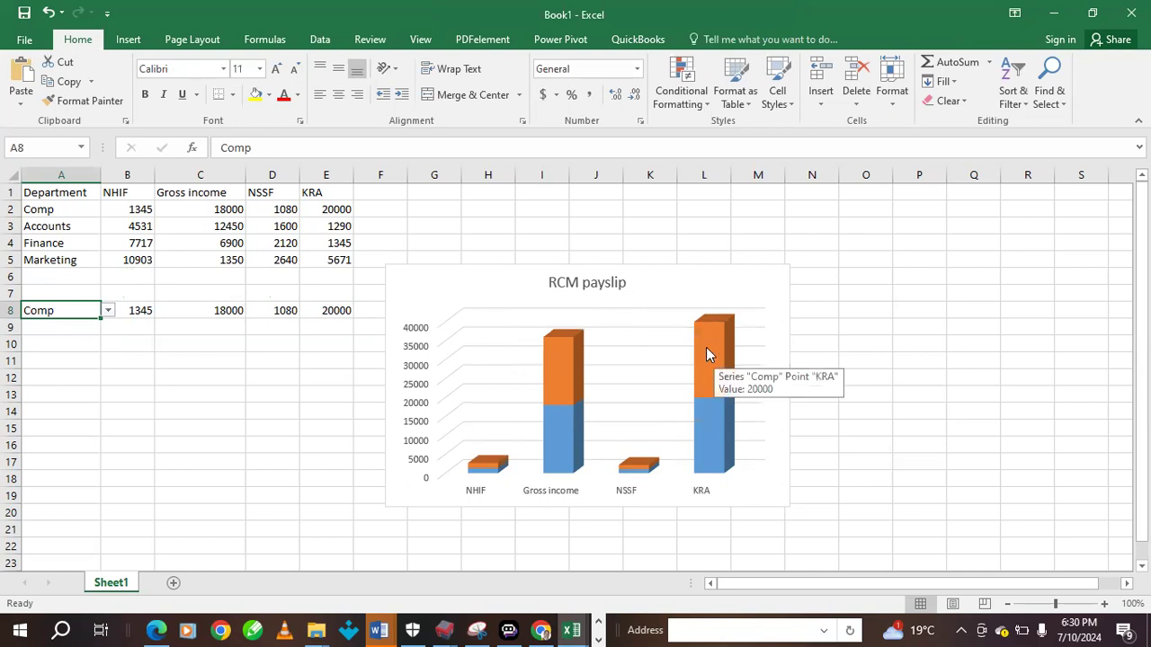
click(107, 311)
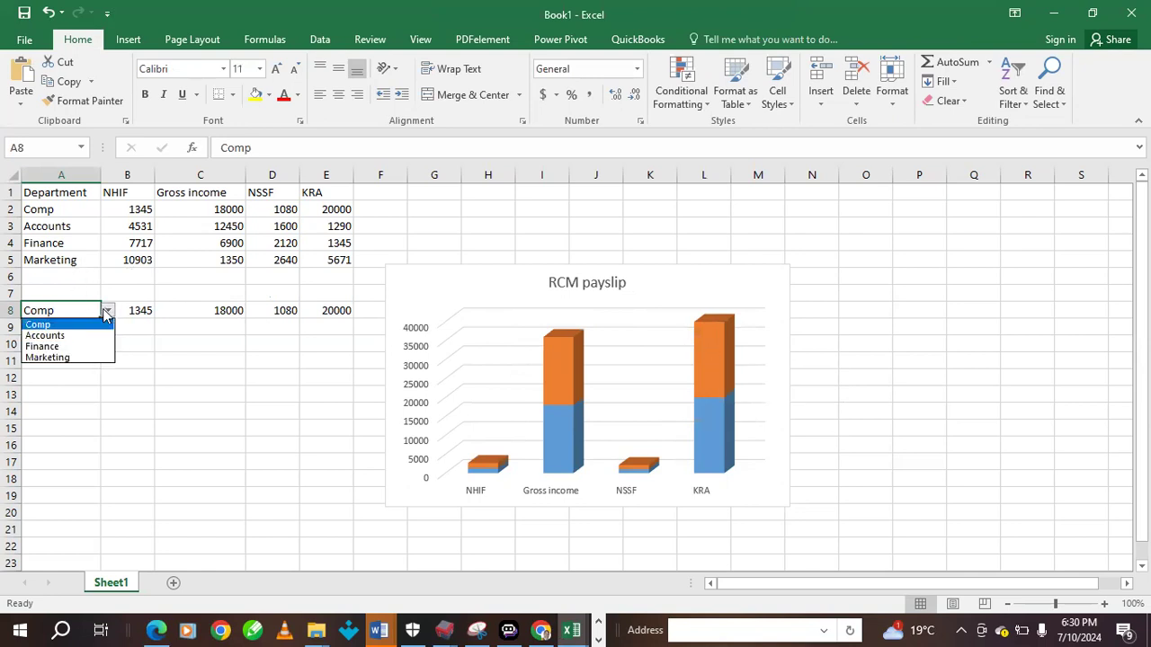
click(43, 346)
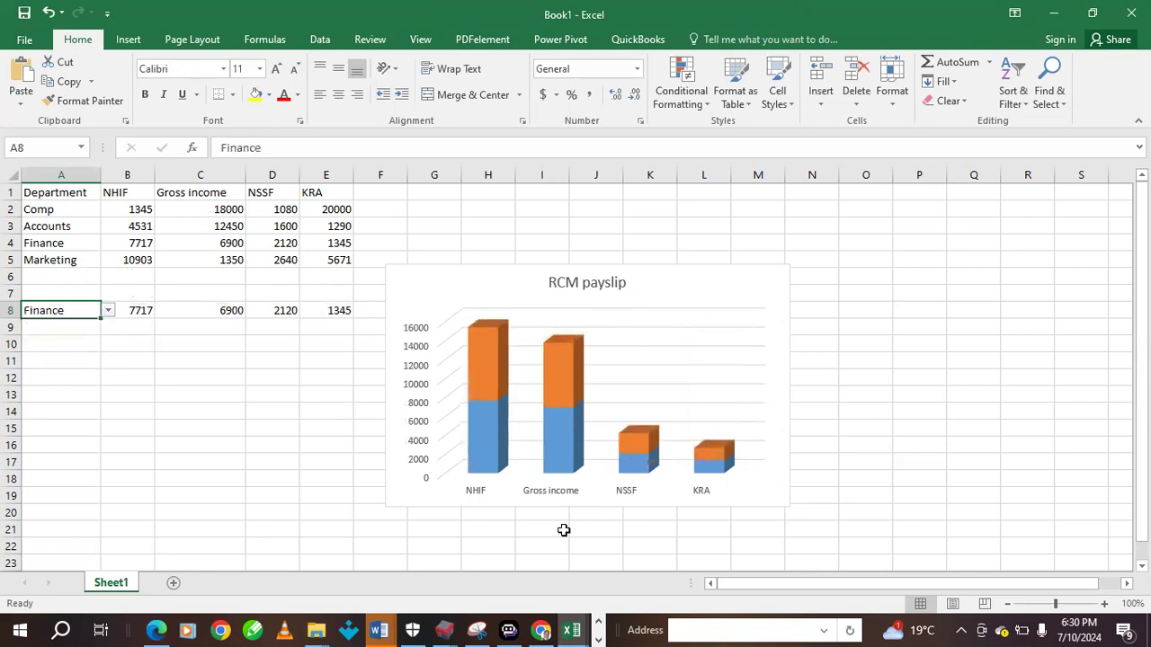
click(748, 299)
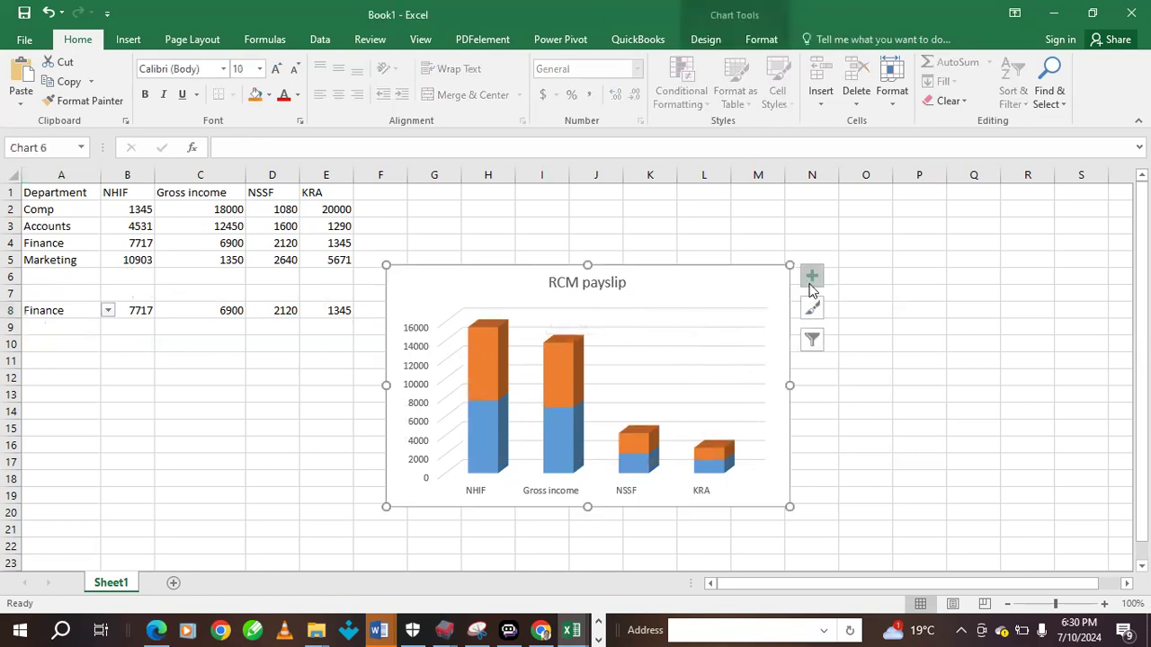
click(812, 278)
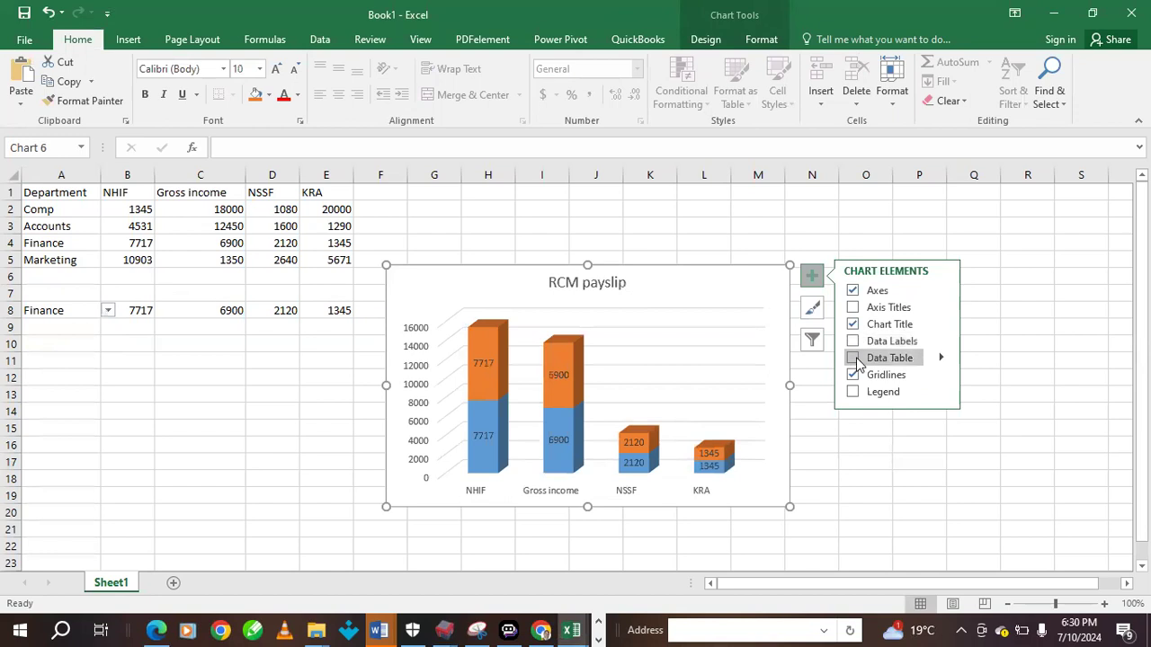
click(852, 309)
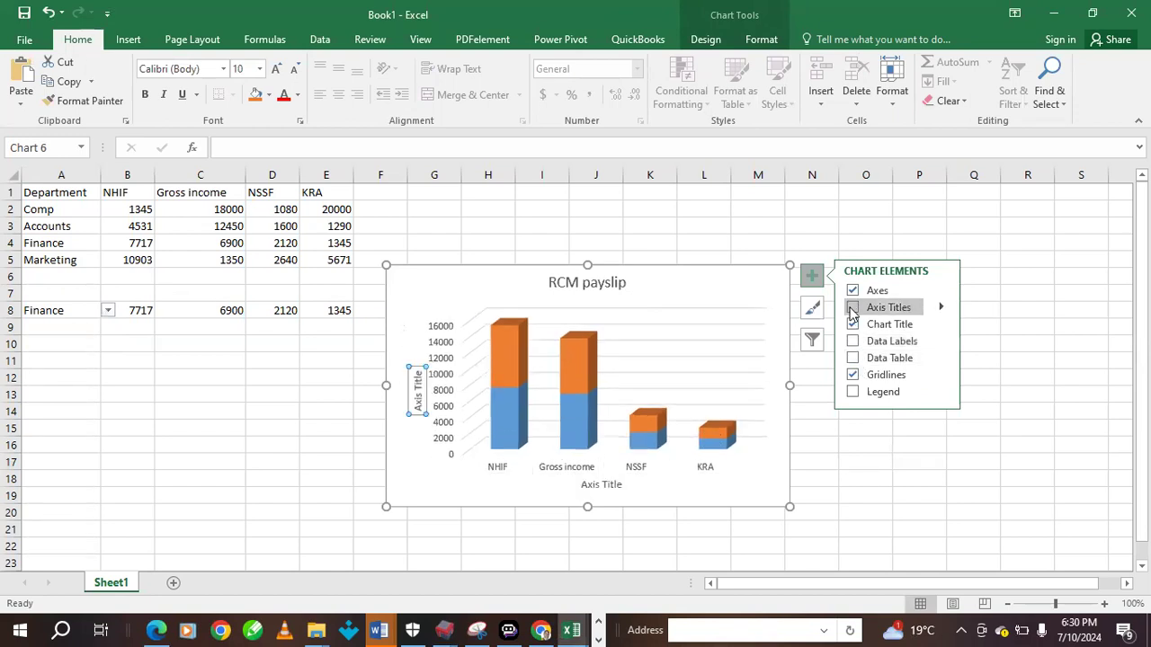
click(852, 308)
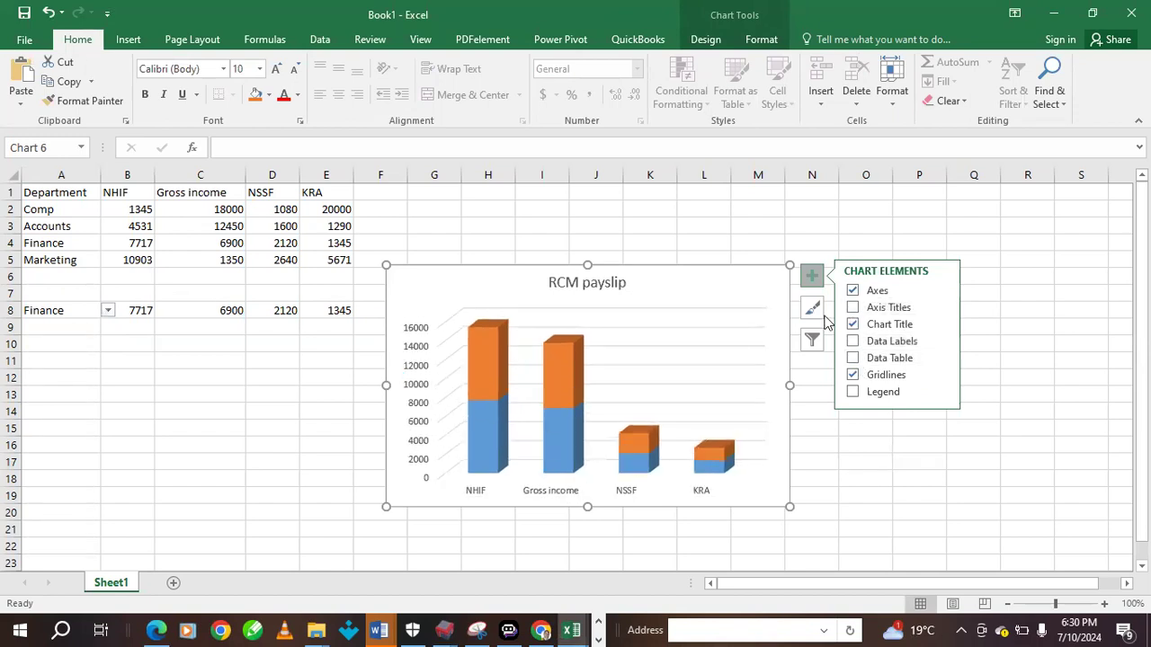
key(Escape)
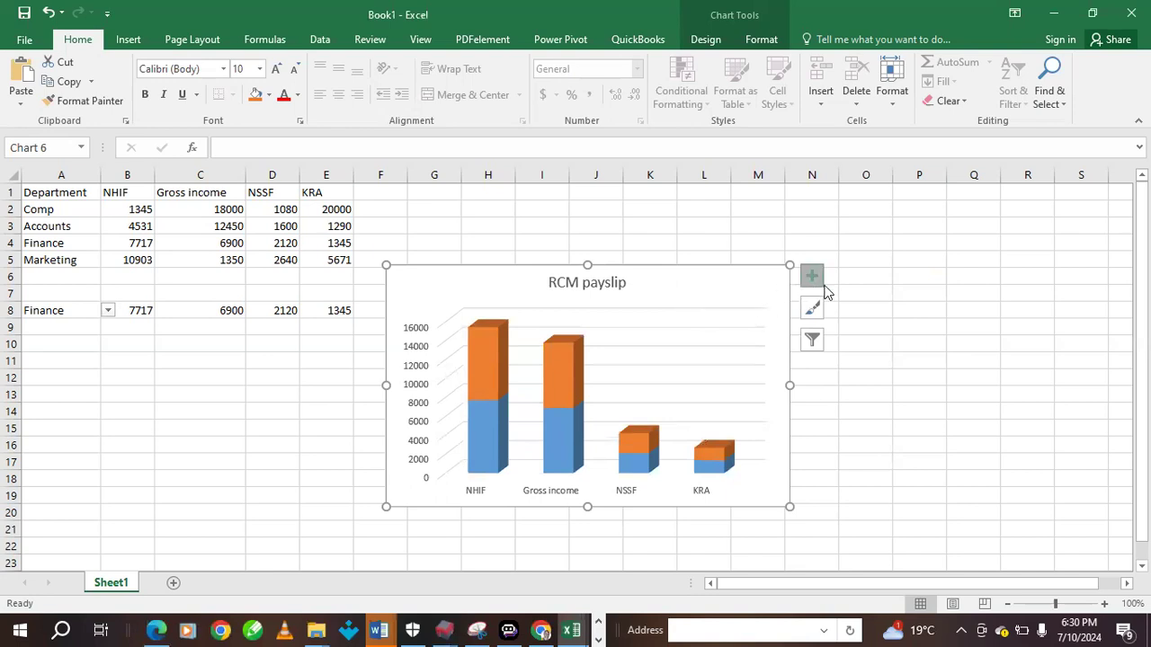
click(812, 277)
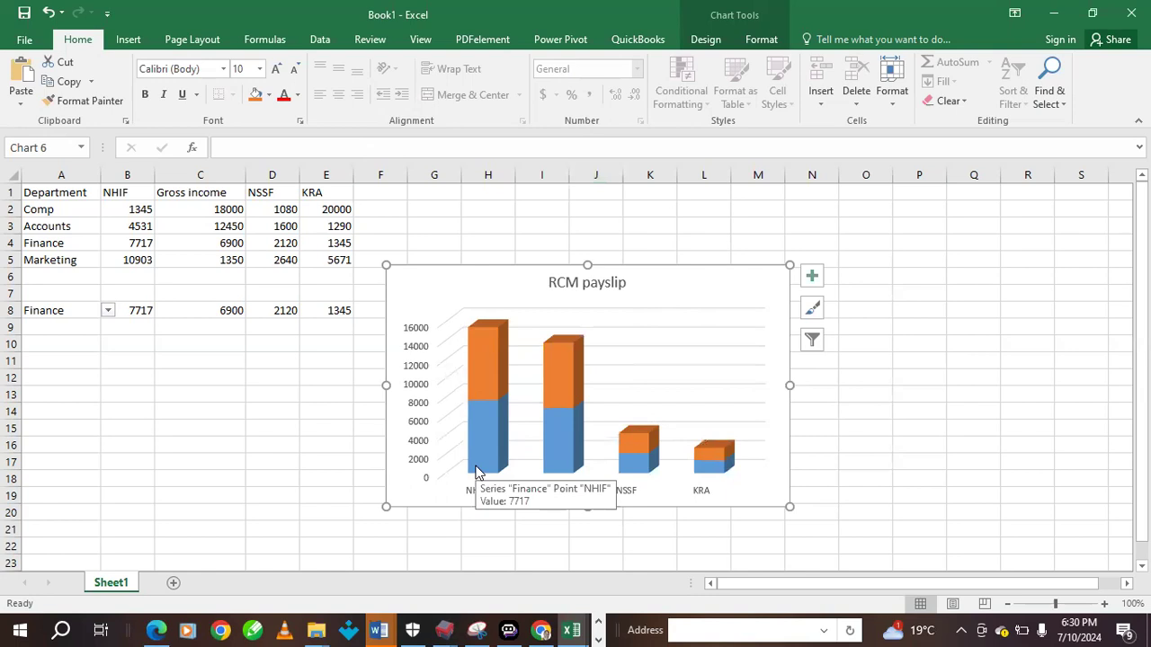
double_click(126, 310)
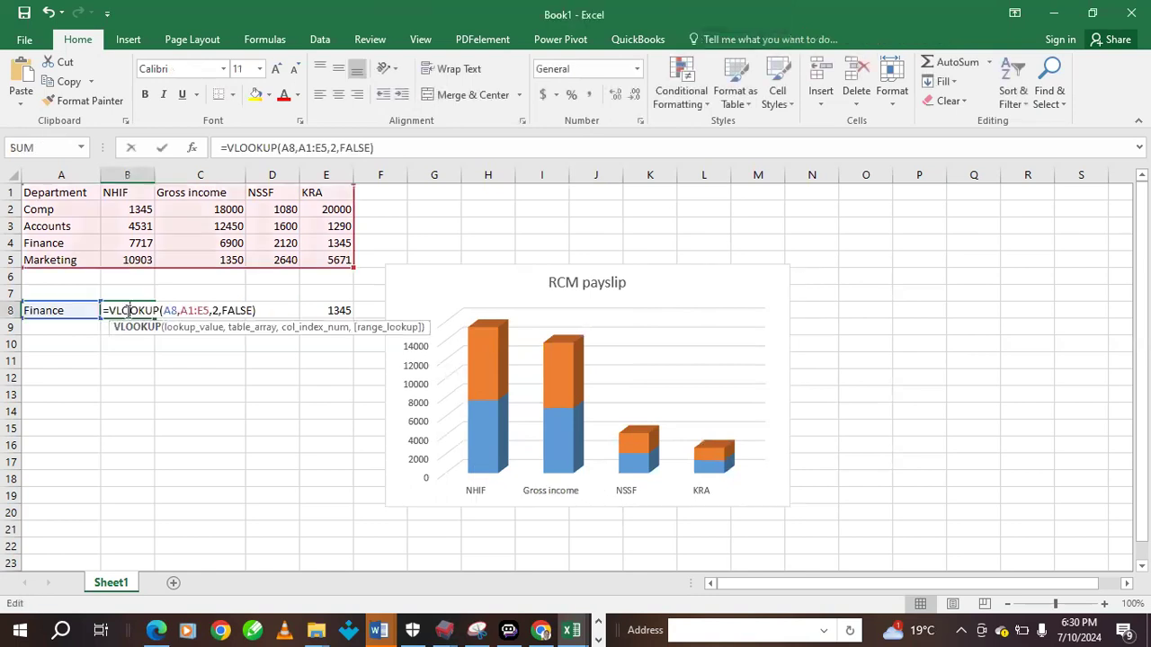
double_click(133, 310)
click(135, 378)
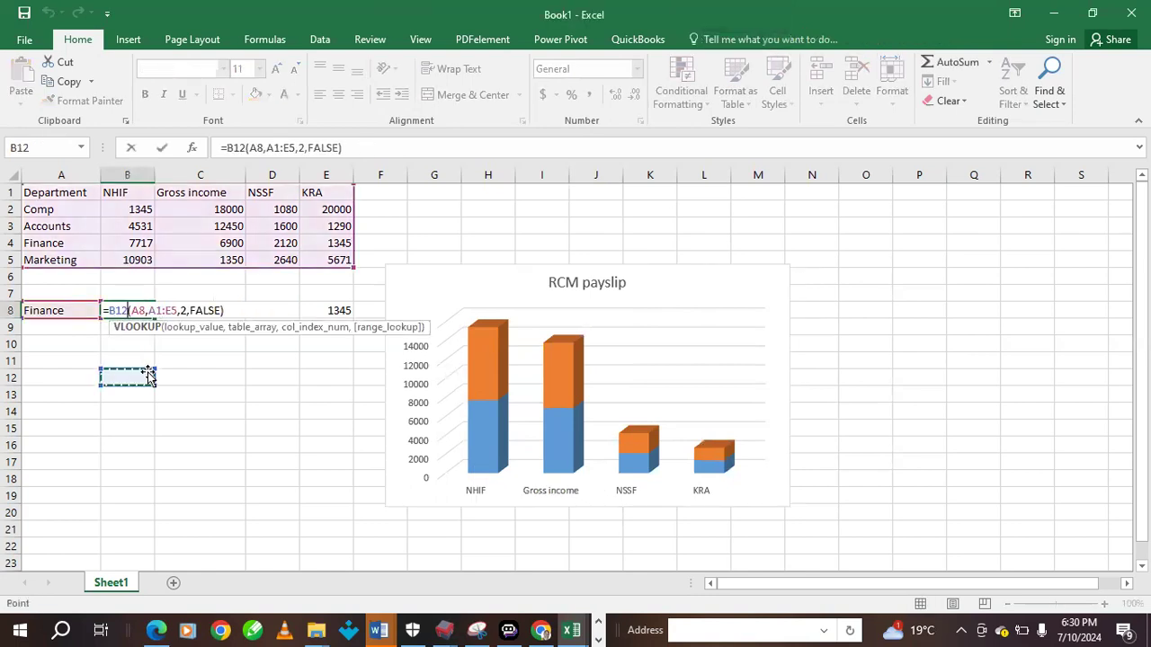
key(Return)
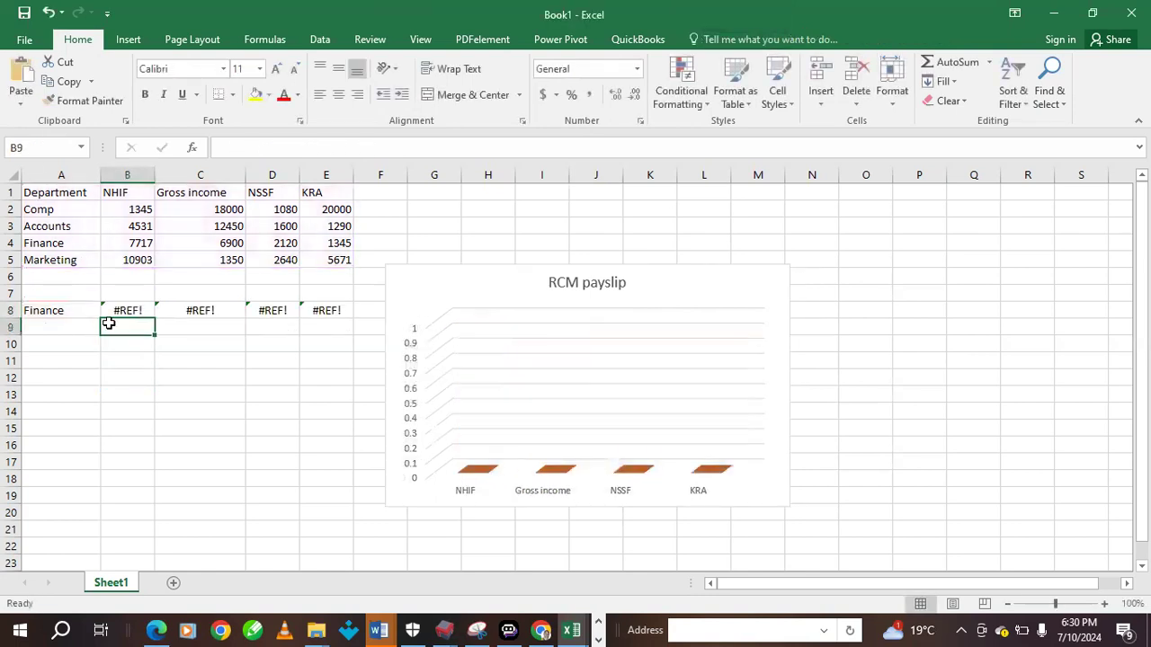
click(49, 14)
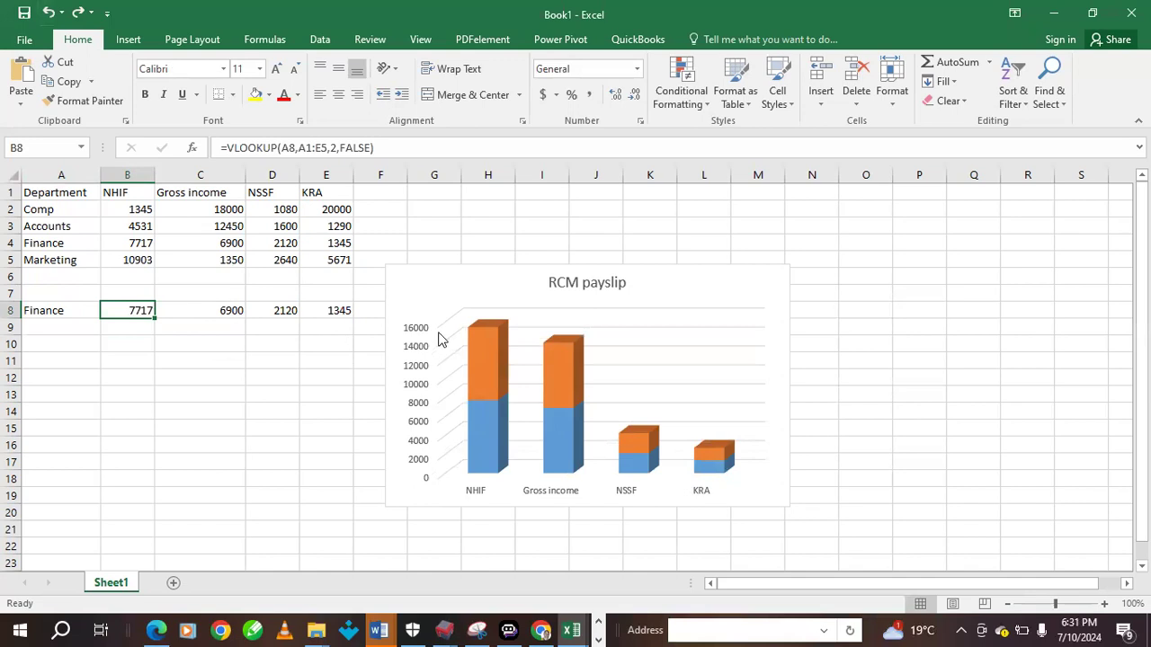
click(387, 355)
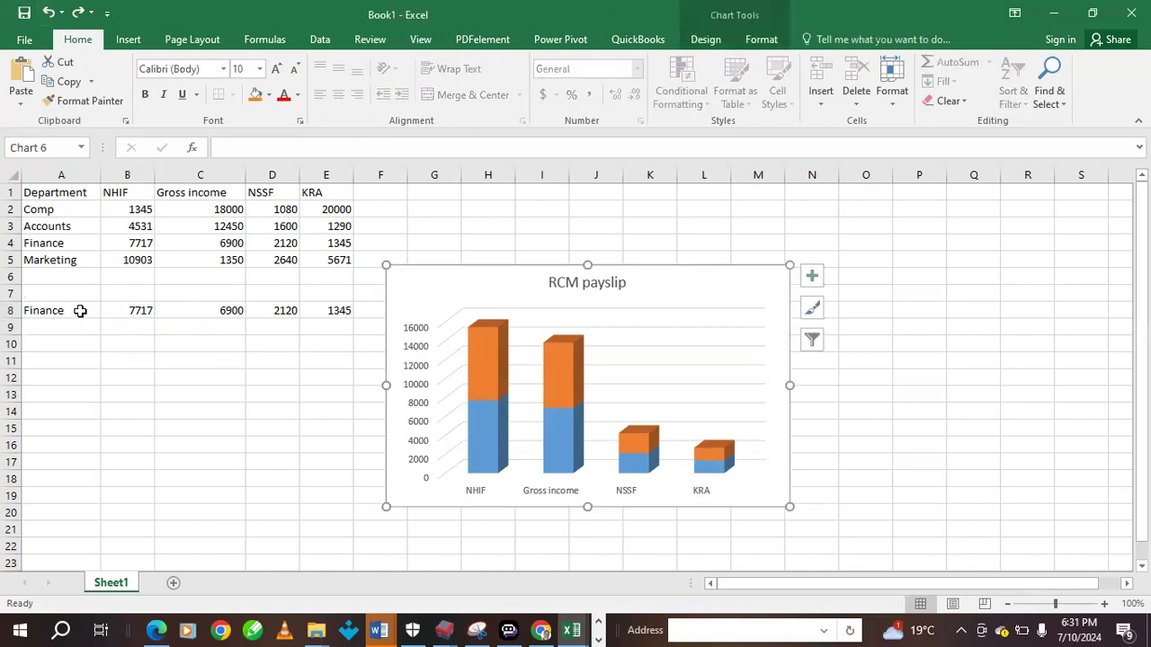
click(129, 313)
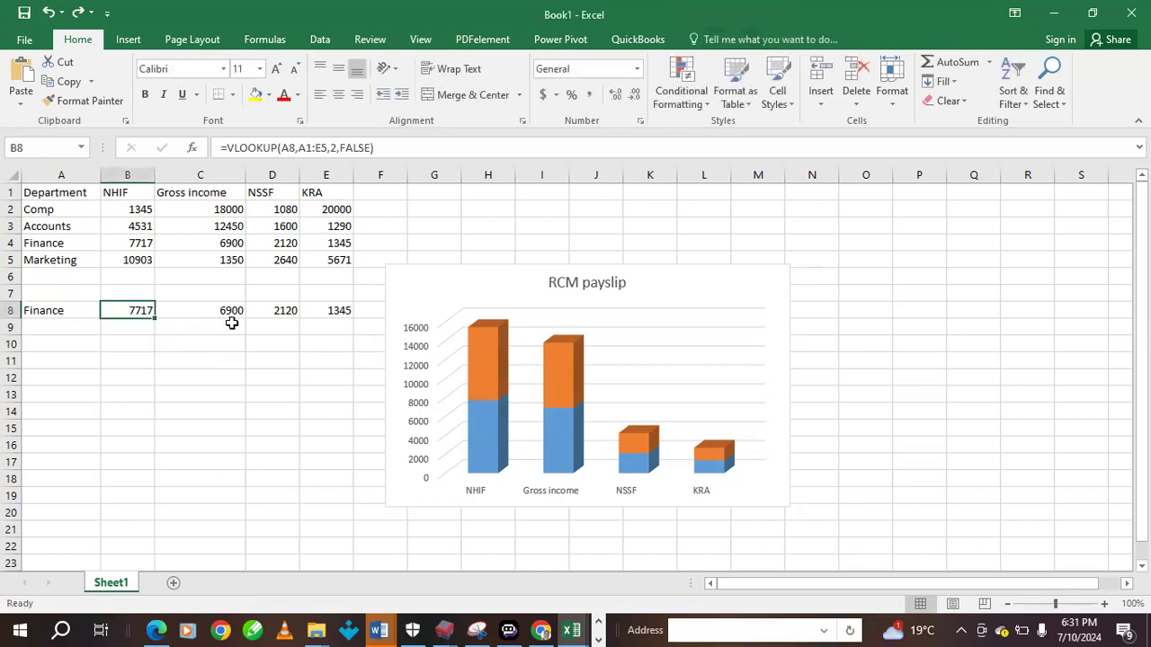
click(301, 358)
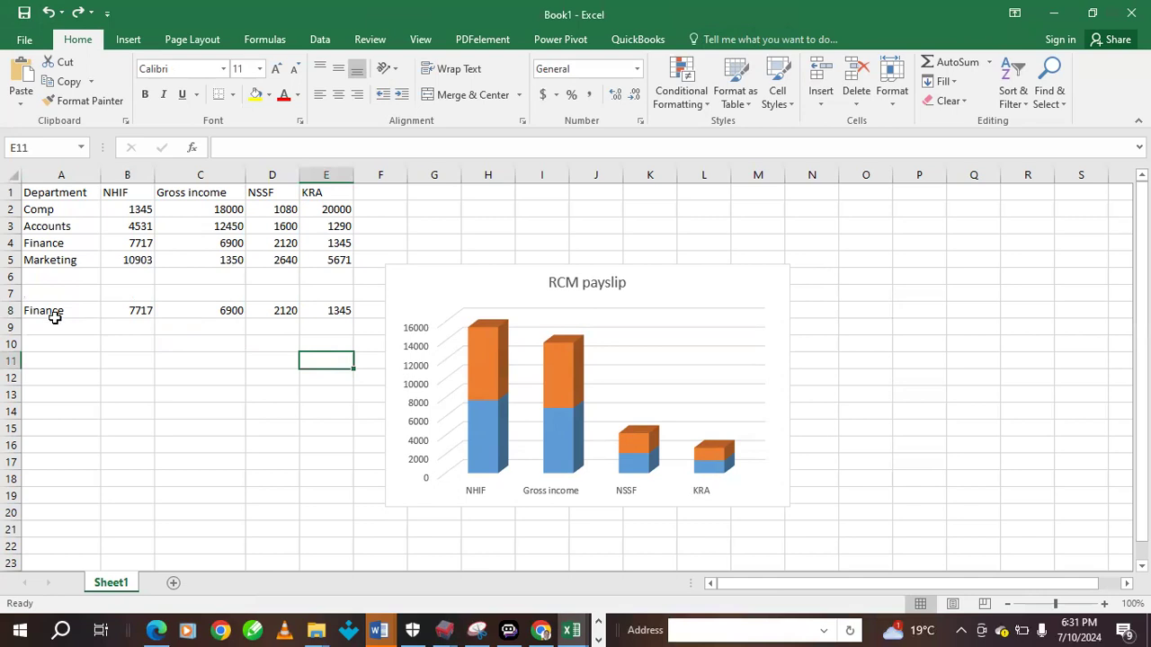
click(129, 309)
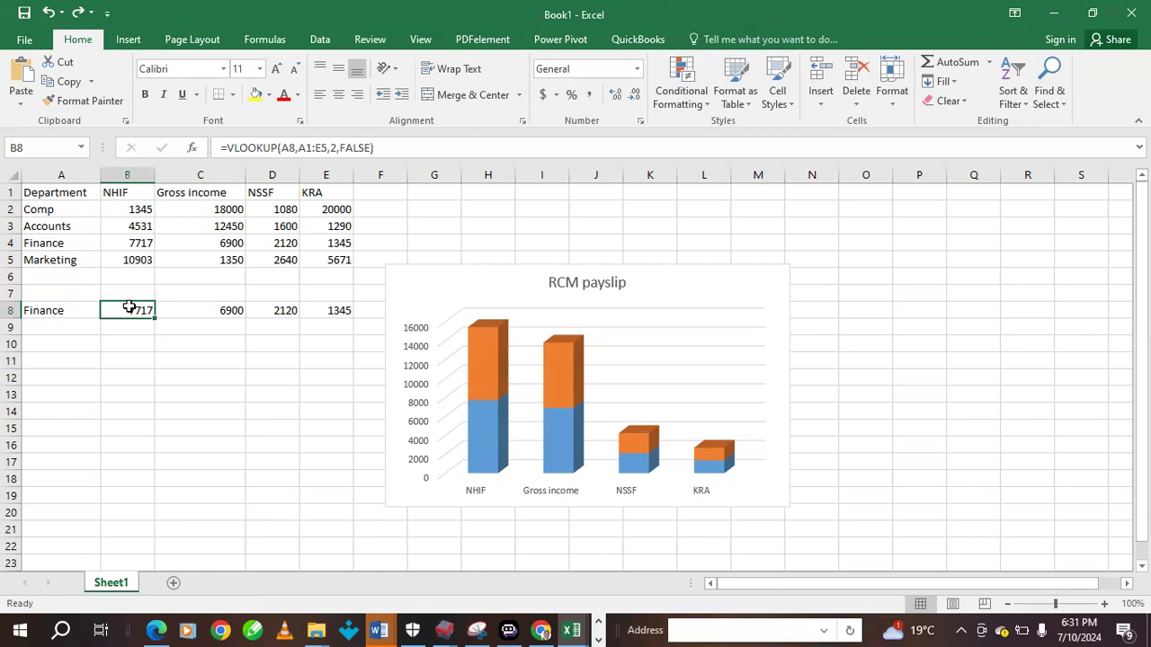
click(467, 323)
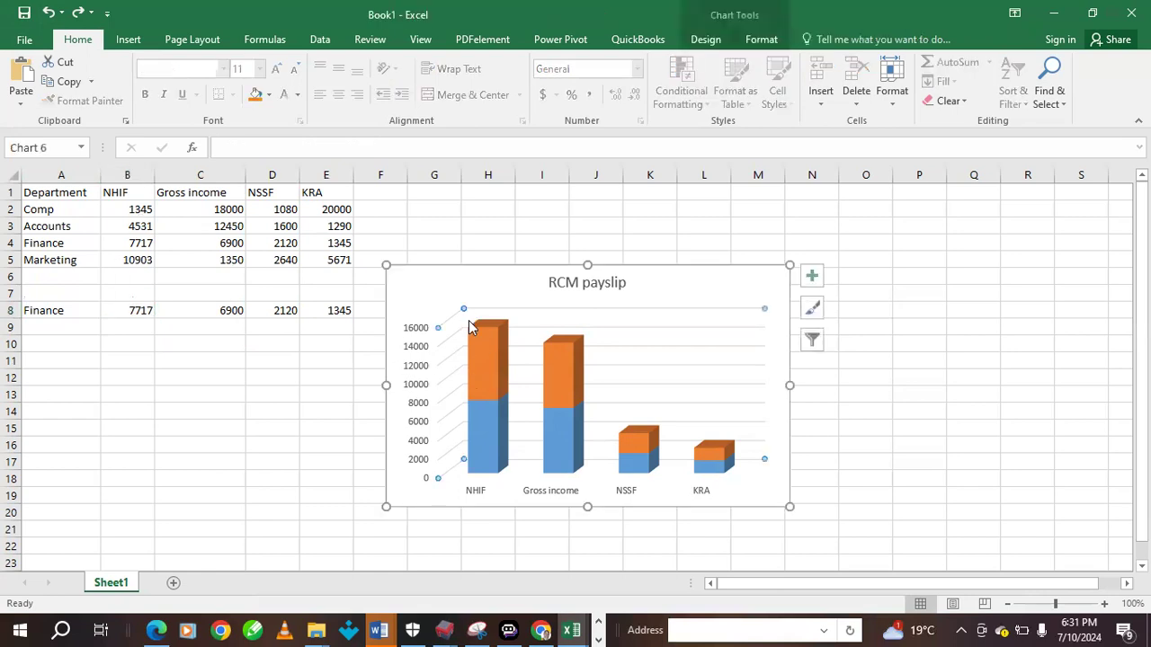
Delete the RCM payslip chart from the sheet
right_click(402, 272)
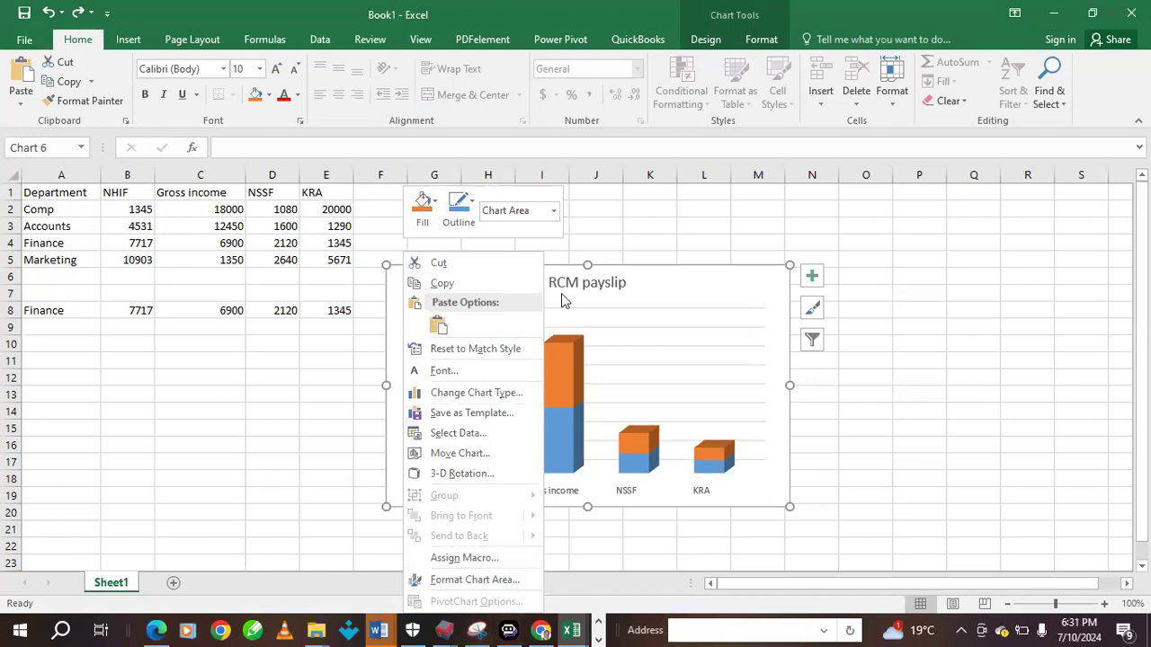
click(784, 330)
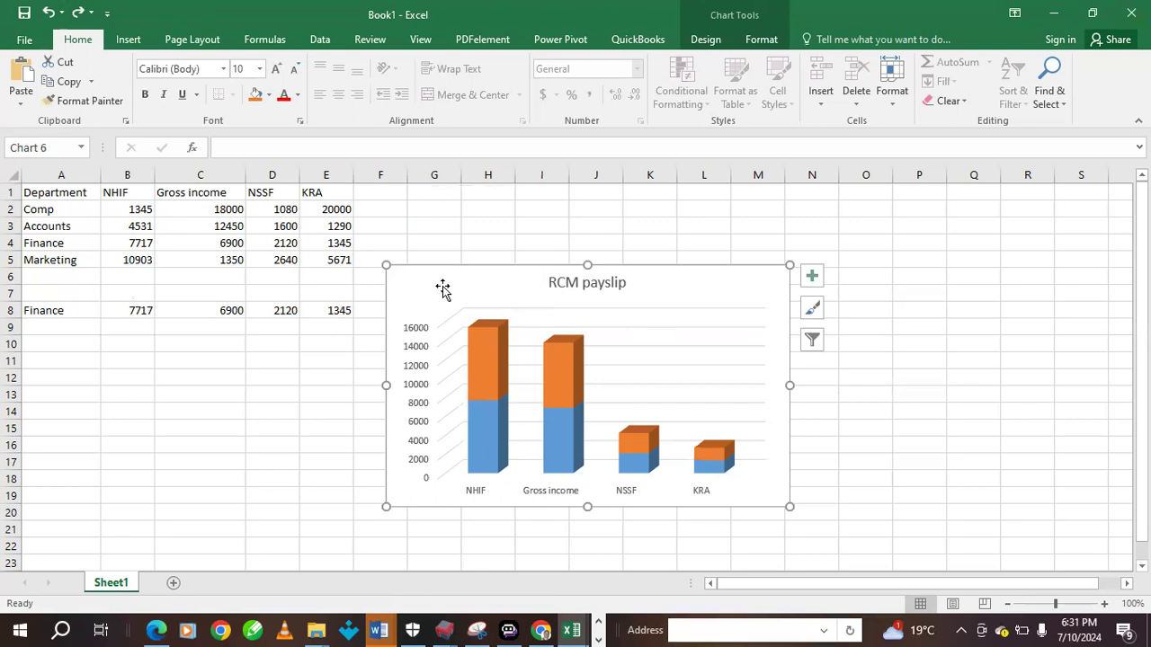
key(Delete)
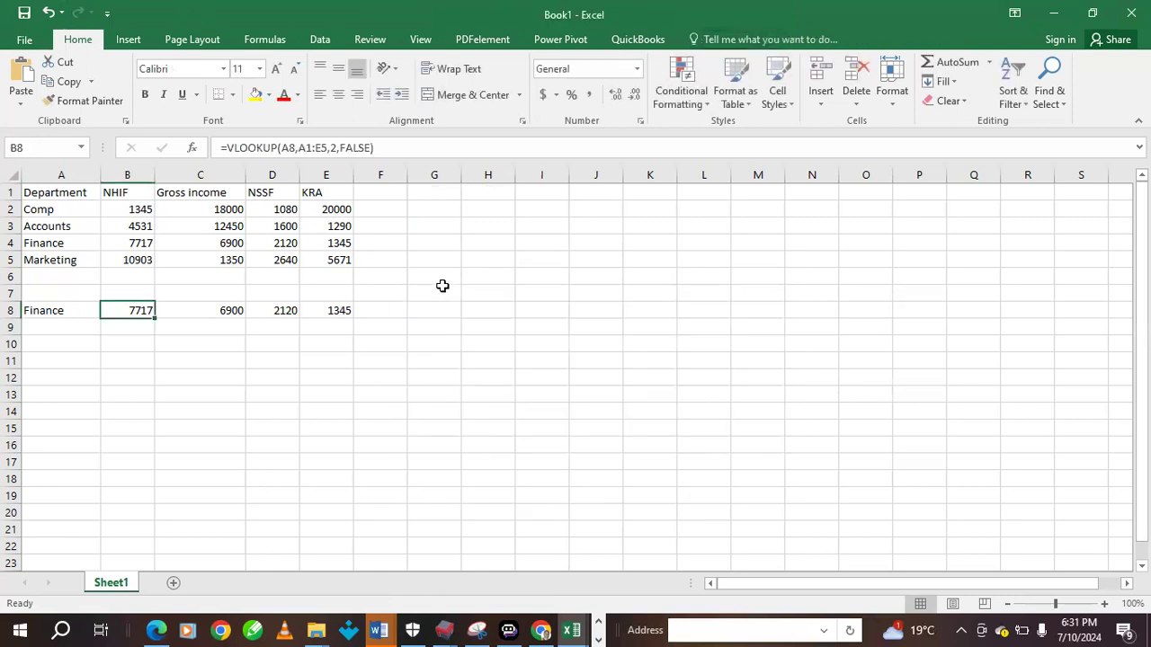
Clear the formula and #N/A results from B8:E8
click(383, 261)
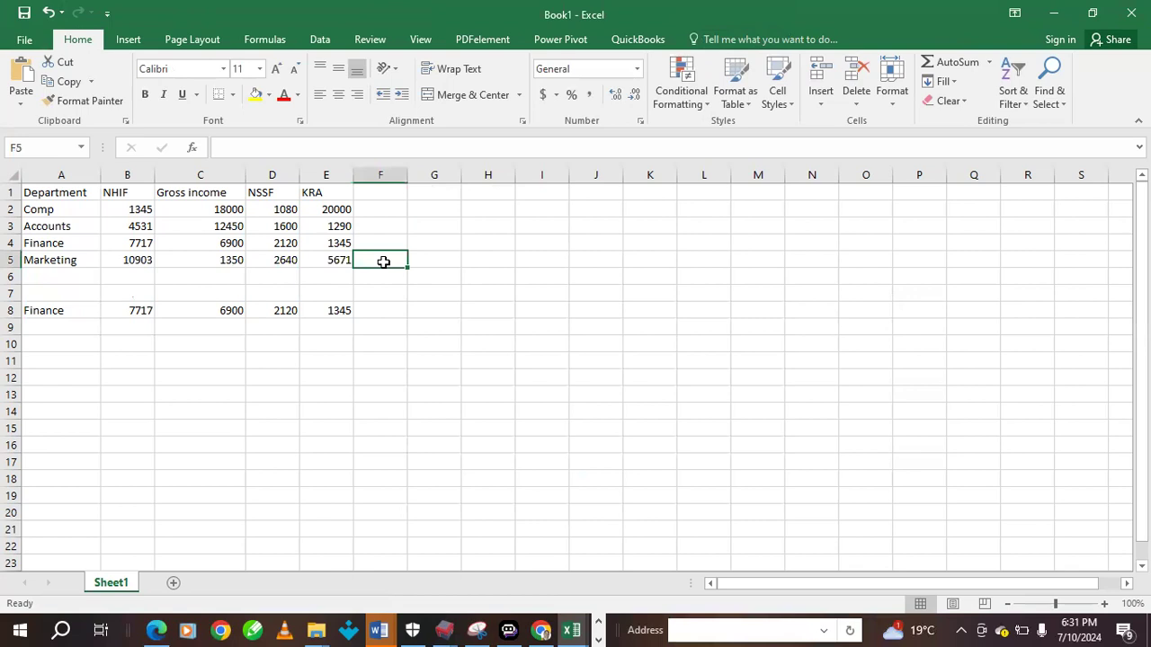
click(130, 307)
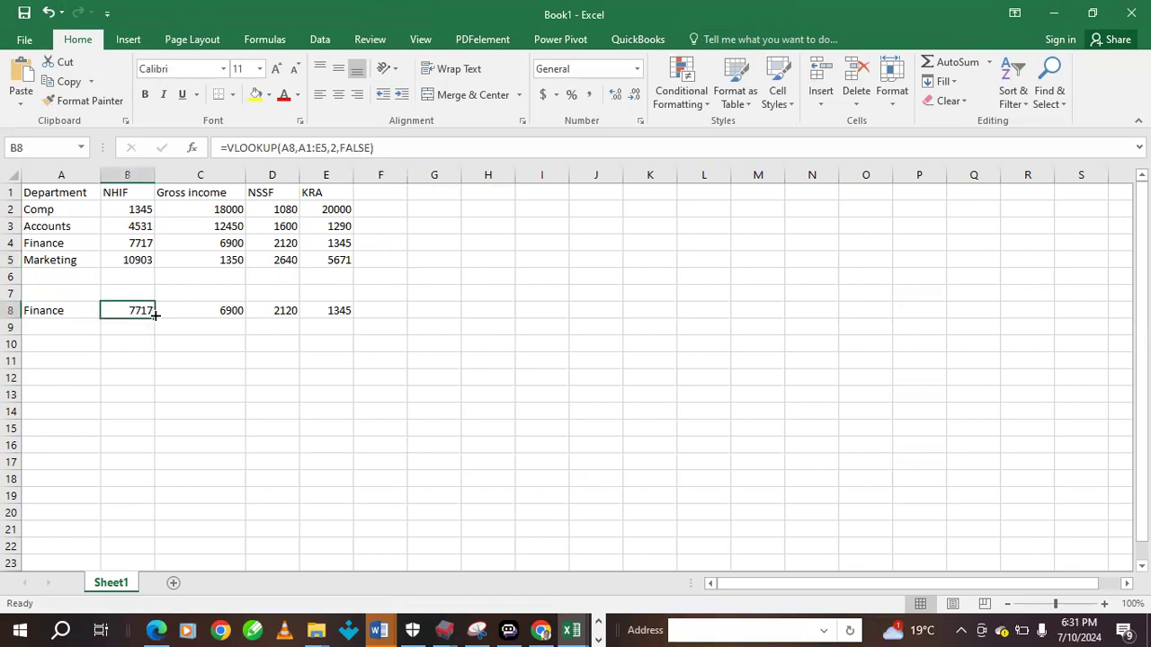
key(BackSpace)
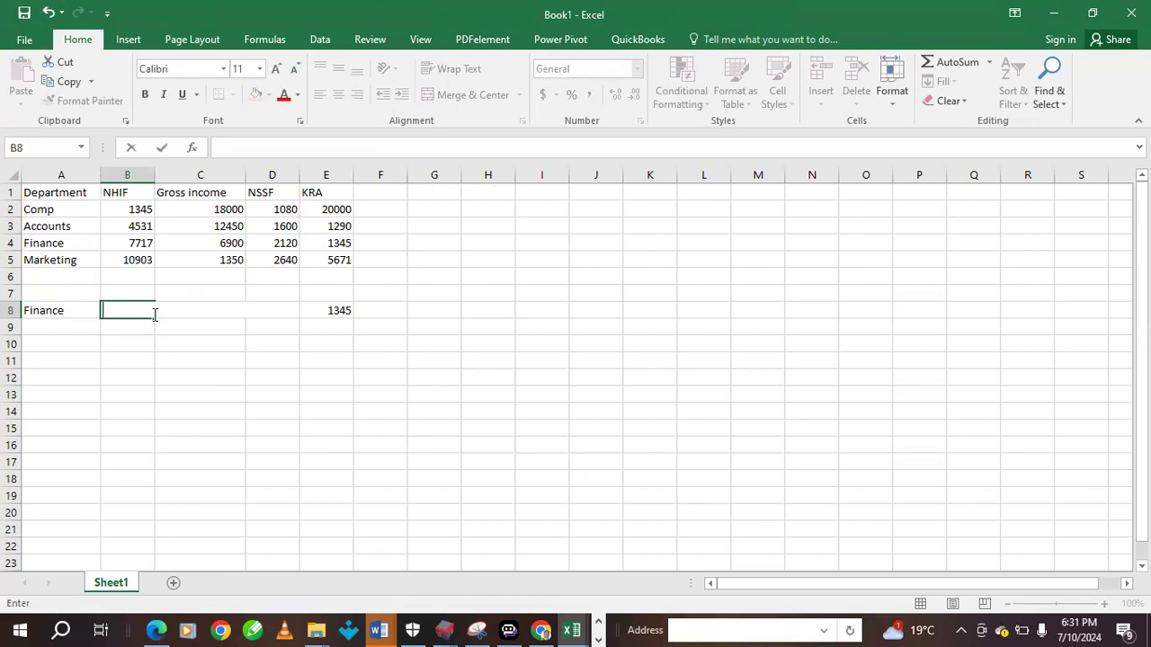
click(338, 362)
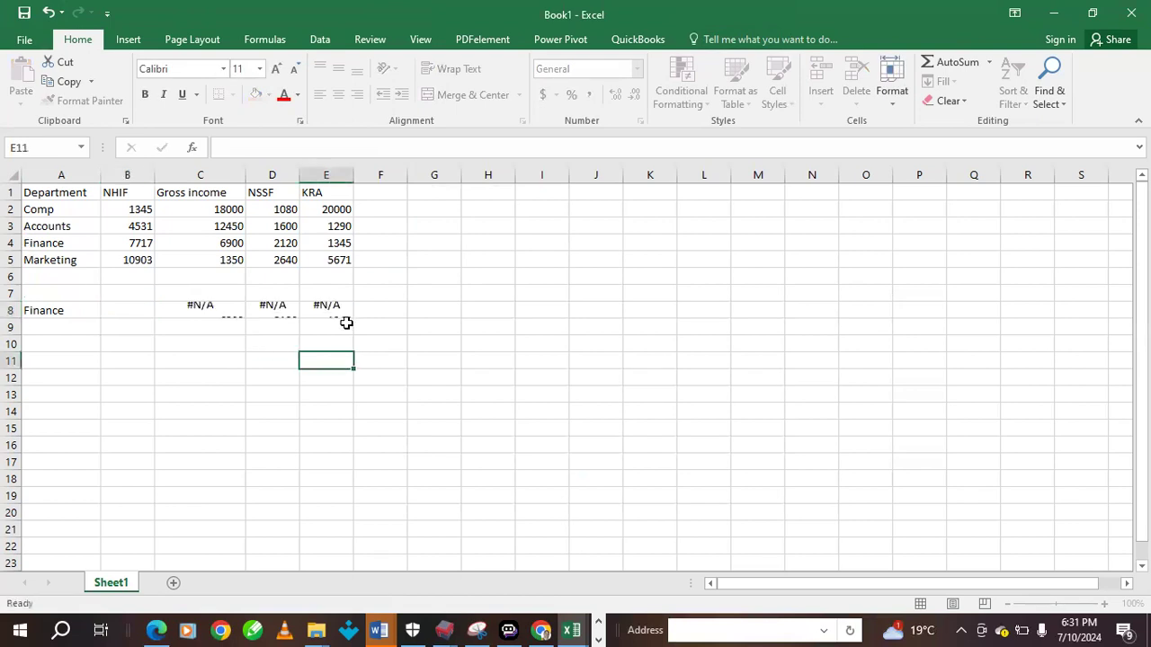
click(346, 310)
drag(115, 309, 326, 310)
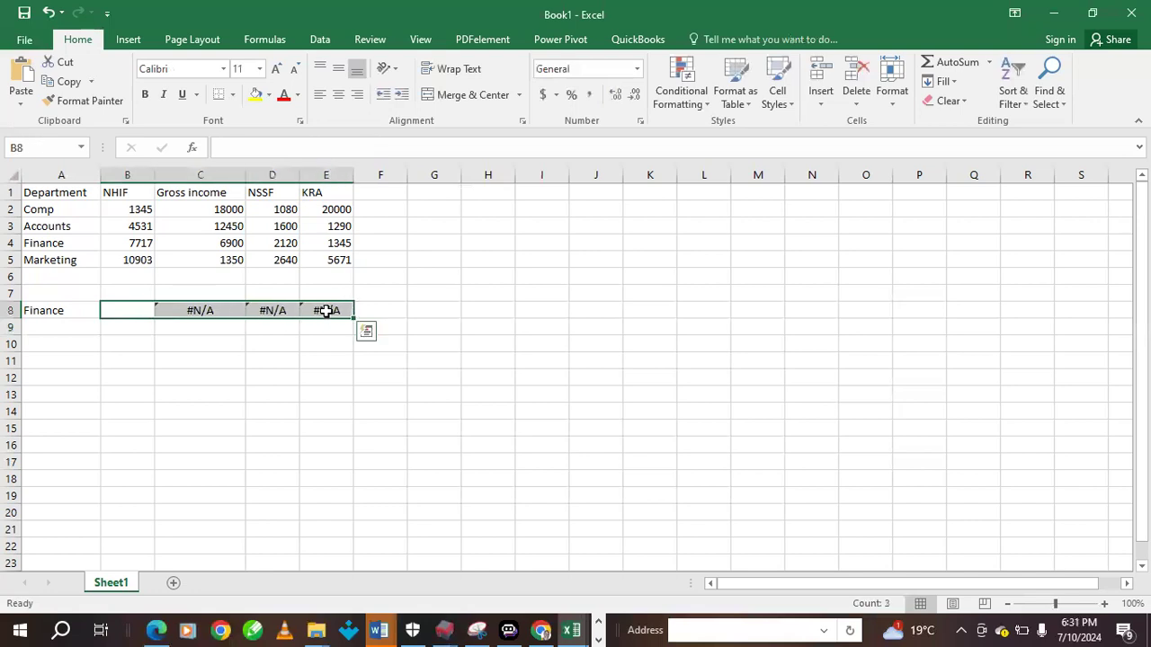
key(Delete)
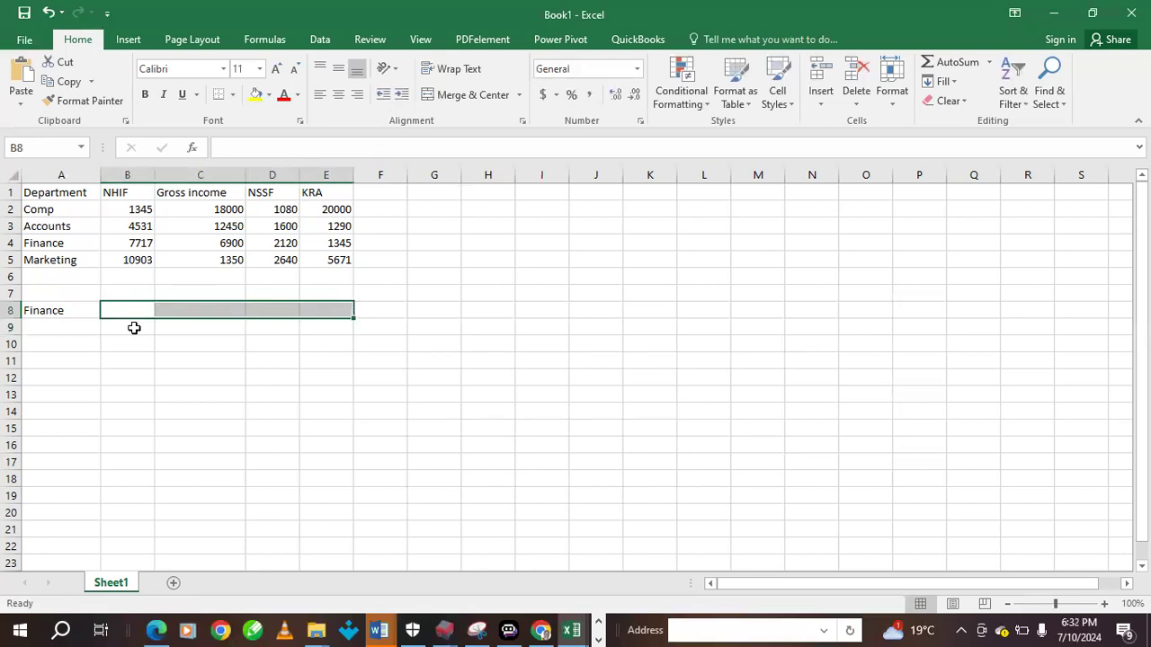
Retype a VLOOKUP in B8 on A8 over A1:E5 with exact match, showing #N/A
click(105, 312)
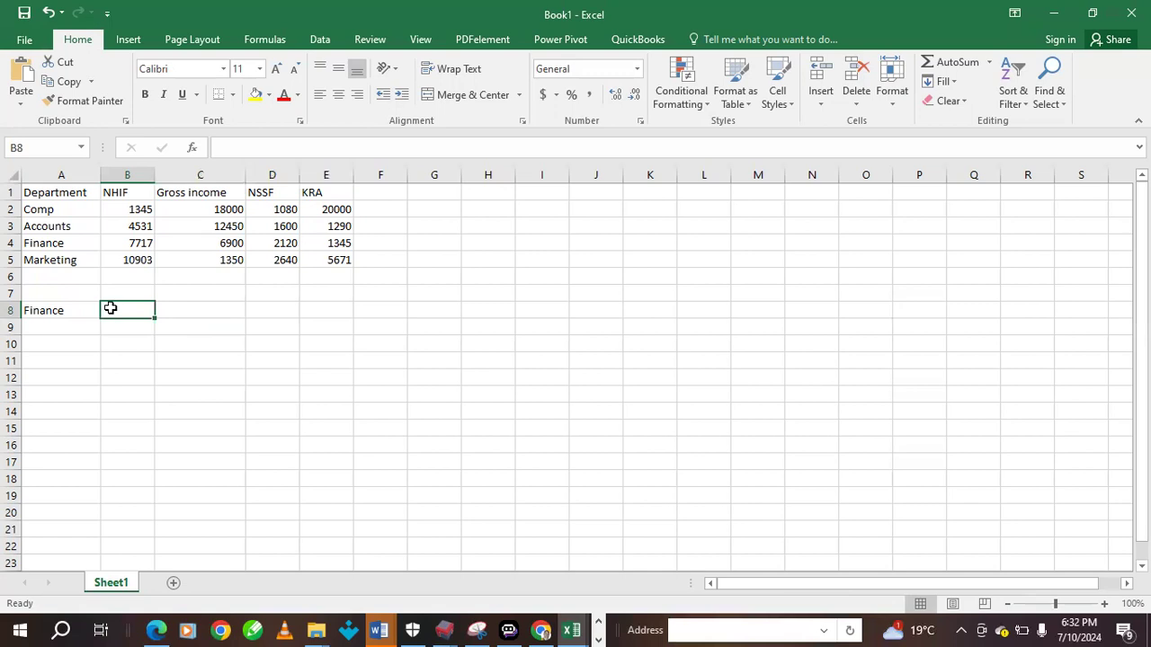
text(=)
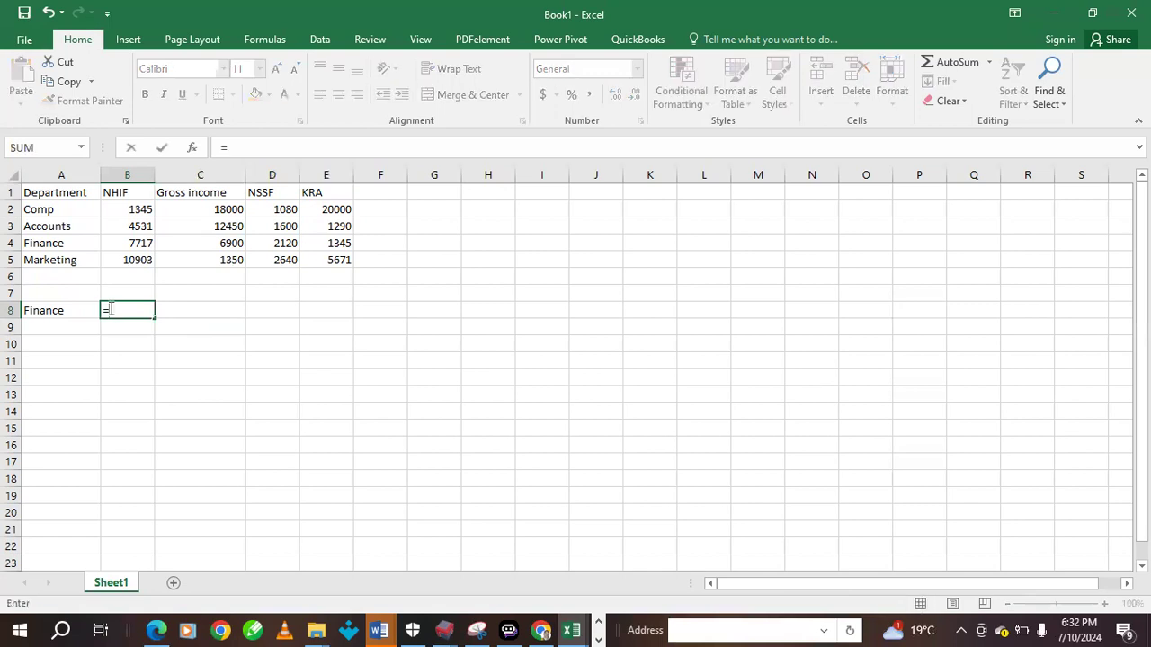
text(vloo)
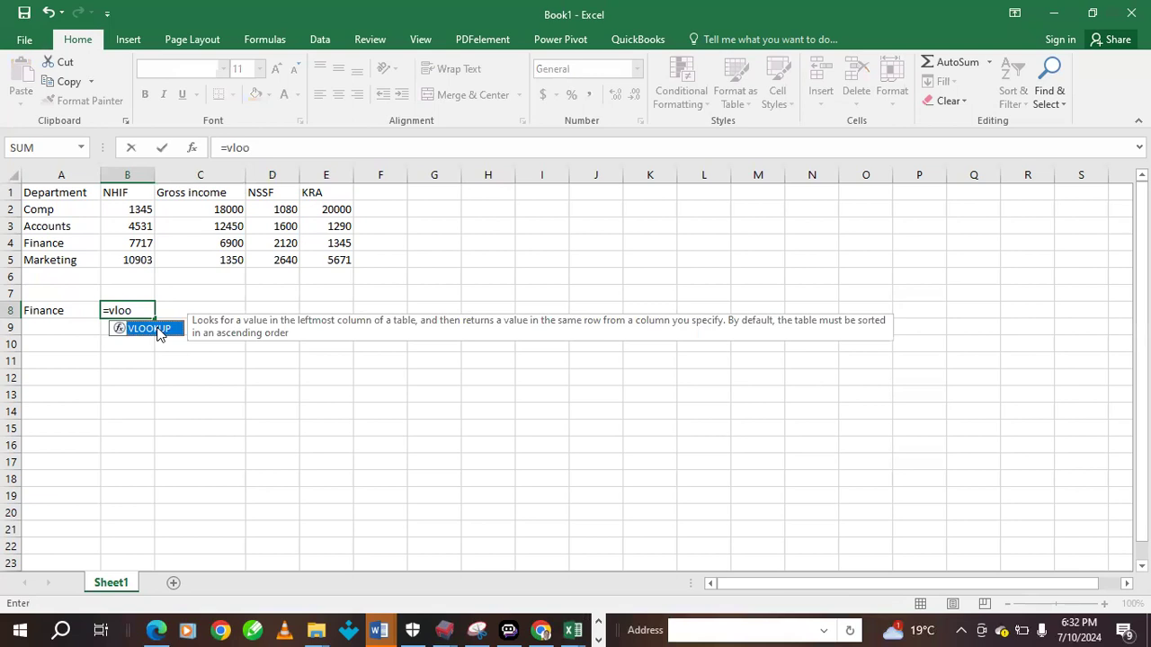
text(l)
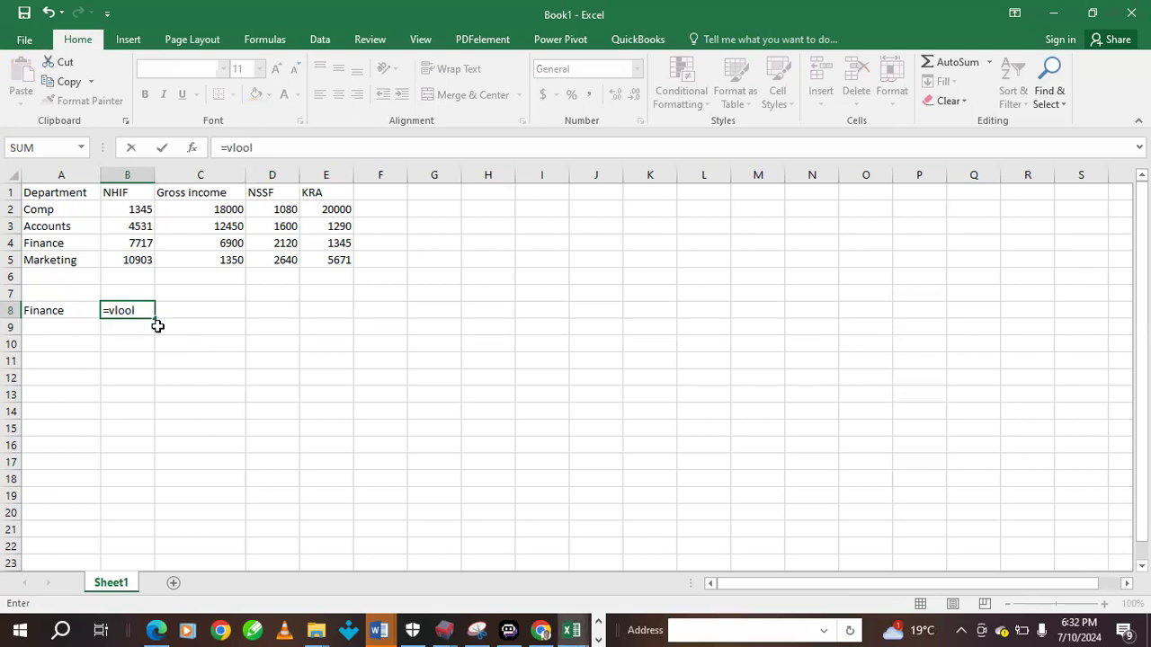
key(BackSpace)
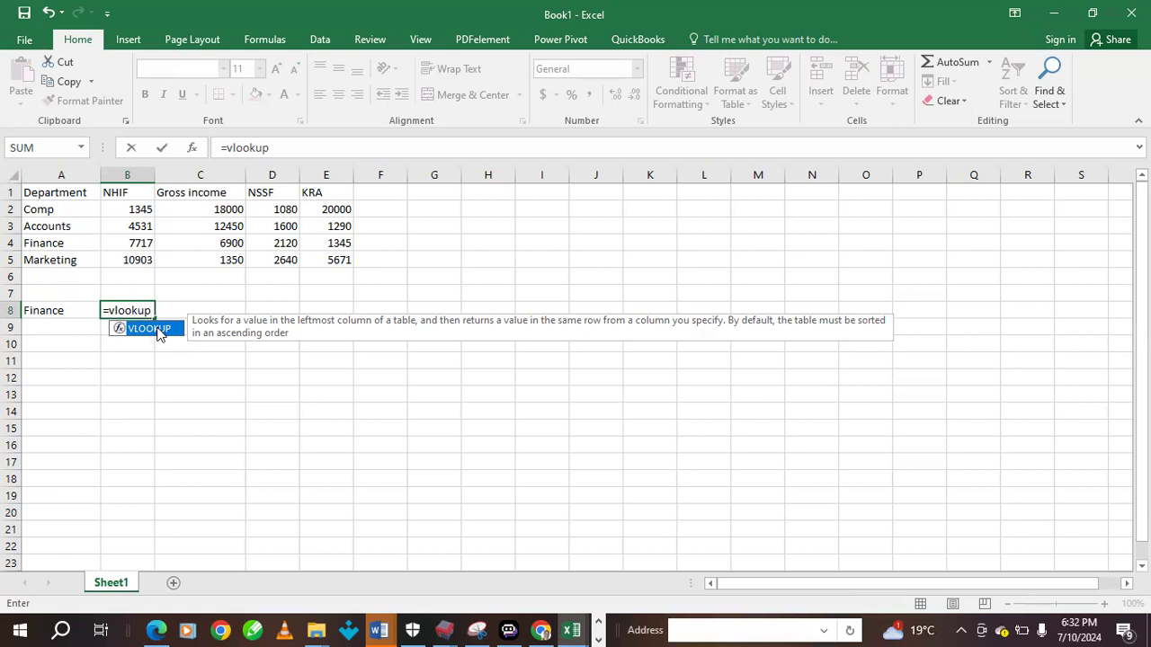
text(()
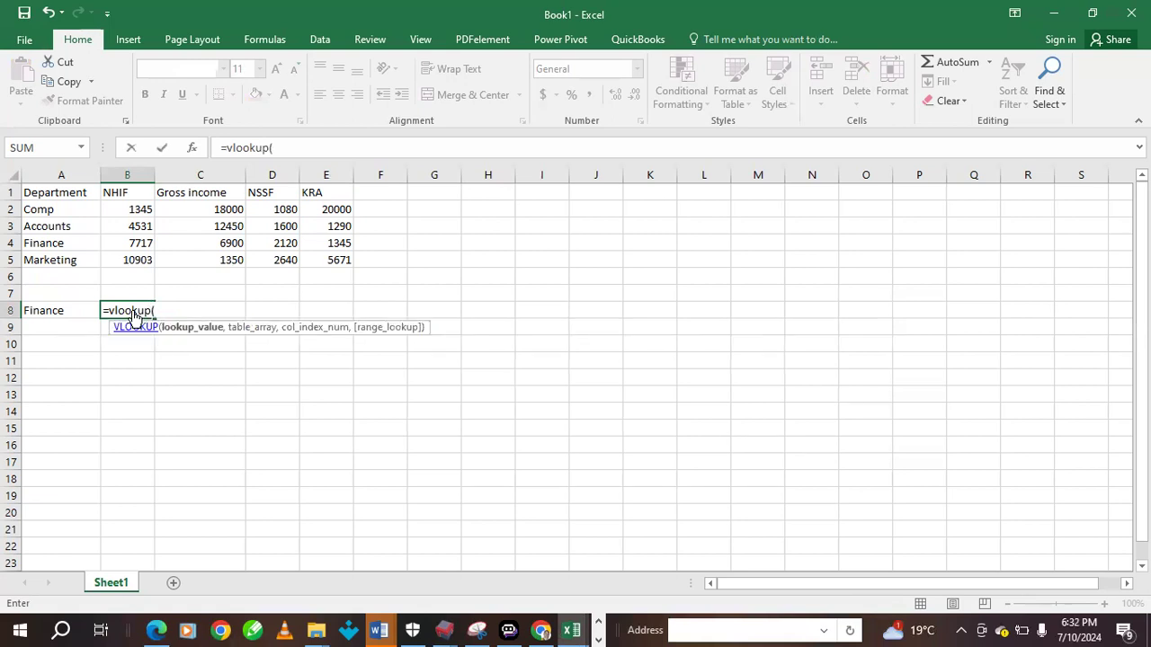
click(43, 306)
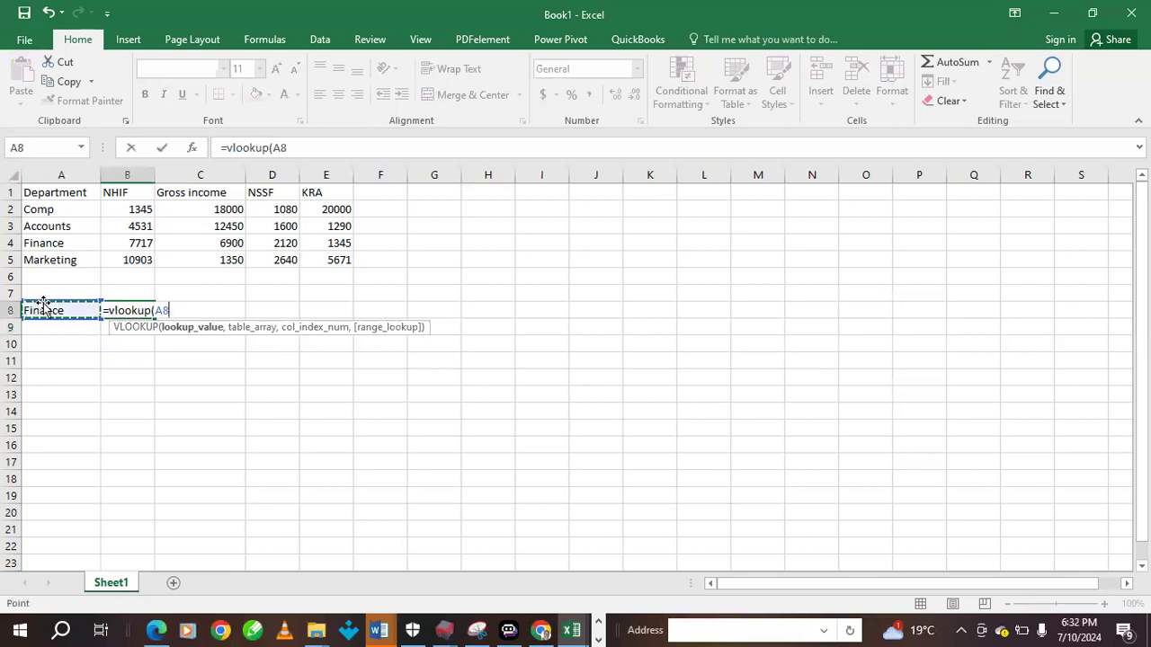
text(,)
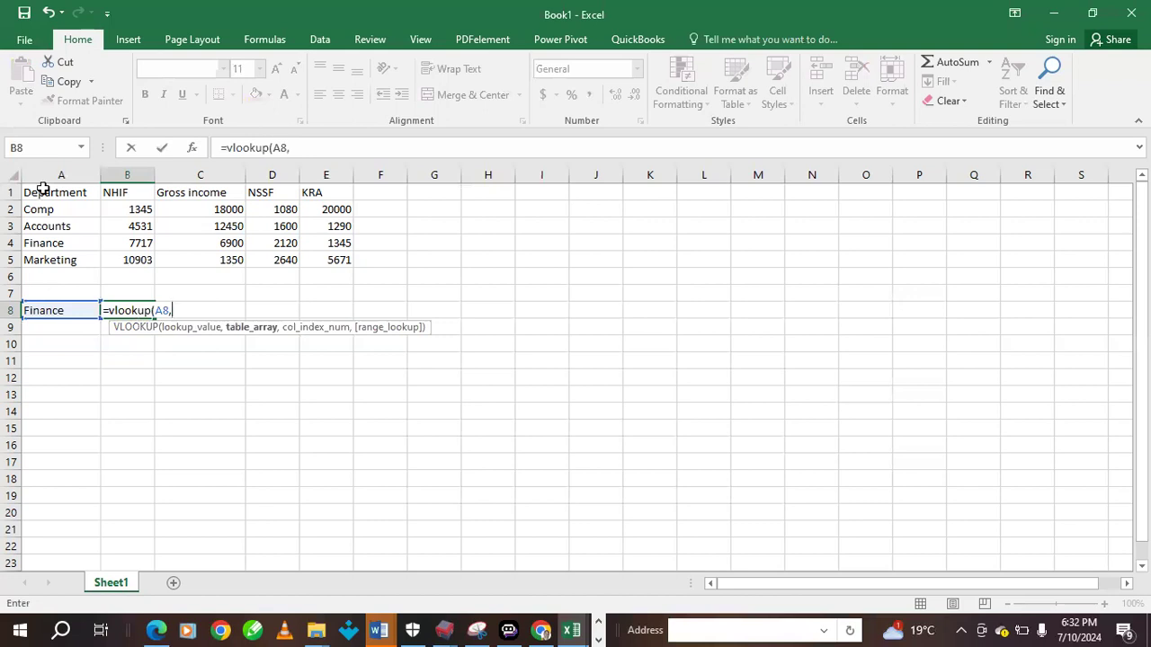
text(,)
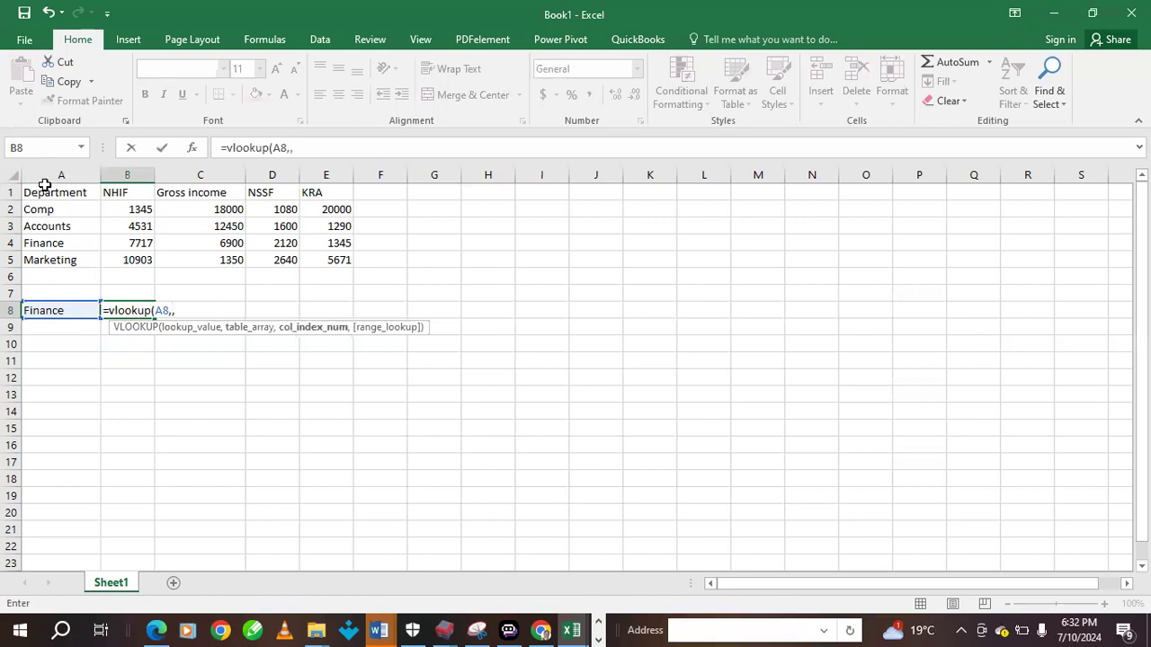
drag(61, 191, 133, 216)
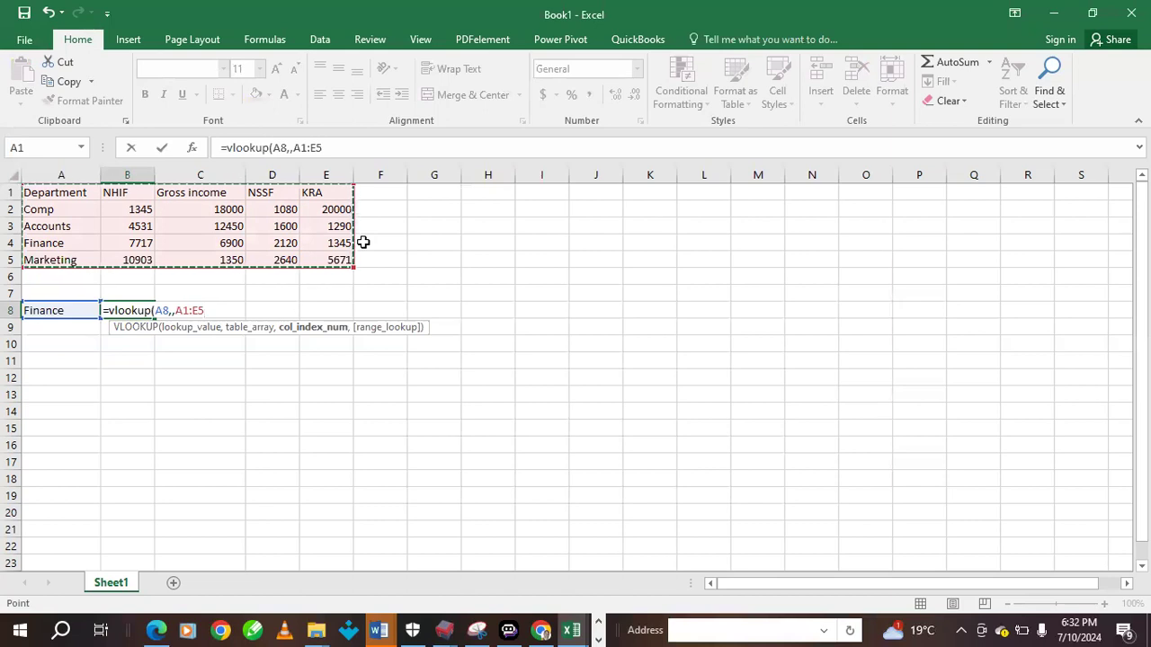
text(,)
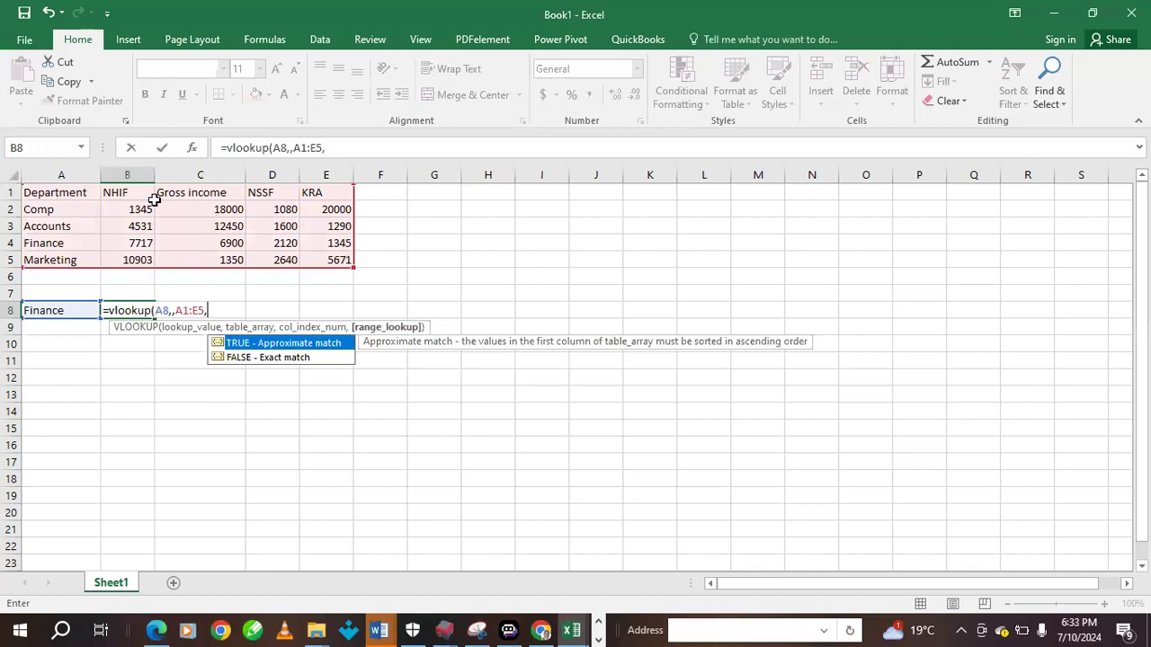
text(2)
double_click(277, 357)
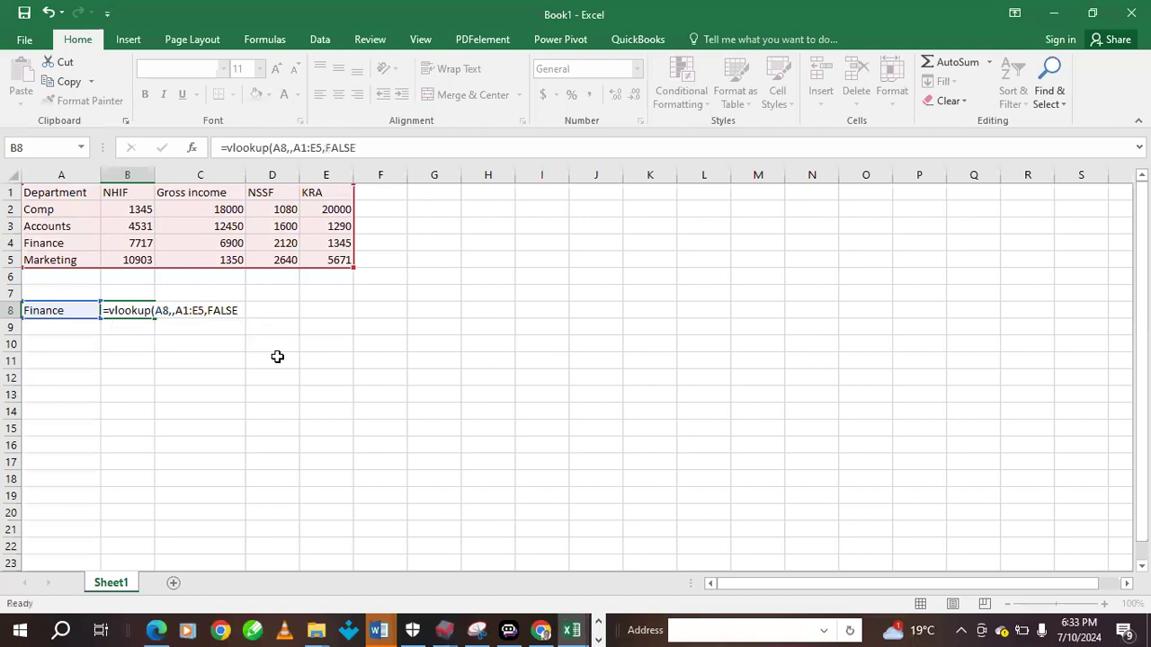
click(277, 357)
double_click(279, 358)
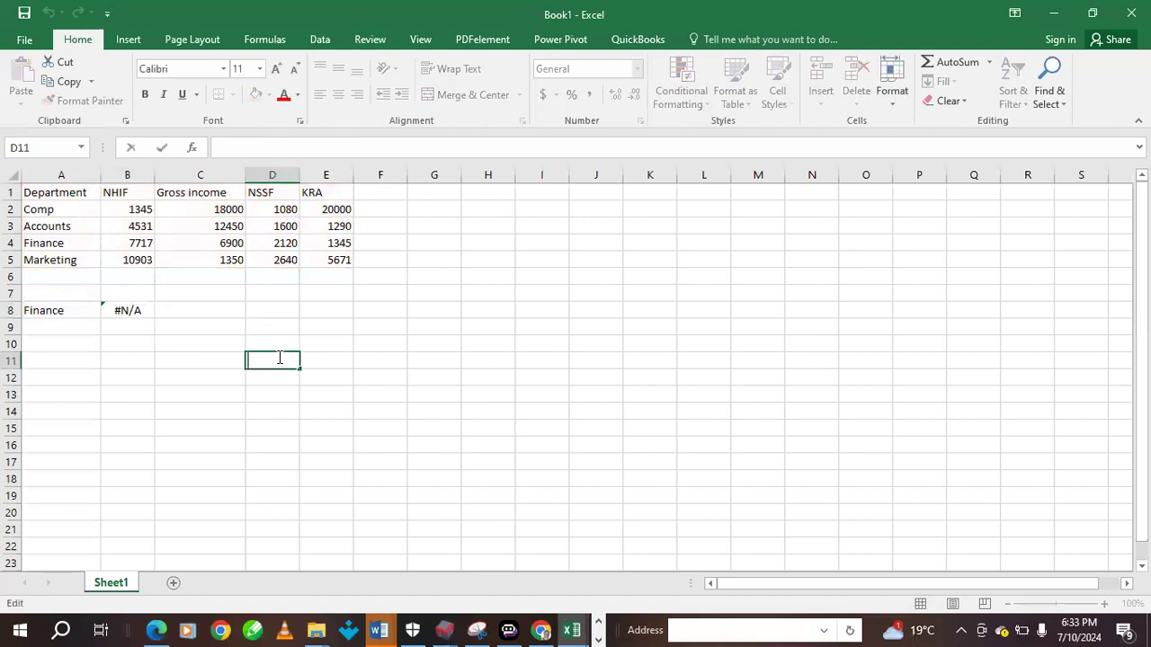
Insert column index 2 after A1:E5 in B8's formula and commit, raising the too-many-arguments warning
click(146, 312)
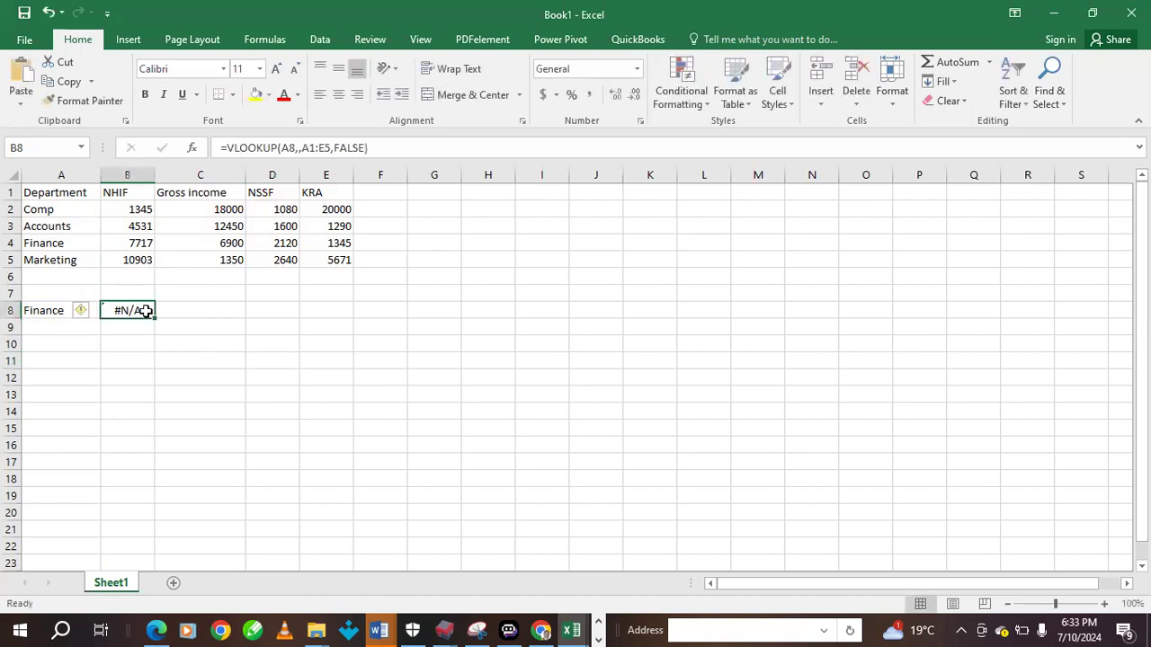
double_click(147, 311)
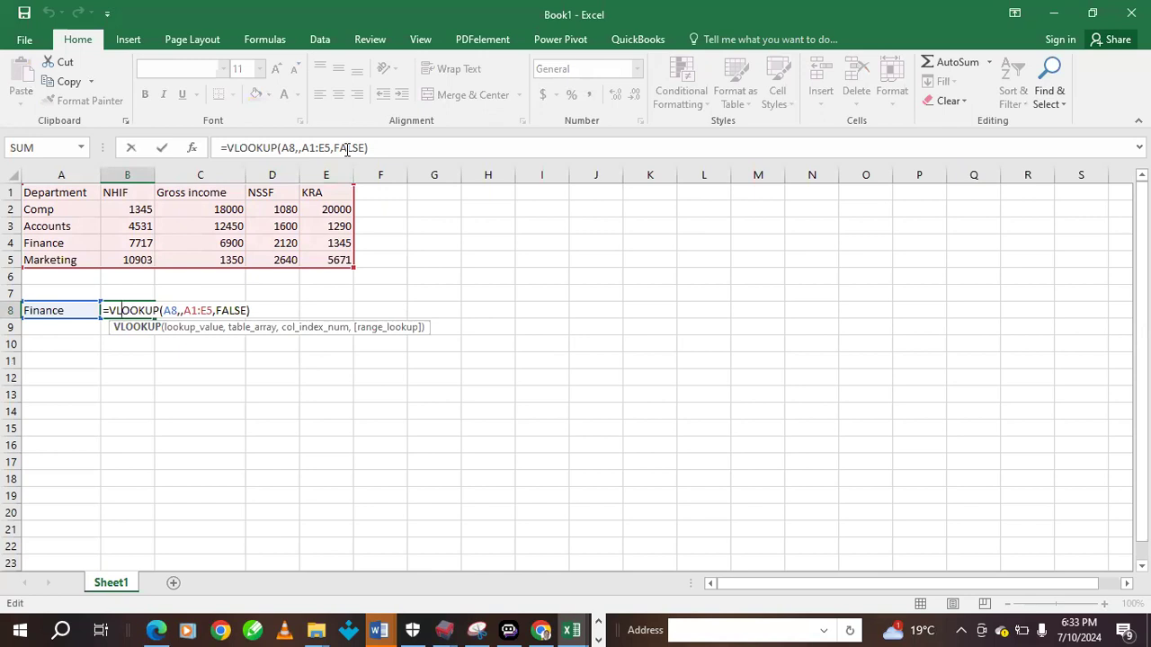
click(212, 310)
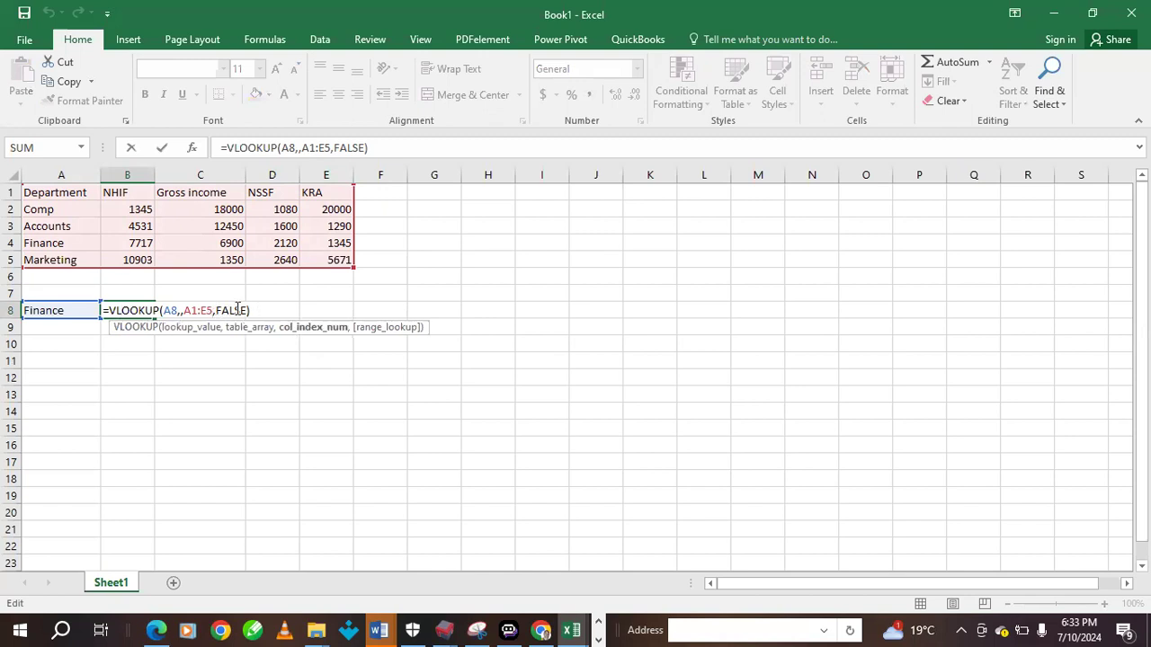
click(216, 310)
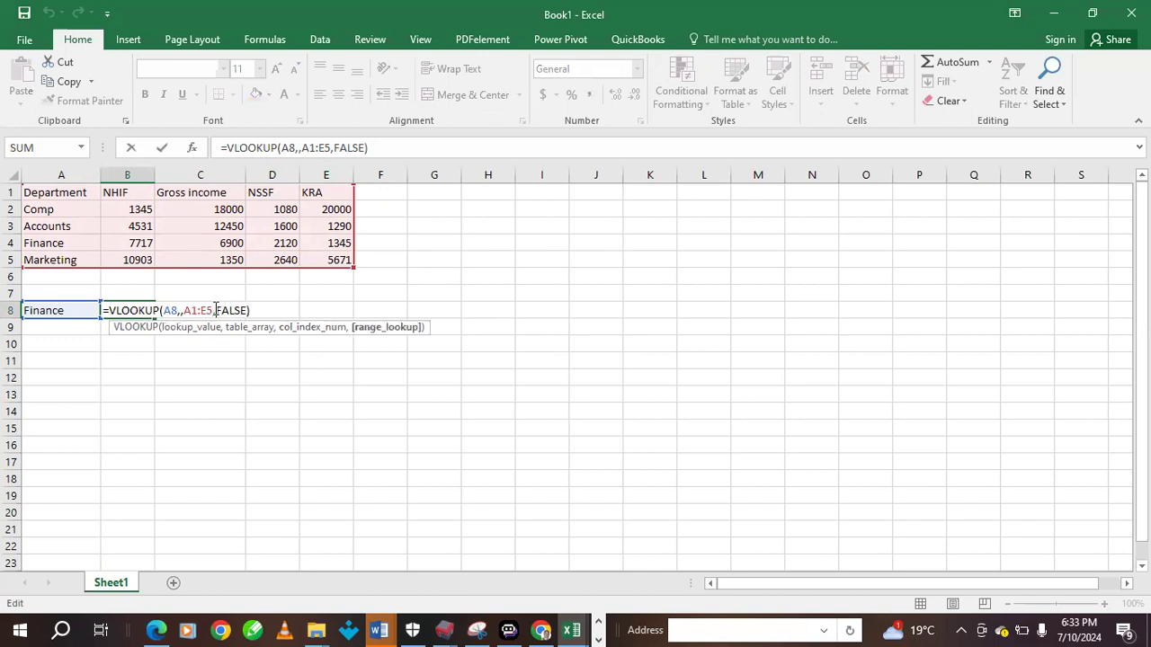
click(213, 311)
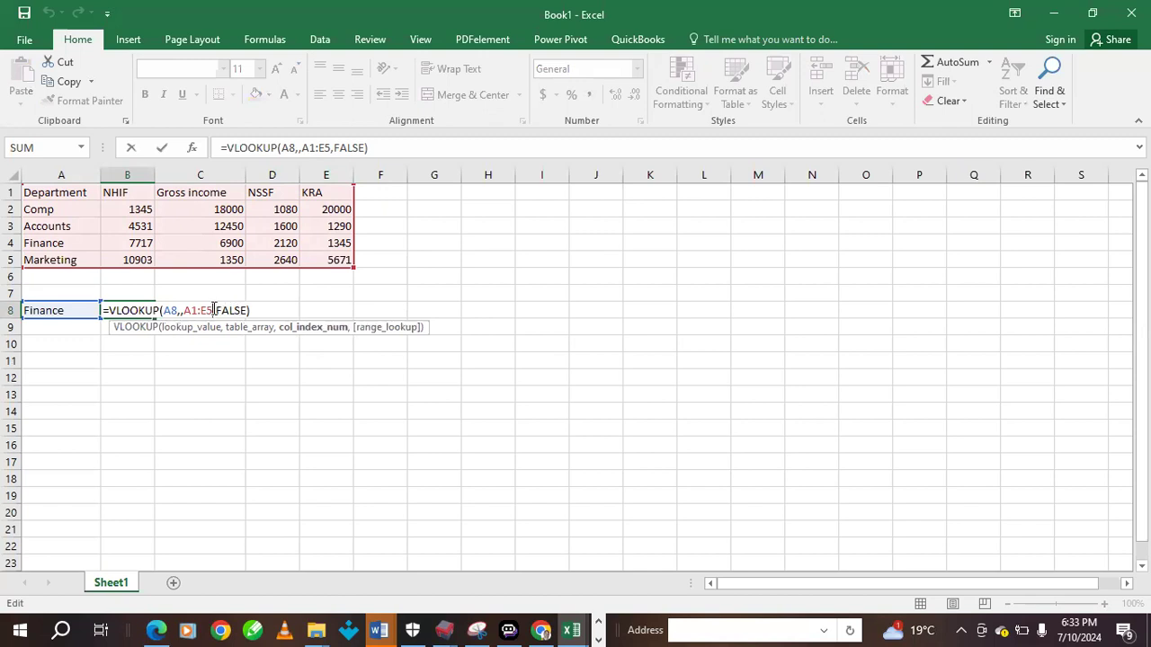
text(23)
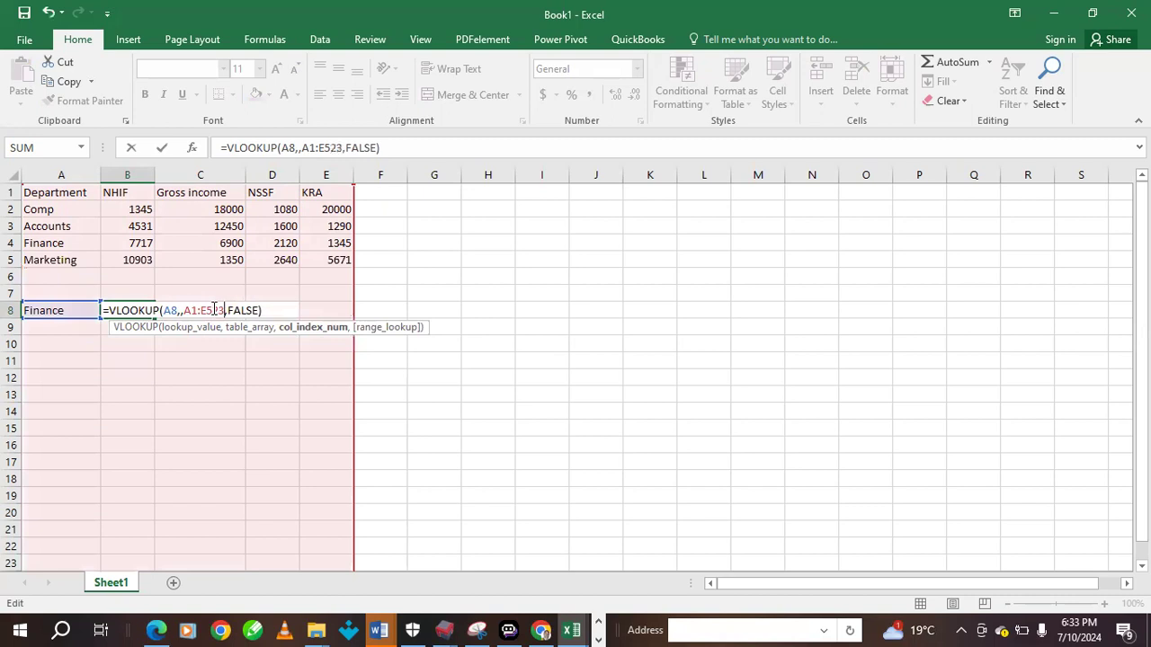
key(BackSpace)
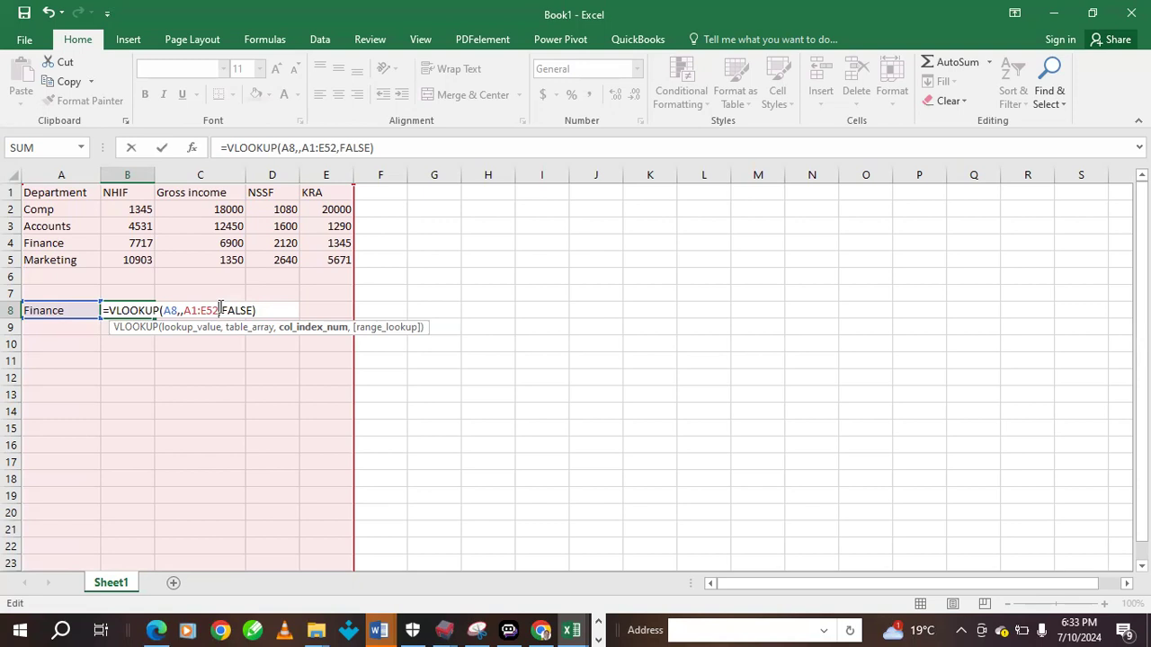
key(BackSpace)
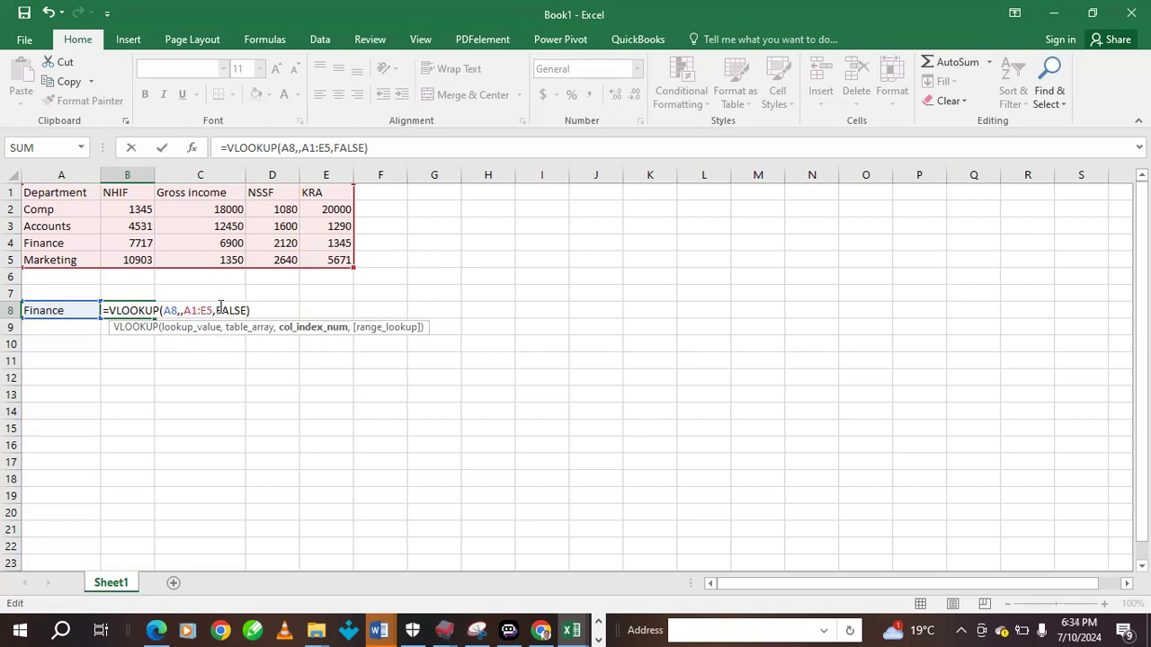
text(2)
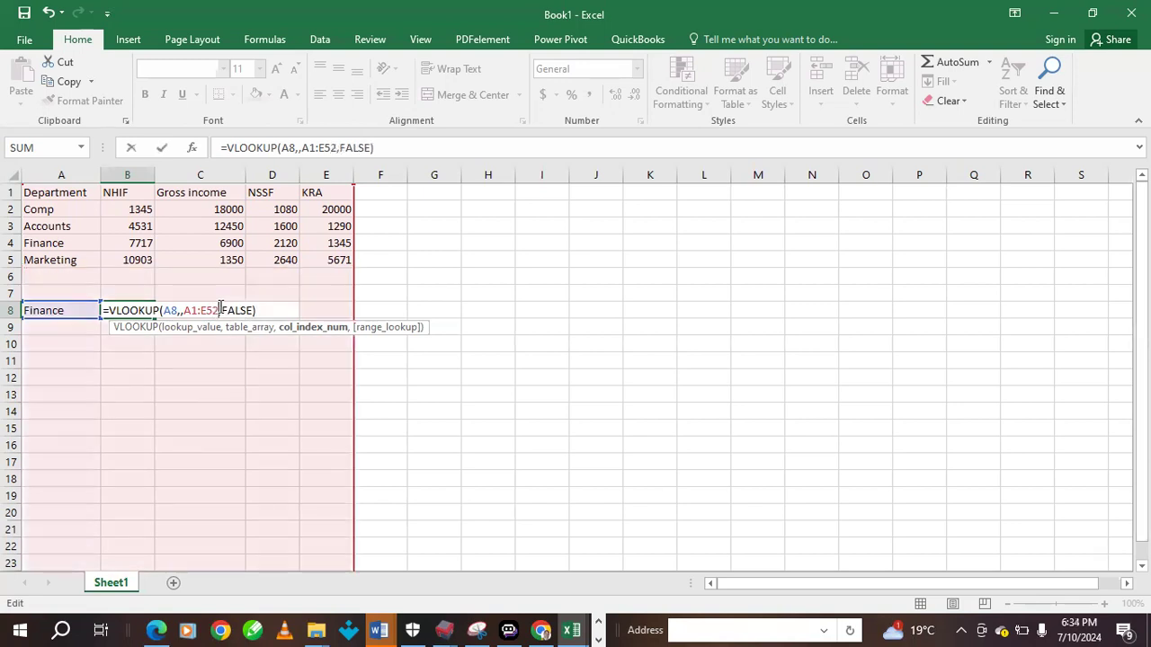
key(BackSpace)
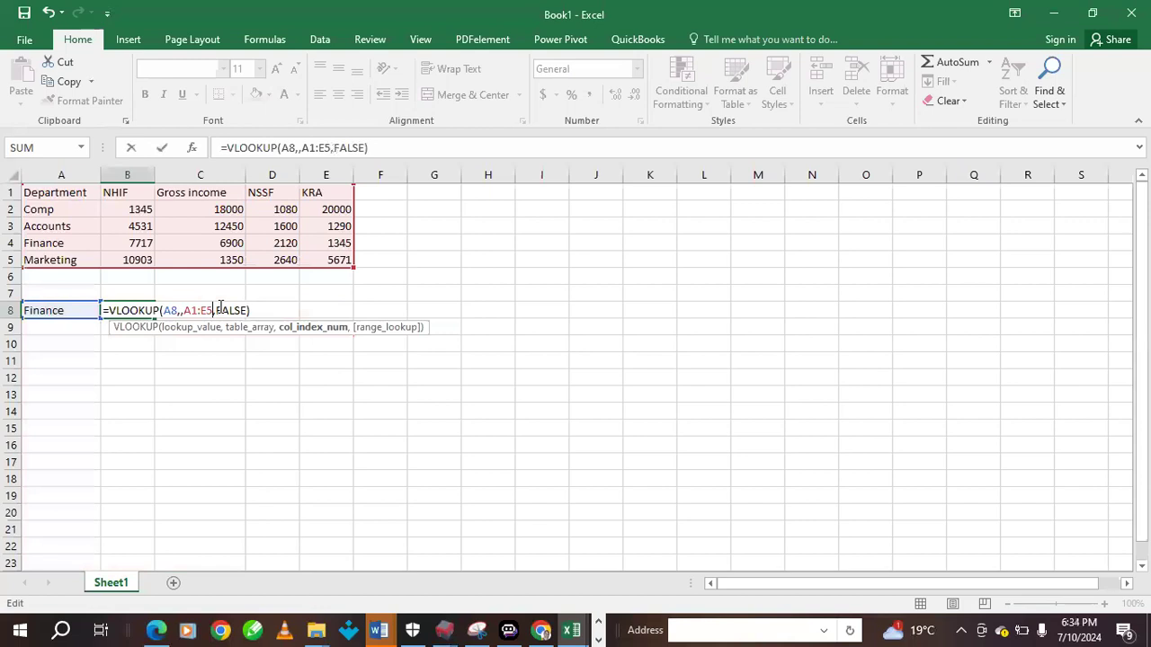
text(,)
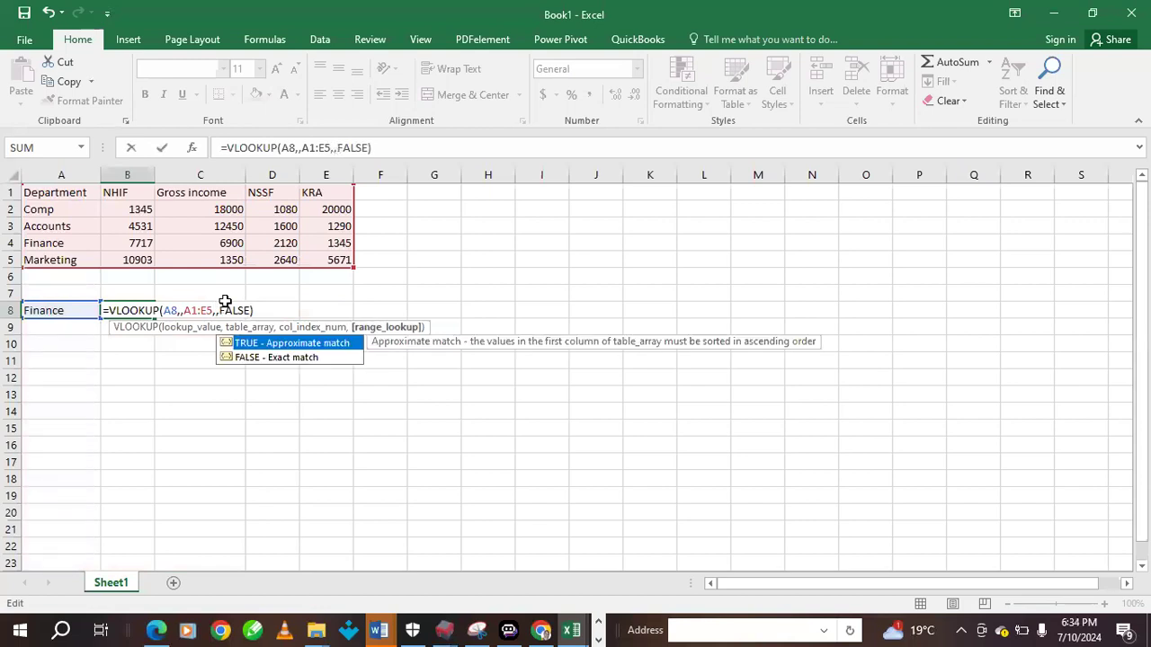
text(2)
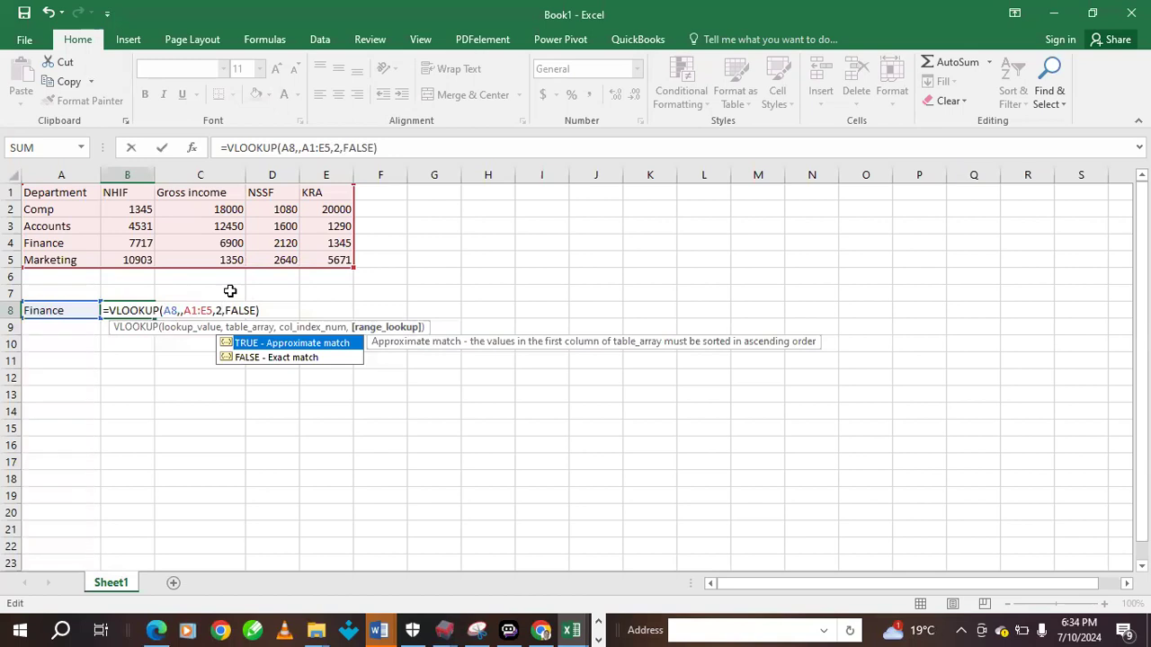
click(232, 296)
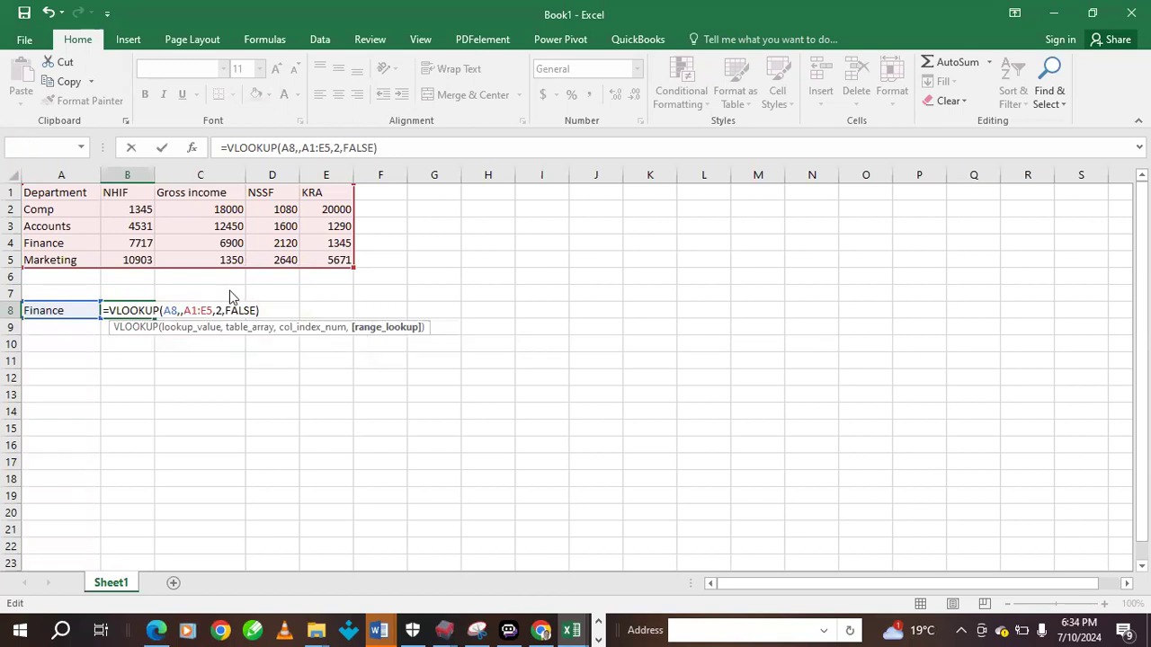
key(Return)
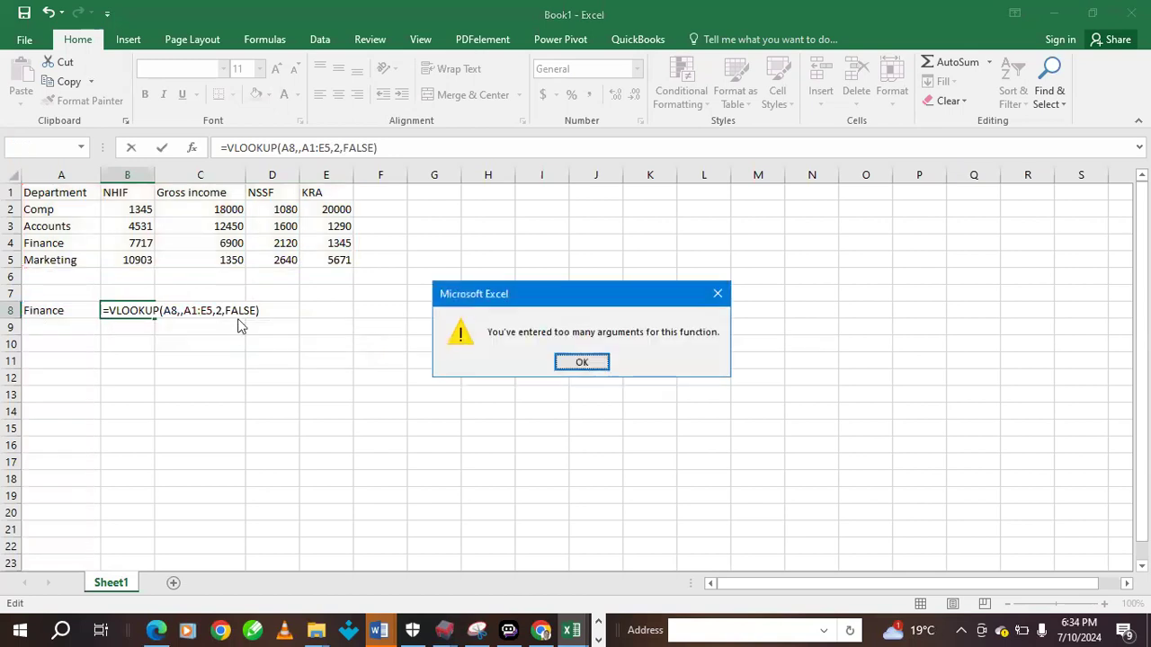
Remove the extra comma so B8 is =VLOOKUP(A8,A1:E5,2,FALSE), returning 7717
click(589, 370)
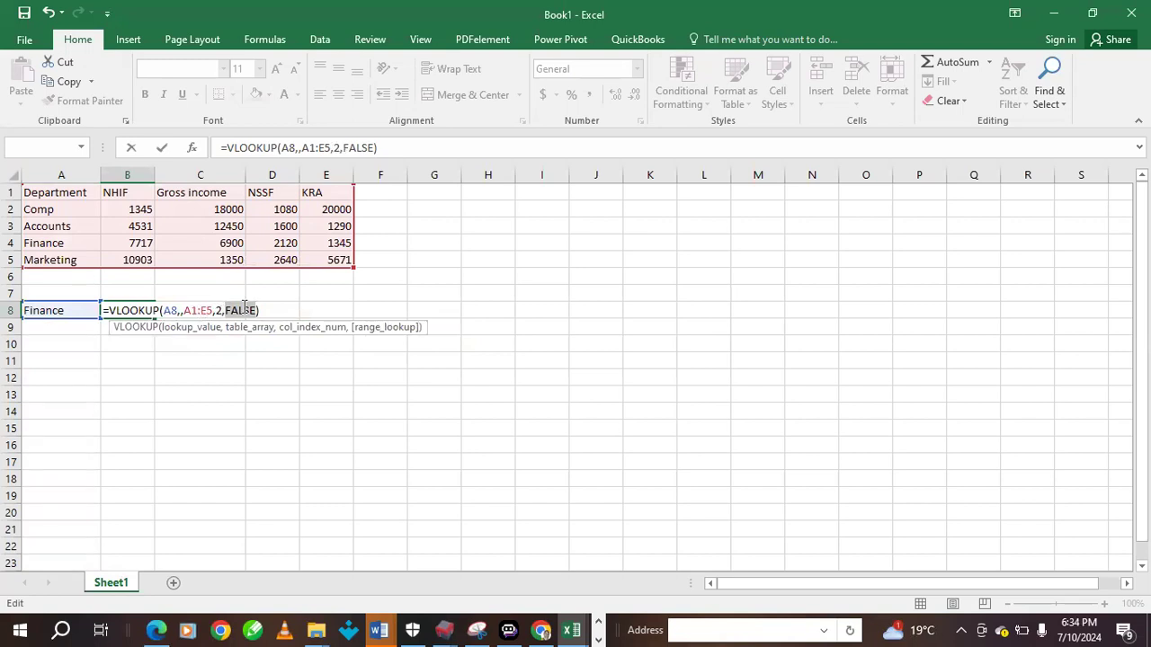
click(179, 311)
click(178, 309)
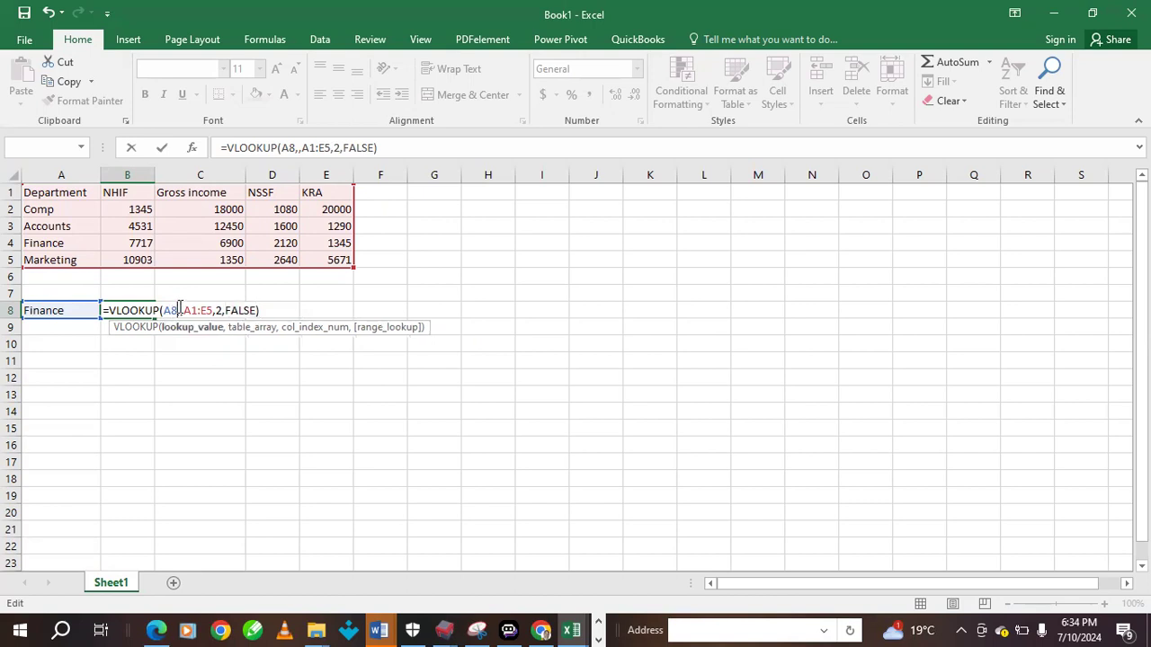
click(181, 309)
key(BackSpace)
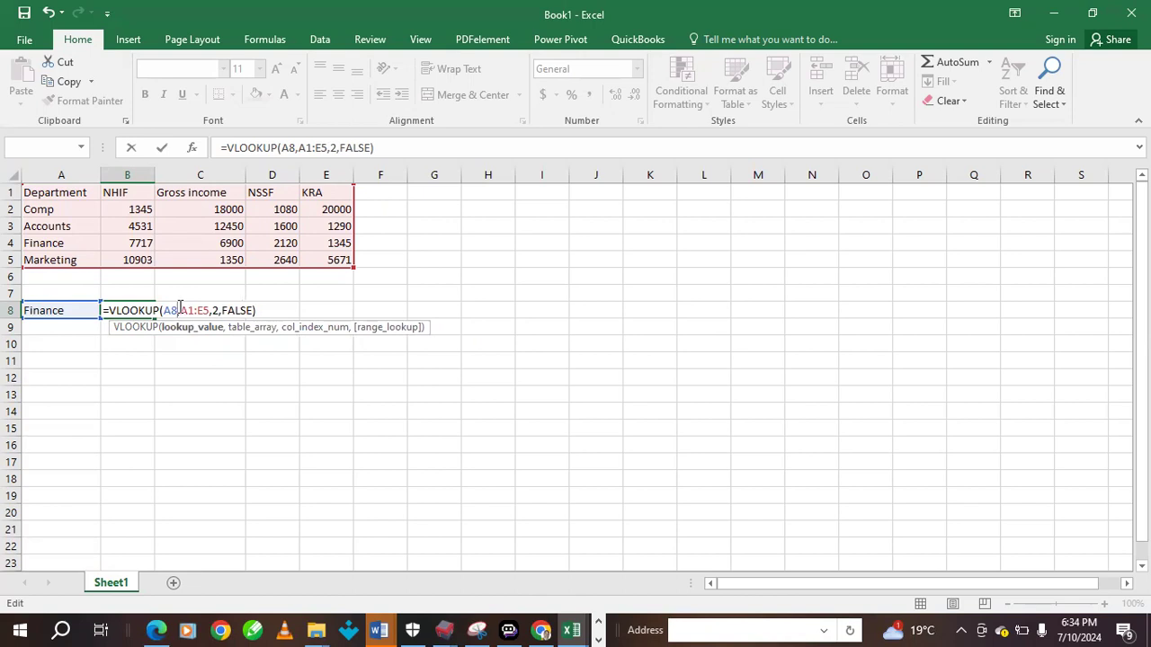
key(Return)
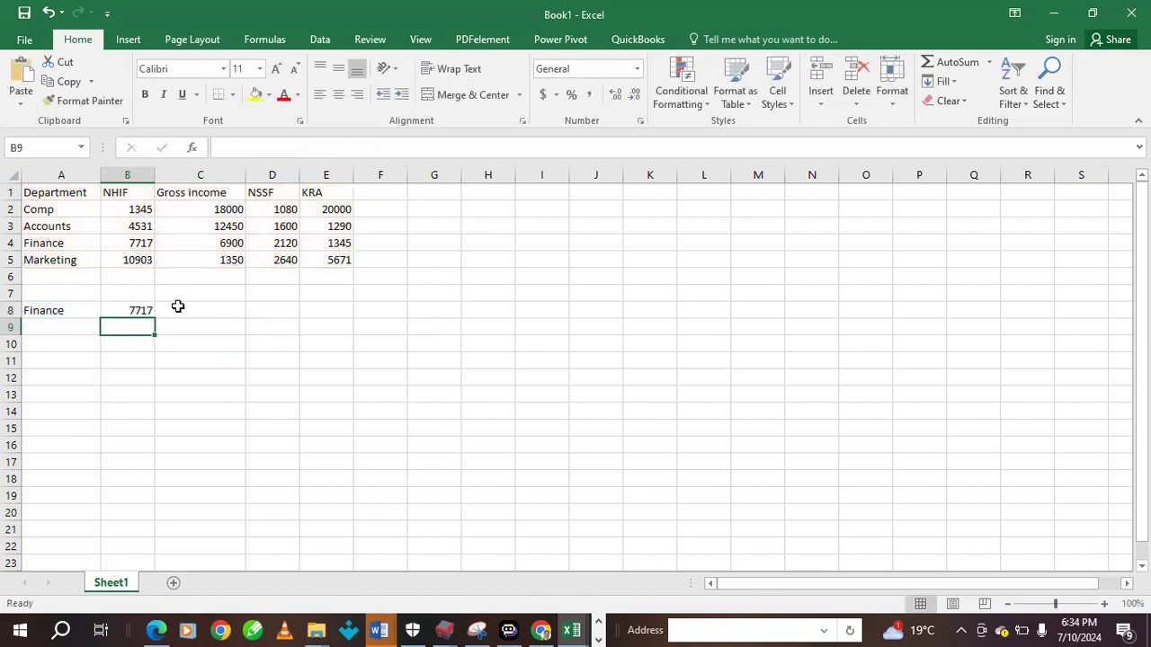
Fill B8 across to E8, giving 6900, 2120 and 1345
click(140, 310)
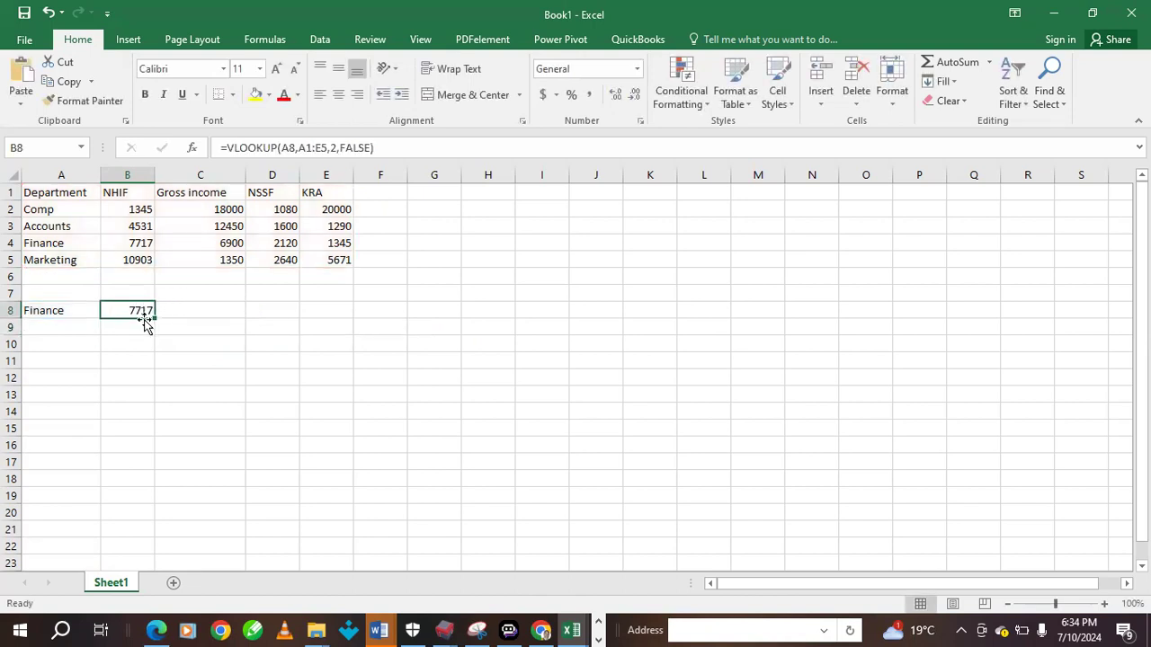
drag(156, 318, 348, 310)
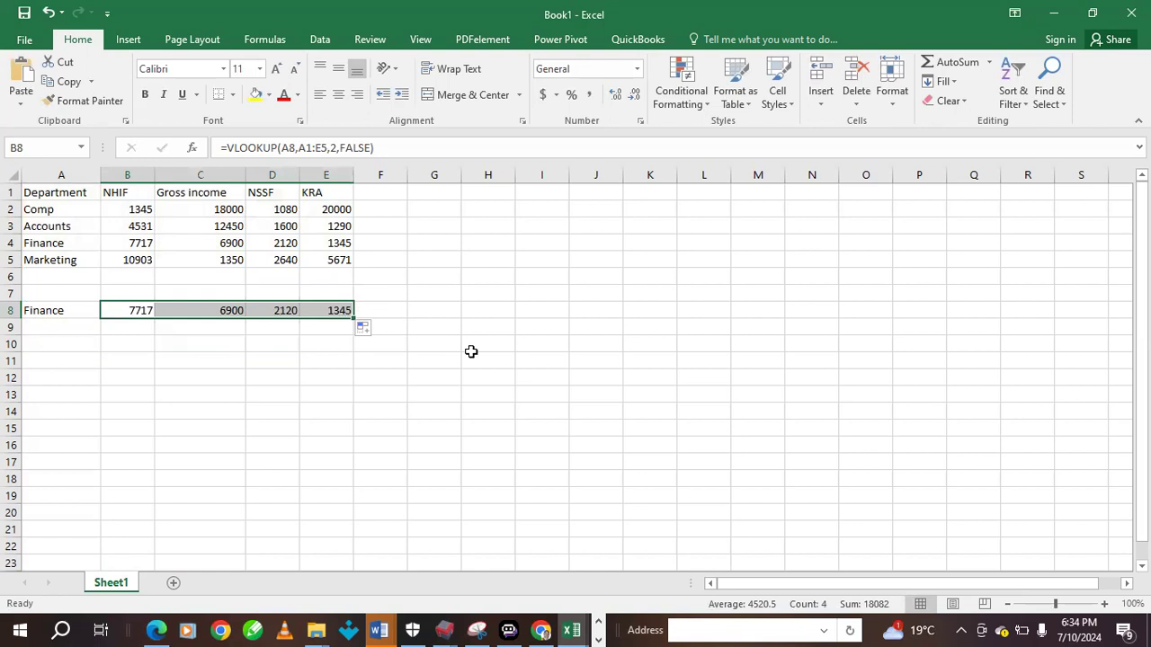
click(527, 328)
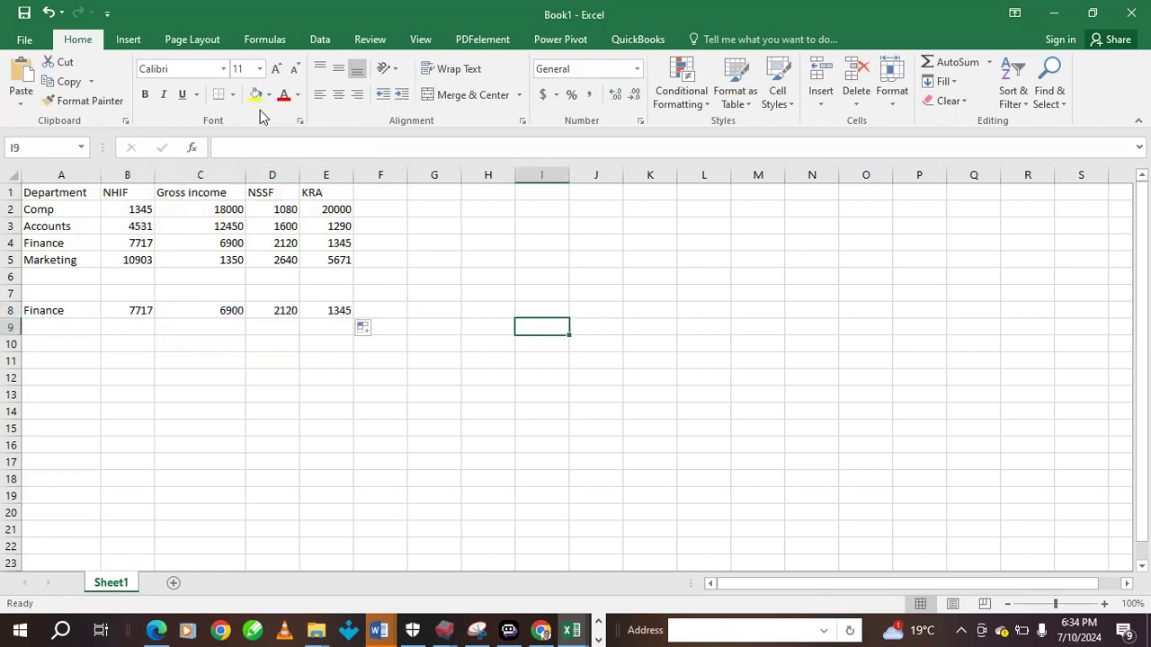
Browse the Hierarchy, Waterfall and Statistical chart lists, then bring up the Column chart types
click(127, 40)
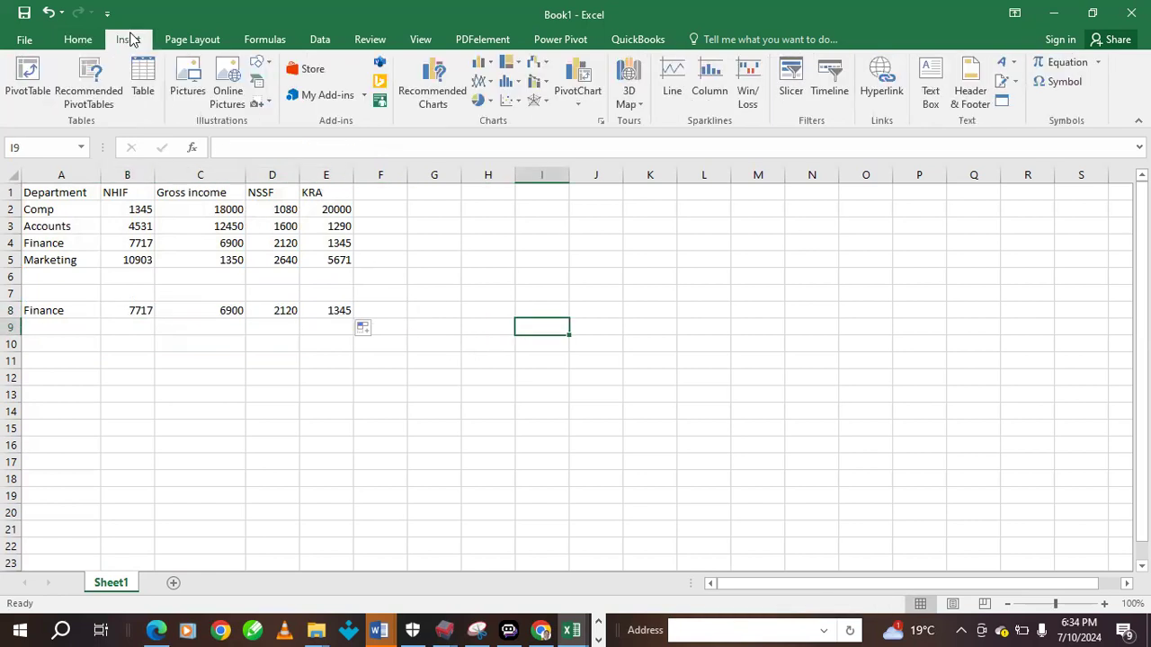
click(522, 69)
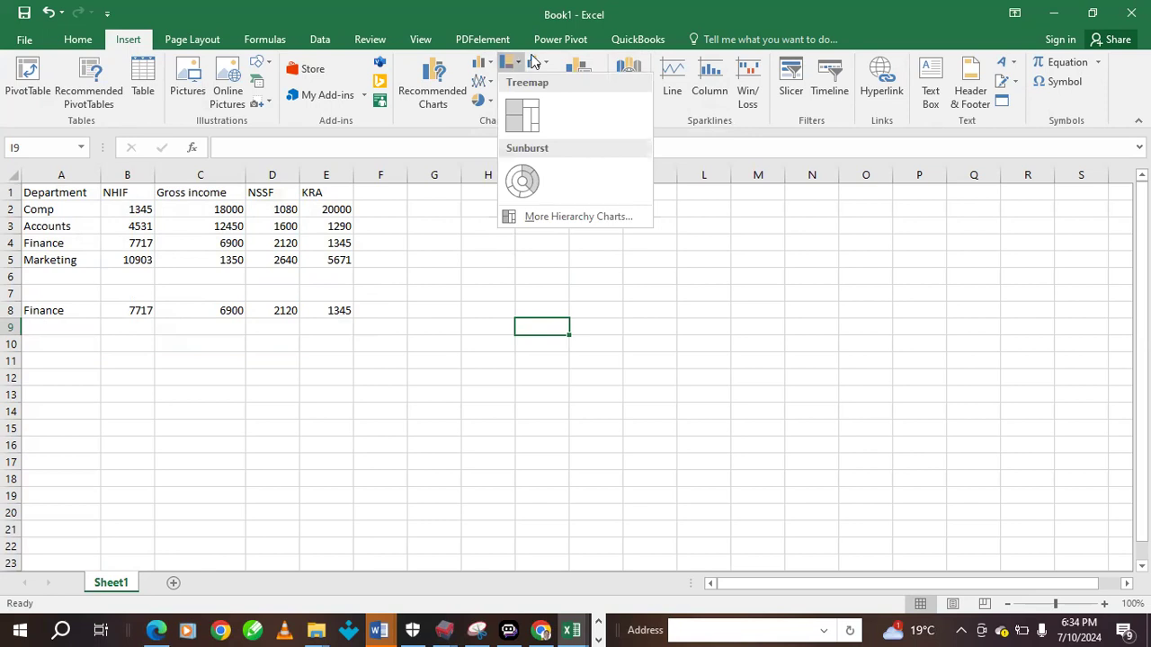
click(532, 60)
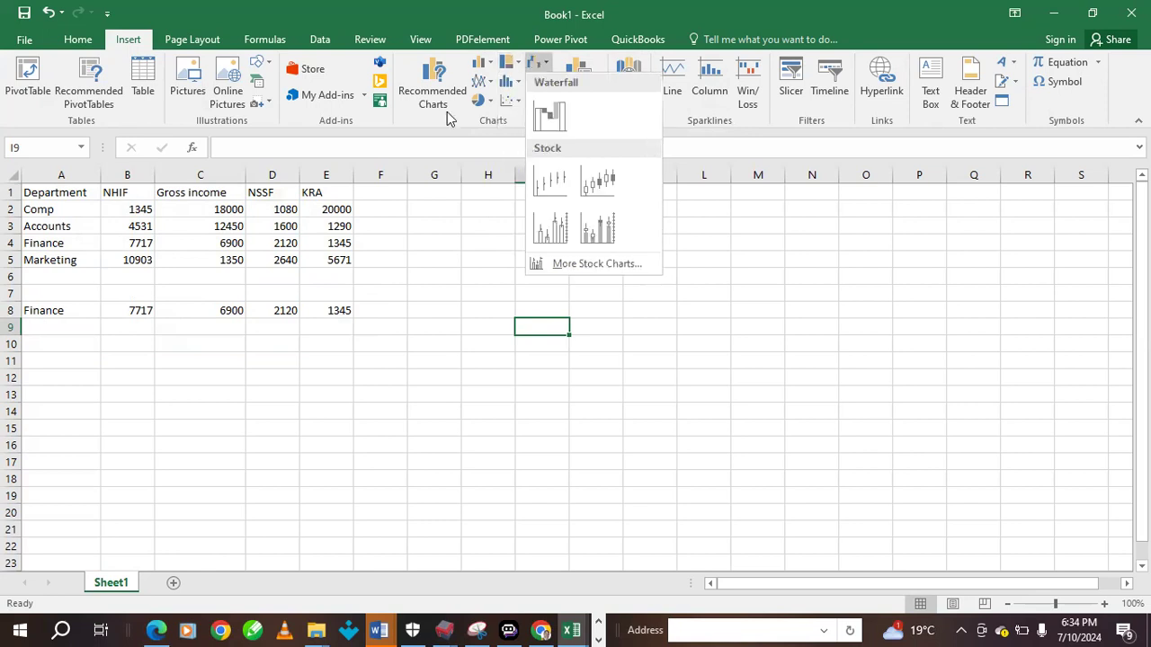
click(509, 83)
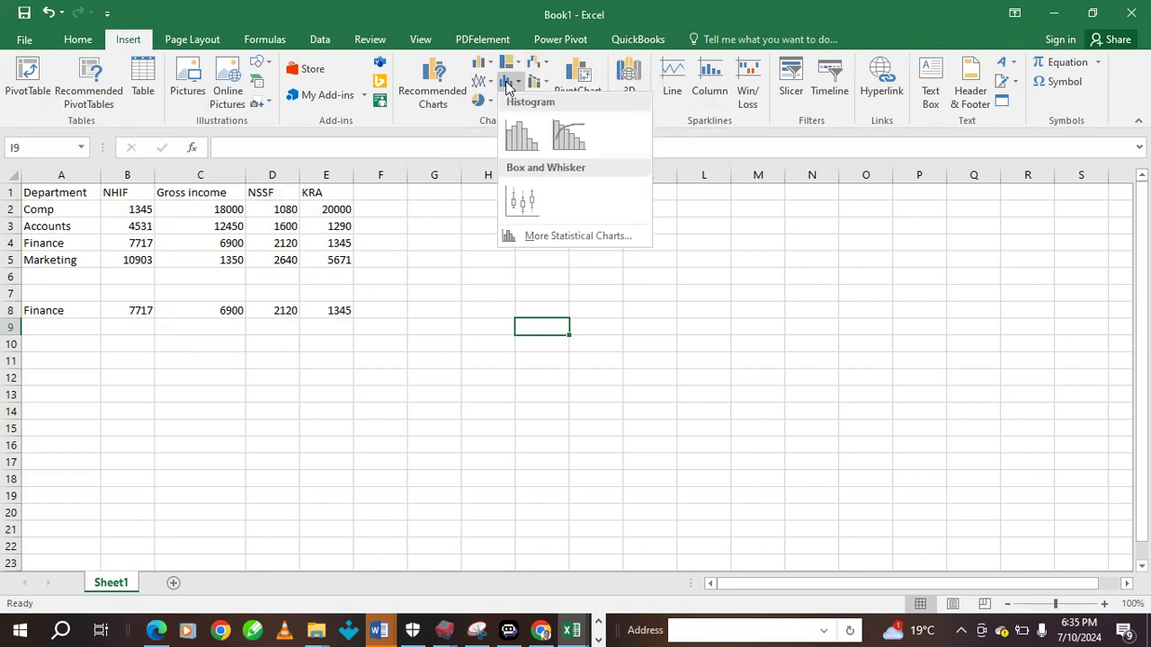
click(425, 254)
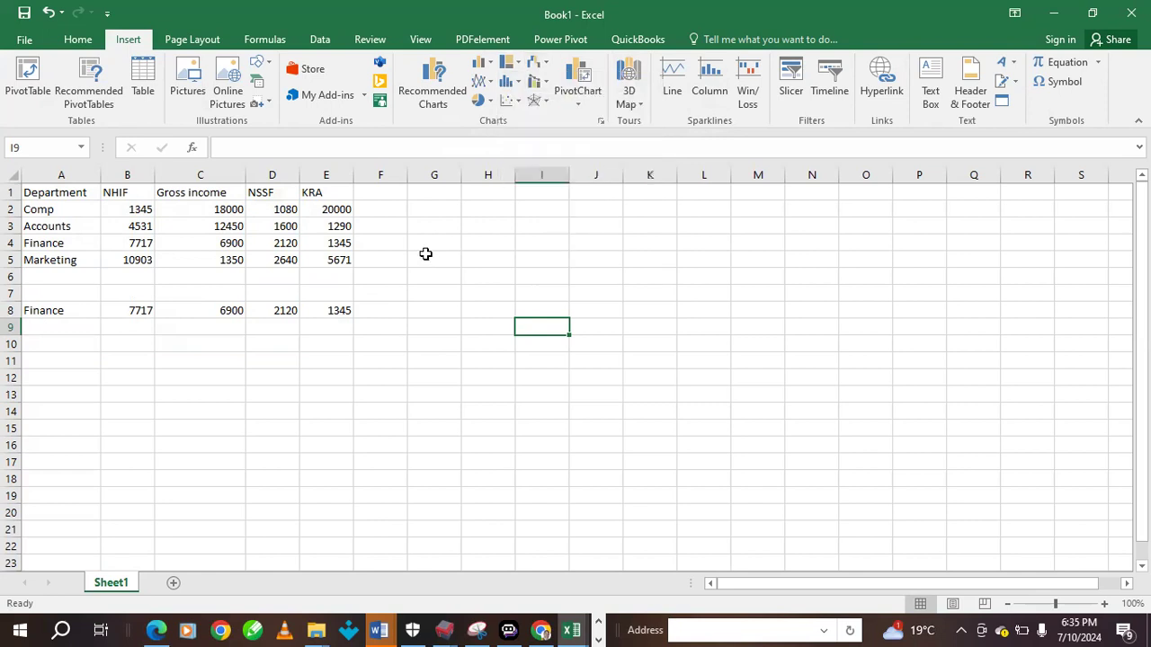
click(480, 66)
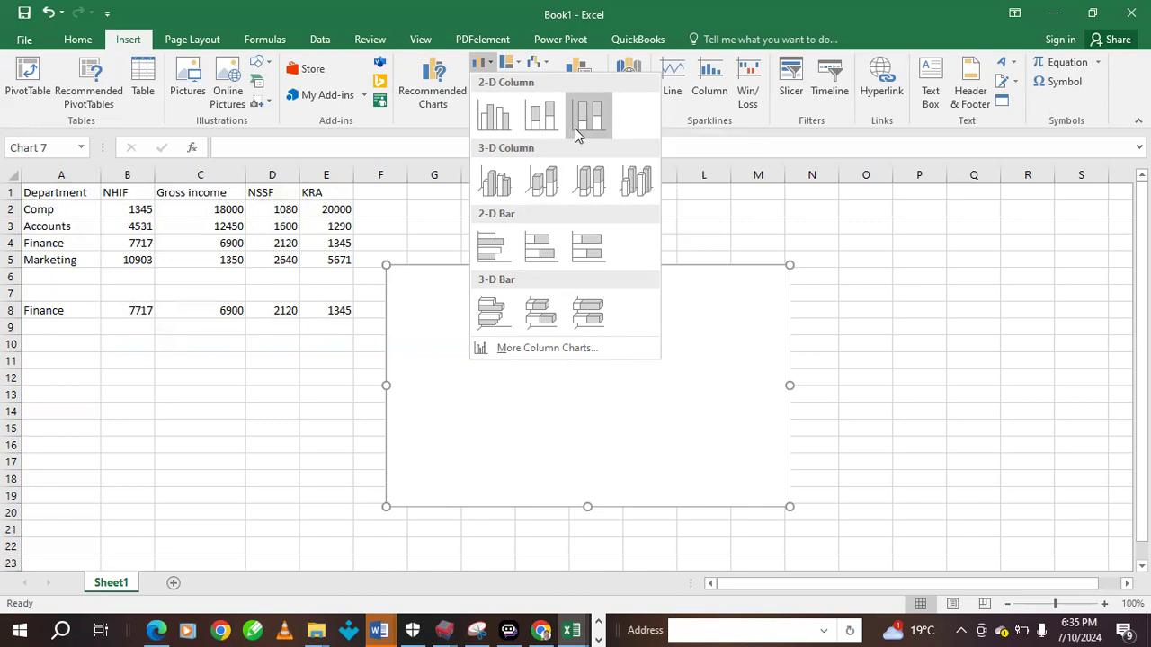
Insert a 3-D 100% Stacked Column chart and right-click its empty chart area
click(589, 184)
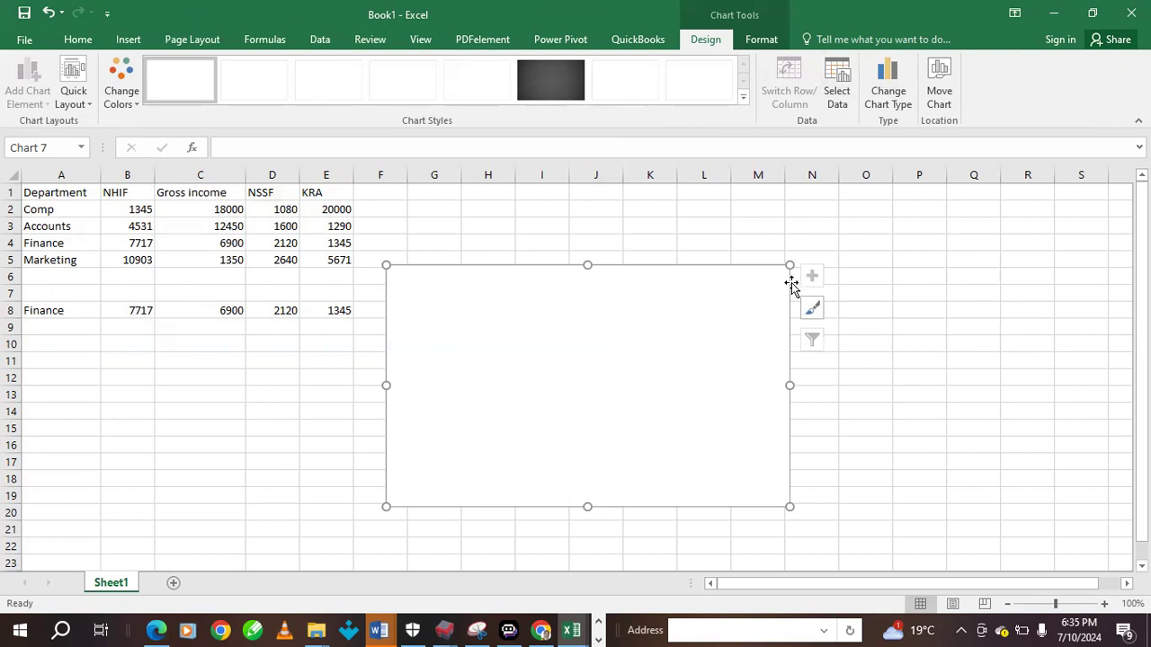
right_click(653, 335)
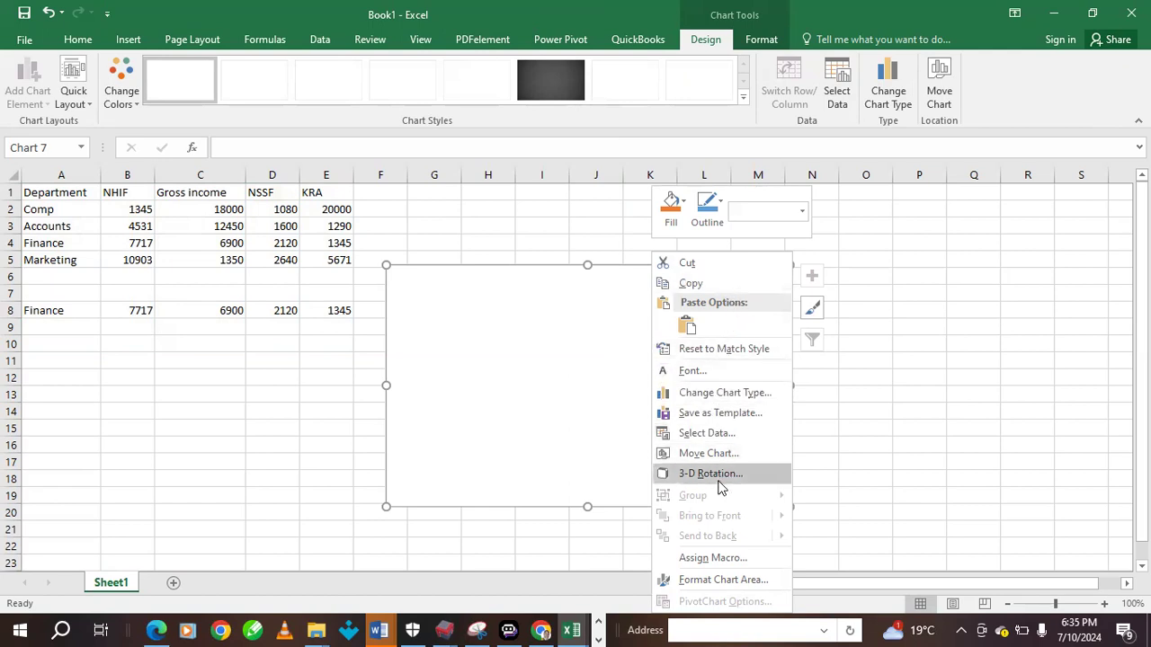
In Select Data, add a new series and pick the row 8 values B8:E8
click(713, 434)
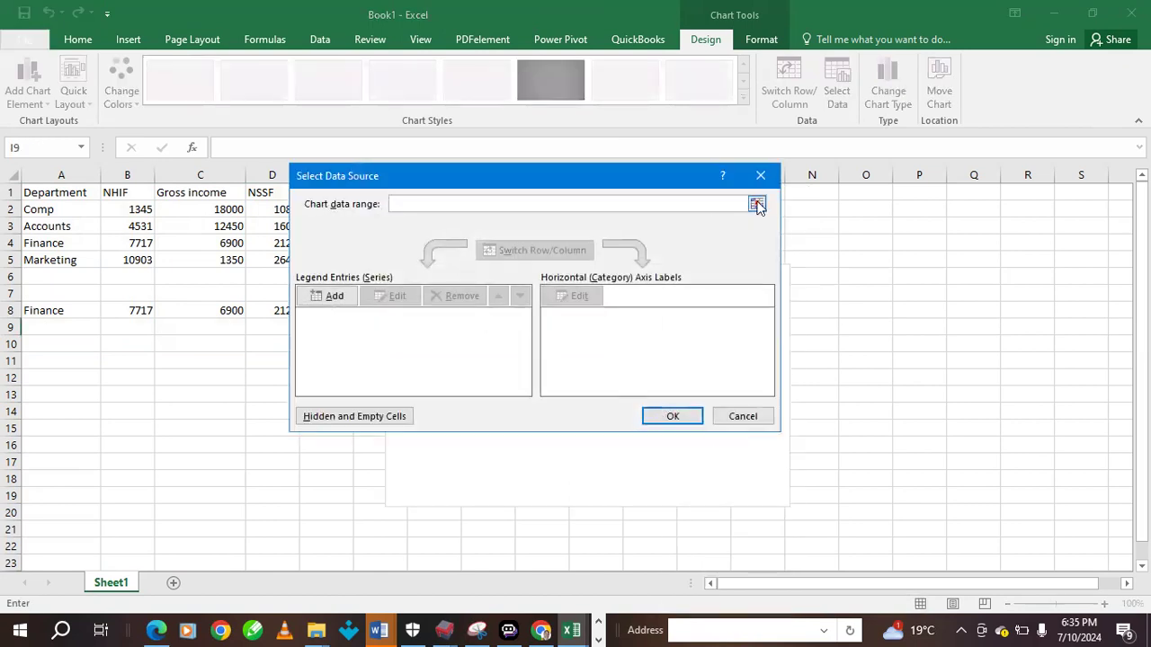
click(334, 296)
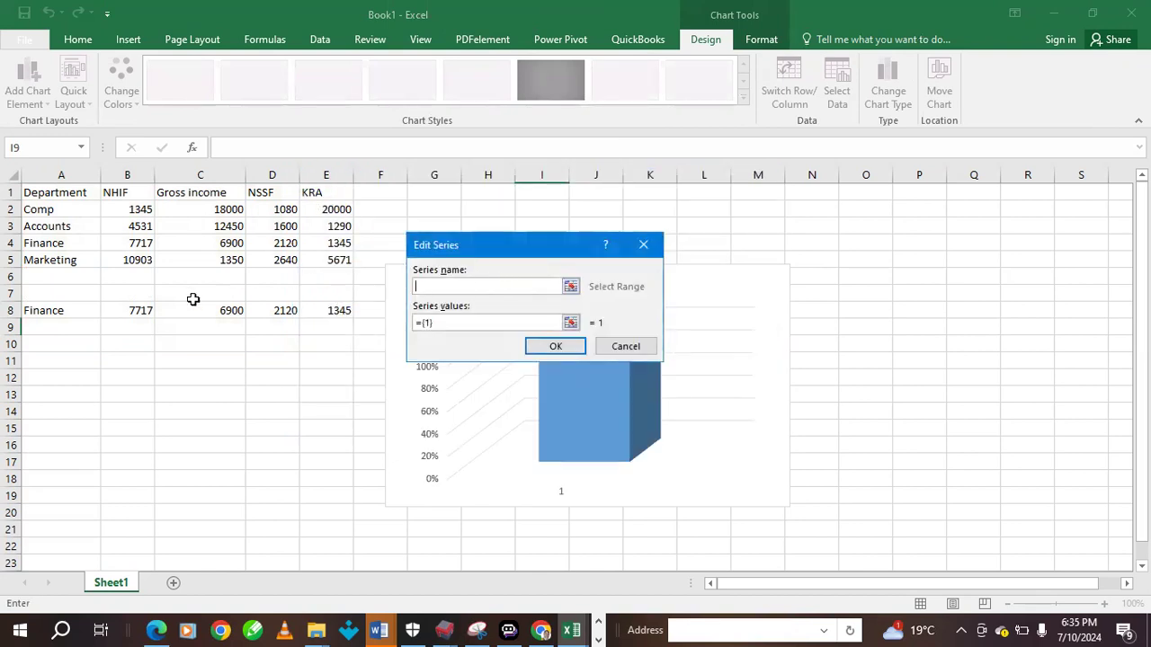
drag(134, 308, 181, 306)
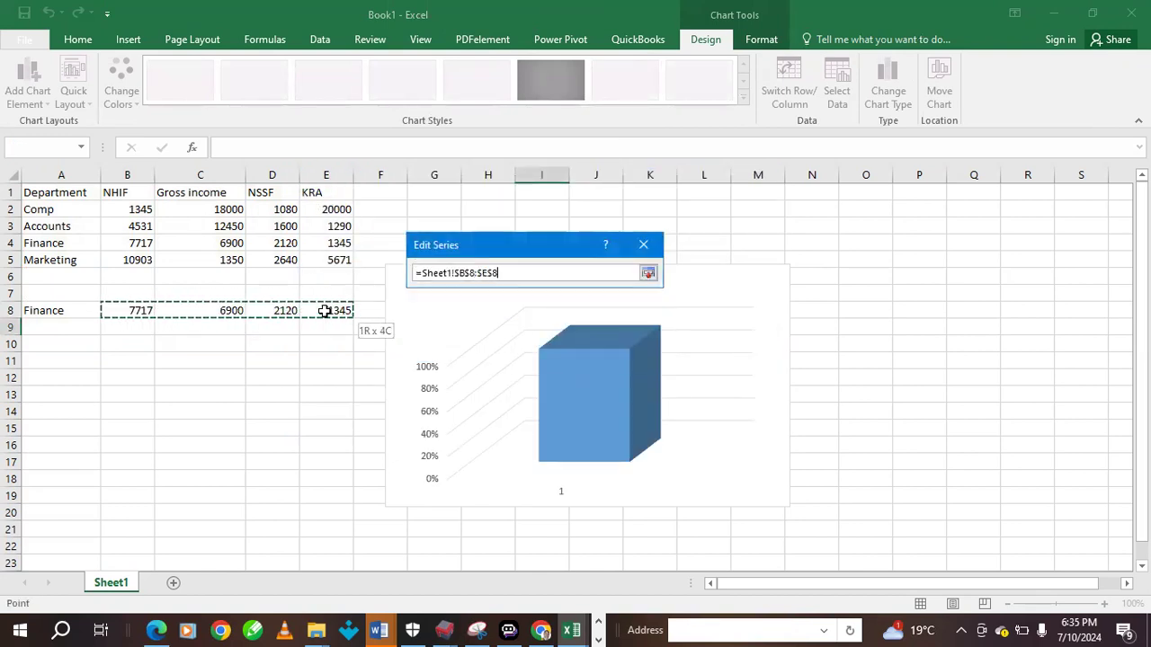
drag(337, 310, 338, 311)
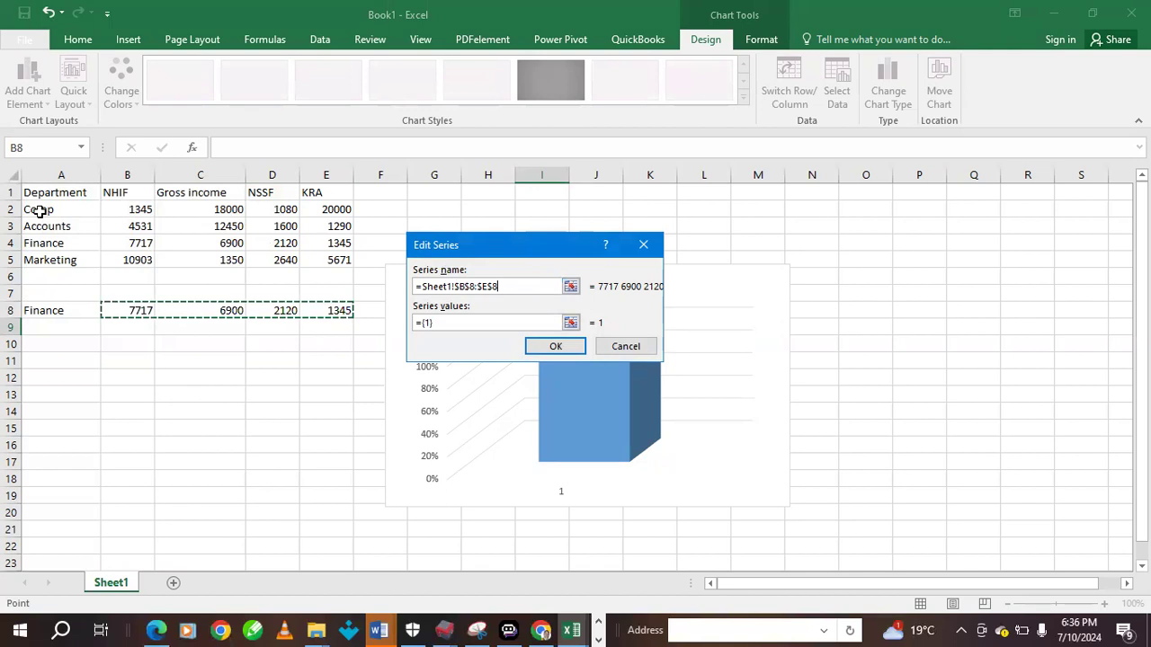
Set the series name to =Sheet1!$A$8 and values to =Sheet1!$B$8:$E$8, then confirm
click(28, 311)
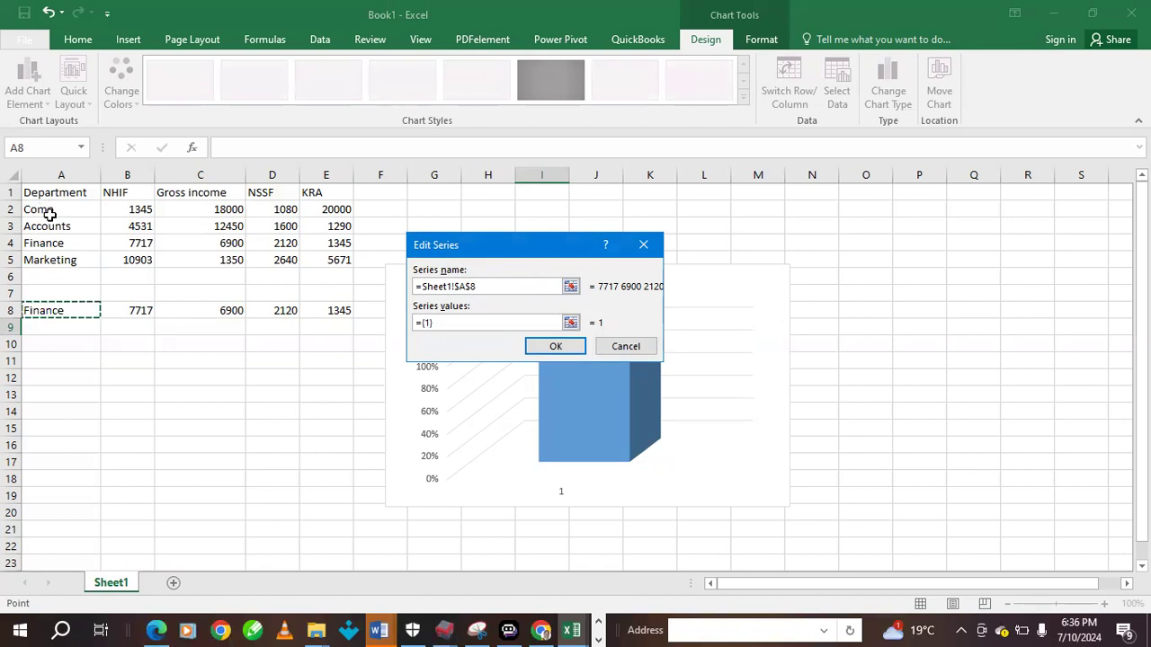
drag(52, 207, 66, 251)
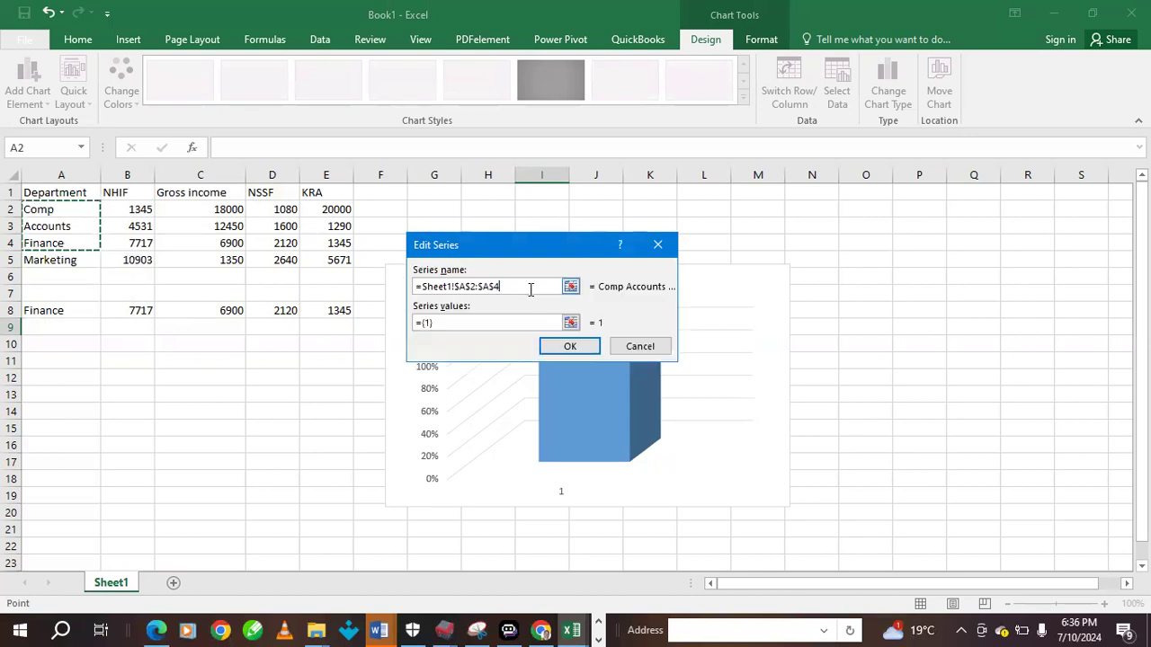
key(BackSpace)
key(BackSpace)
key(BackSpace)
key(BackSpace)
key(BackSpace)
key(BackSpace)
key(BackSpace)
key(BackSpace)
key(BackSpace)
key(BackSpace)
key(BackSpace)
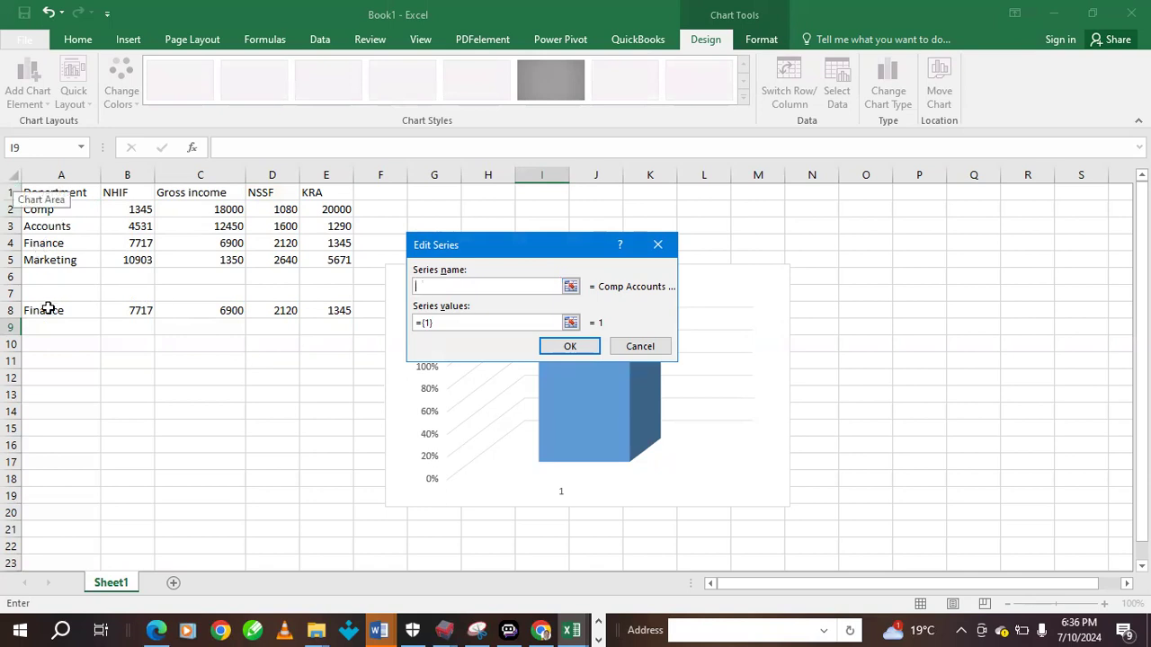
click(45, 246)
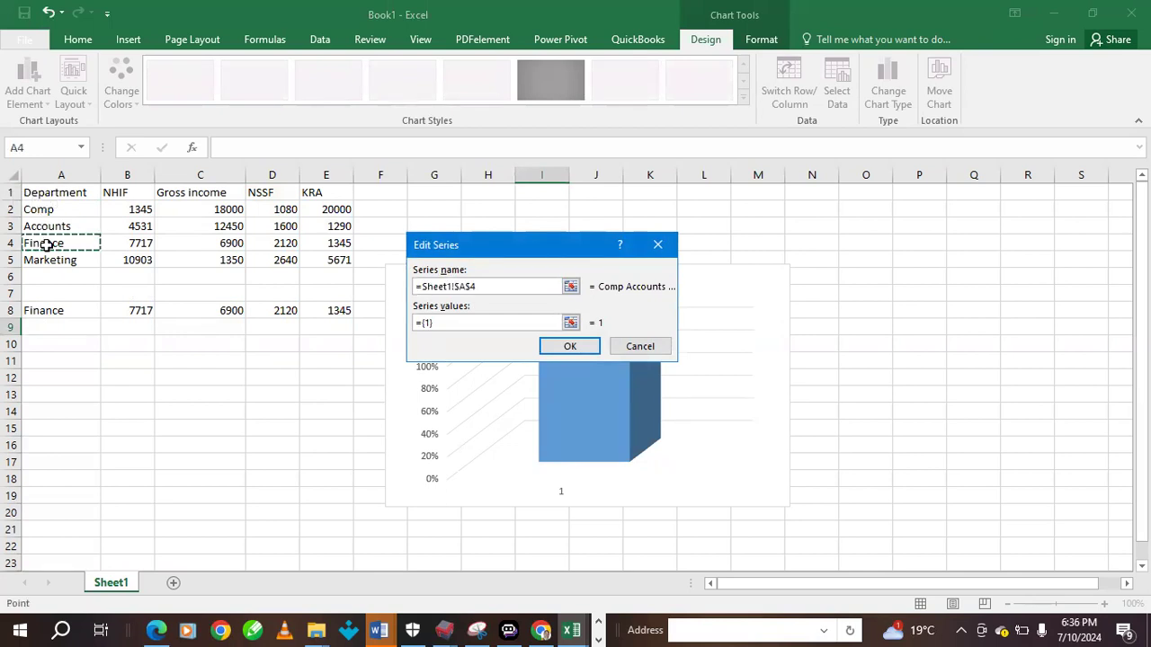
click(51, 310)
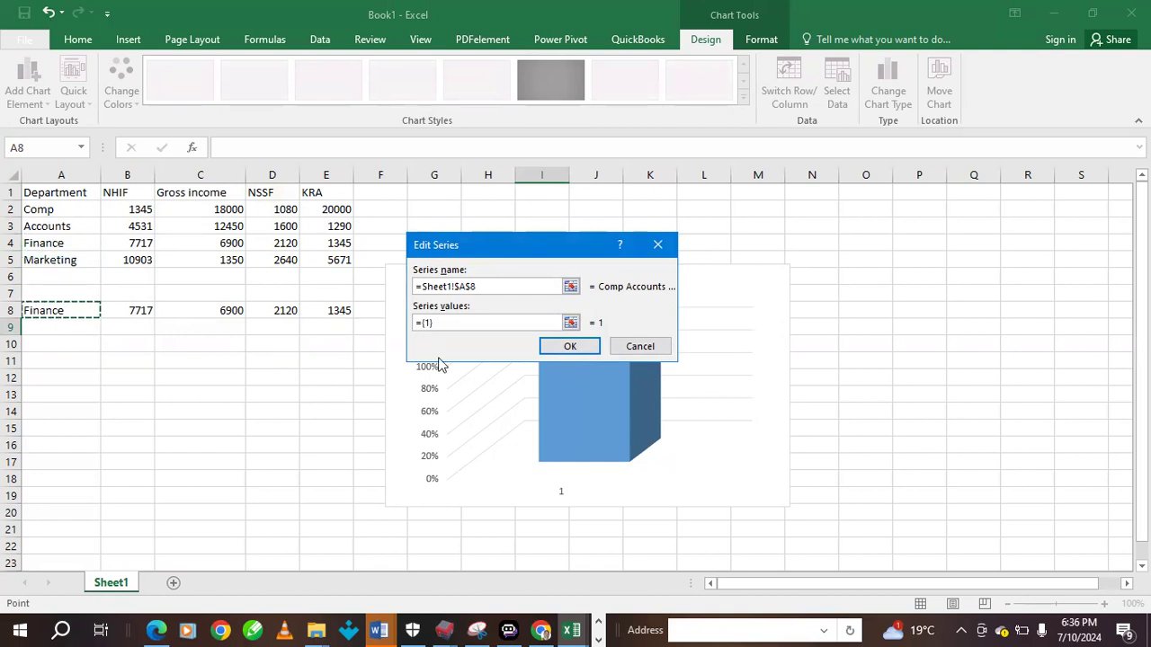
click(455, 322)
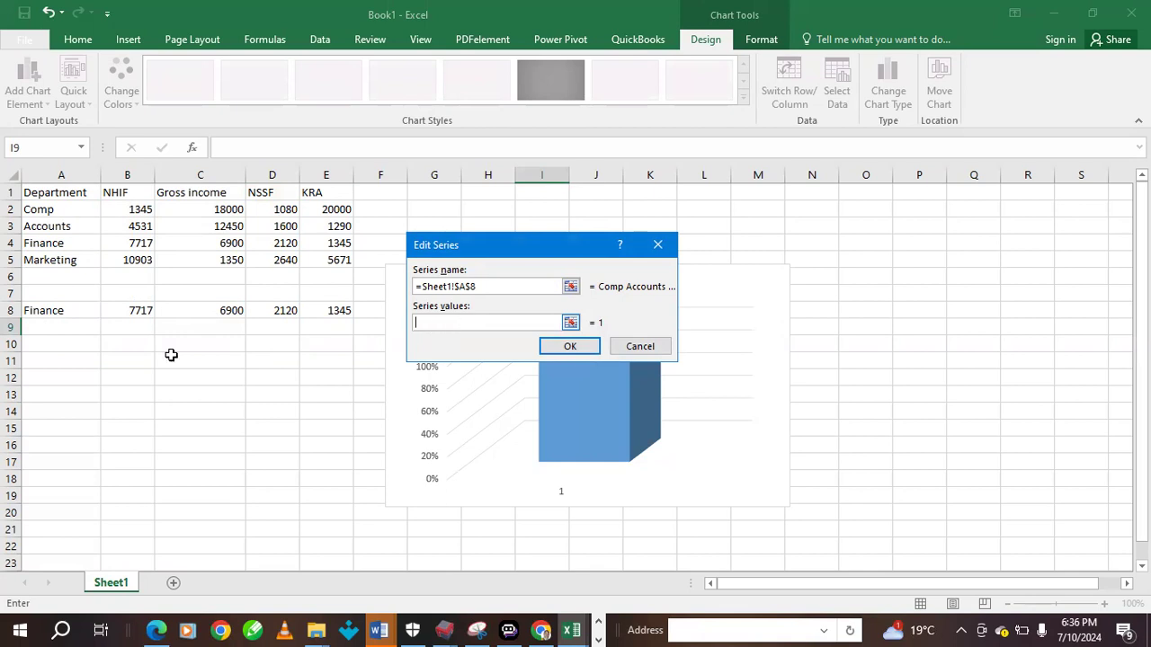
drag(132, 310, 341, 308)
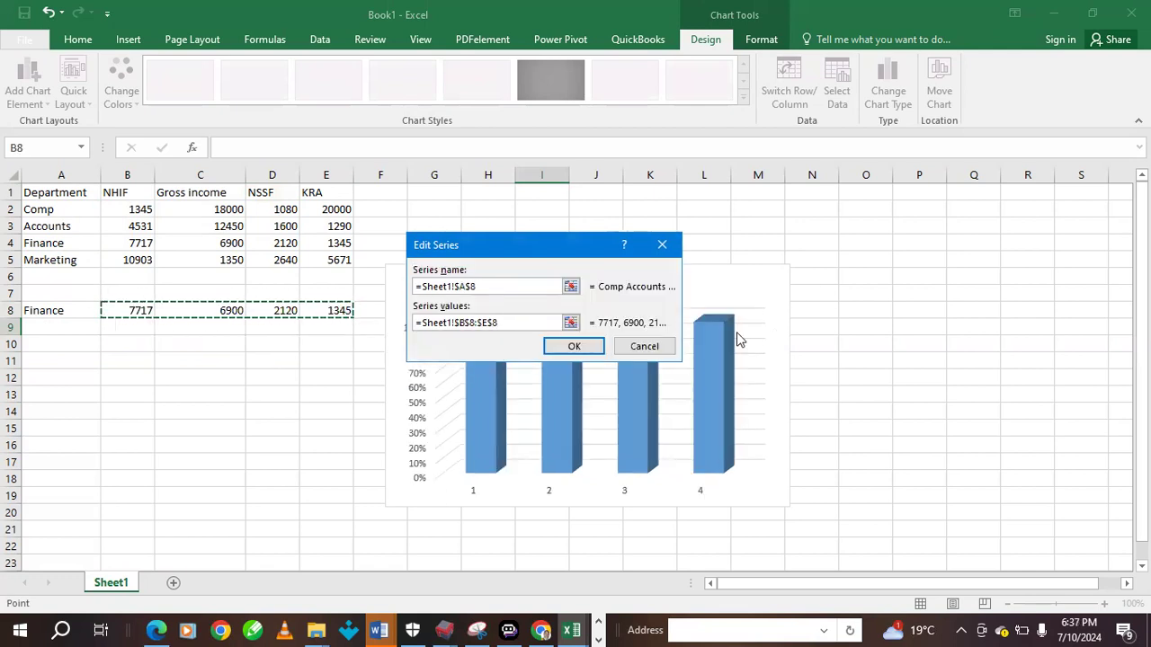
click(580, 349)
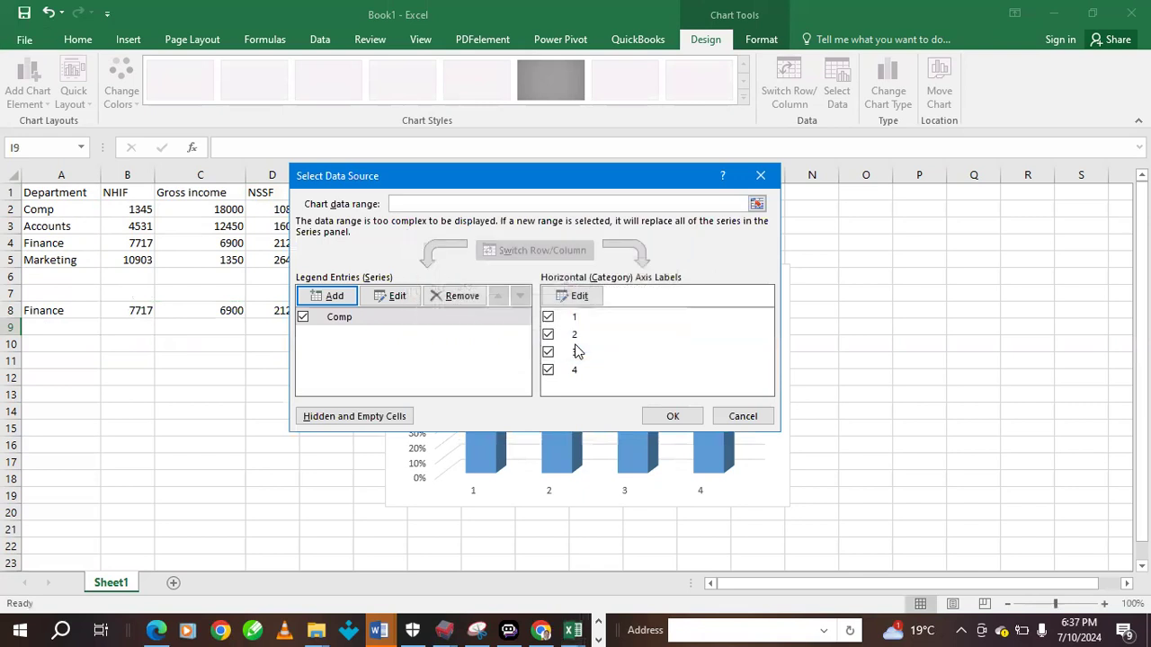
Use header row B1:E1 (NHIF, Gross income, NSSF, KRA) as axis labels and apply
click(572, 297)
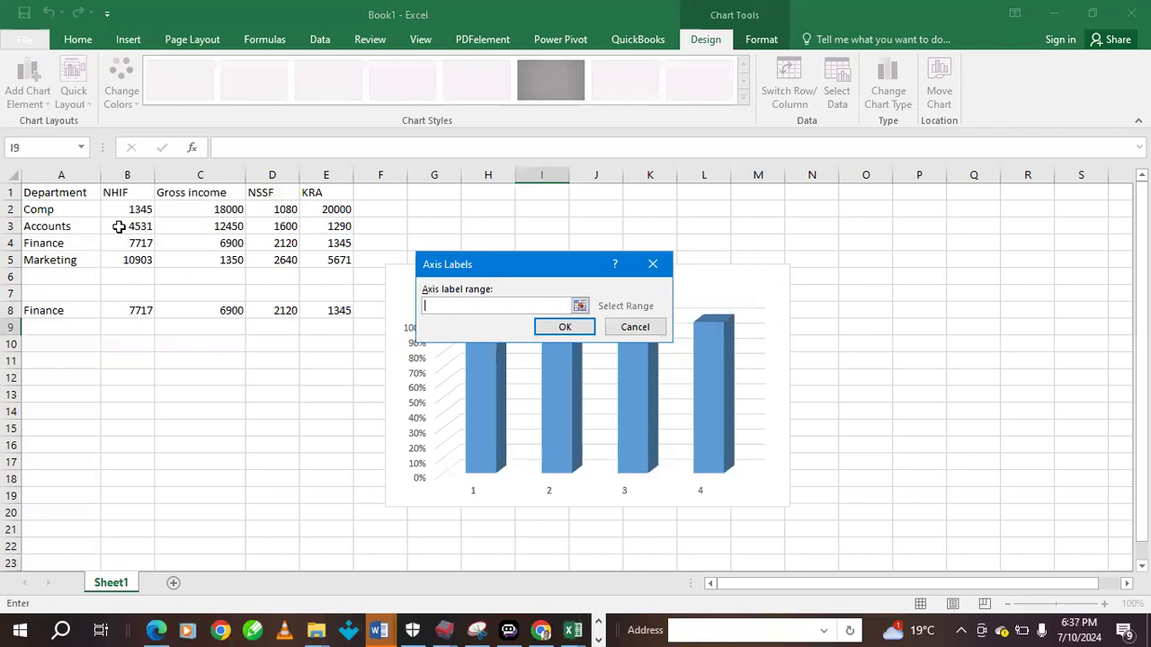
drag(115, 191, 331, 191)
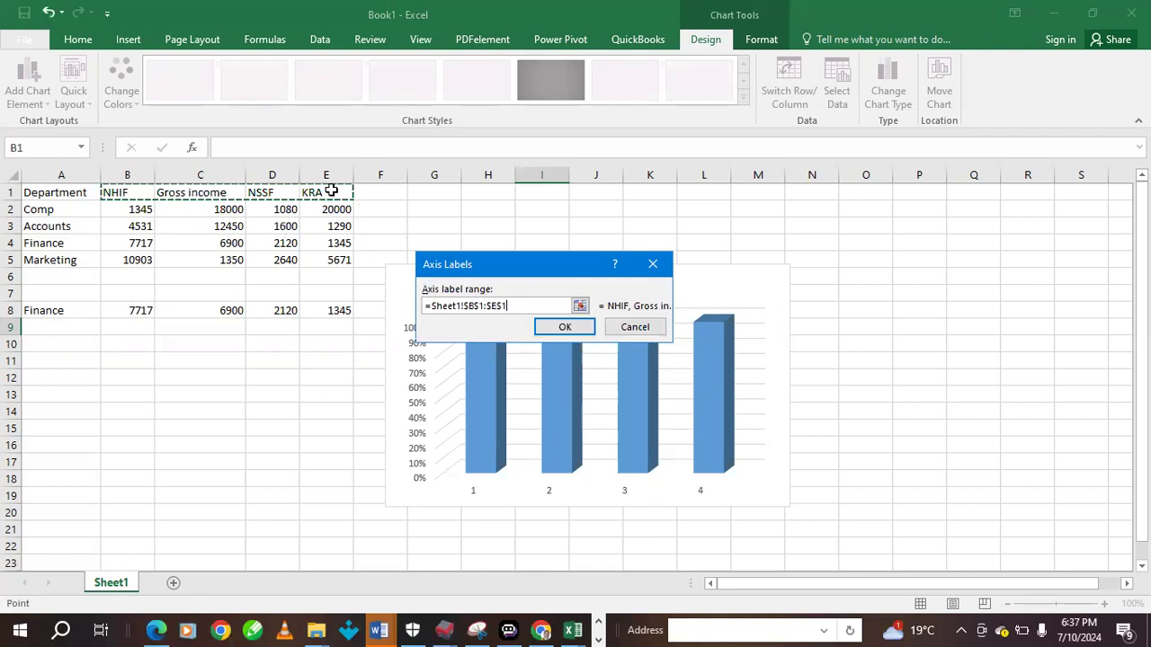
click(566, 330)
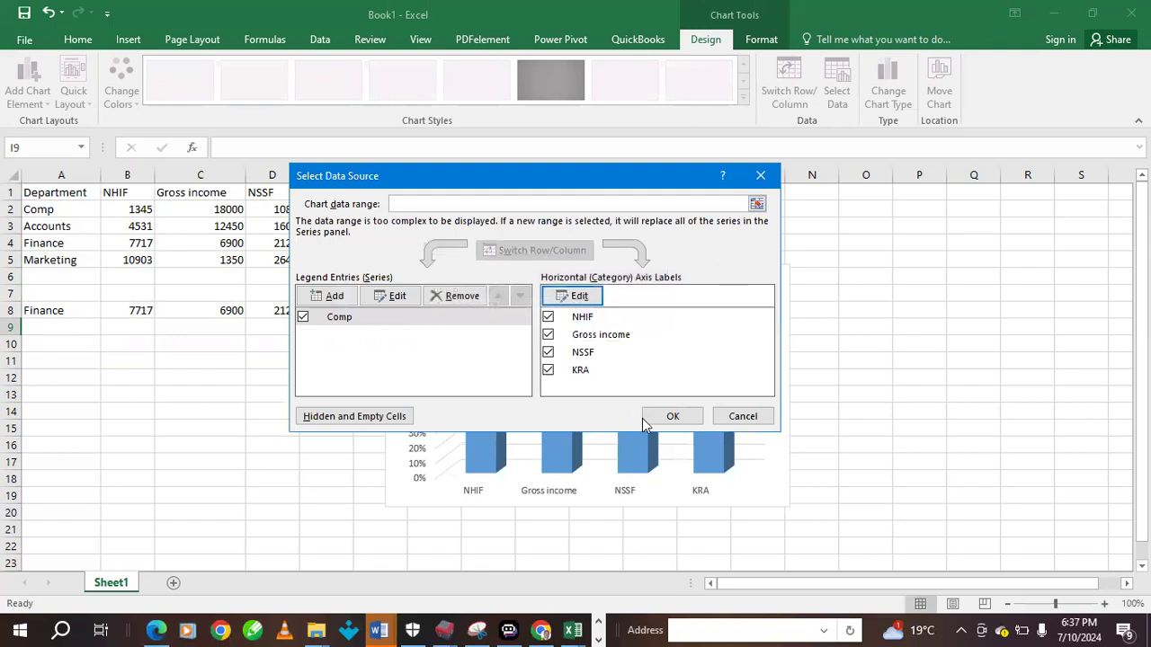
click(672, 417)
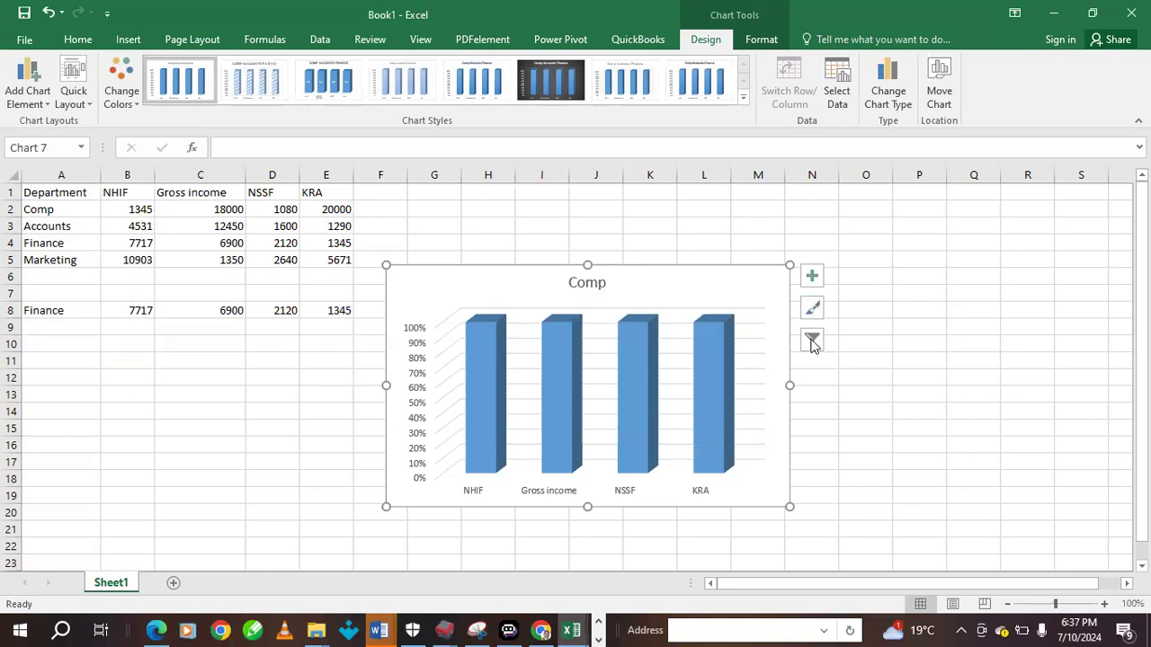
Toggle the chart title off and on, undoing the accidental deletion to restore the Comp title
click(812, 278)
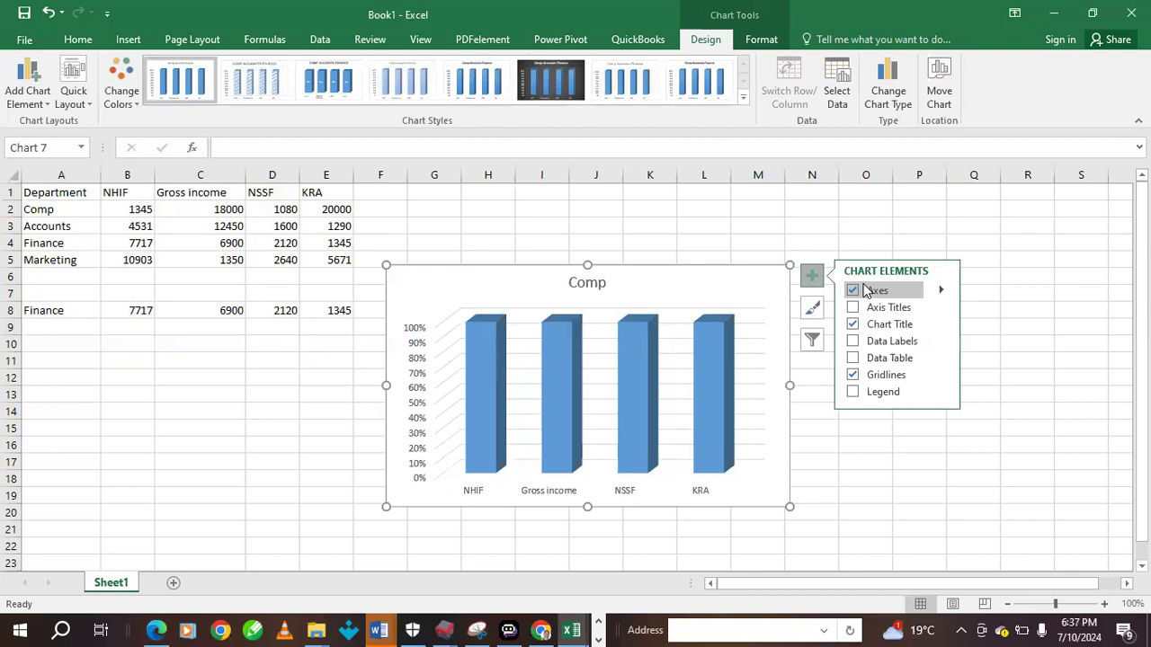
click(852, 324)
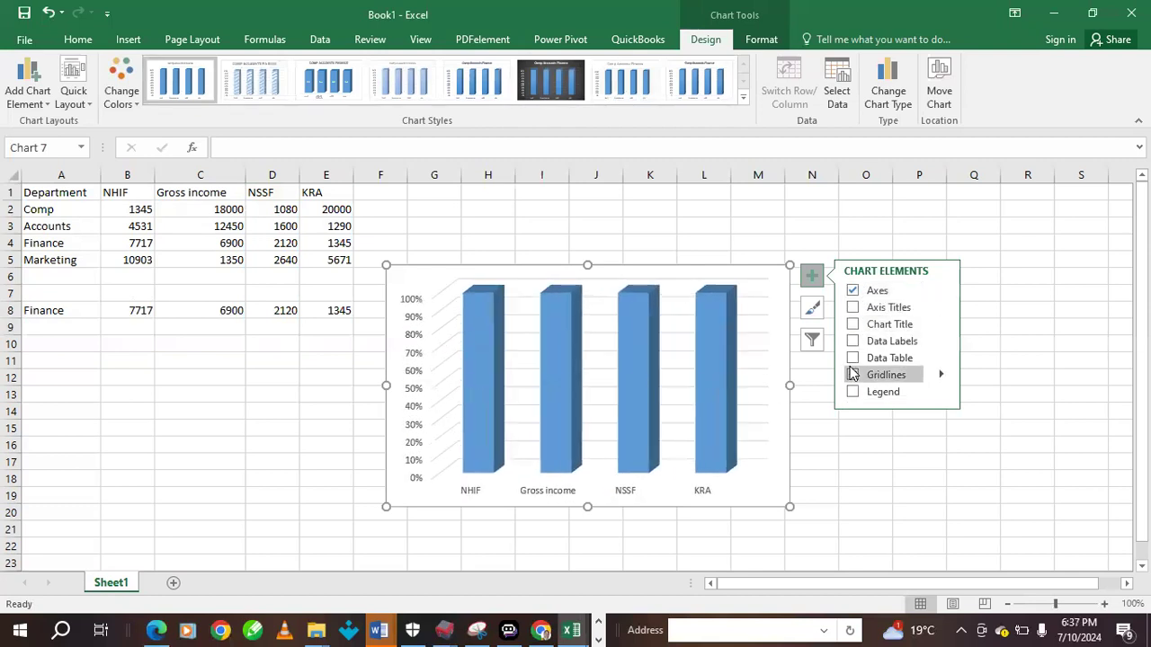
click(852, 324)
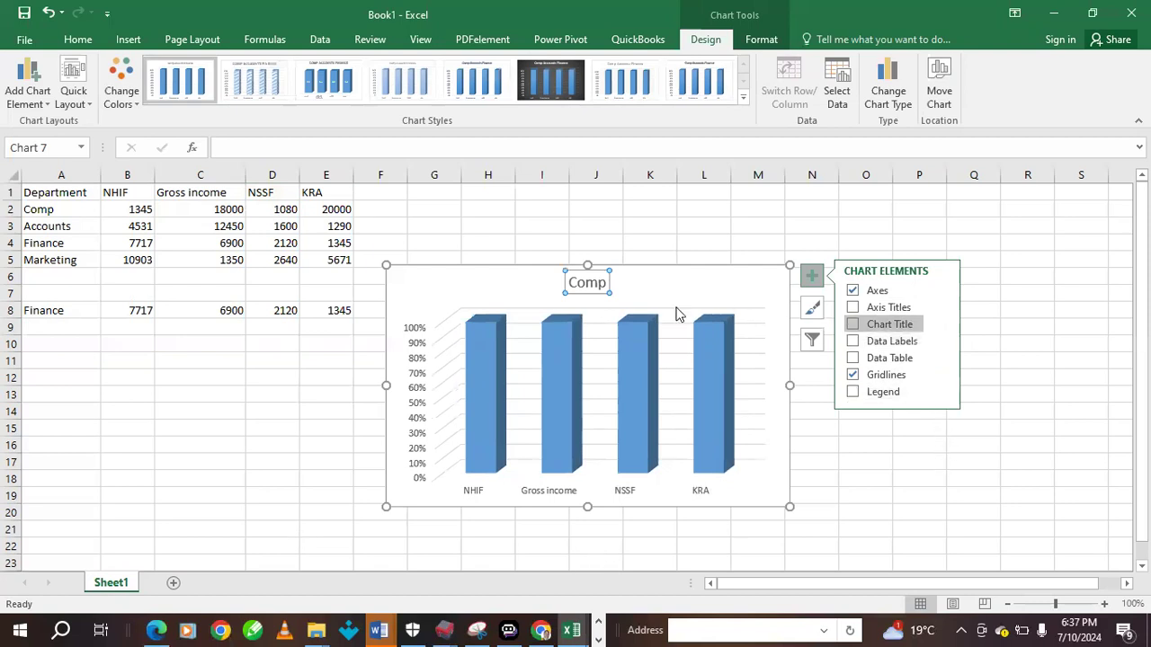
key(ctrl+z)
key(ctrl+z)
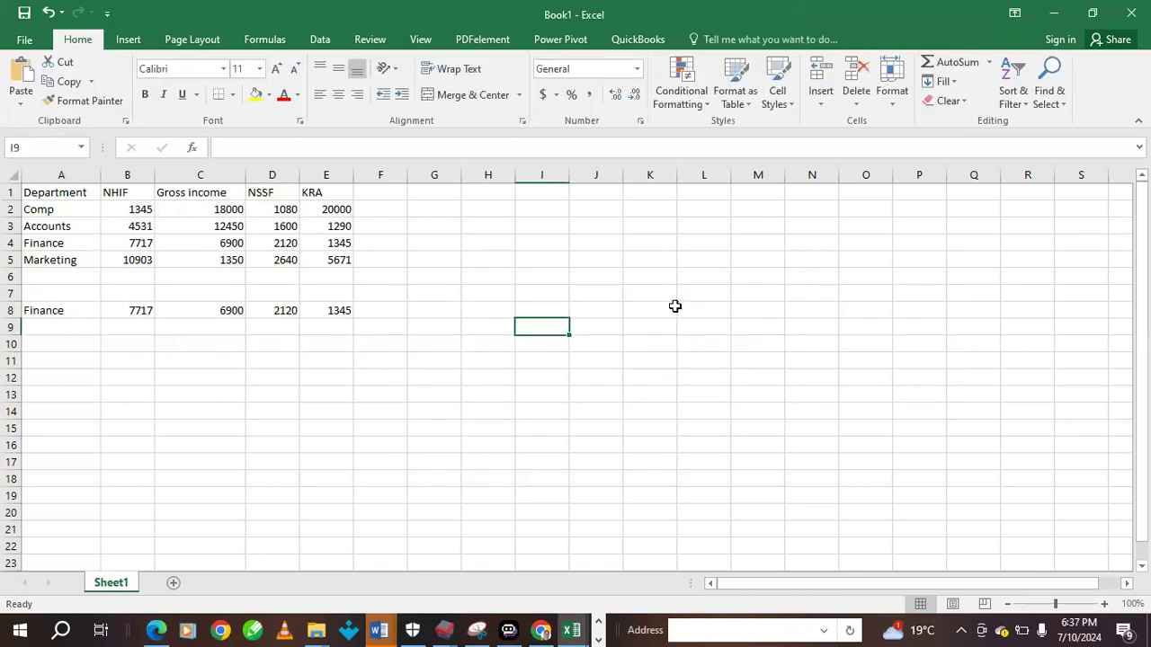
click(49, 13)
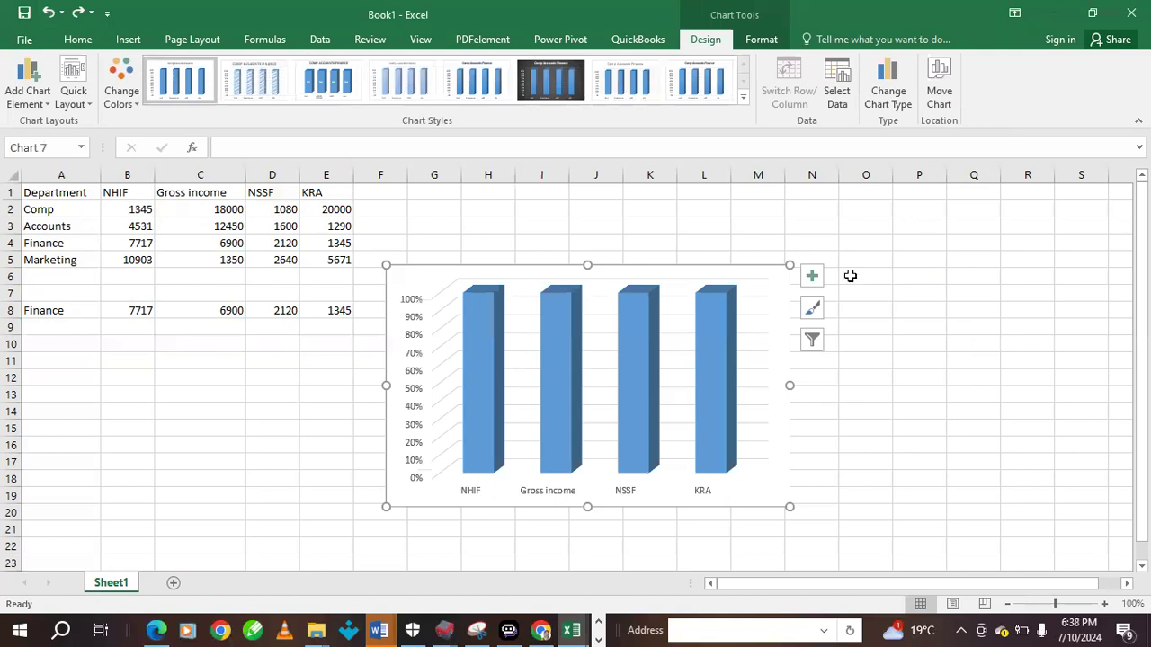
click(49, 13)
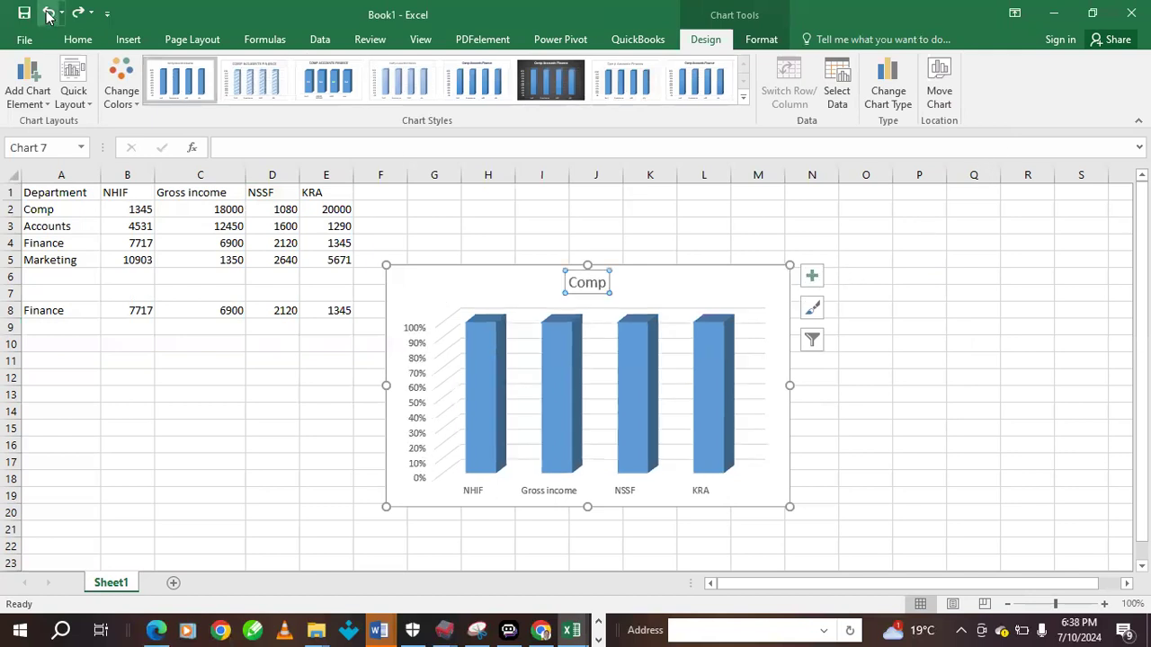
Change the chart title text from Comp to Finance
click(603, 281)
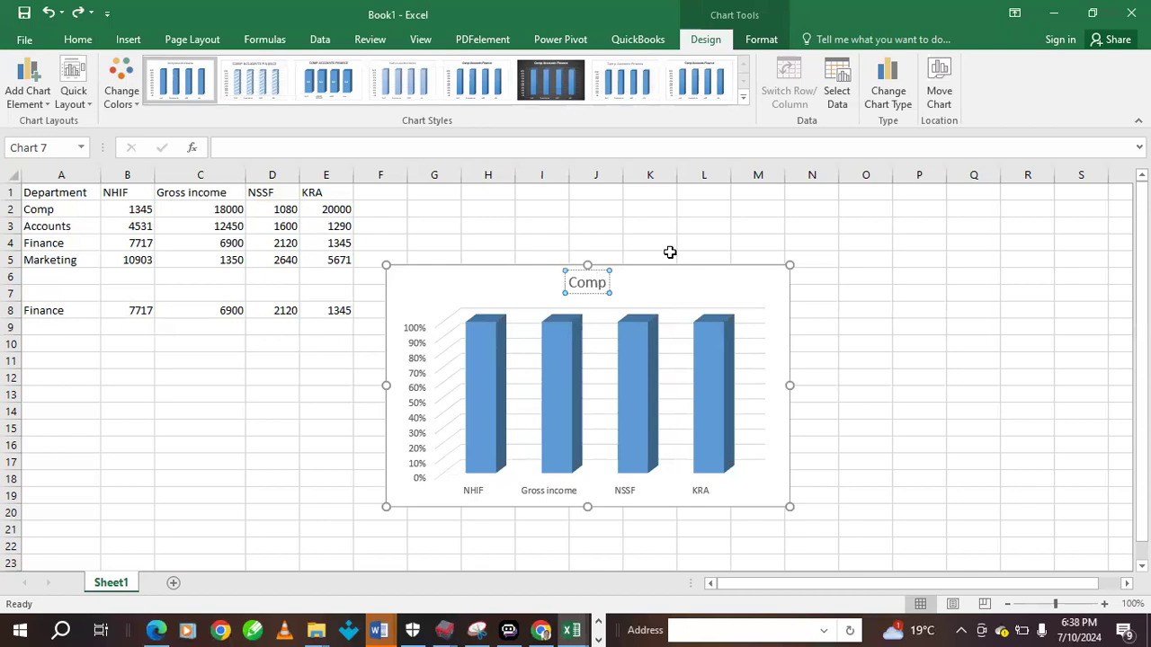
key(BackSpace)
key(BackSpace)
key(BackSpace)
key(BackSpace)
text(C)
key(BackSpace)
text(Fina)
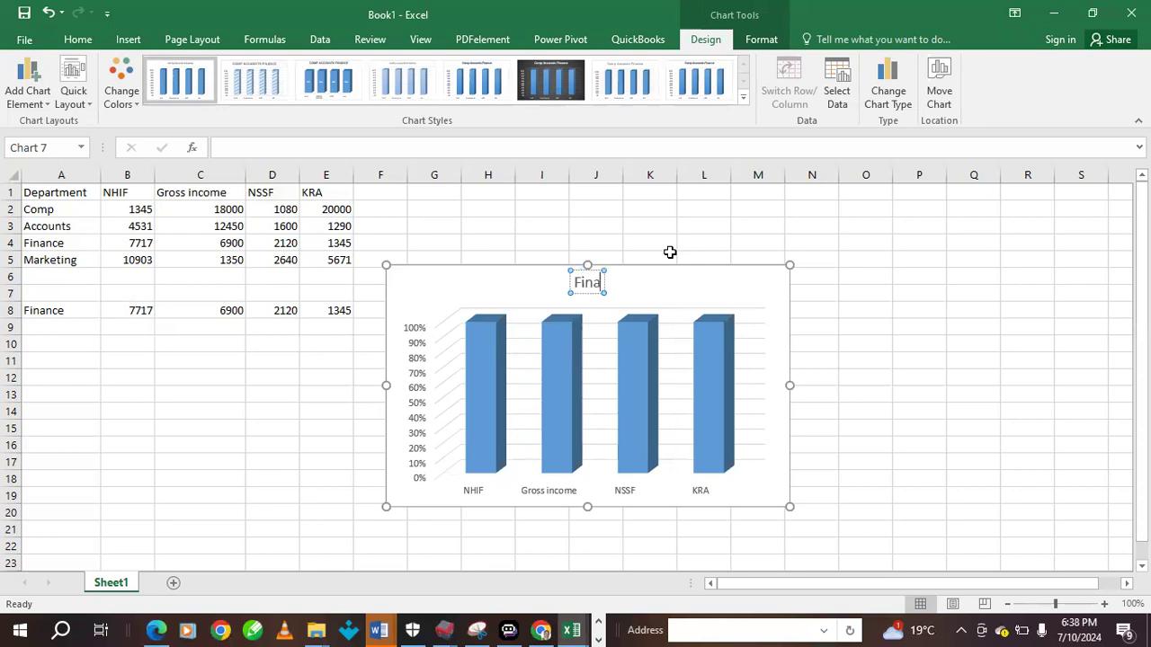
text(nce)
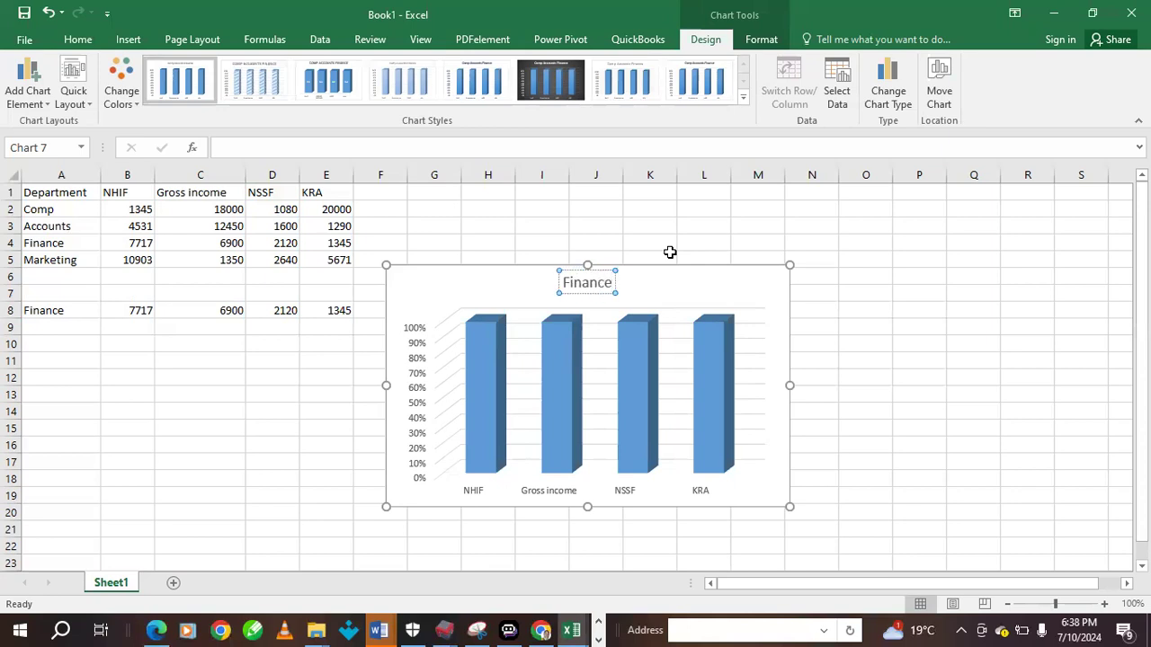
click(895, 380)
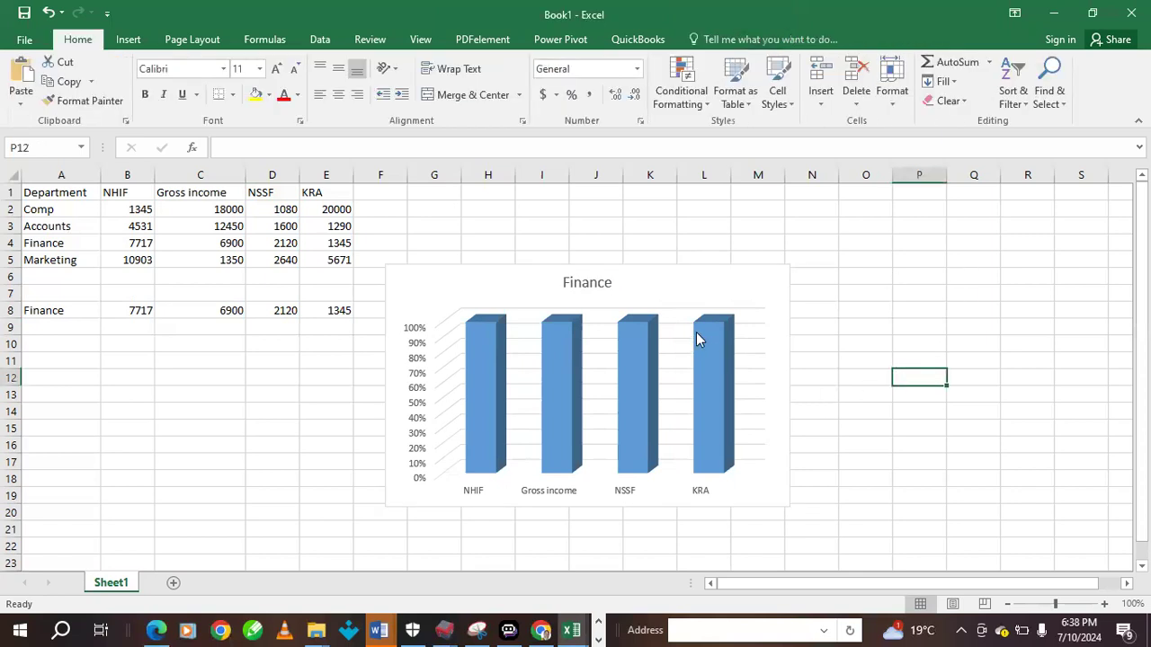
Turn on Axis Titles so both axes of the Finance chart show placeholder labels
drag(728, 299, 737, 286)
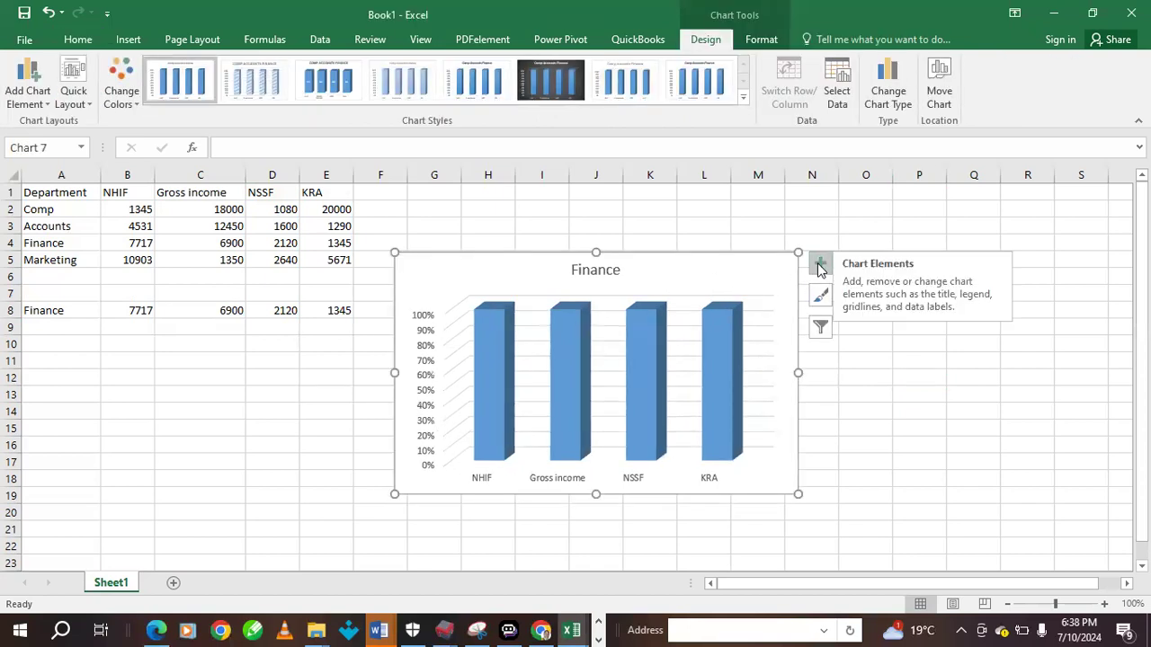
click(820, 266)
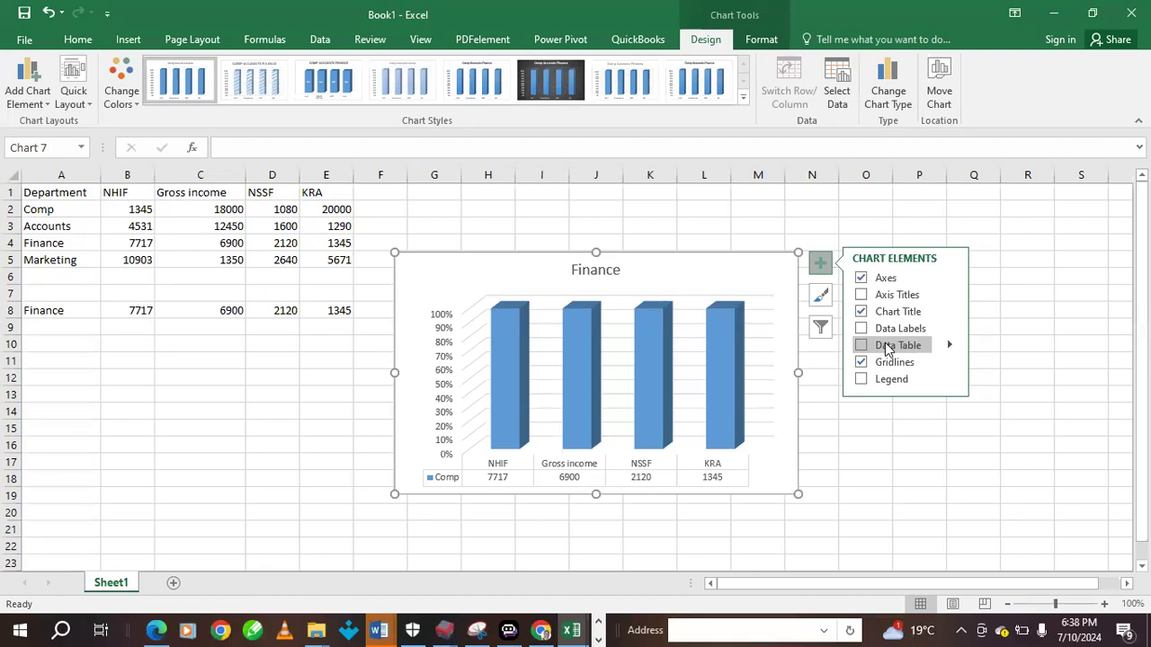
click(861, 295)
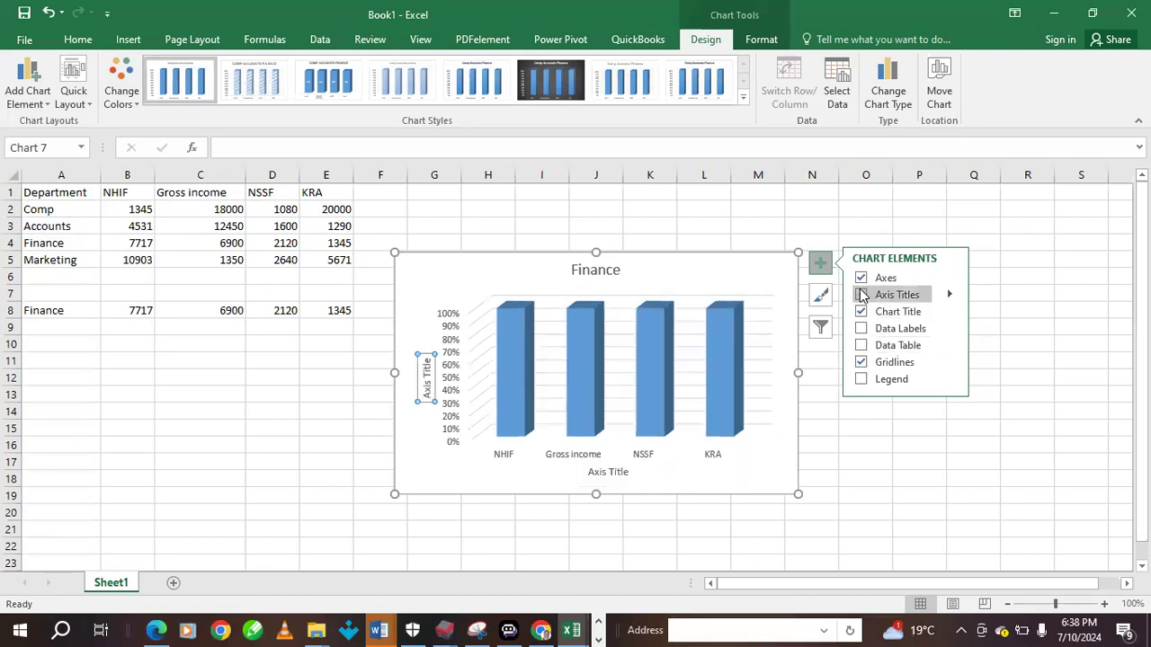
click(128, 39)
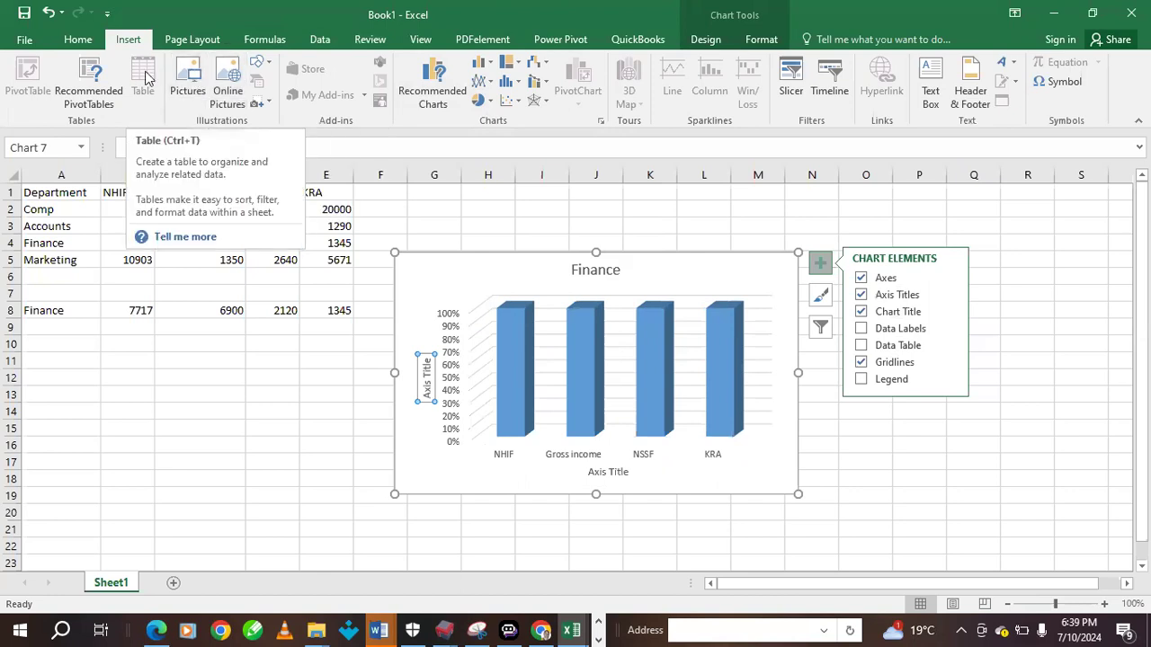
click(230, 70)
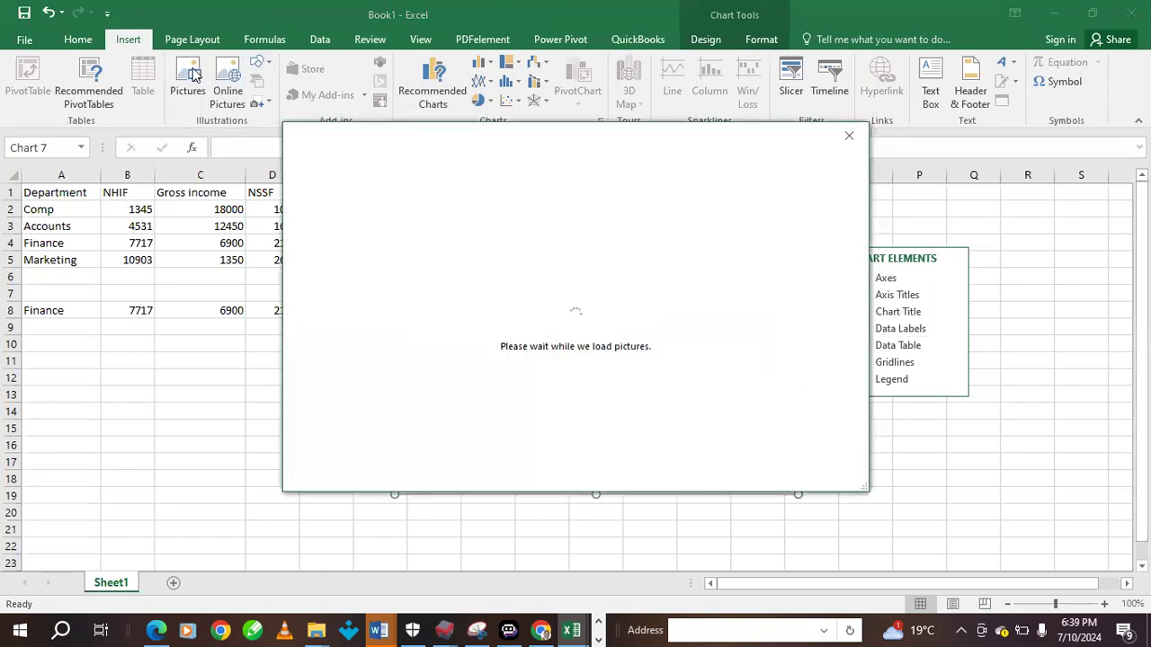
click(849, 135)
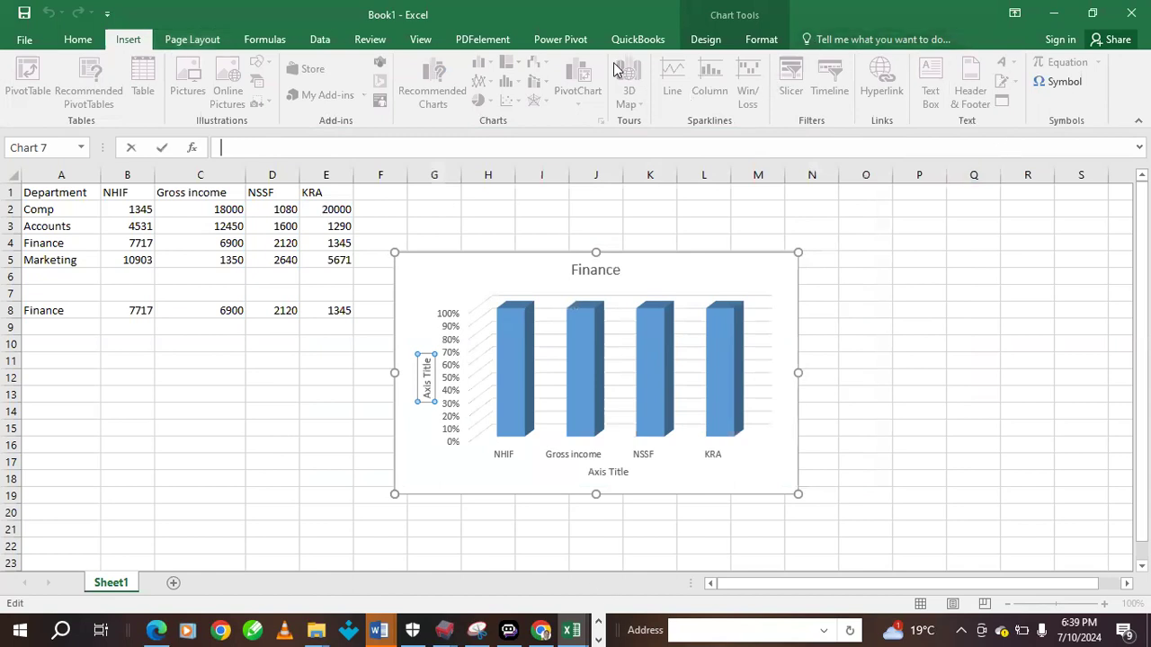
click(695, 267)
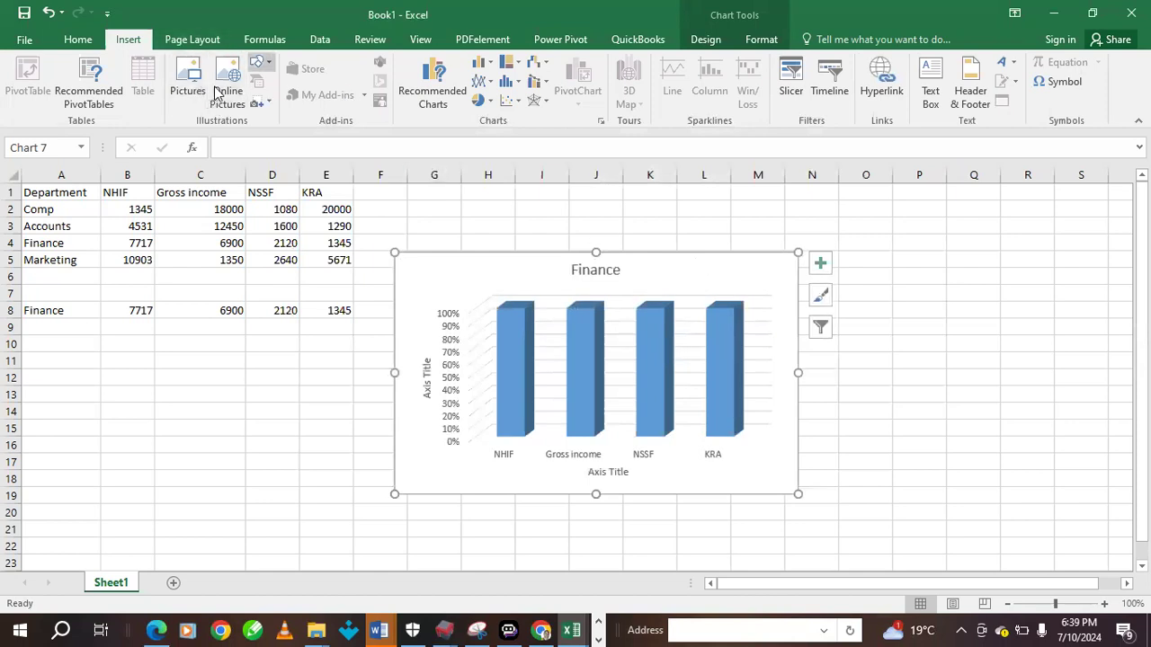
Draw a rounded rectangle over the Finance chart and send it to the back
click(259, 62)
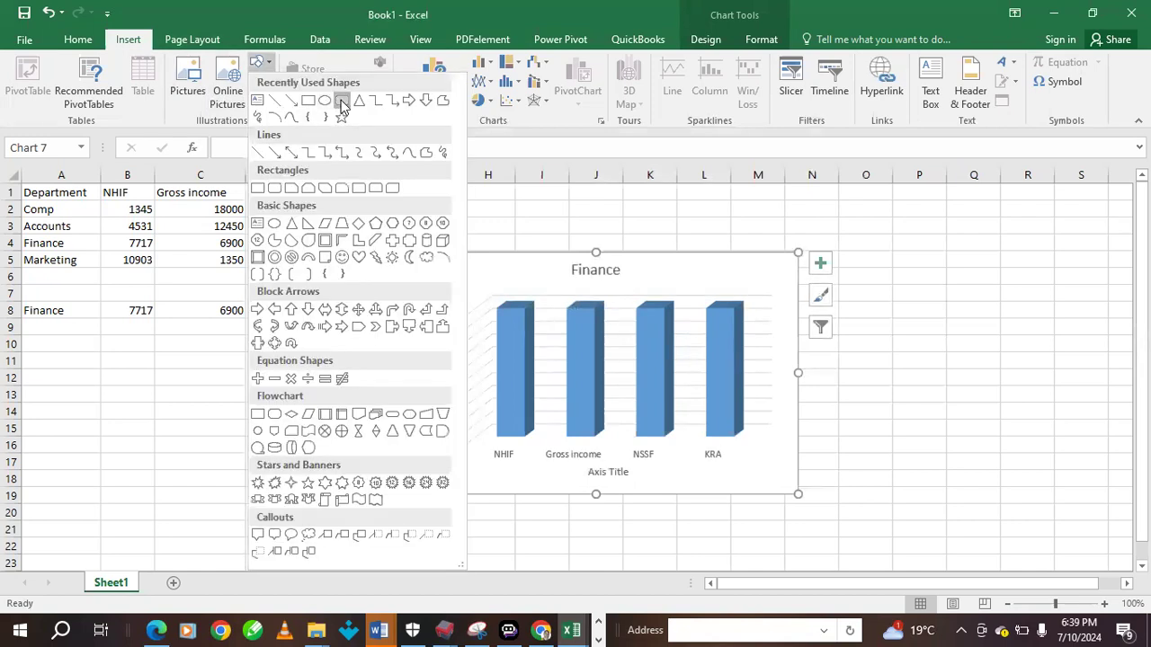
click(342, 101)
drag(376, 212, 850, 530)
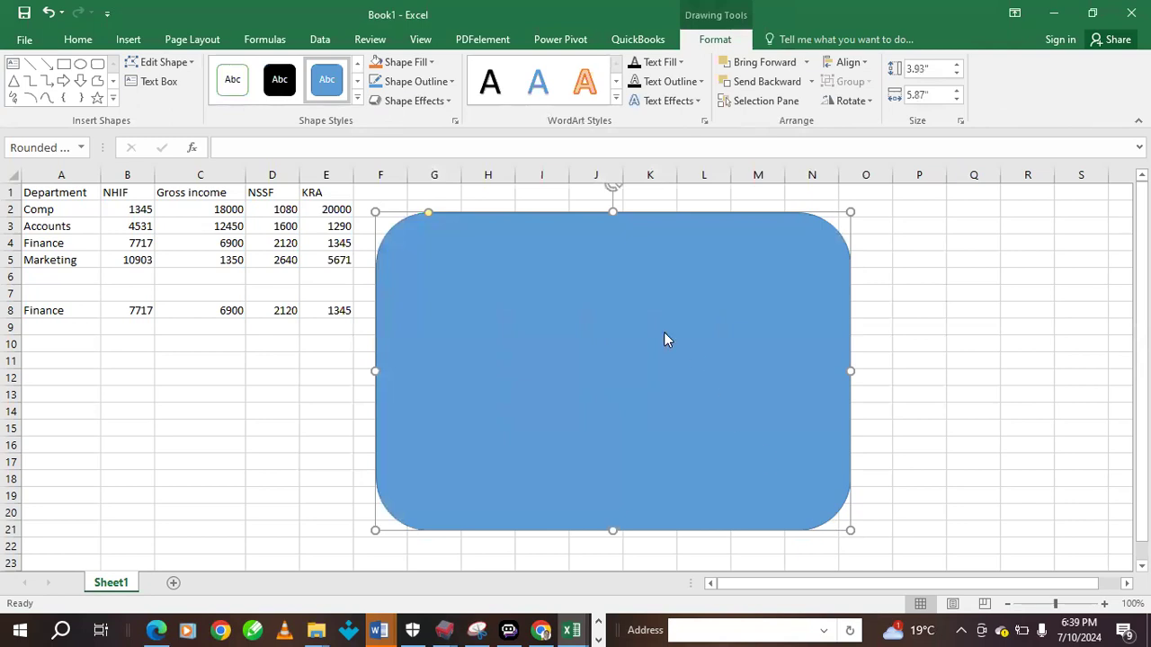
right_click(663, 332)
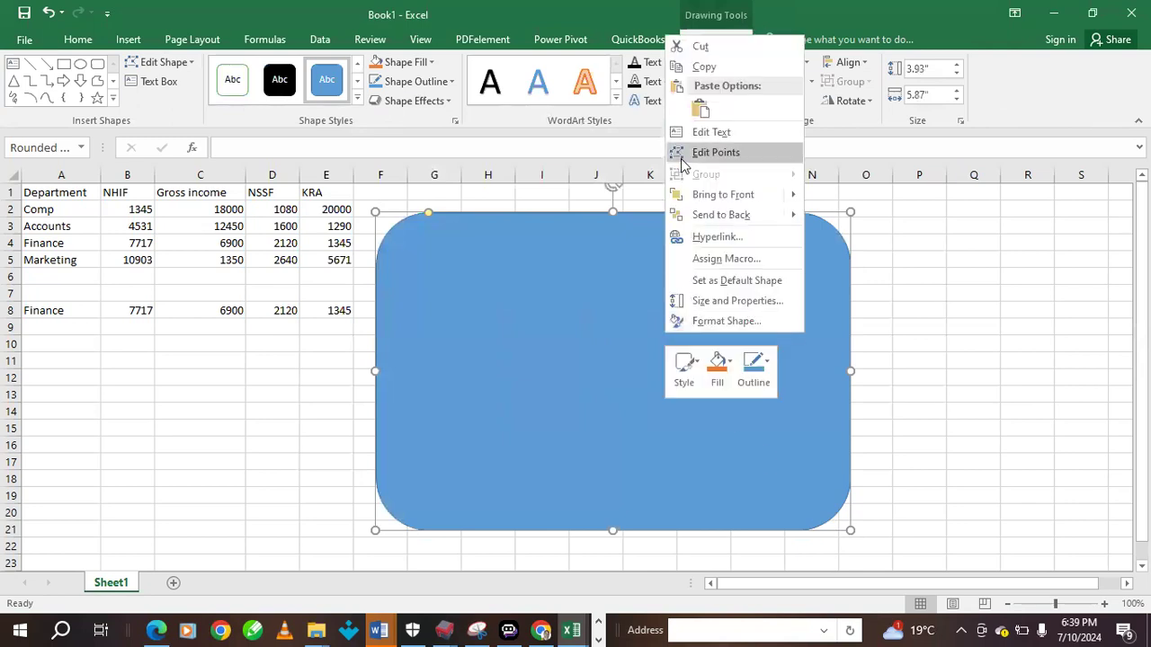
click(727, 218)
click(761, 270)
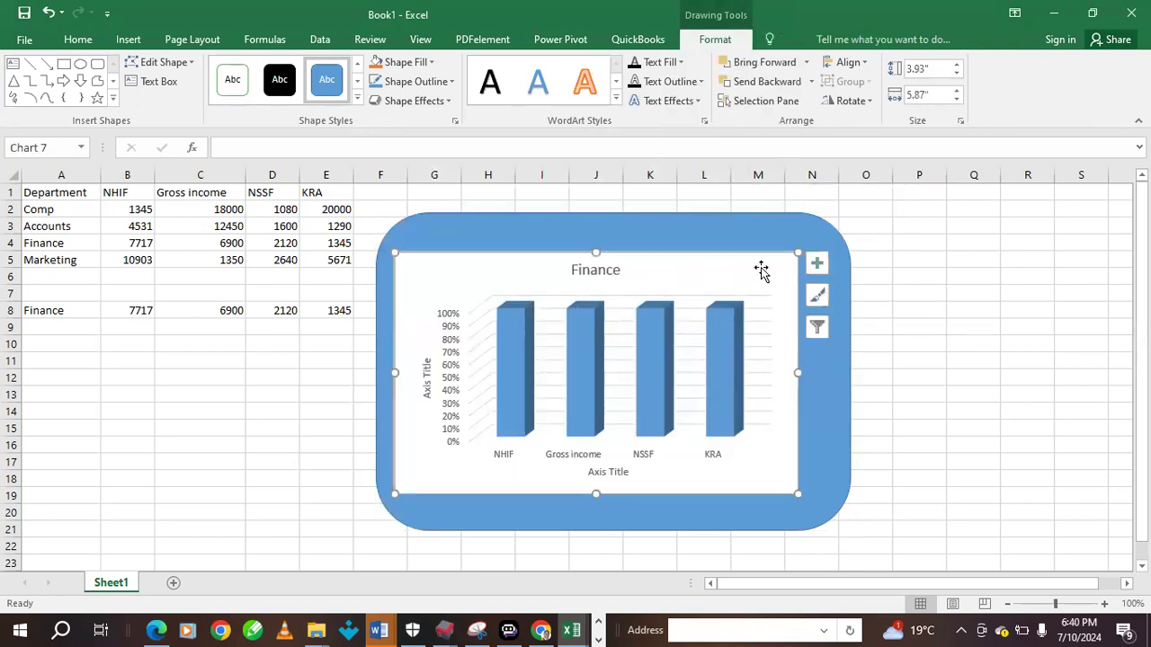
Resize the blue rounded rectangle on all four sides to closely frame the chart
drag(763, 260, 770, 259)
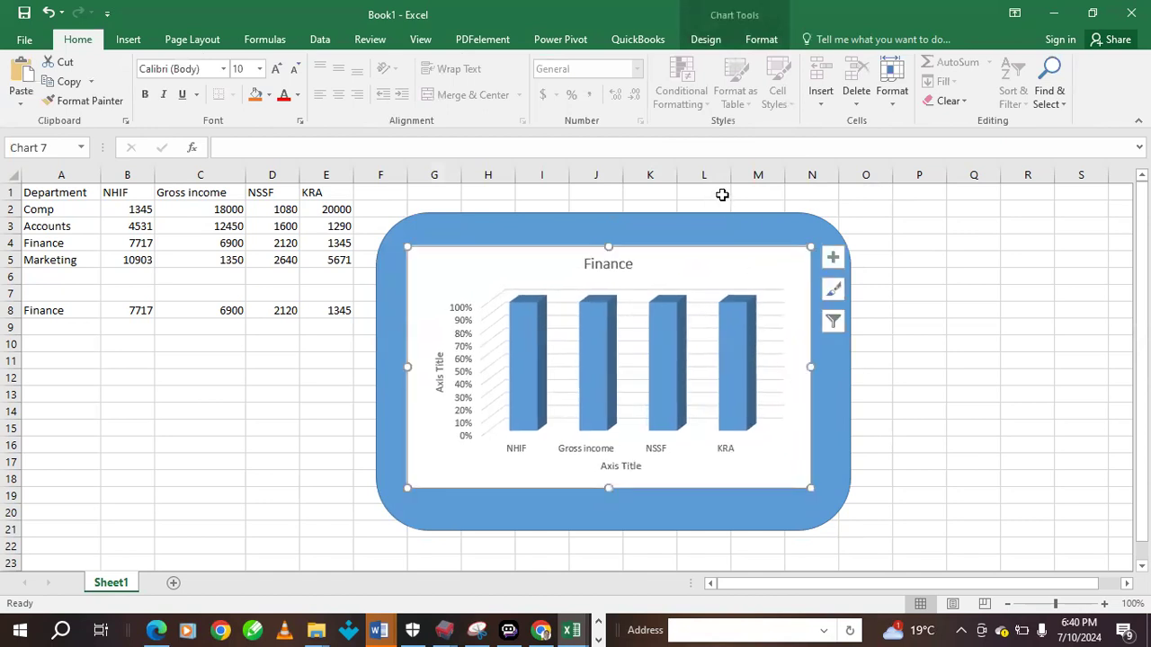
click(717, 226)
drag(613, 213, 615, 234)
drag(610, 530, 608, 500)
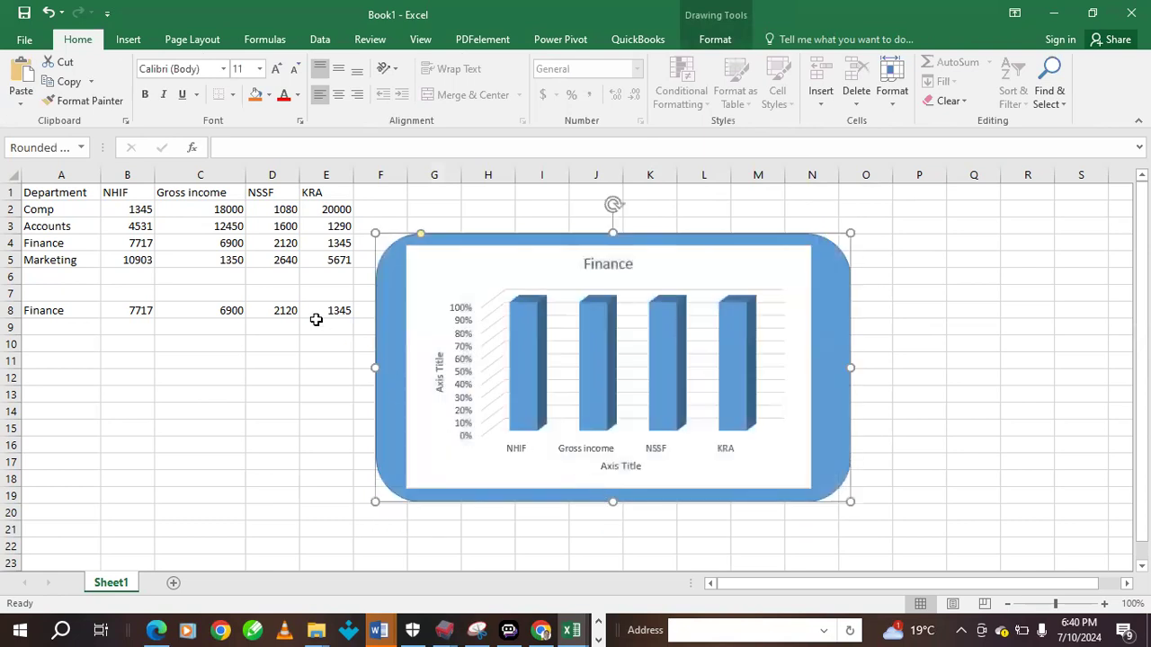
drag(376, 367, 390, 366)
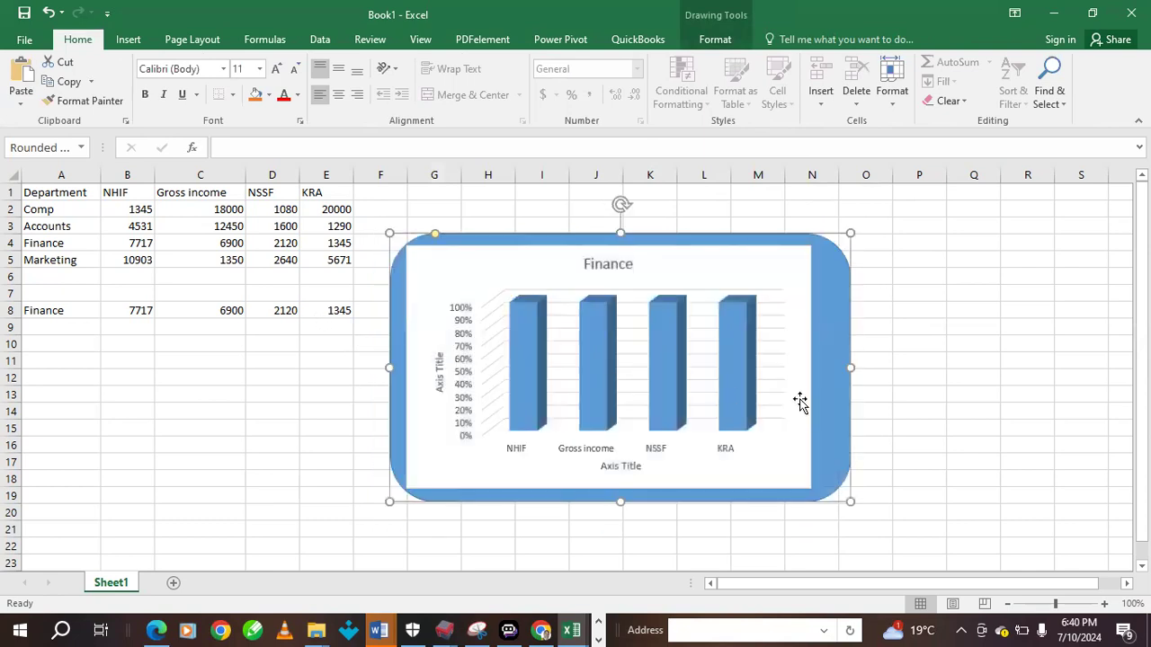
drag(851, 367, 832, 367)
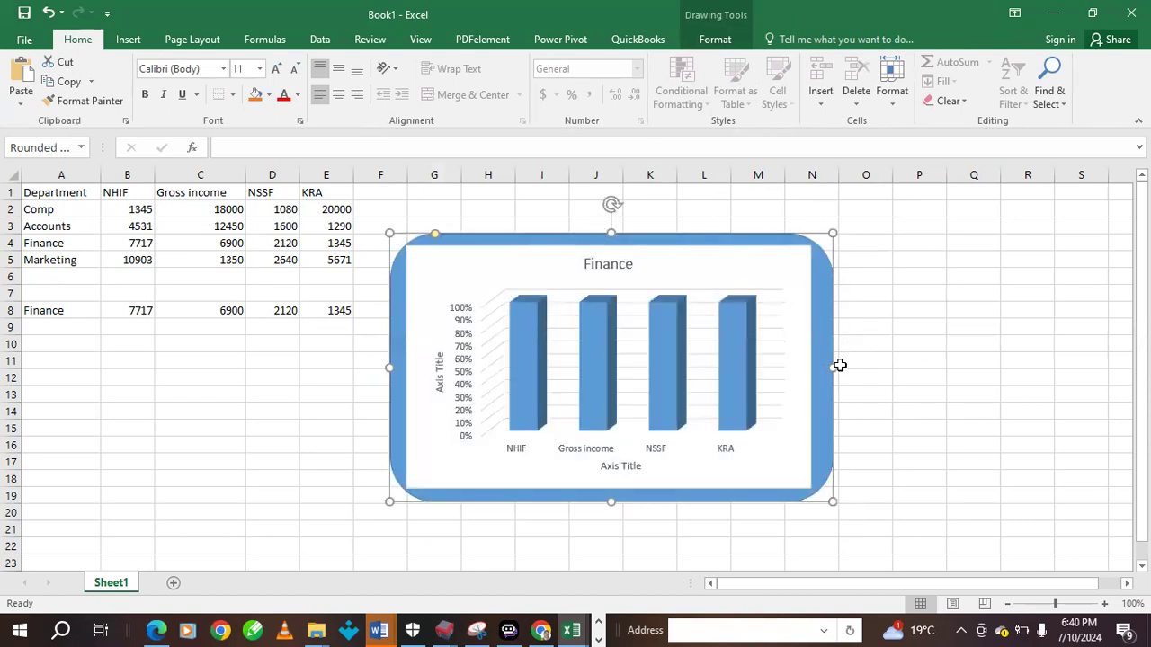
Copy the Finance chart and paste a duplicate at cell O6
click(770, 261)
right_click(771, 263)
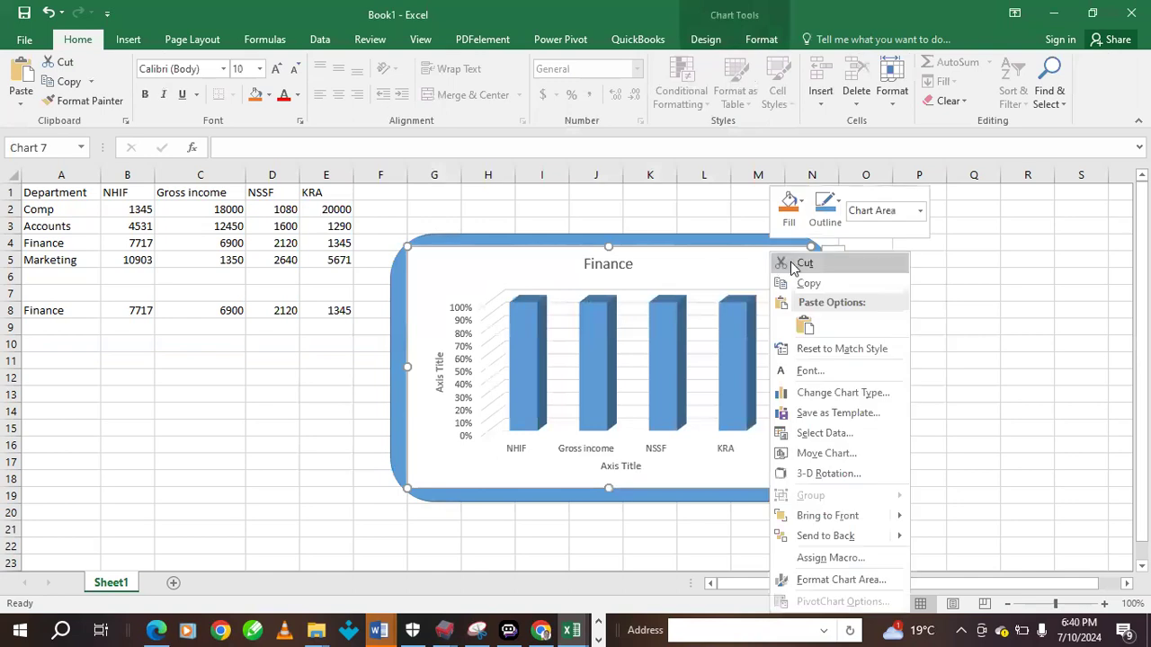
click(812, 285)
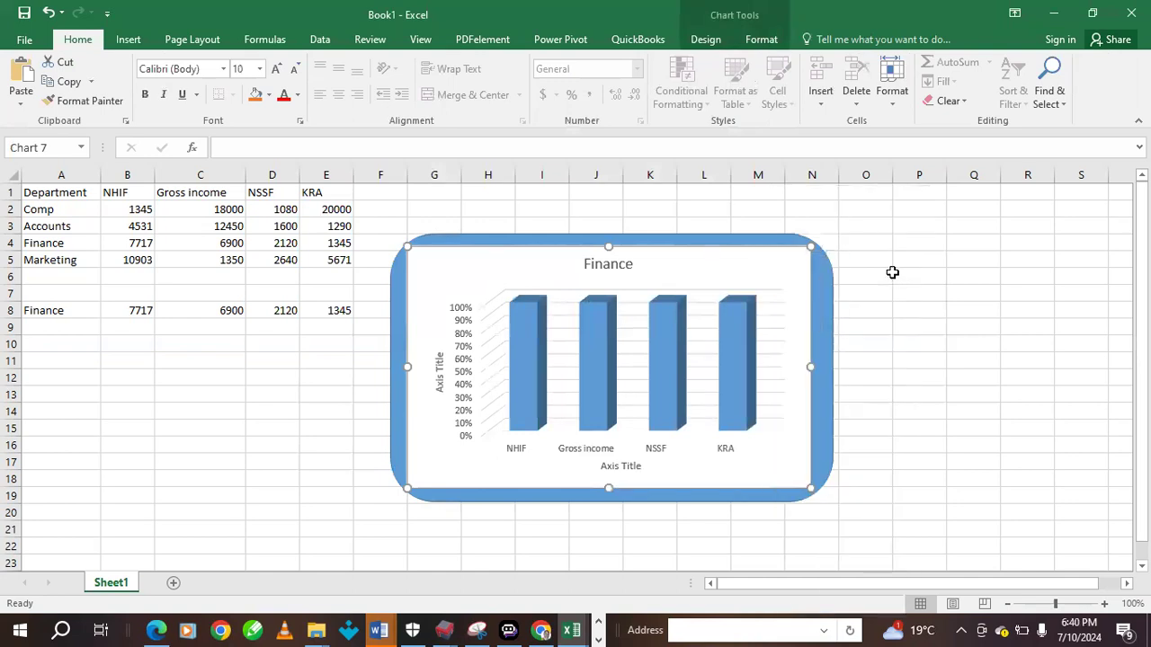
right_click(890, 275)
click(928, 331)
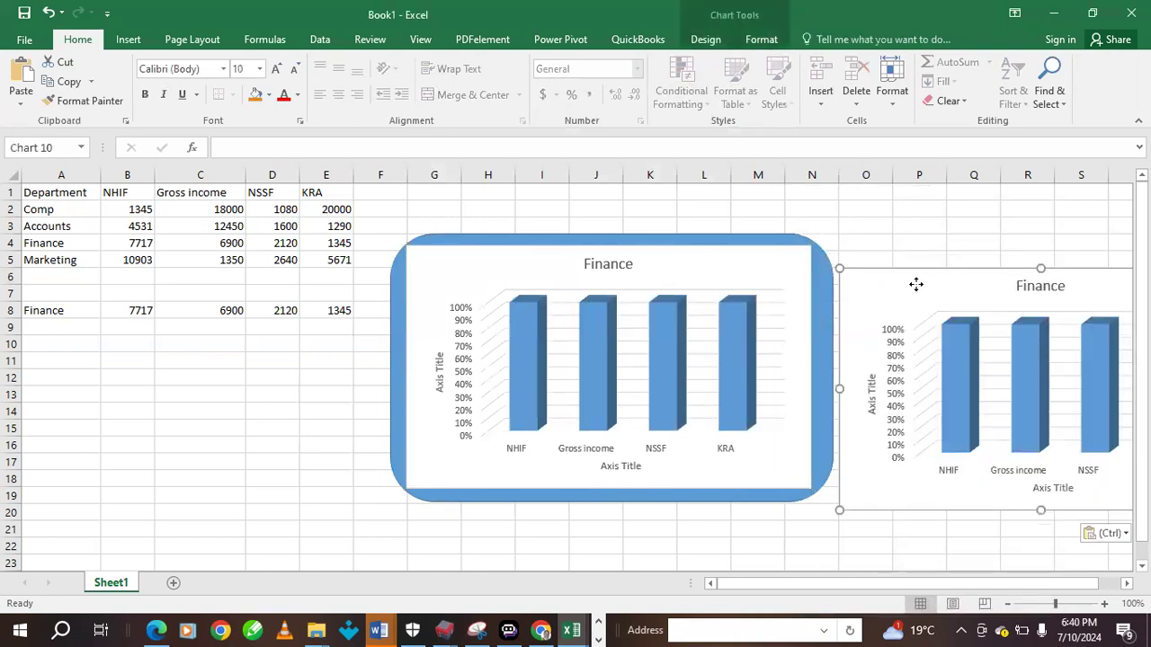